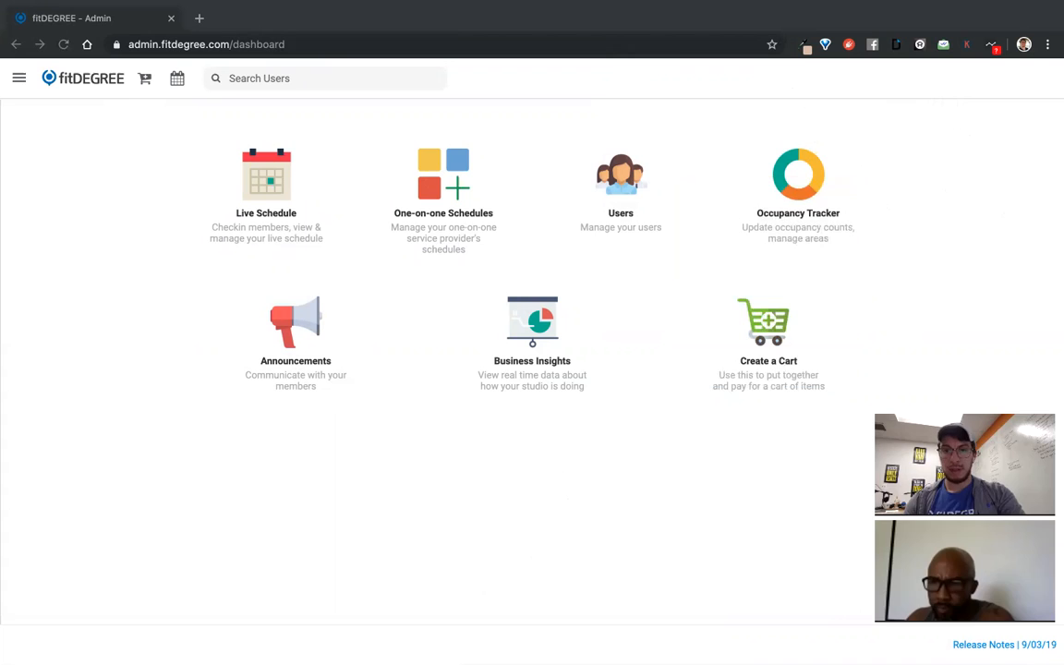
Peek at the live schedule, then return to the dashboard
click(262, 143)
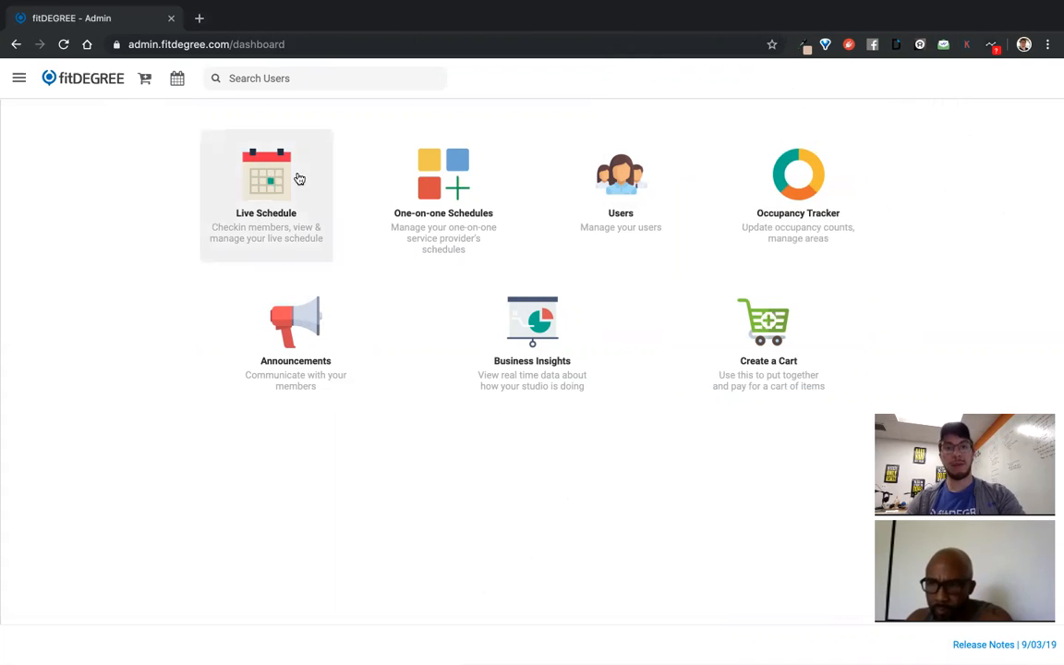
click(295, 188)
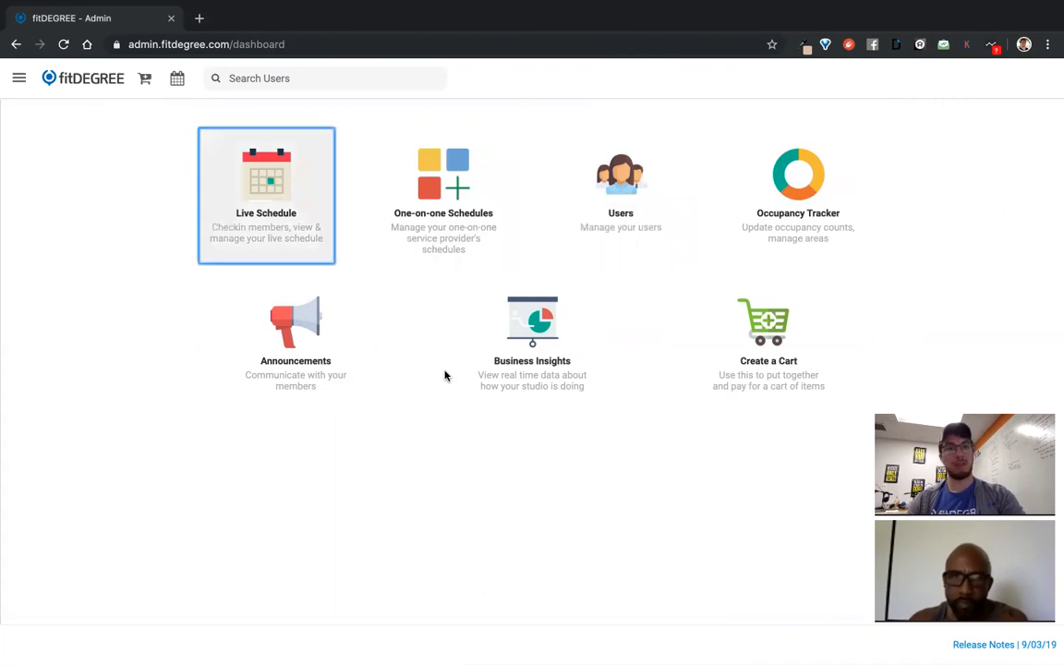
click(89, 83)
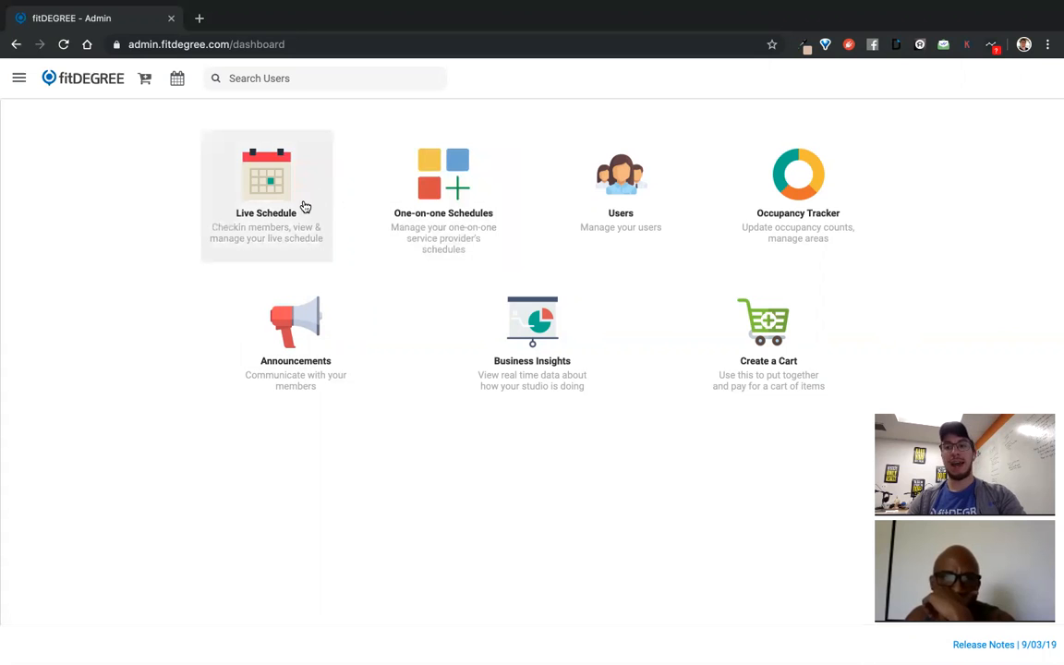
Open the September 2019 live schedule, browse the Create Class Sessions form, and discard it
click(285, 217)
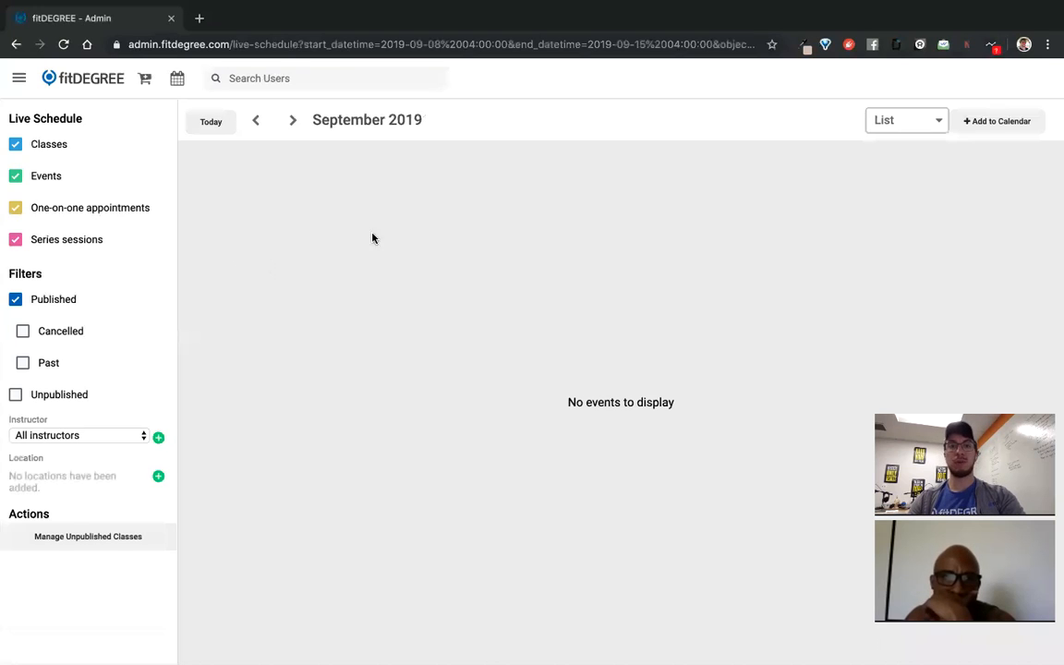
click(997, 121)
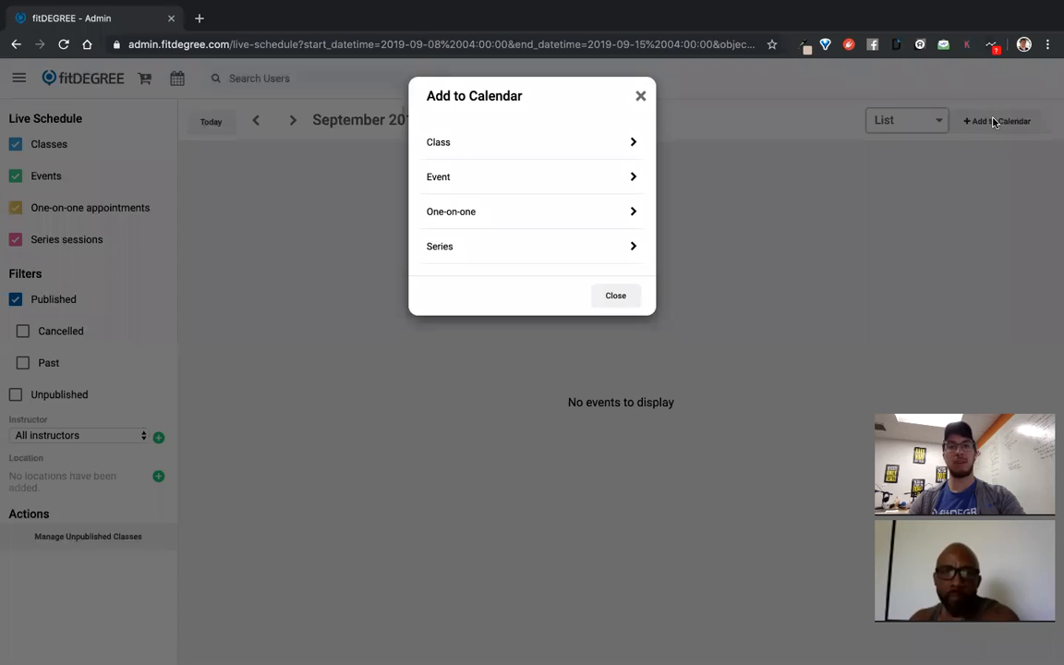
click(574, 146)
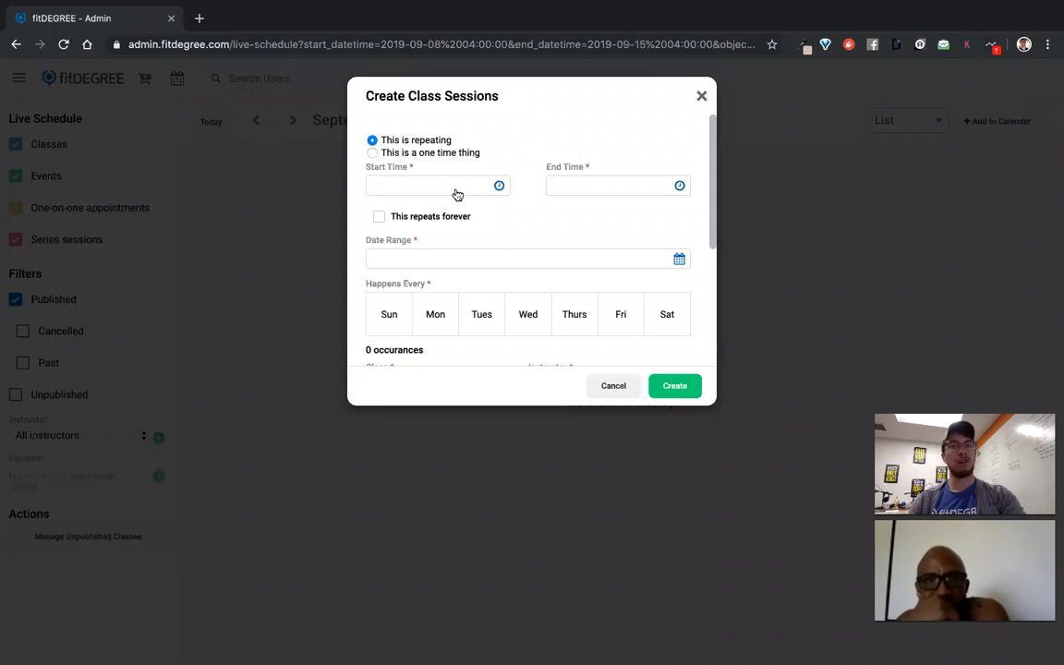
scroll(508, 258, down, 2)
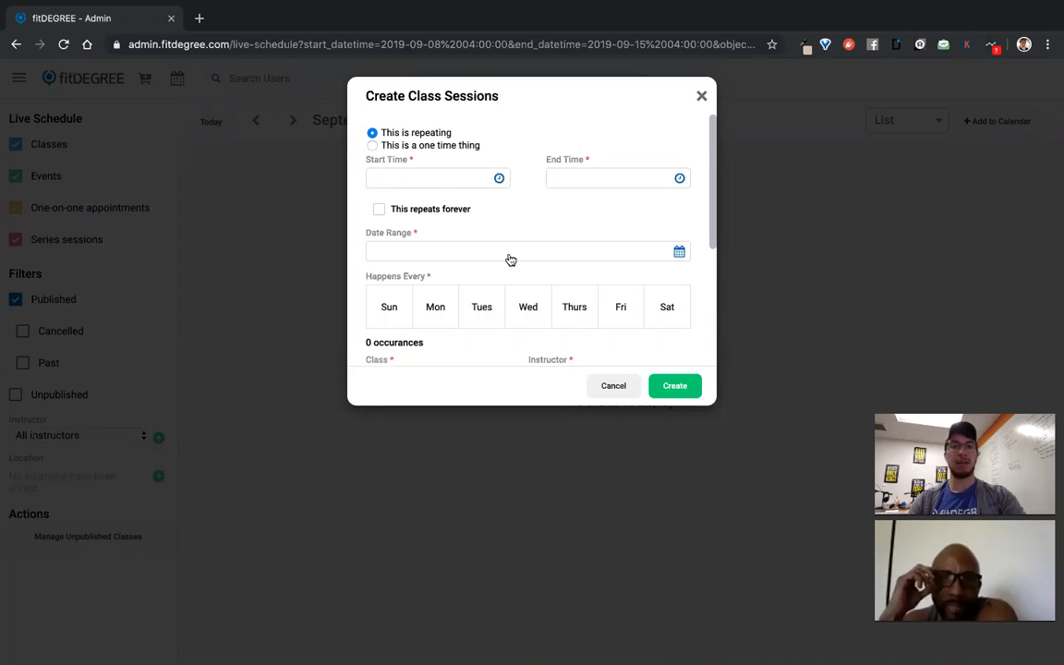
scroll(599, 244, down, 2)
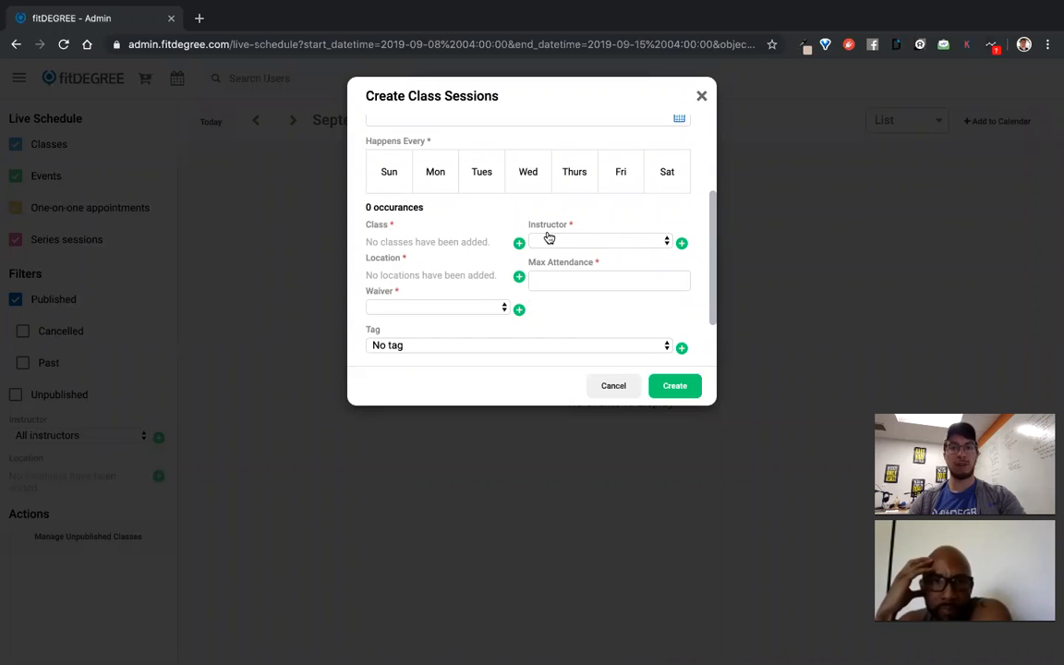
scroll(549, 239, down, 2)
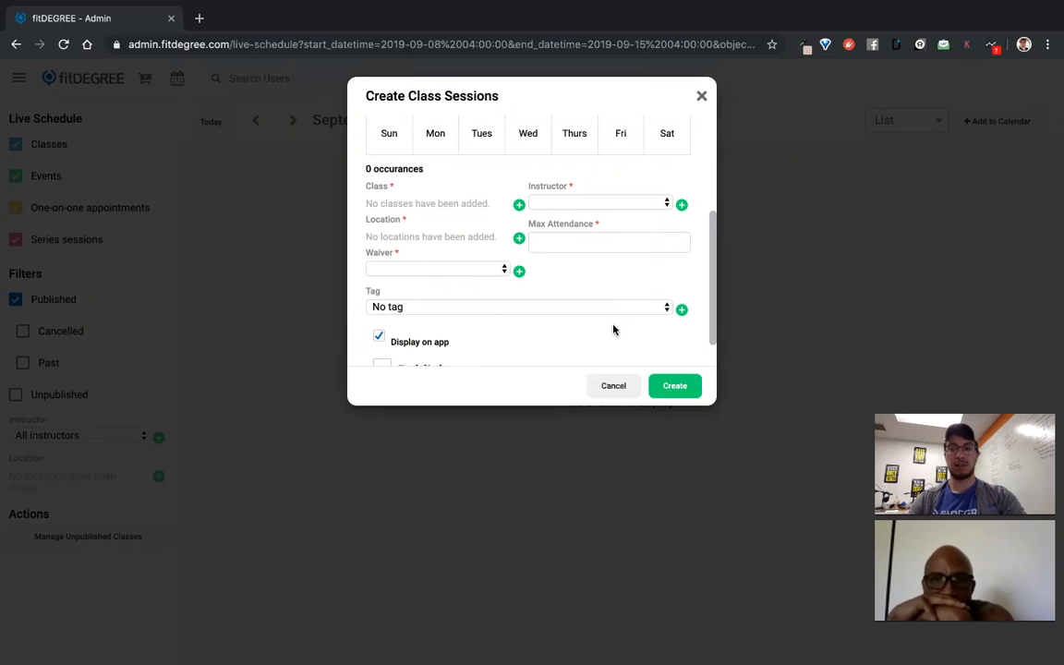
click(701, 96)
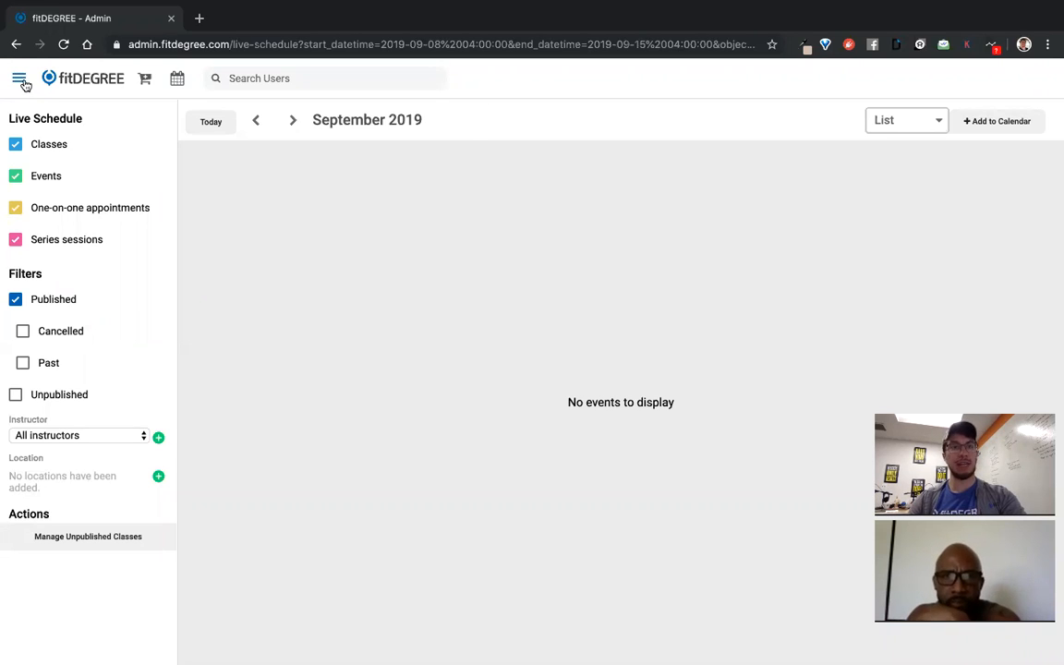
Navigate through Setup and Manage to the Classes list
click(20, 79)
click(147, 227)
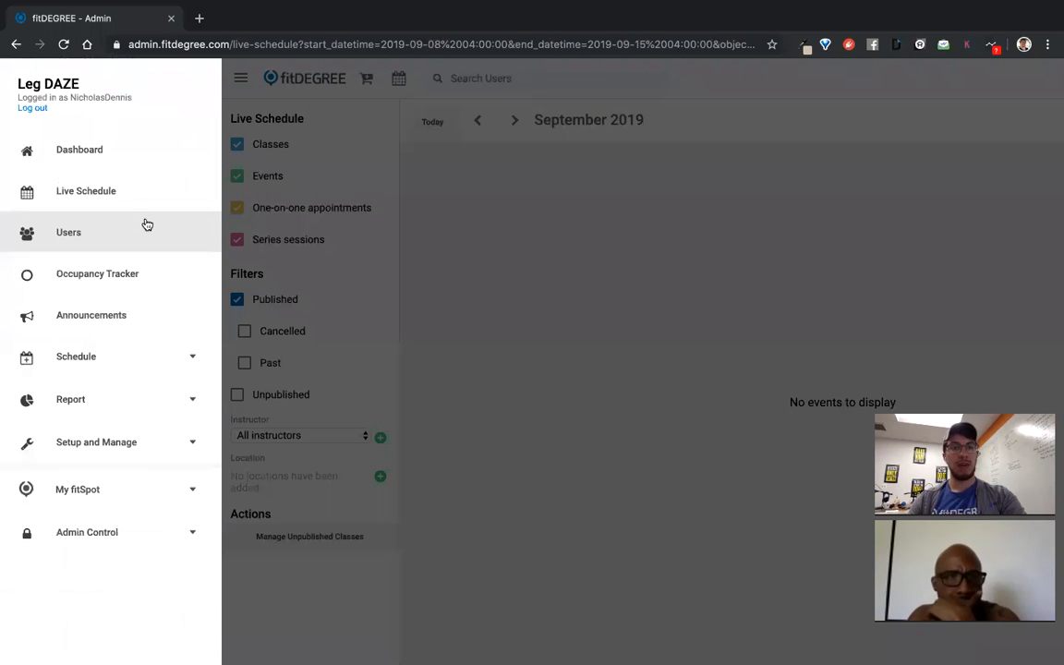
click(109, 447)
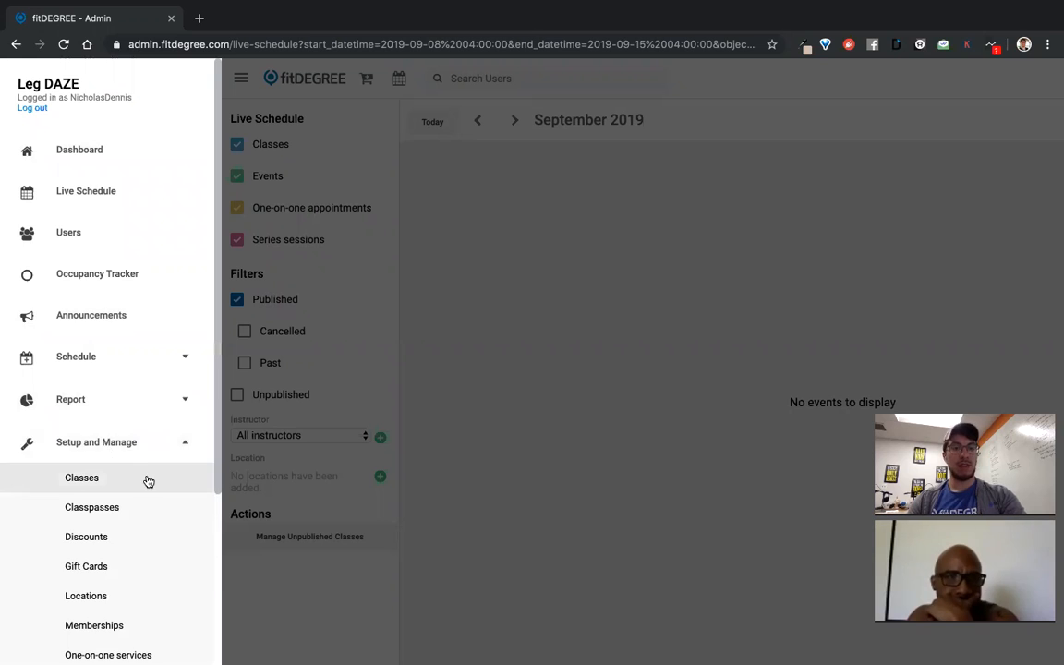
scroll(149, 472, down, 2)
scroll(143, 388, down, 2)
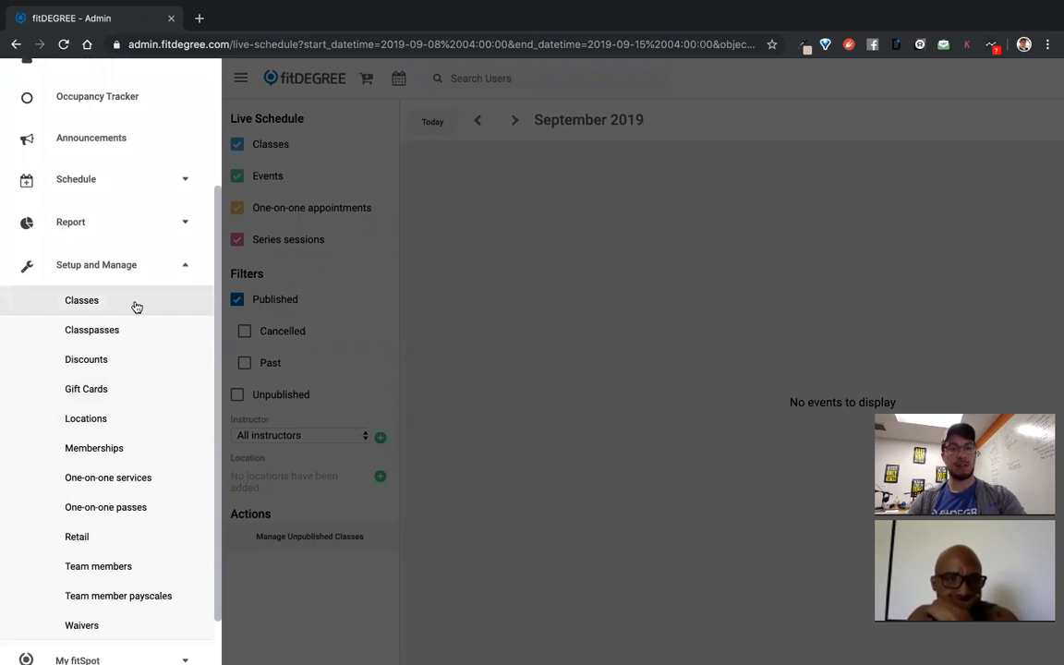
click(135, 304)
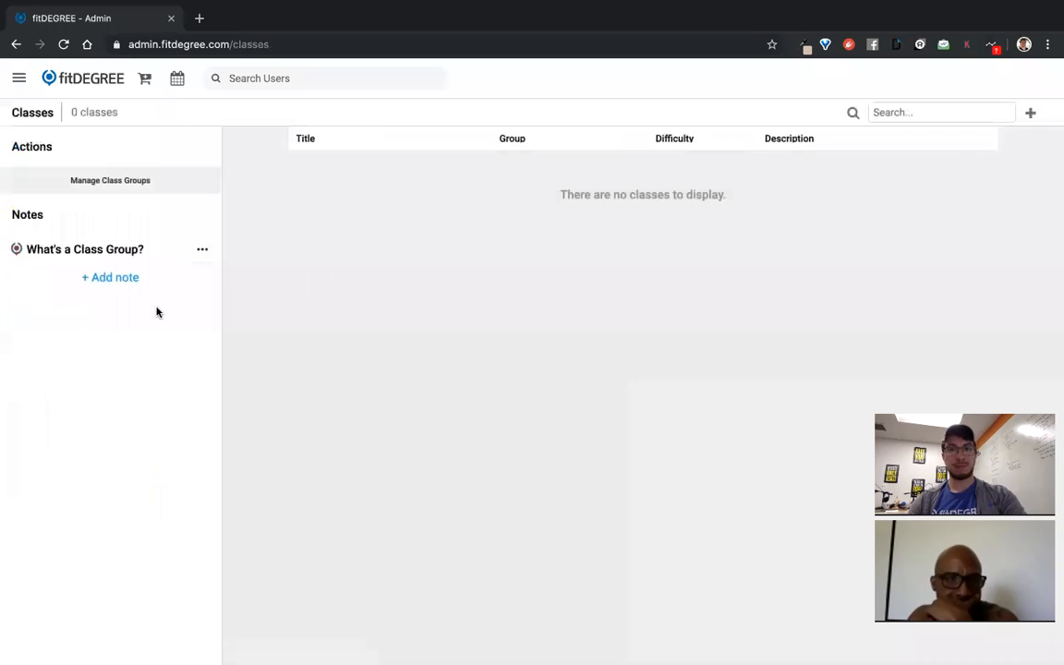
Open a blank Create Class form and place the cursor in its Title field
click(1031, 114)
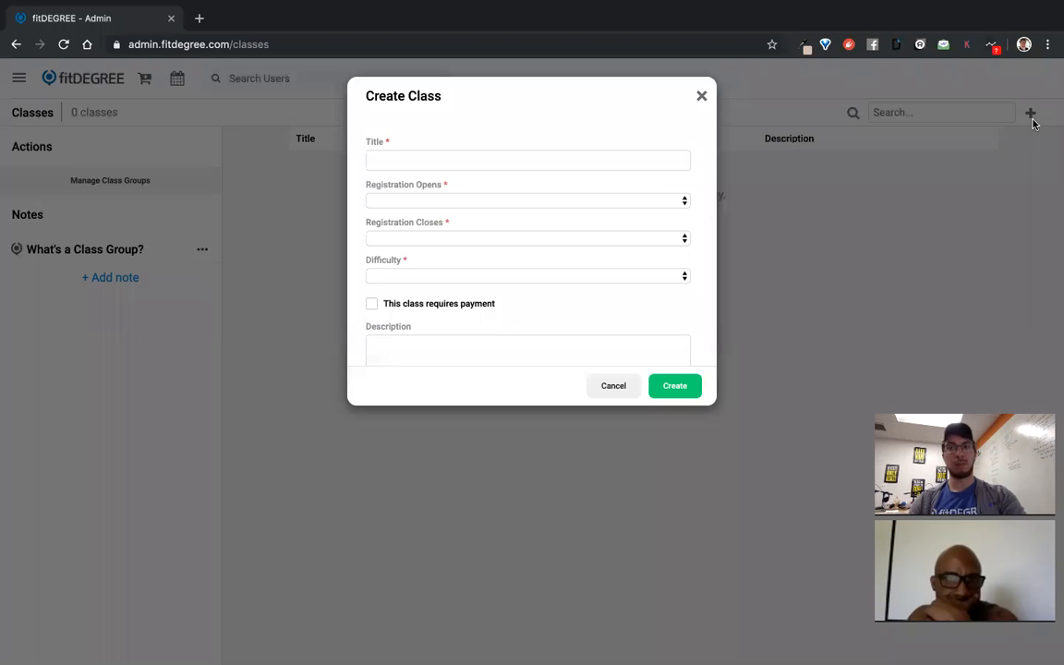
click(702, 98)
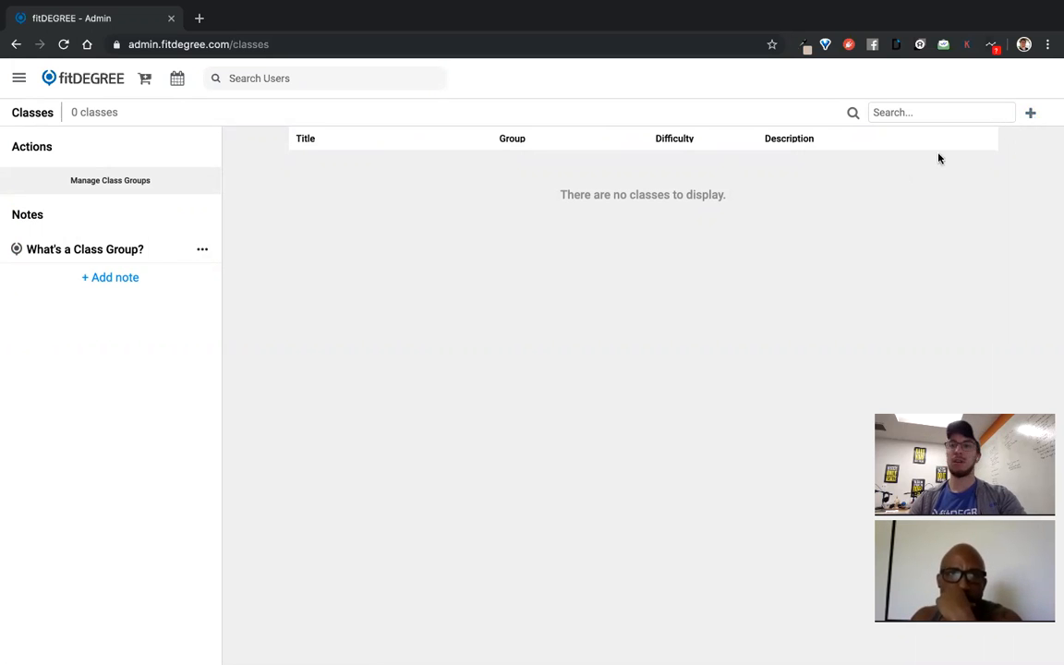
click(1031, 113)
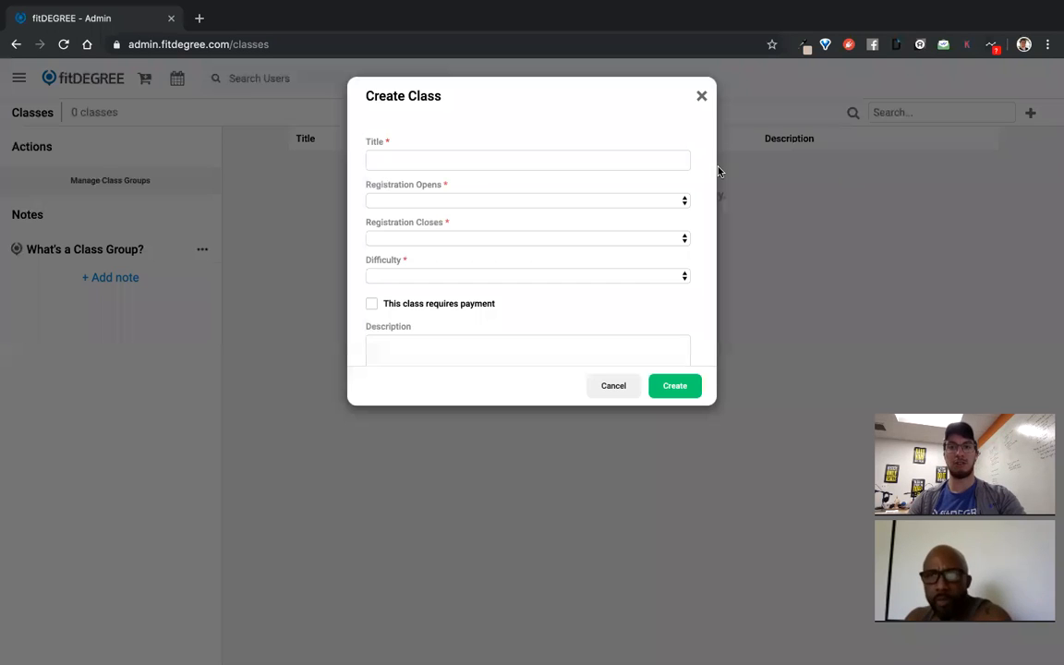
click(446, 158)
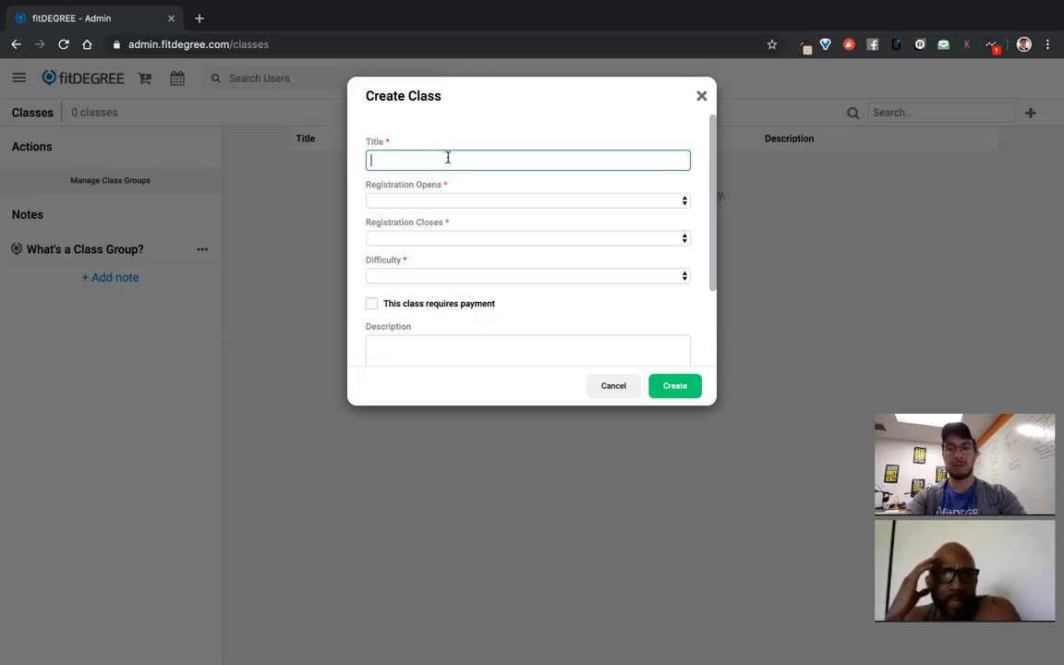
Title the class Leg DAZE and set registration to open 1 week before the event
text(Leg DAZE)
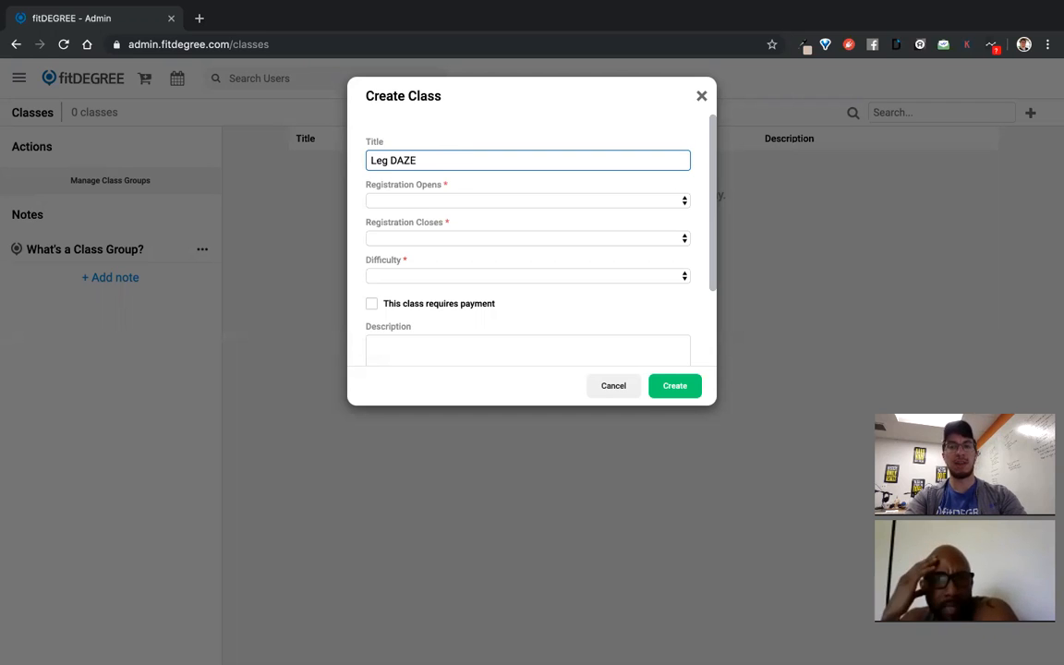
click(427, 203)
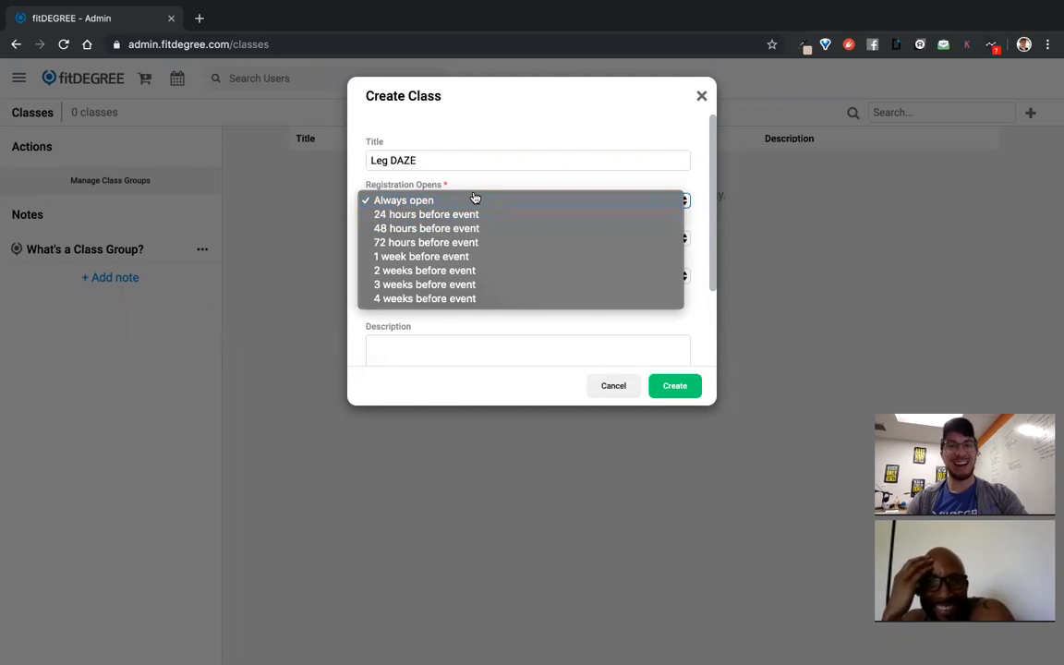
click(467, 201)
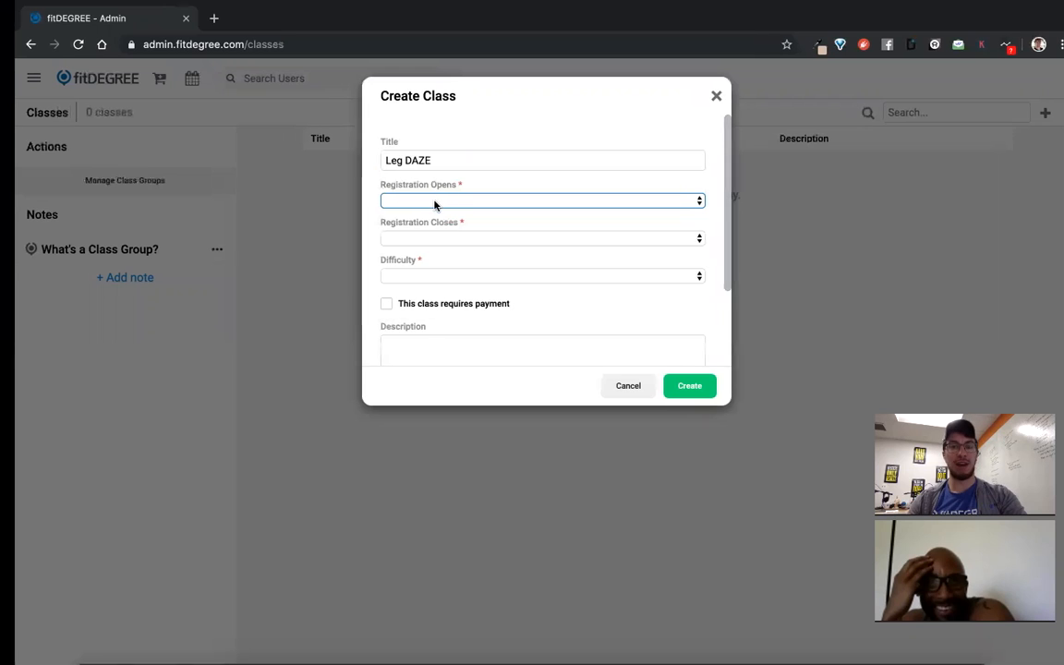
click(483, 201)
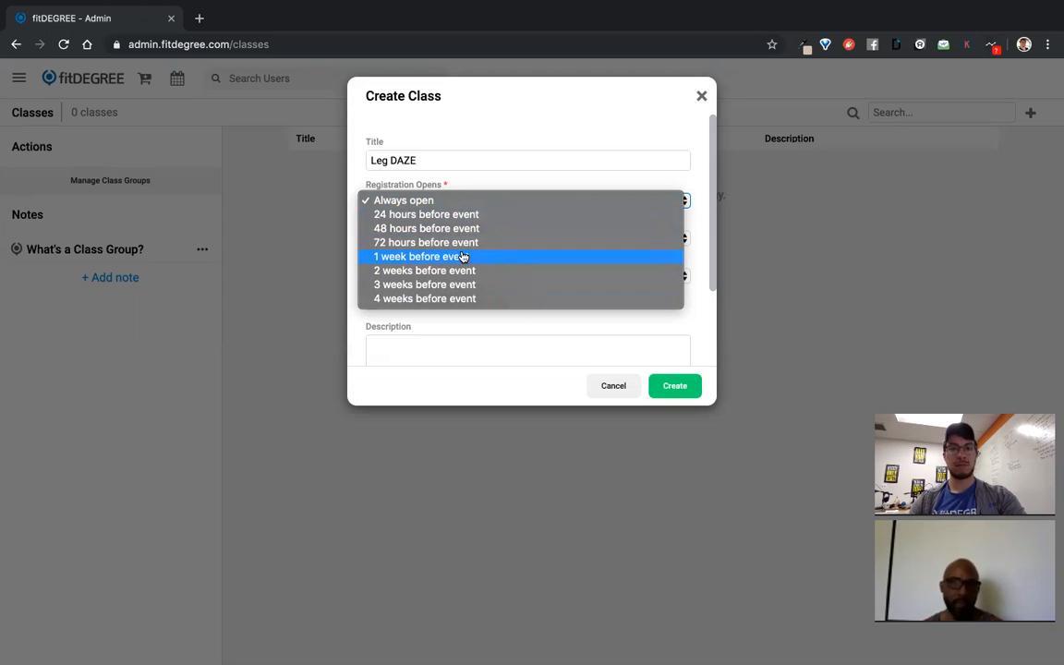
click(461, 257)
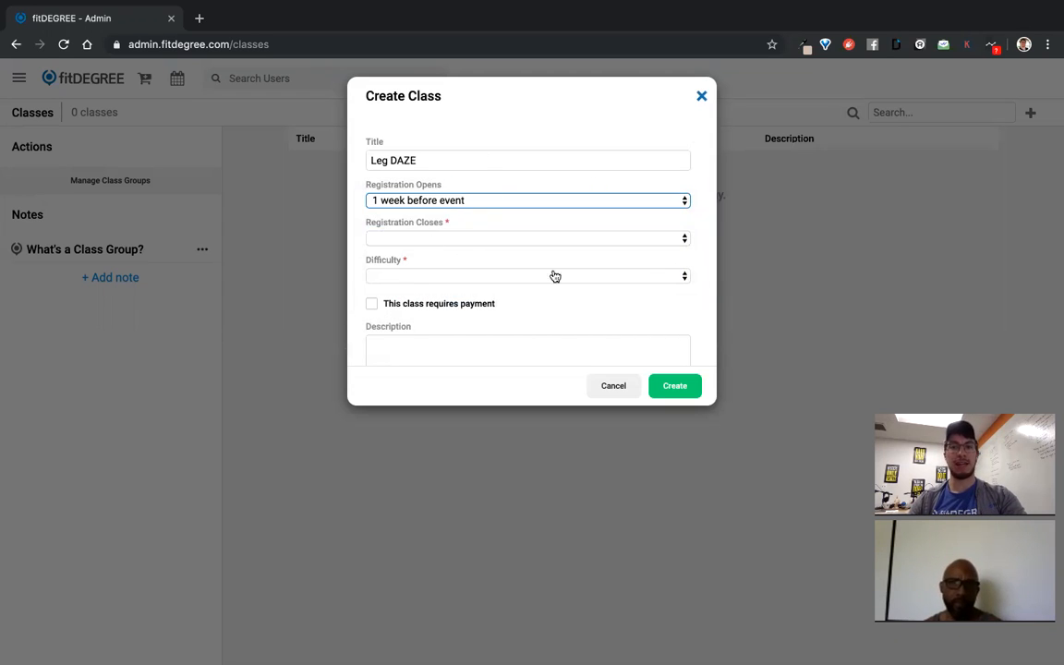
click(416, 241)
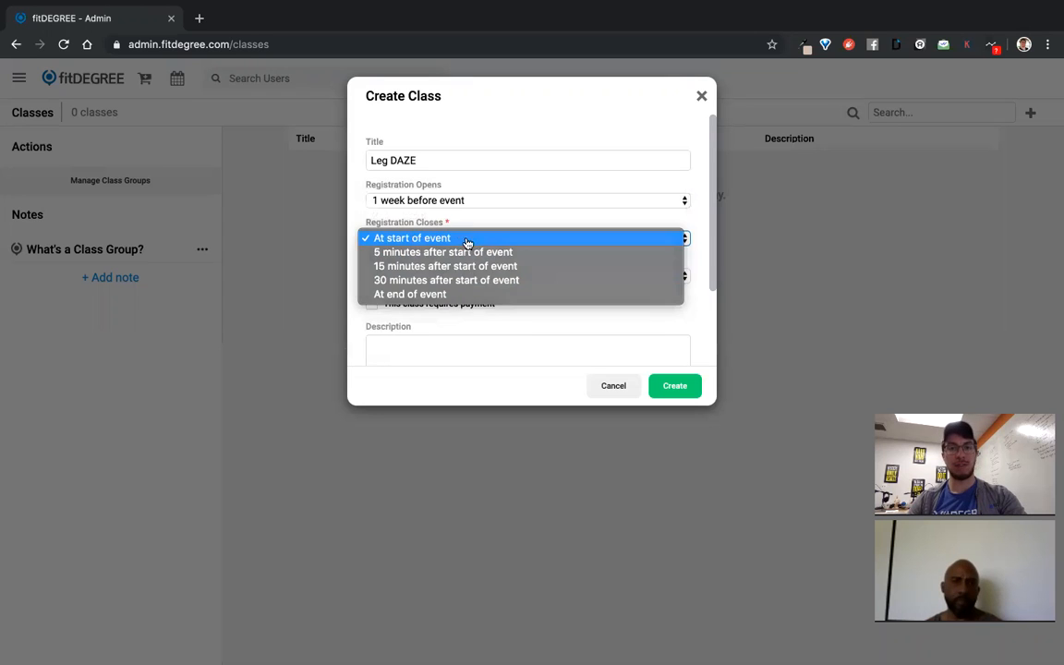
Set registration to close at start of event and difficulty to All Levels
click(466, 238)
scroll(467, 333, down, 1)
scroll(468, 330, down, 1)
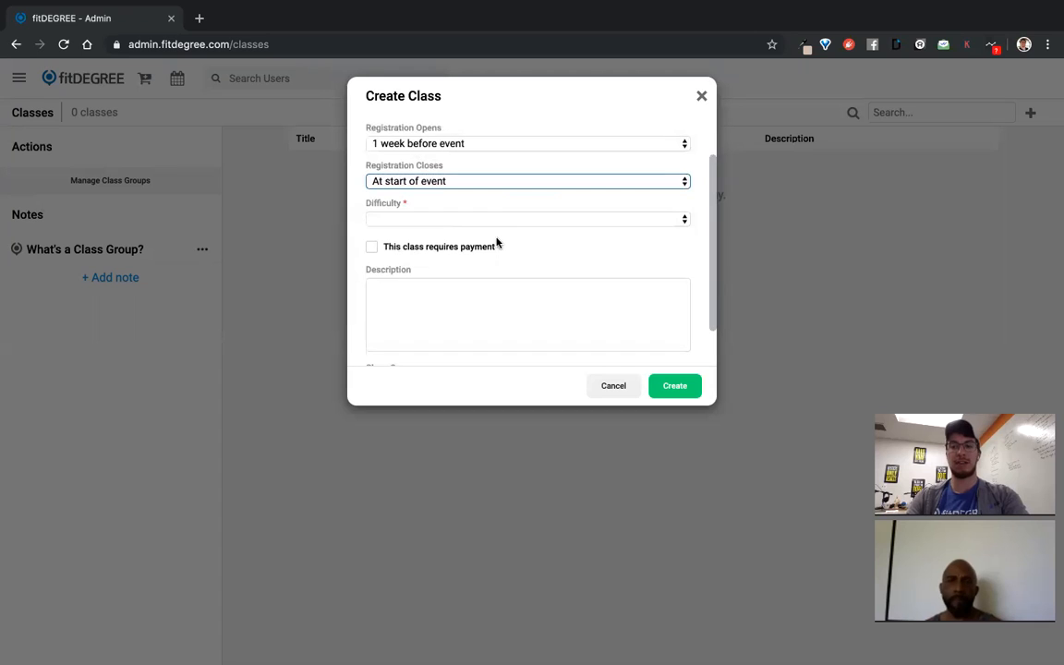
click(390, 222)
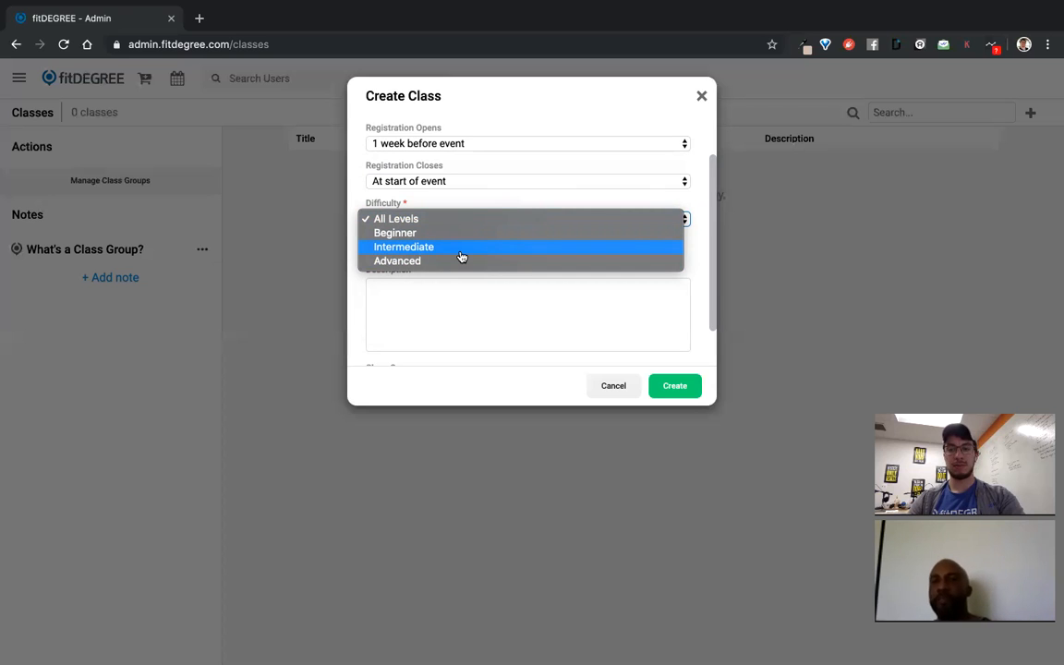
click(469, 220)
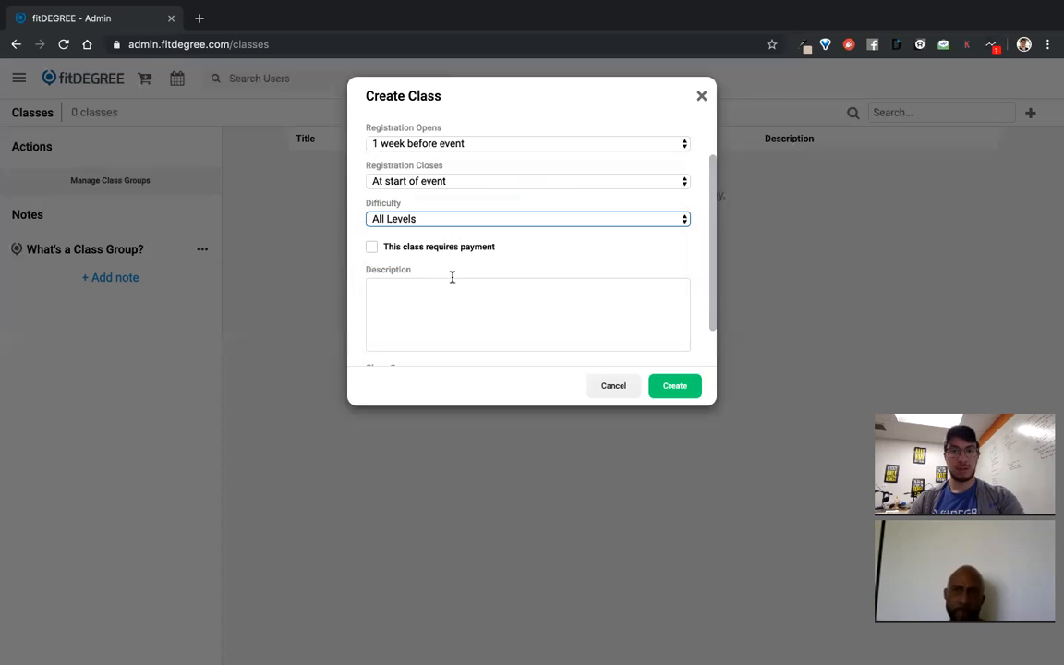
scroll(467, 278, down, 2)
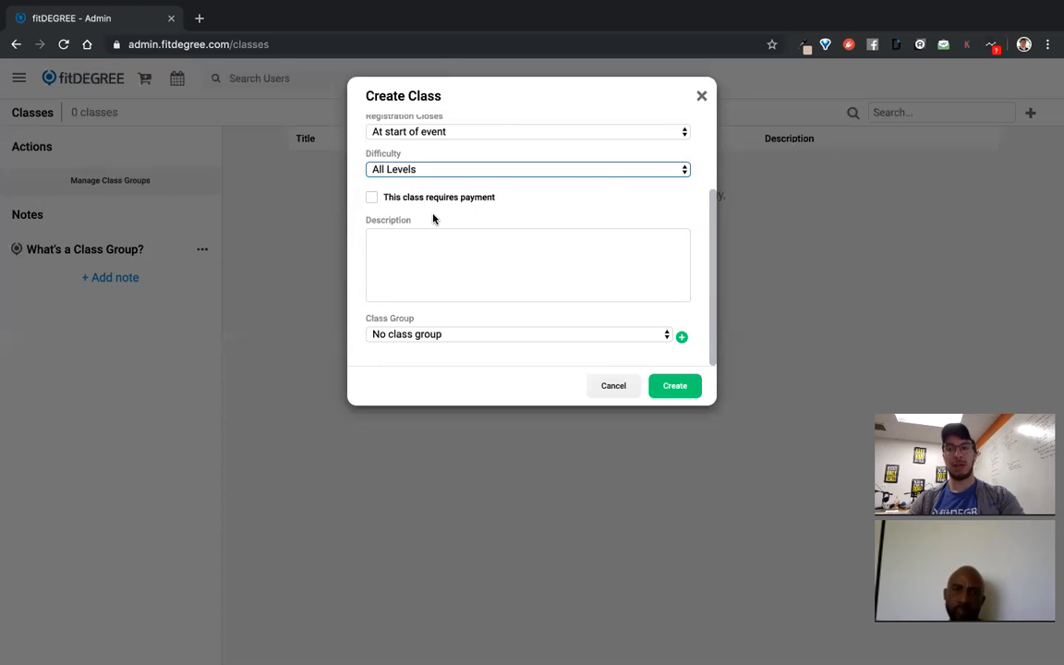
click(374, 198)
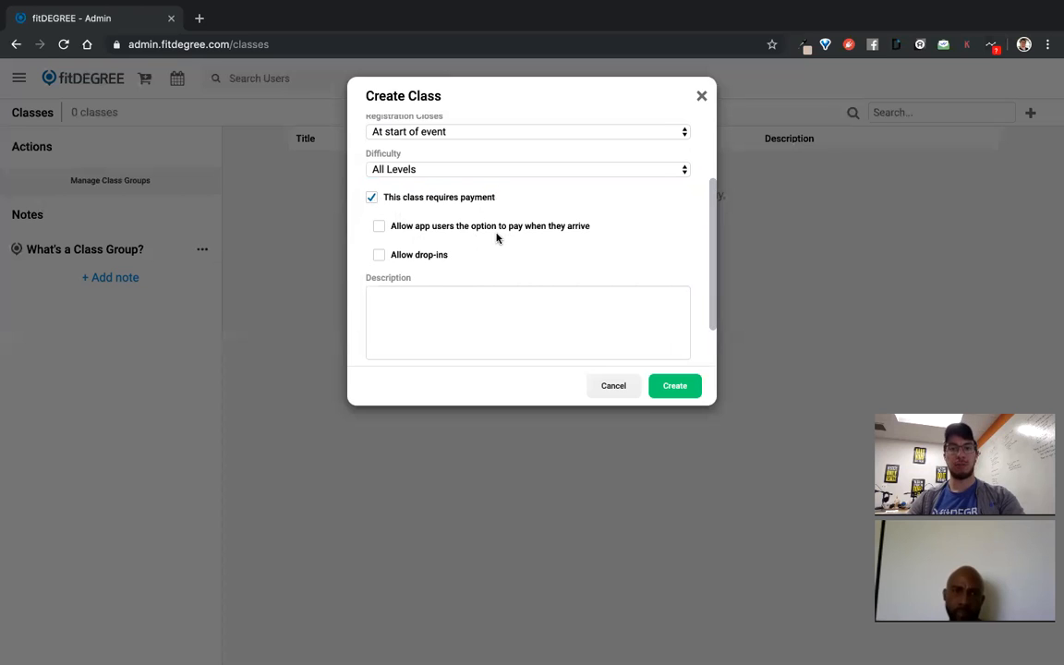
scroll(404, 237, down, 1)
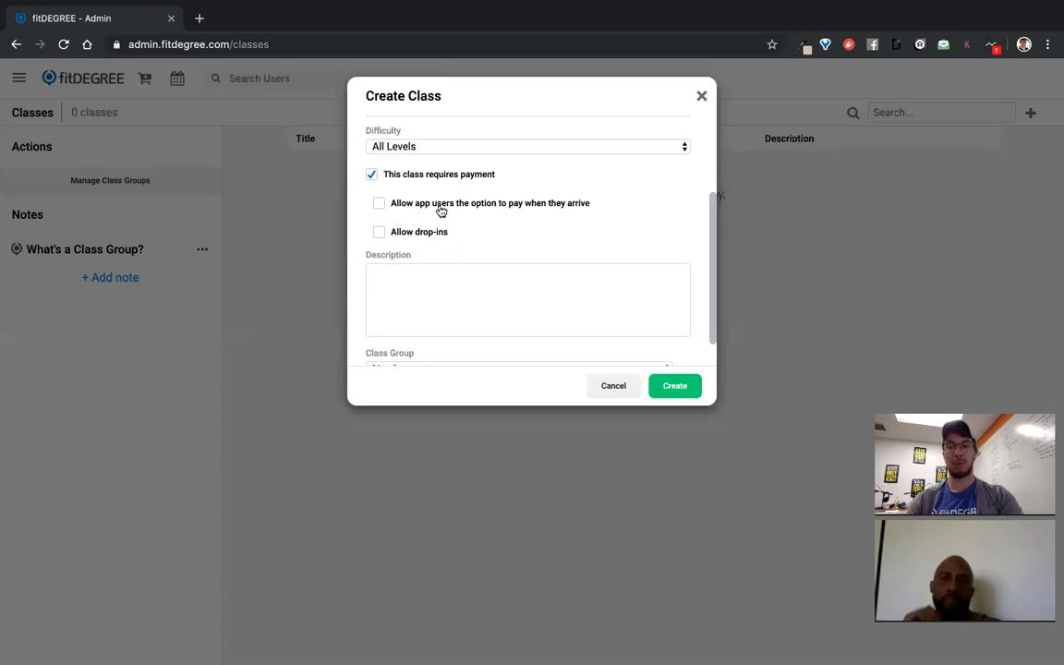
scroll(440, 212, down, 2)
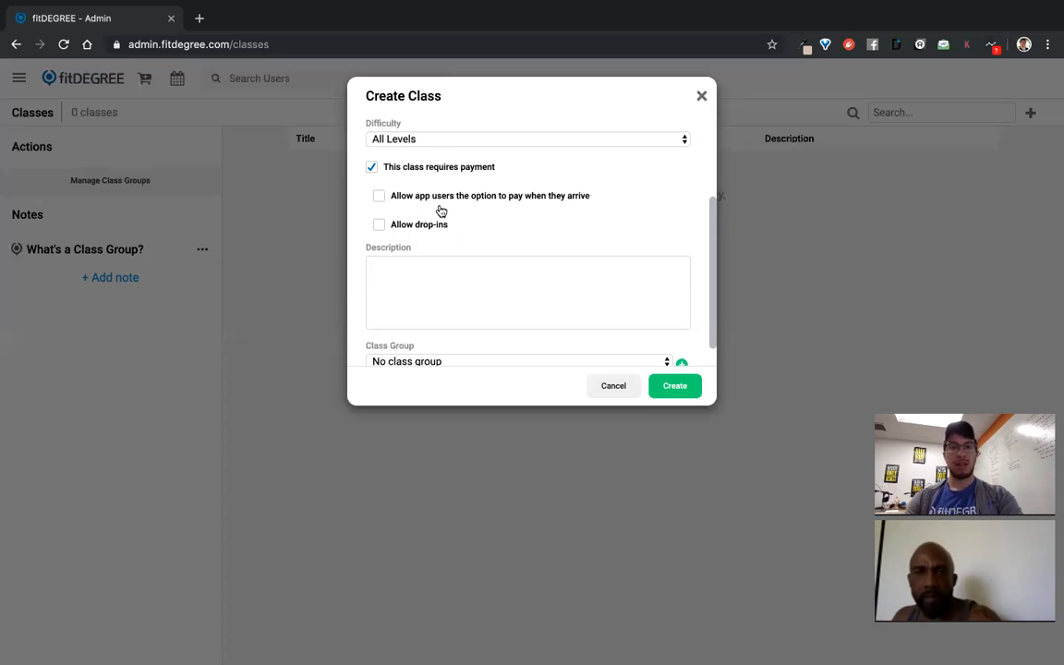
scroll(430, 206, up, 1)
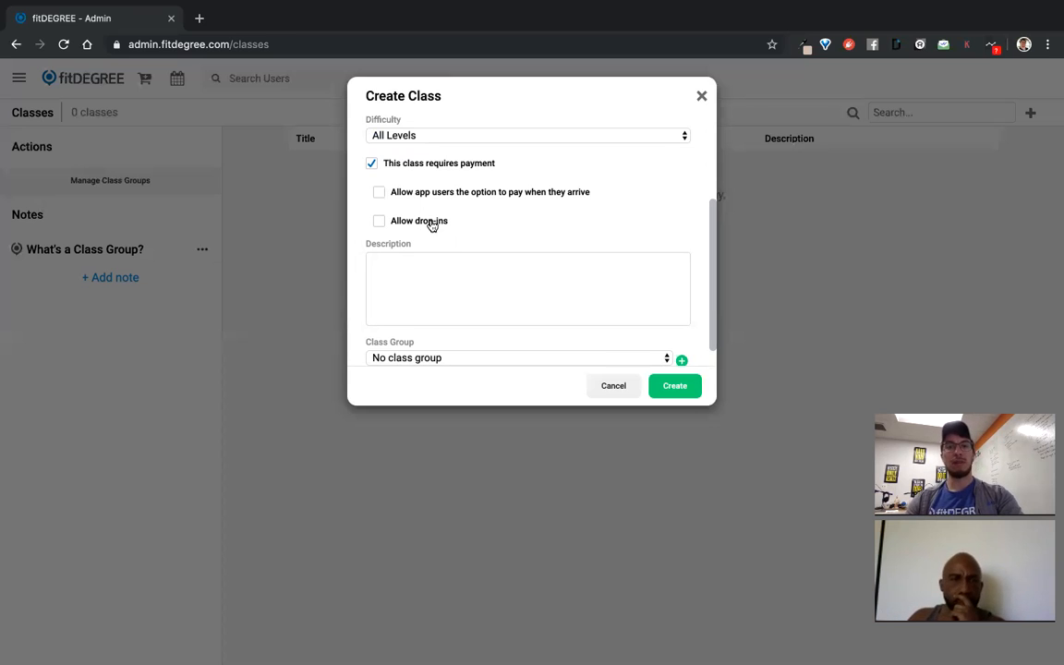
click(431, 226)
click(399, 262)
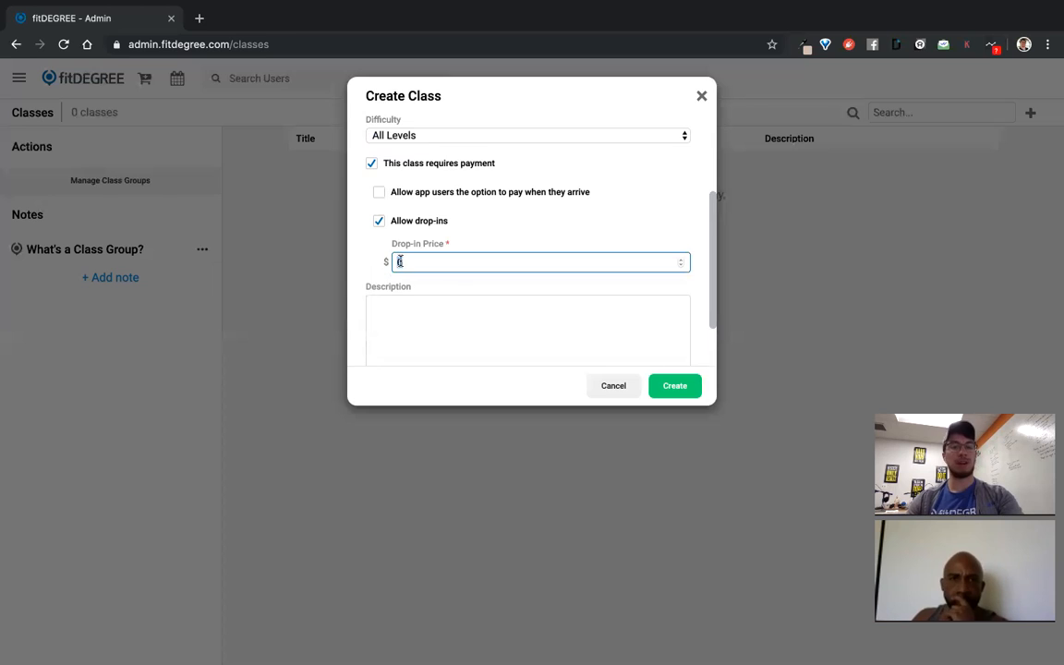
click(379, 223)
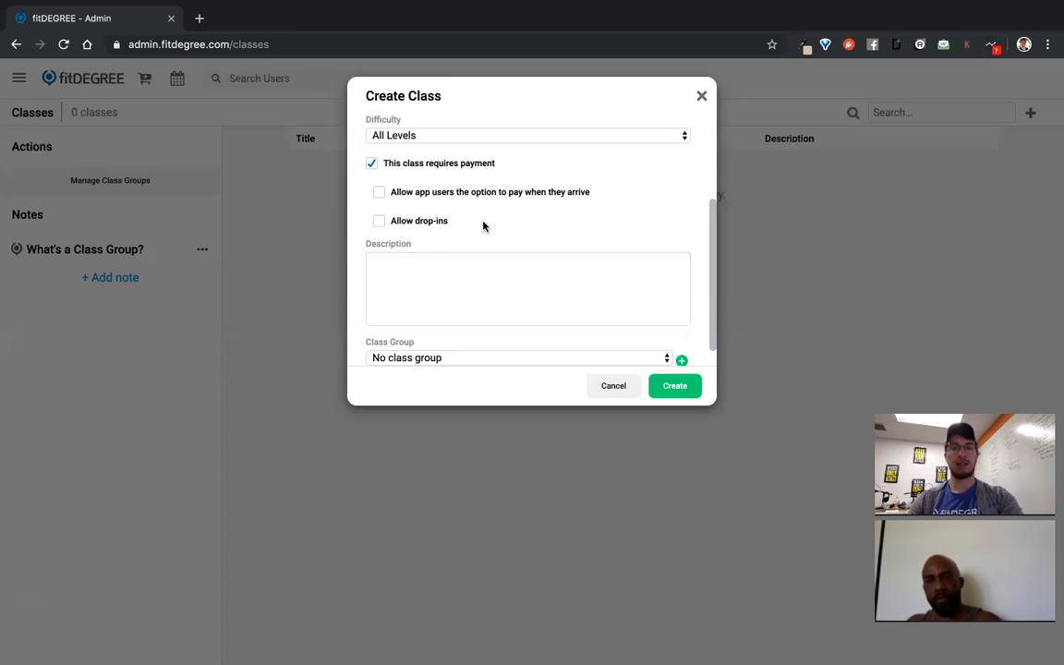
scroll(415, 246, down, 1)
Enter the class description 'This is a description.'
click(550, 244)
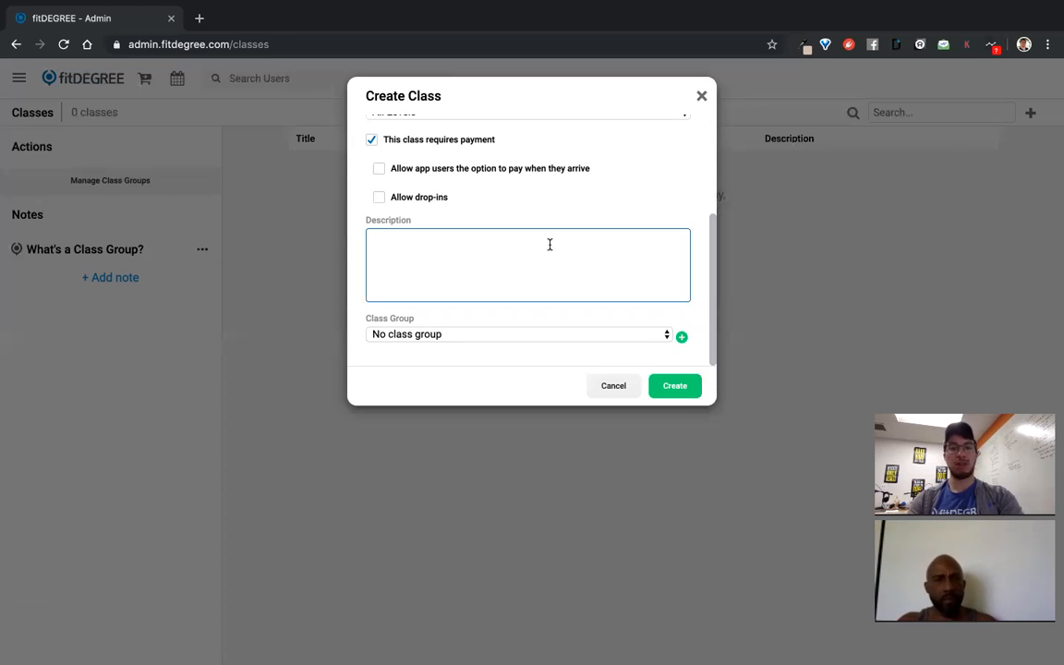
text(This is a description.)
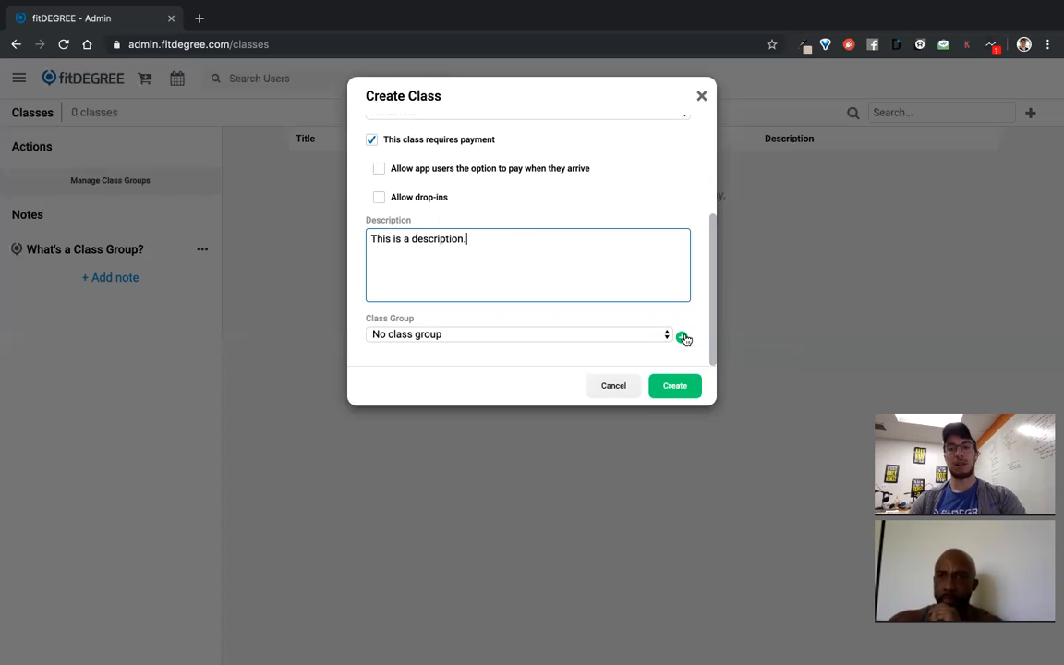
click(683, 338)
Create the class group 'Core Class Group' and save the class with it assigned
click(503, 146)
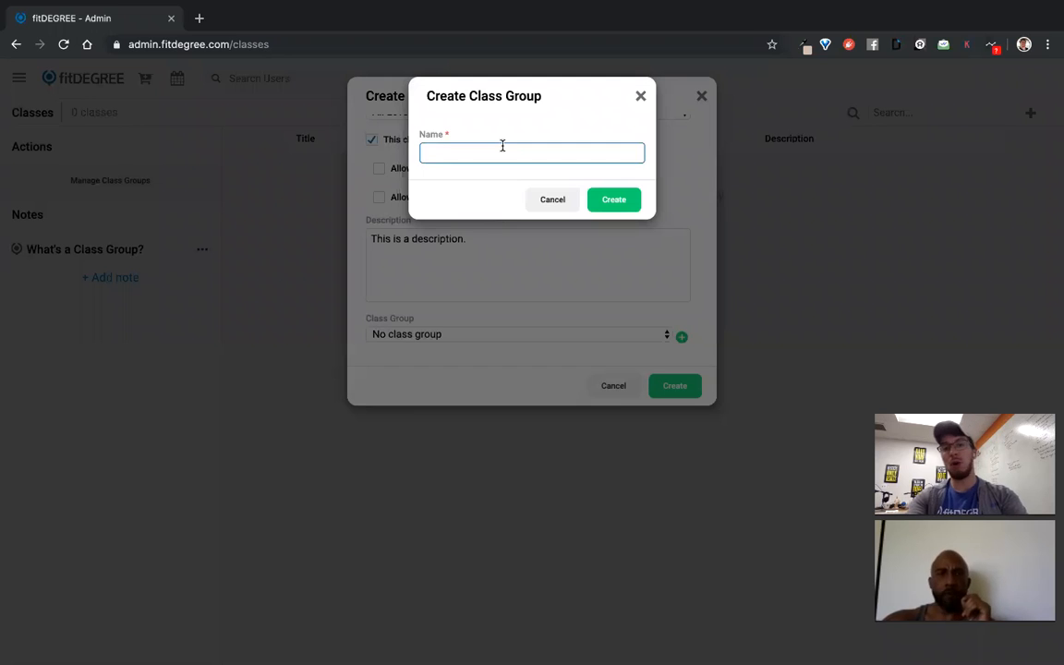
text(Core Class Group)
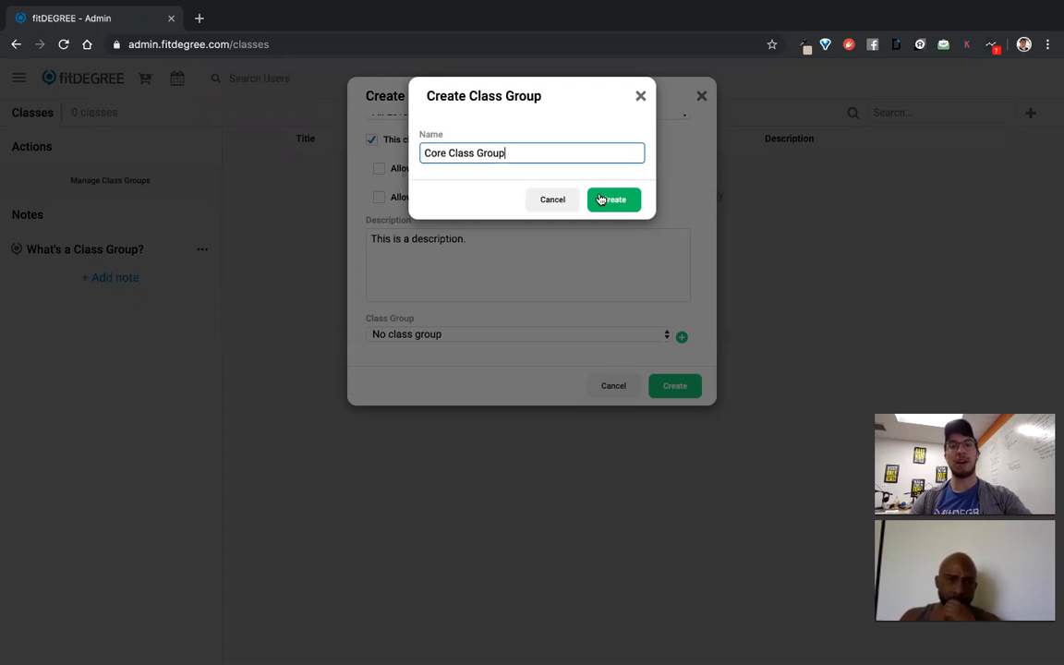
click(600, 200)
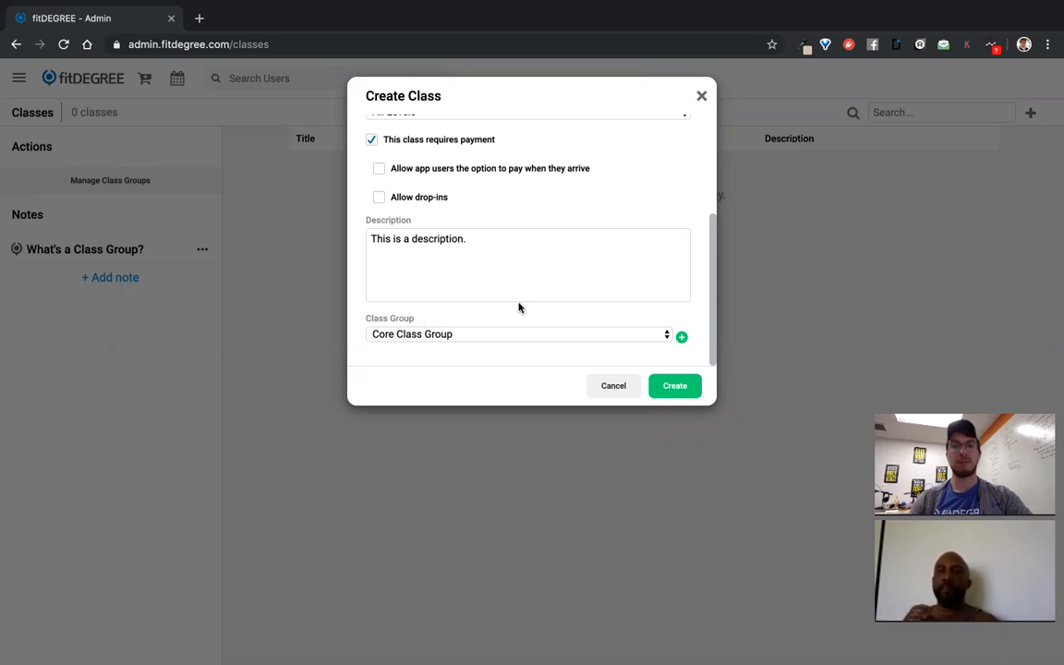
click(664, 386)
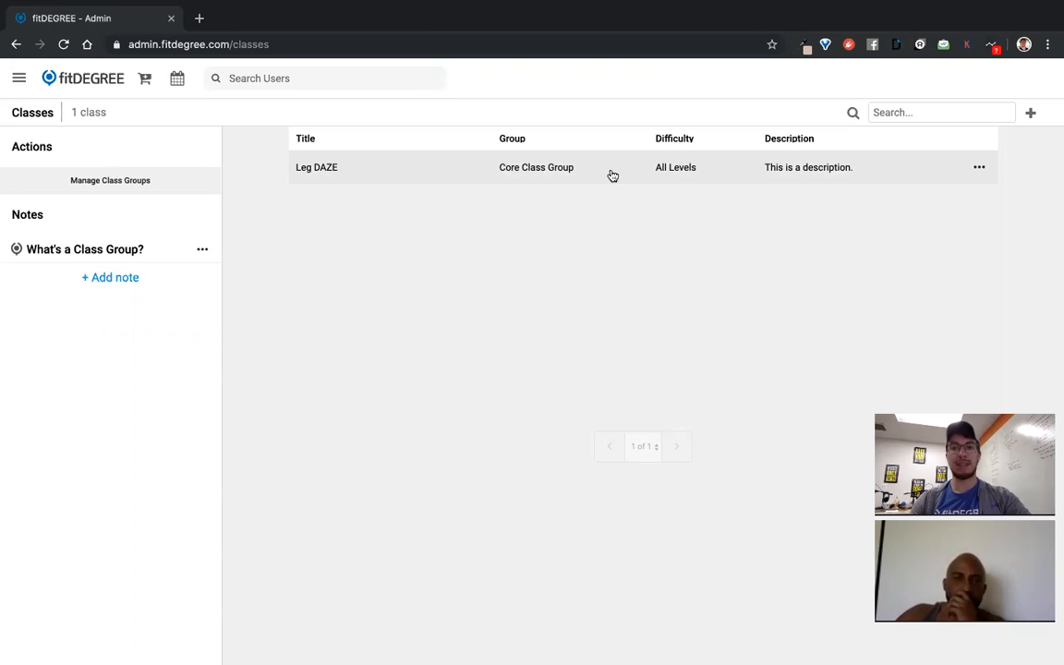
View the saved Leg DAZE class details, enable editing, and close without changes
click(980, 169)
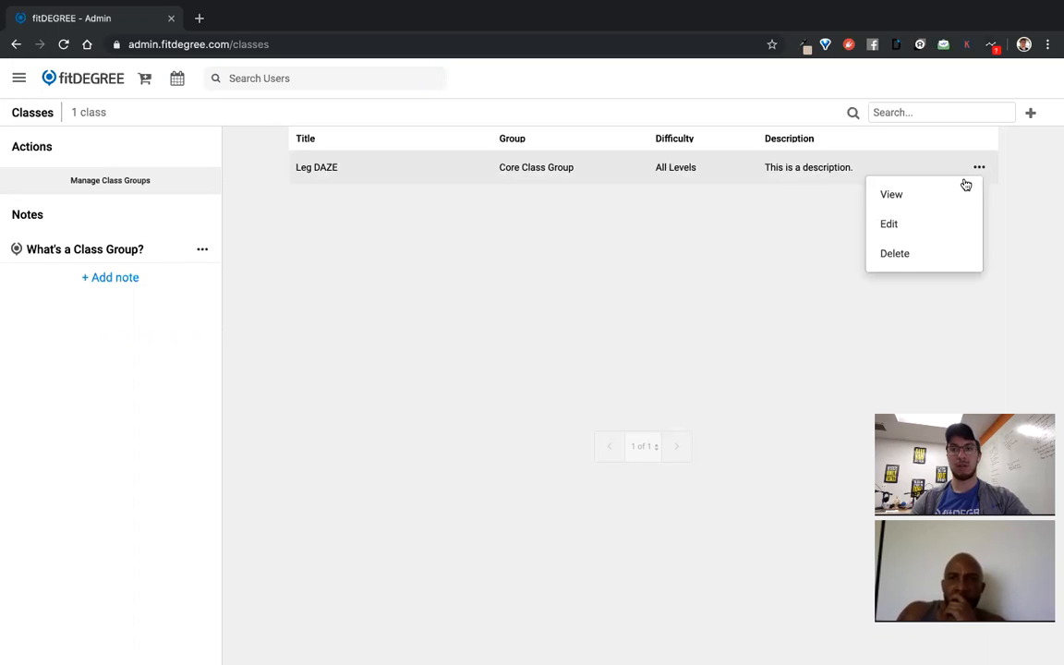
click(598, 180)
scroll(444, 219, down, 2)
scroll(445, 219, up, 2)
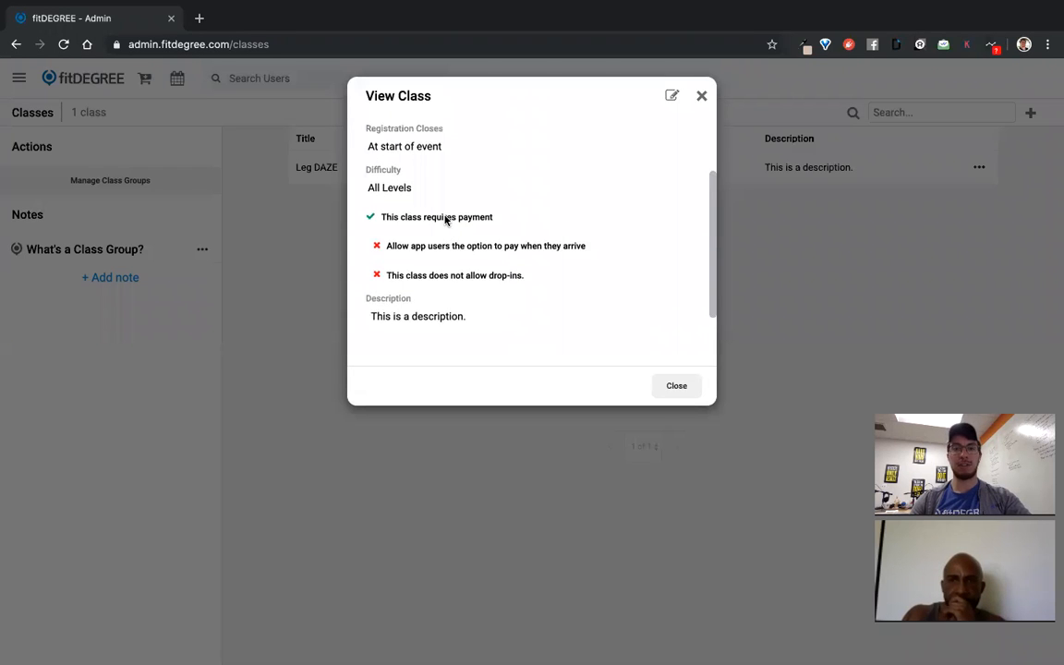
click(674, 97)
scroll(427, 251, down, 3)
scroll(428, 251, up, 3)
click(702, 97)
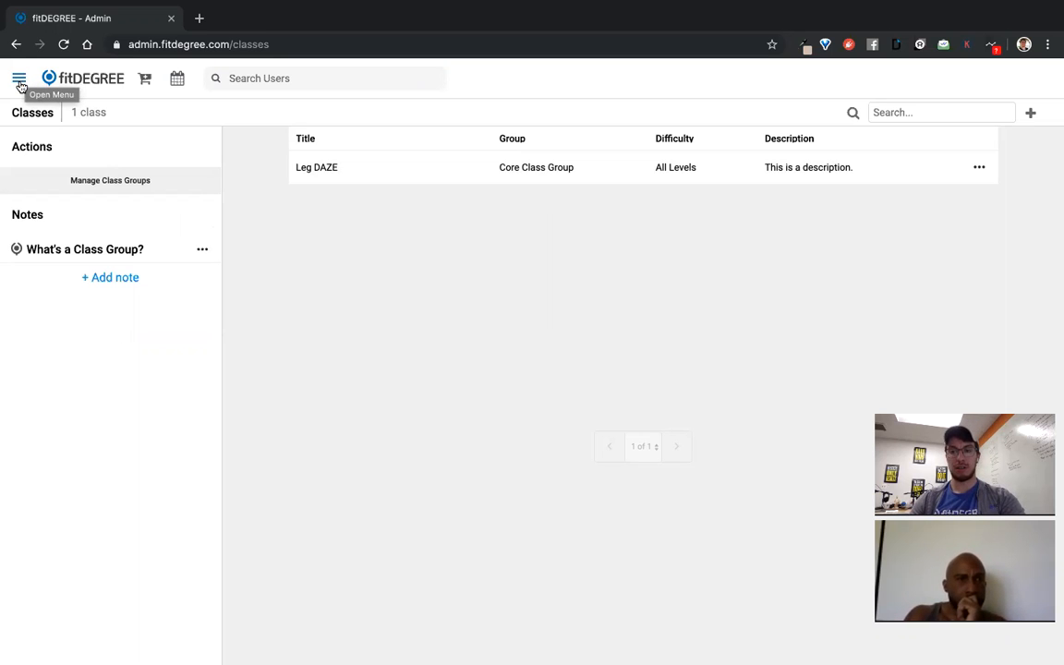
Go to the Team Members list from the main navigation
click(19, 82)
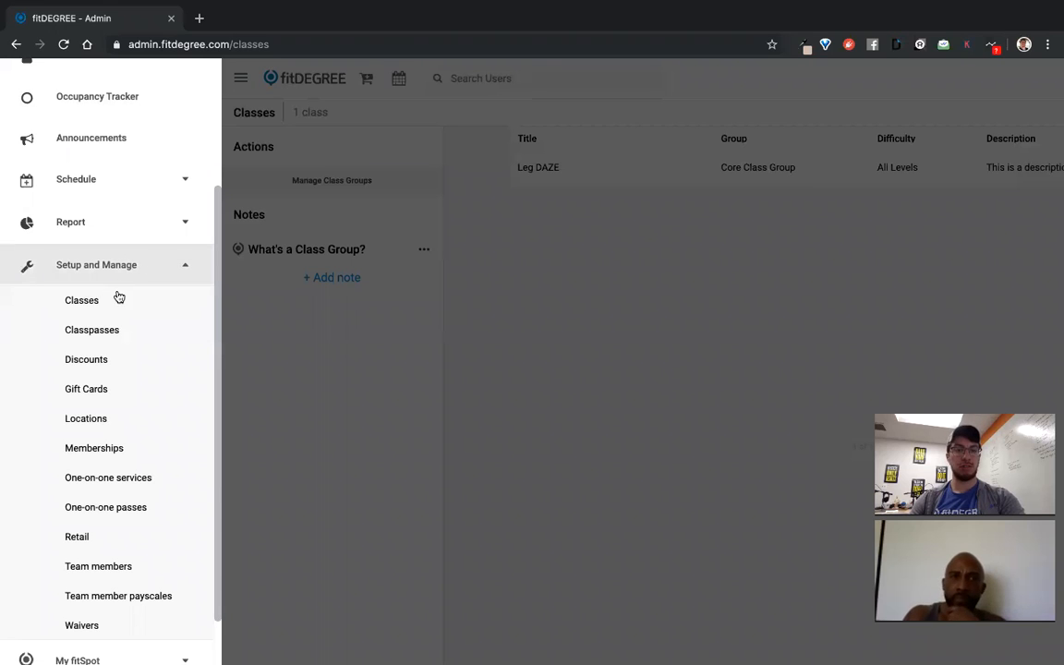
click(127, 567)
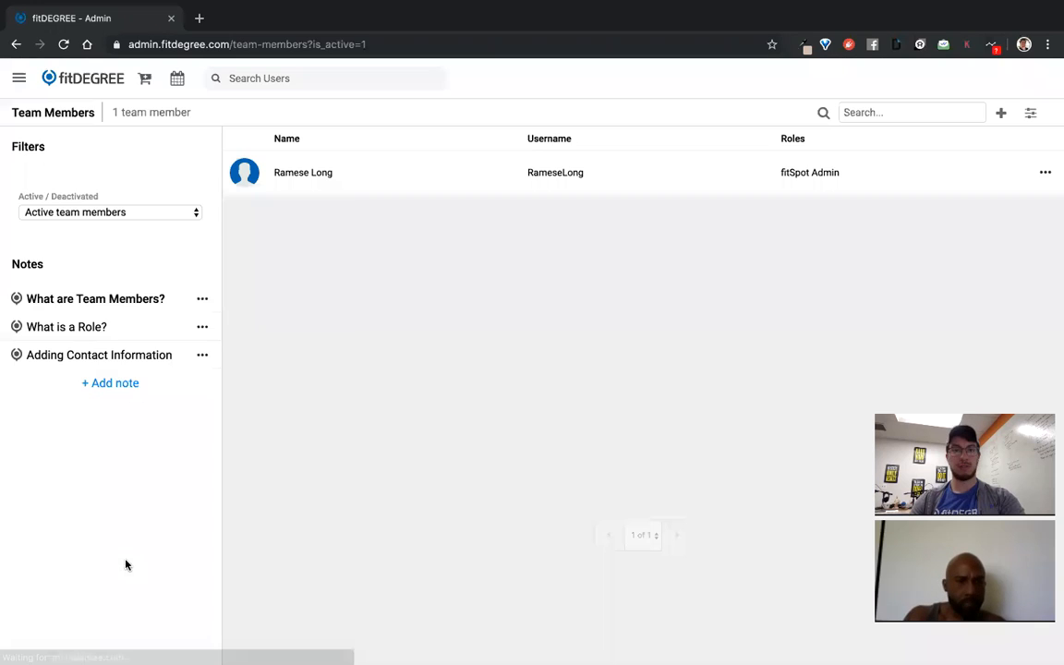
Start a new team member with the Team Member role selected
click(1002, 113)
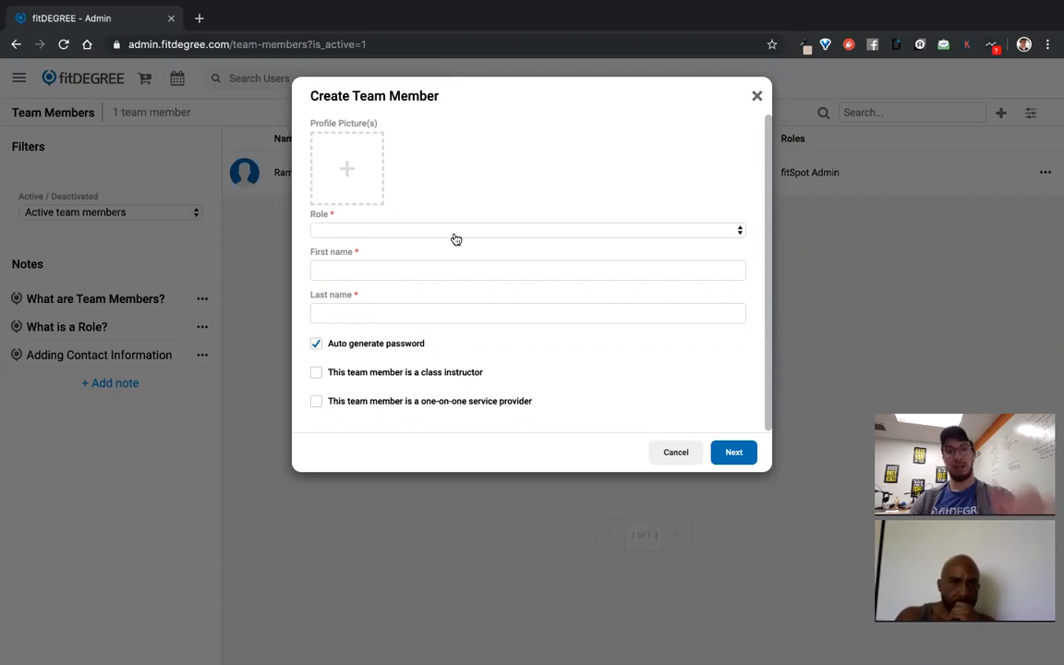
click(380, 231)
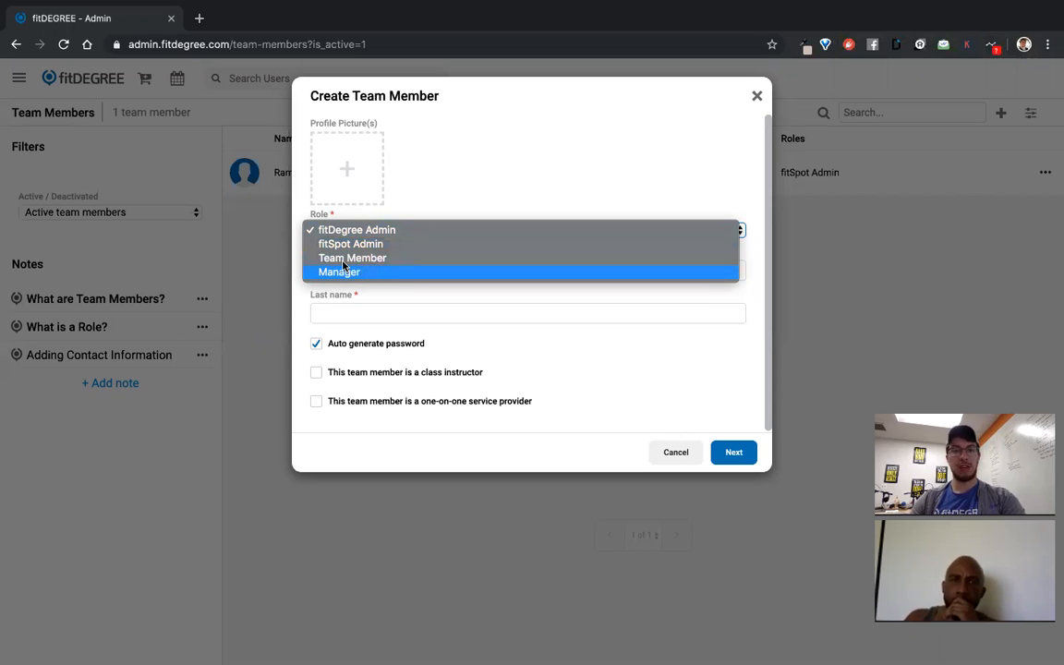
click(349, 259)
click(353, 268)
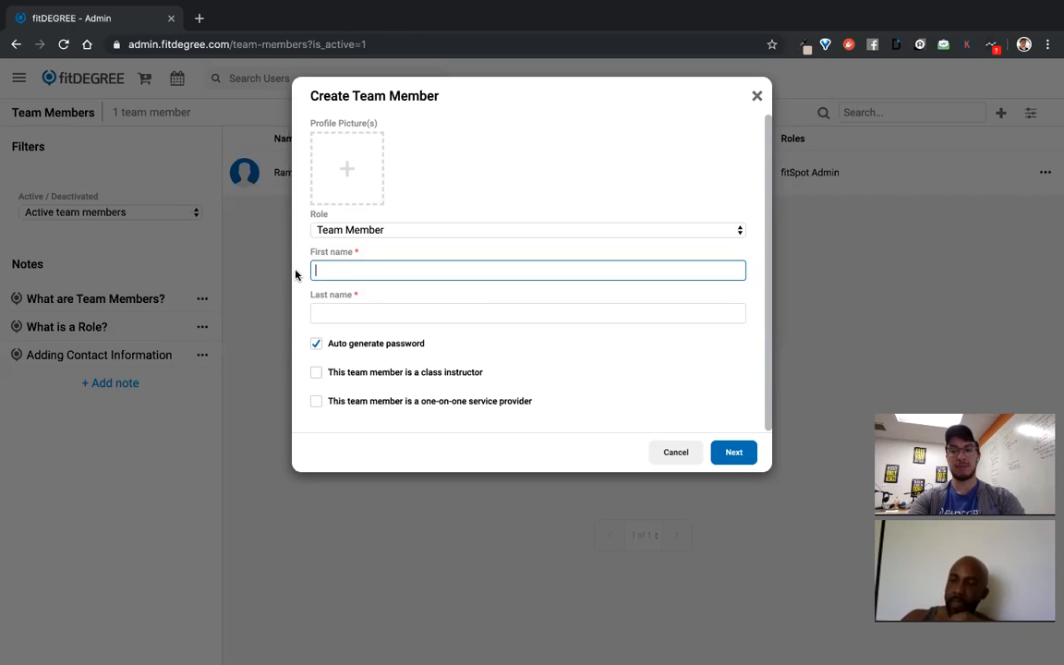
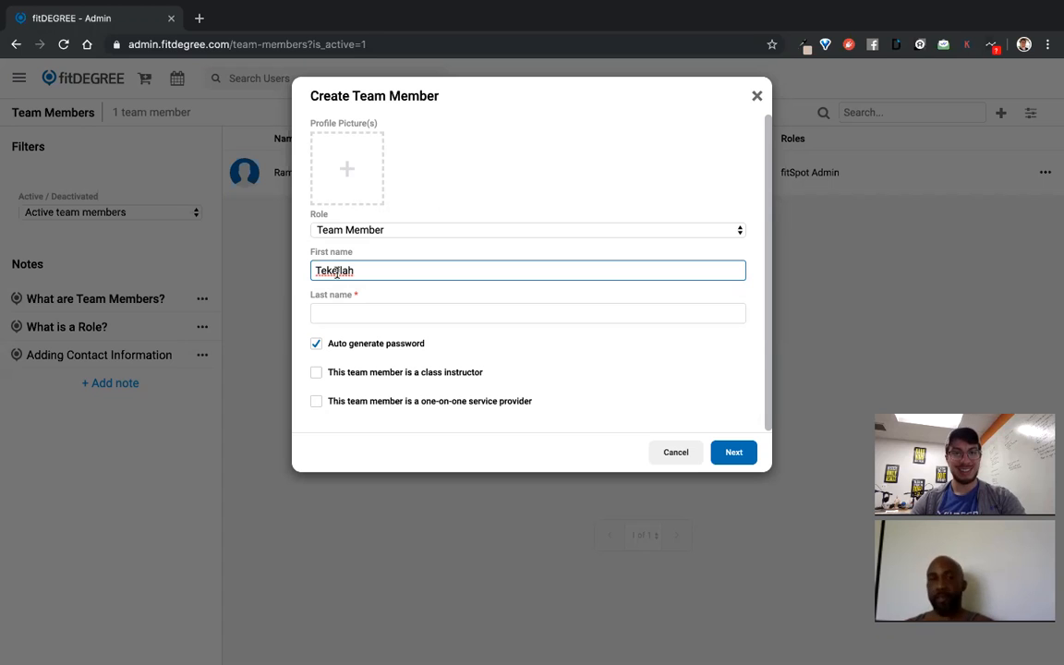
Enter the new member's first and last name, correcting the first name's spelling
click(537, 338)
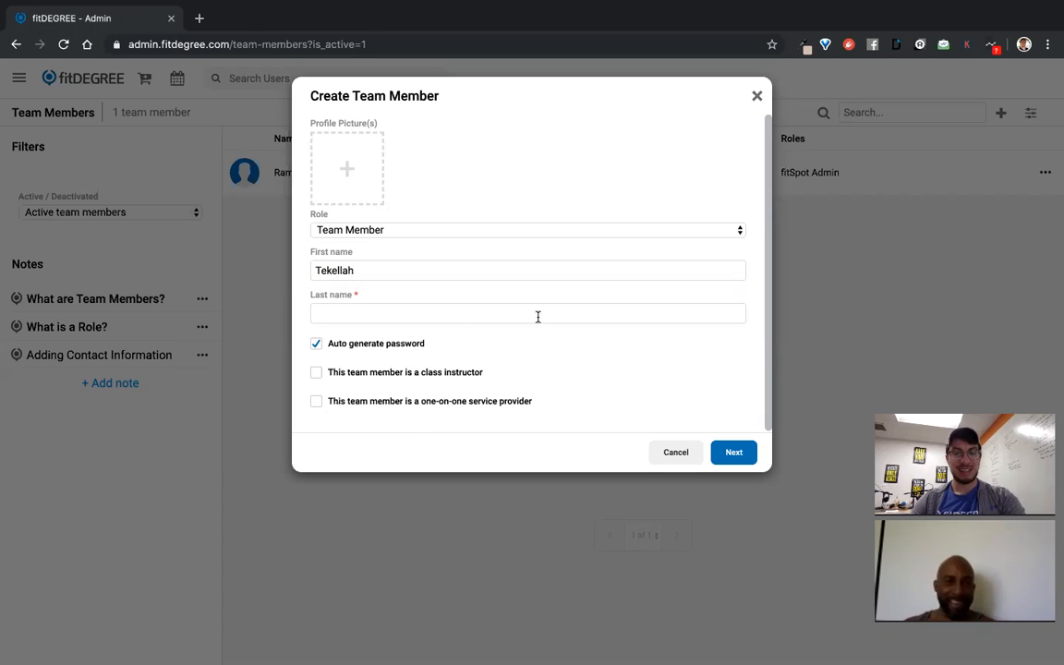
click(327, 271)
text(a)
key(BackSpace)
key(BackSpace)
text(a)
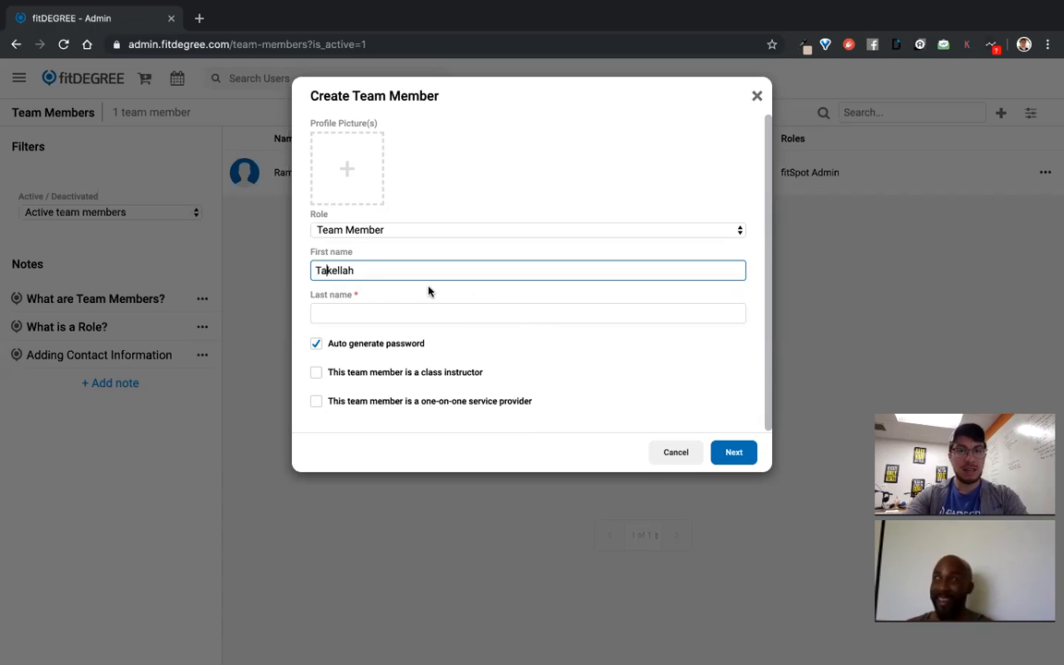
click(337, 270)
text(e)
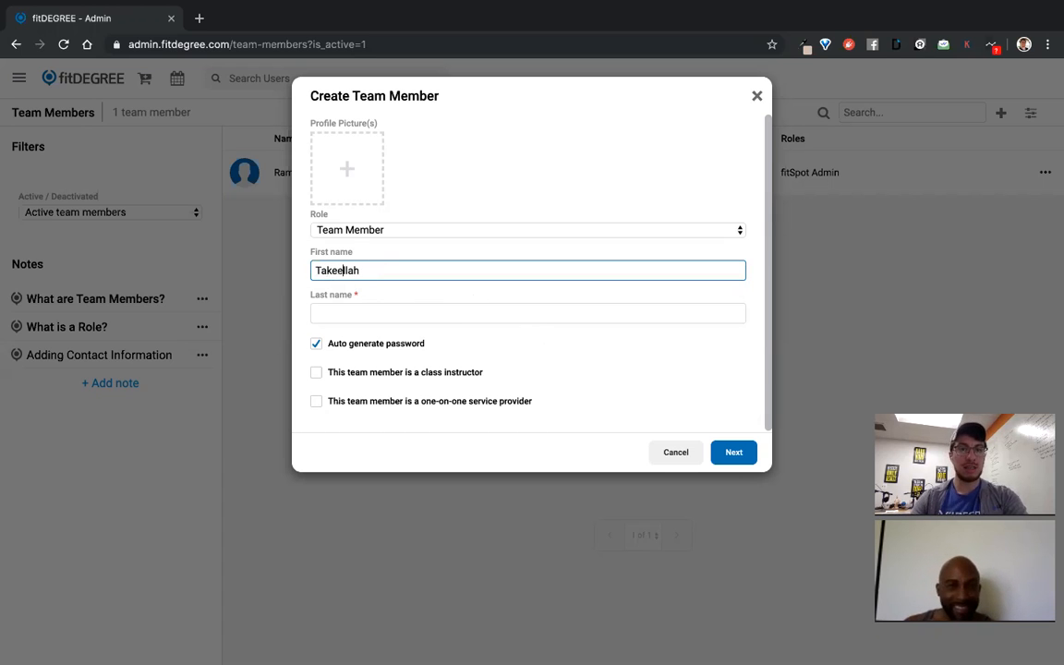
click(394, 310)
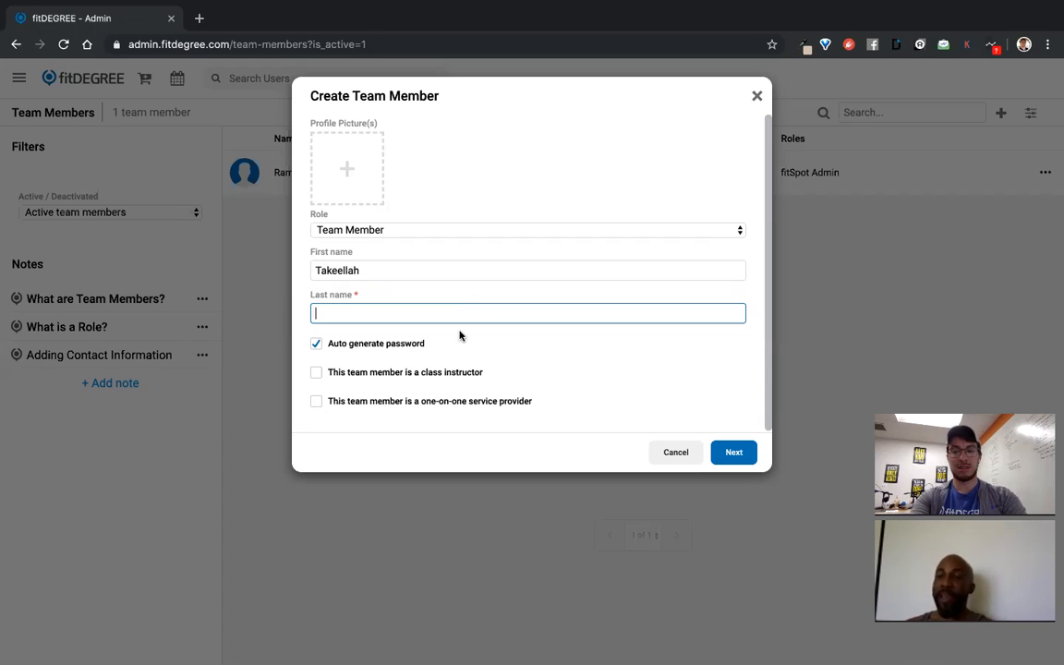
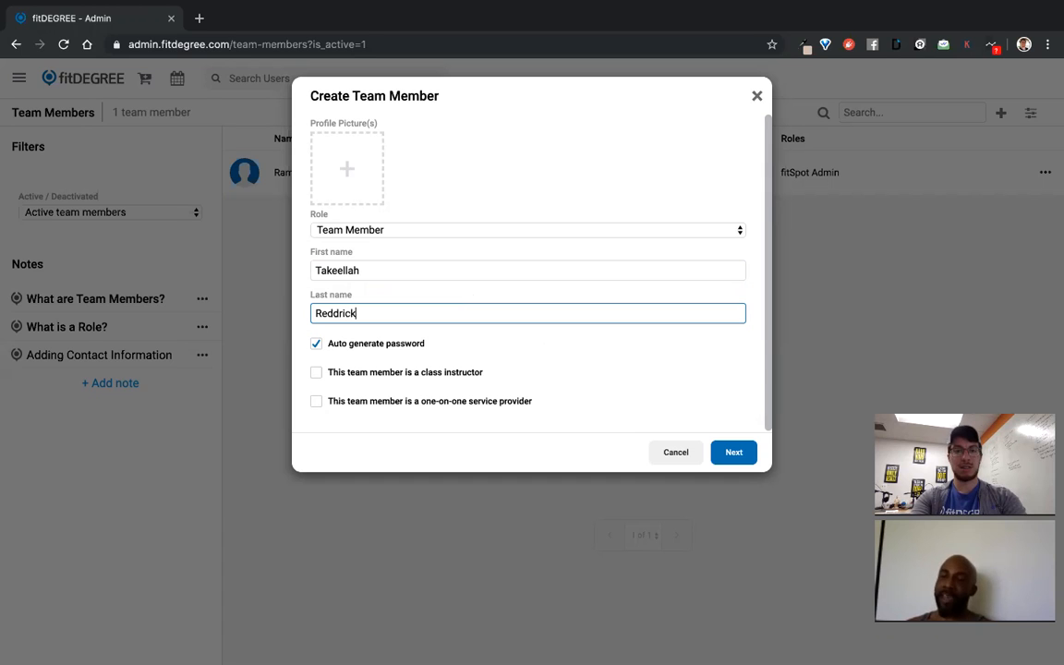
click(581, 360)
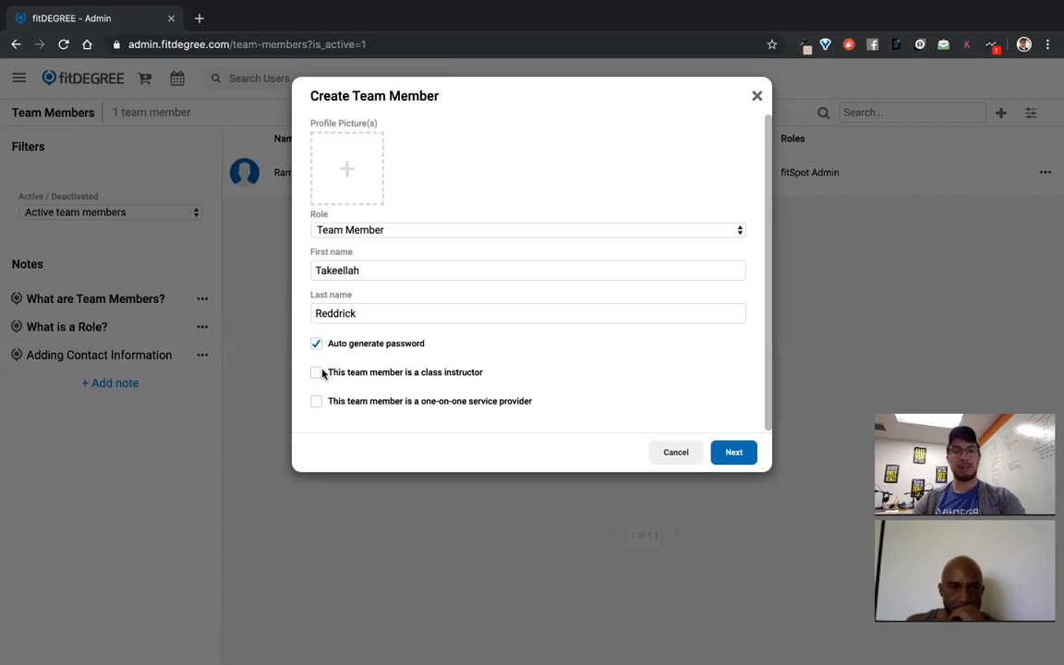
Mark the member as class instructor and one-on-one service provider, then continue to More Info
click(318, 372)
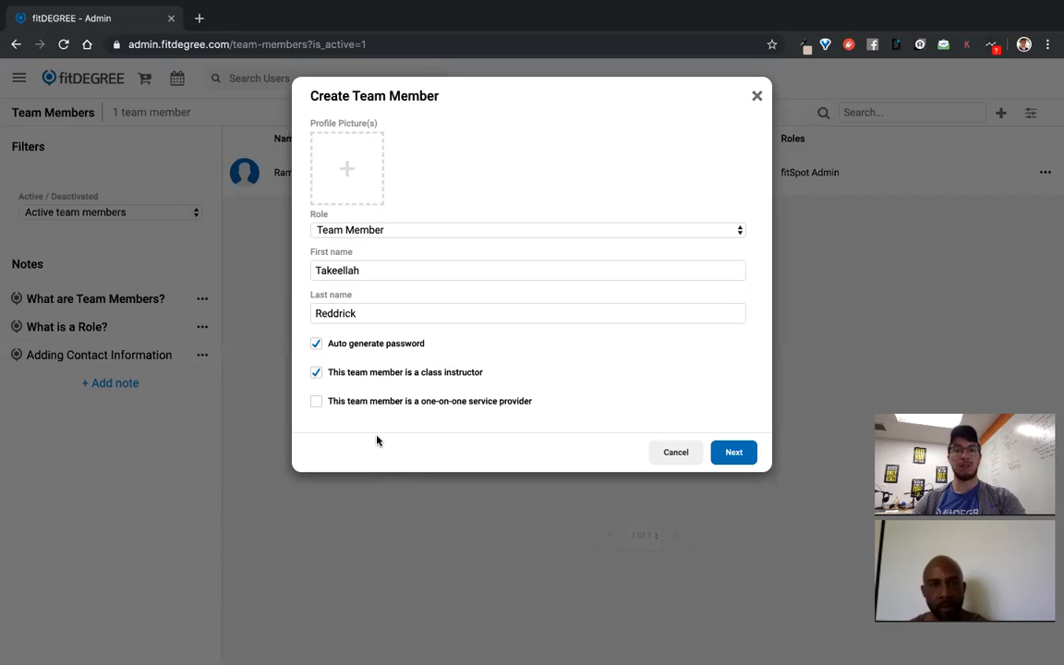
click(320, 403)
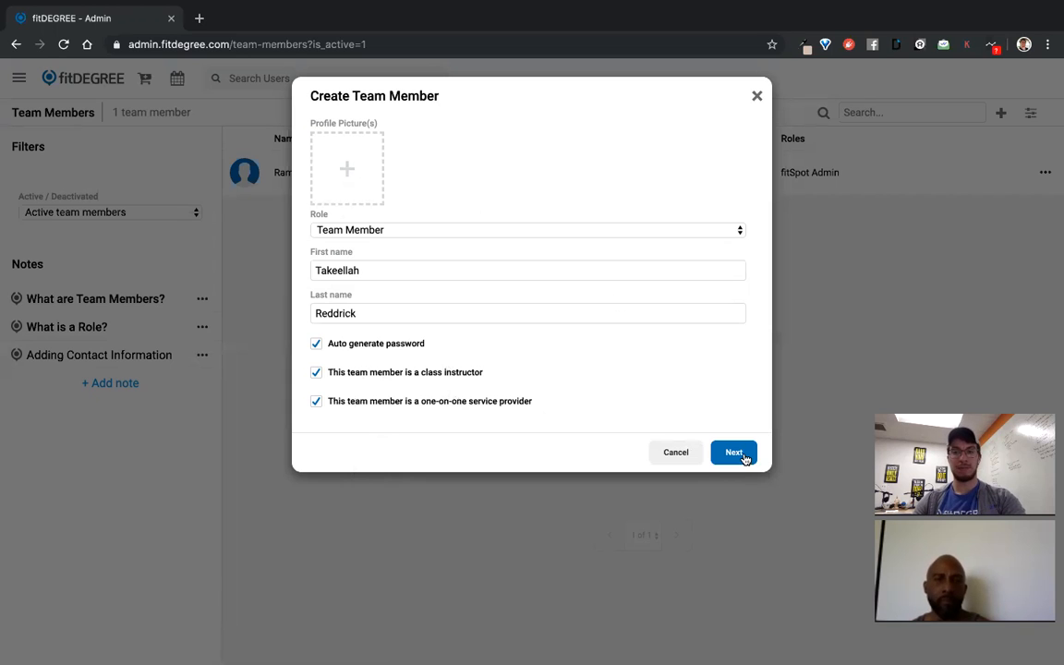
click(733, 453)
Recheck the first name, then enter the team member's username on More Info
click(342, 142)
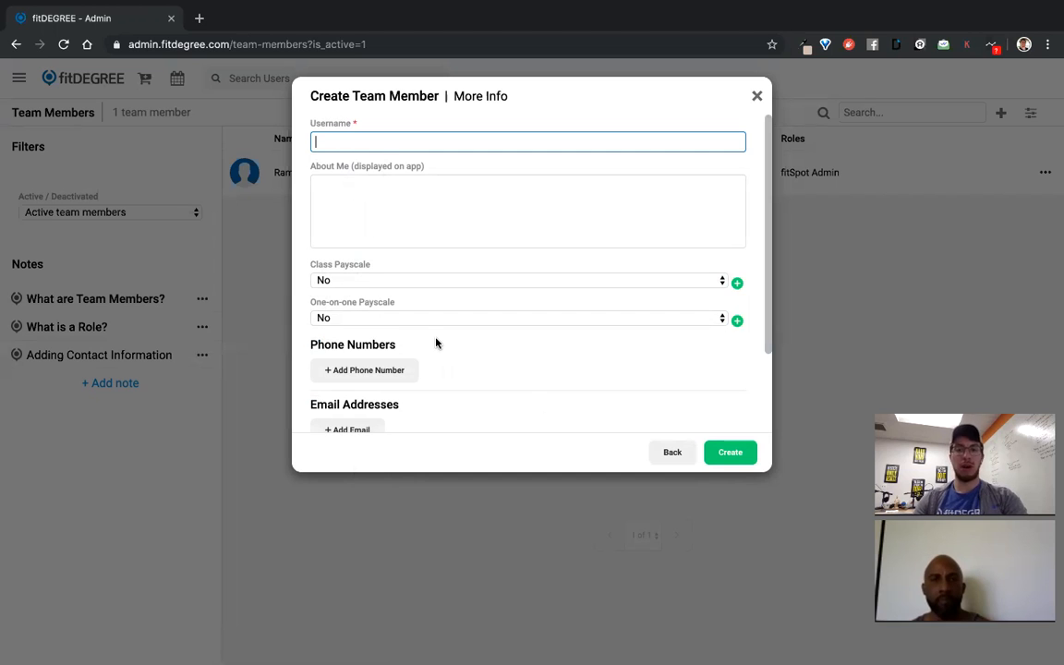
click(682, 452)
double_click(350, 269)
key(ctrl+c)
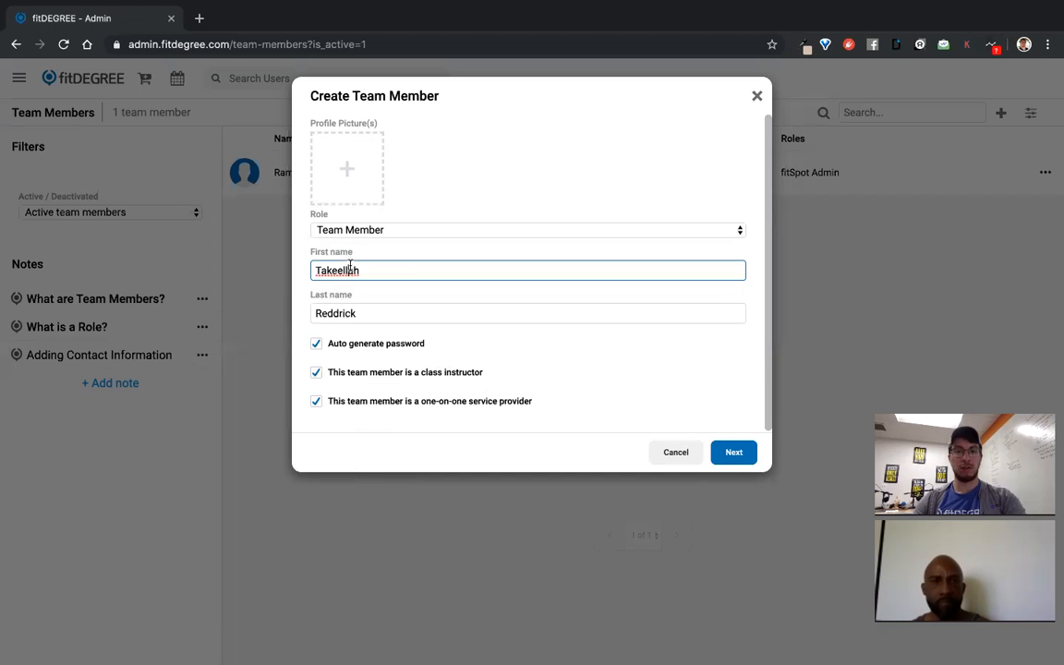
click(734, 452)
click(394, 142)
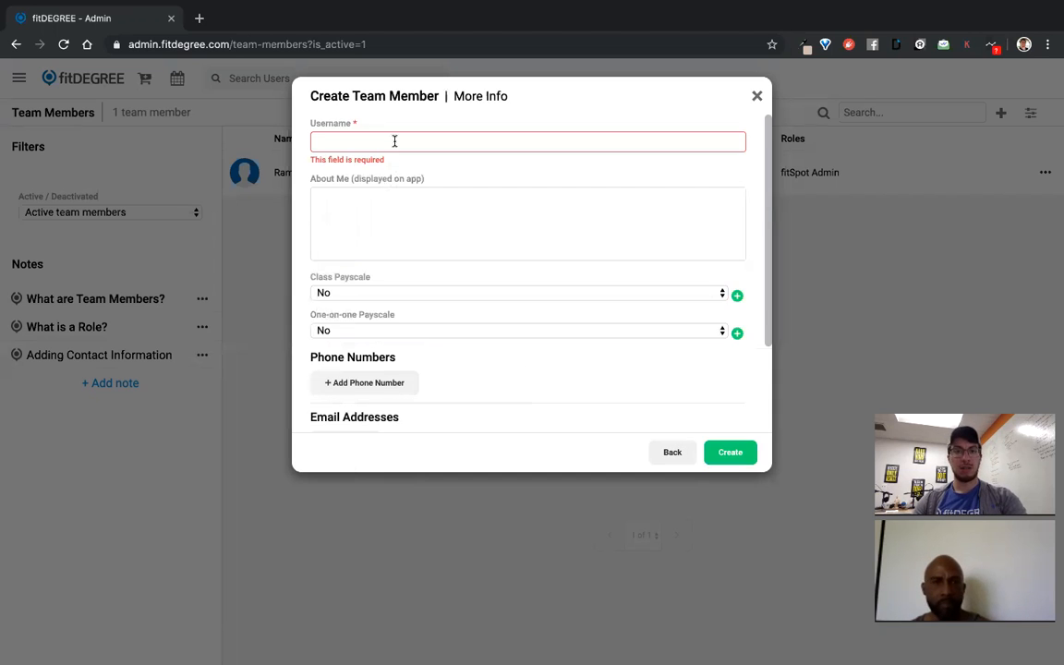
key(ctrl+v)
text(Reddr)
key(BackSpace)
key(BackSpace)
text(ddreci)
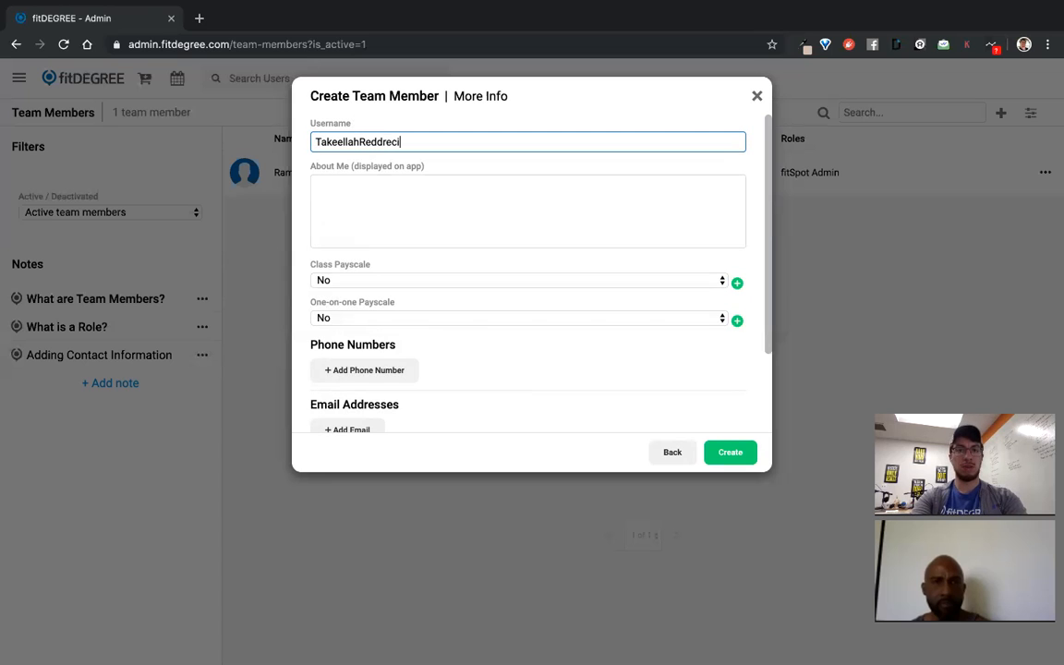
key(BackSpace)
key(BackSpace)
key(BackSpace)
text(ick)
key(Tab)
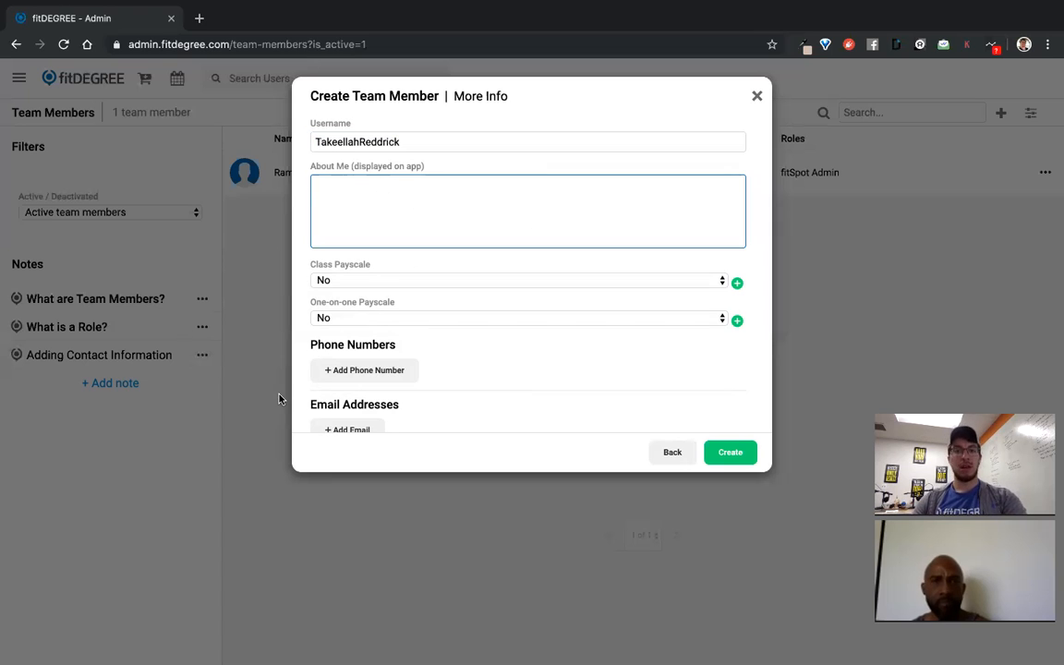
Add and then remove empty phone number and certification rows
scroll(351, 317, down, 1)
scroll(351, 317, down, 1)
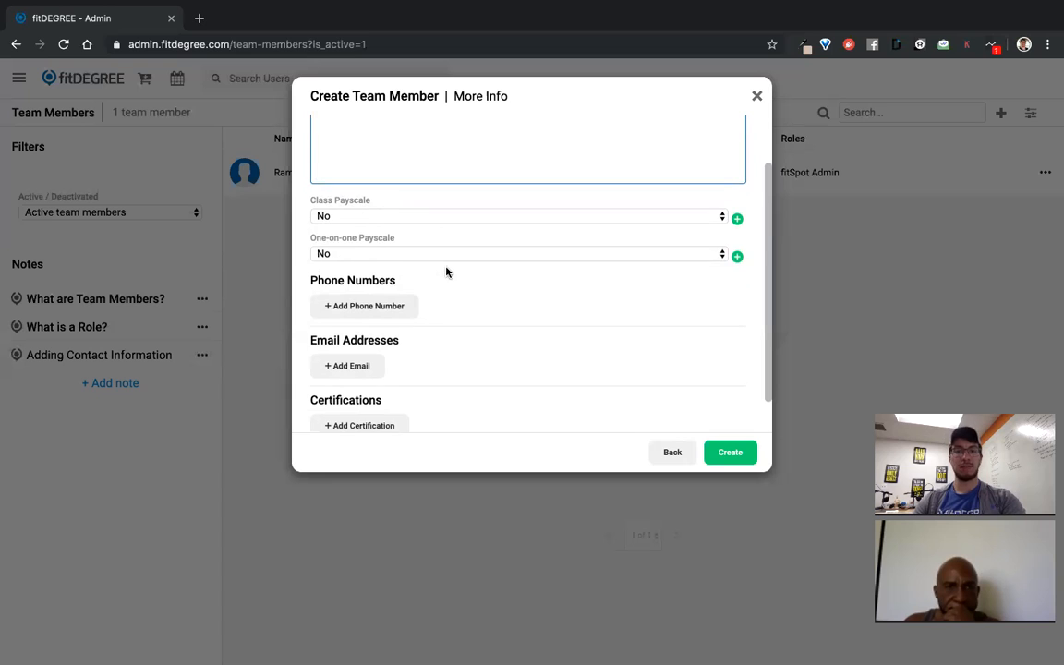
scroll(399, 273, down, 1)
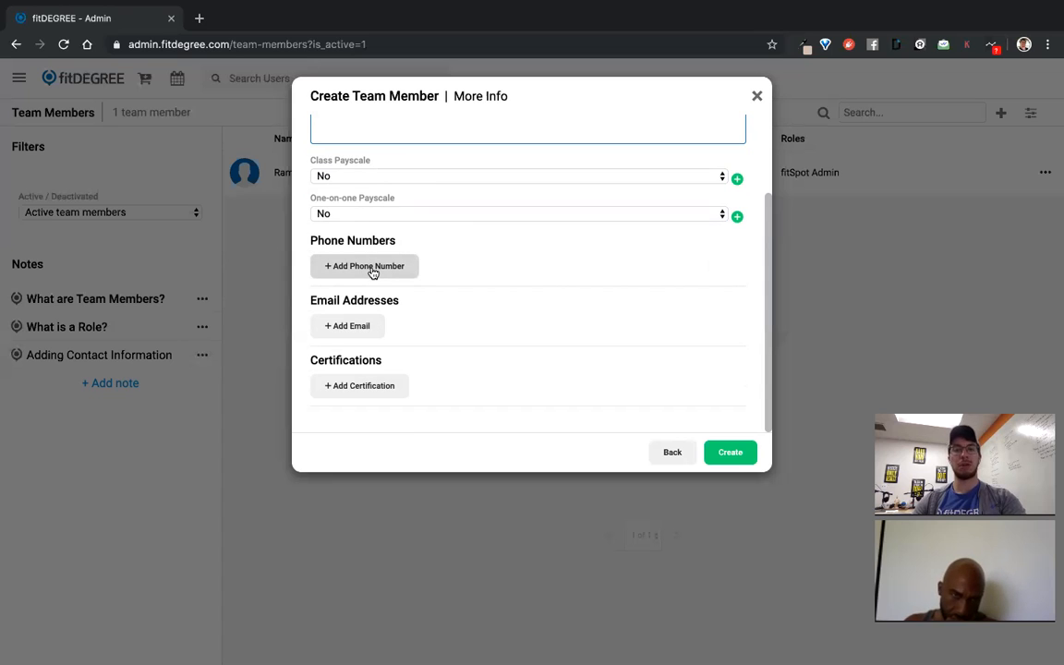
click(372, 271)
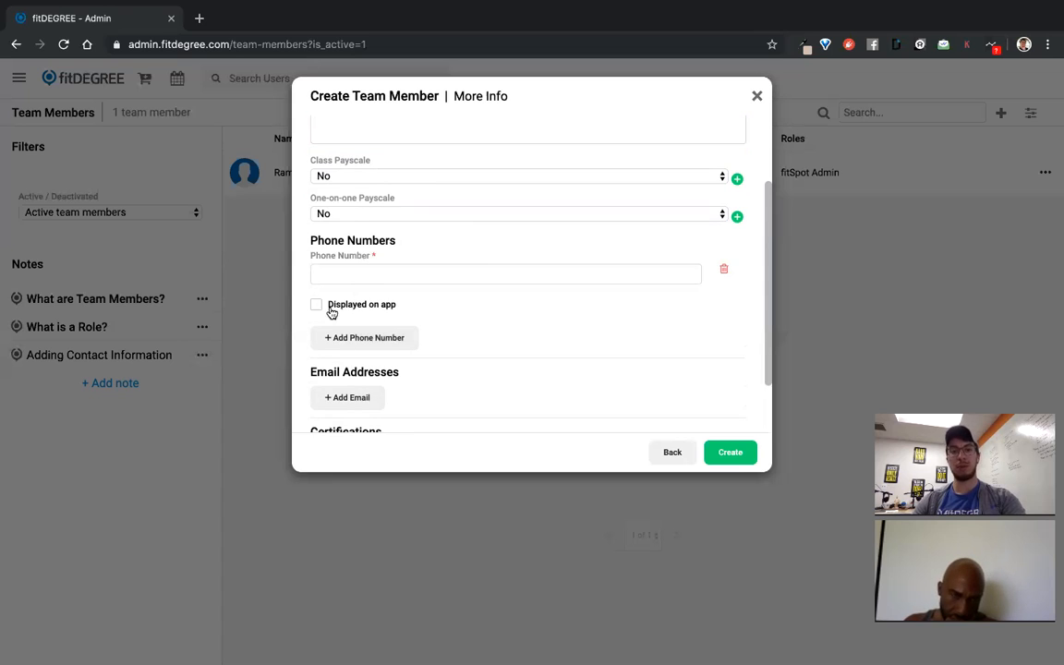
click(723, 268)
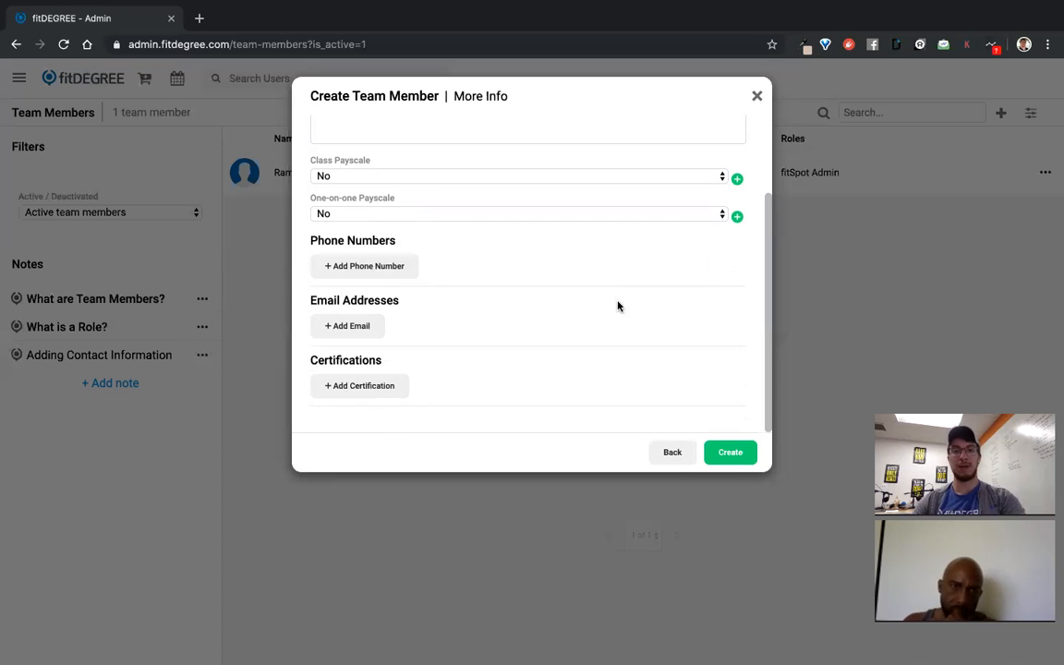
click(374, 388)
scroll(337, 416, down, 1)
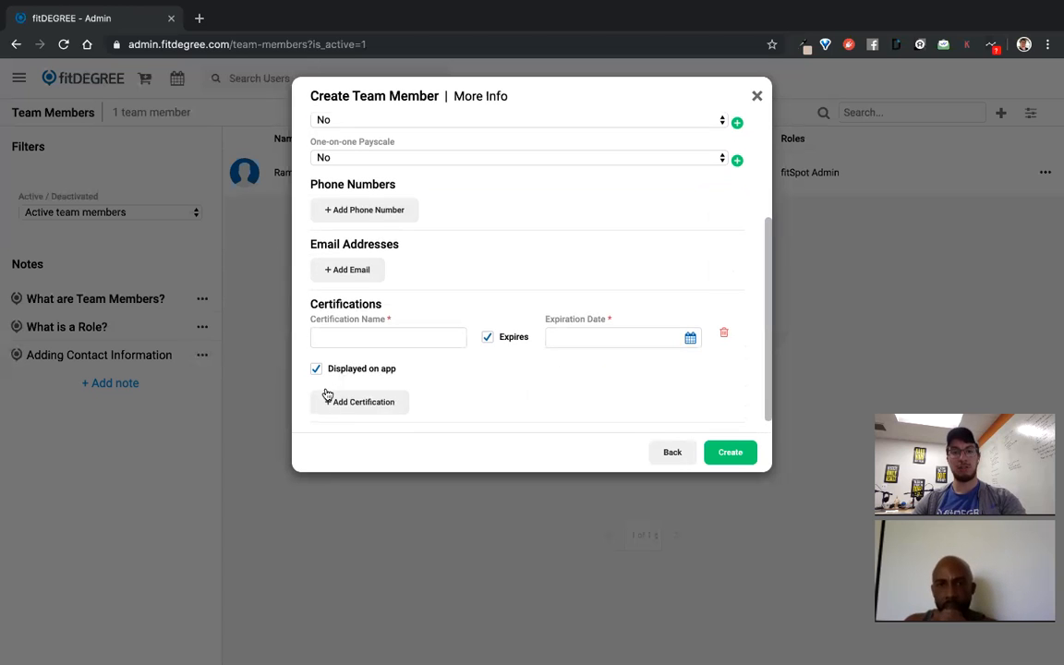
click(725, 334)
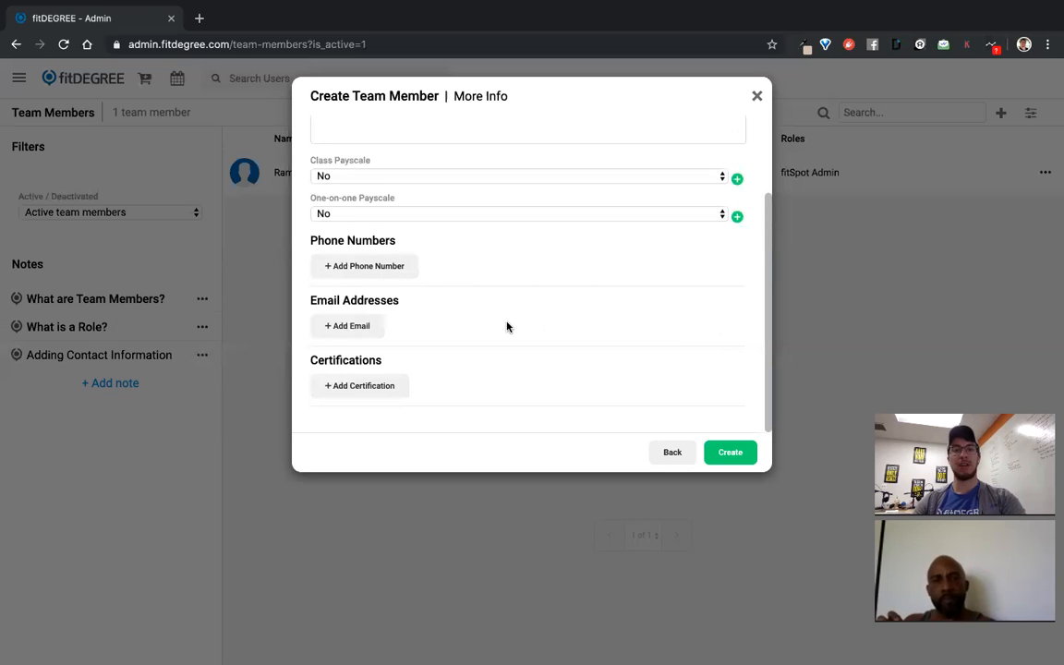
Create the new team member with only a username filled in
scroll(506, 326, down, 1)
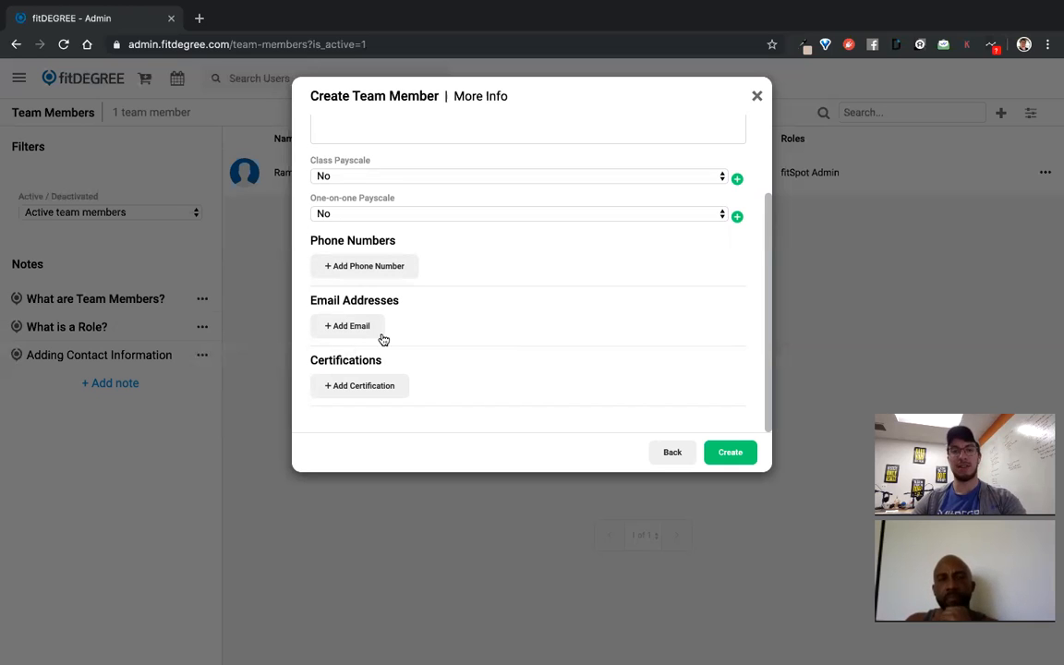
scroll(427, 317, up, 1)
scroll(441, 320, up, 1)
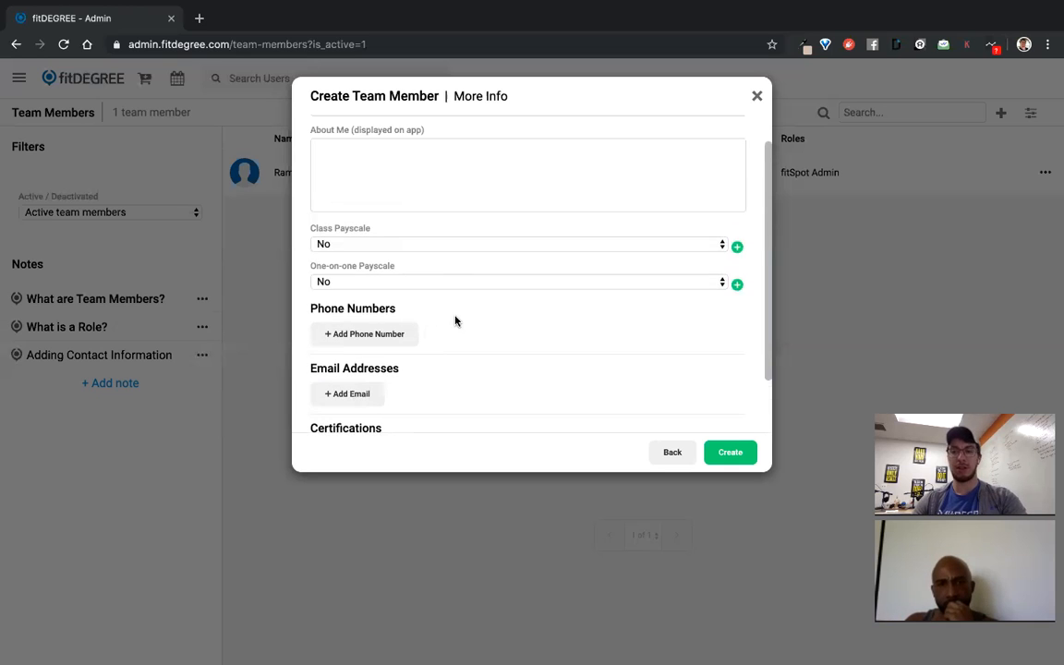
scroll(492, 350, down, 1)
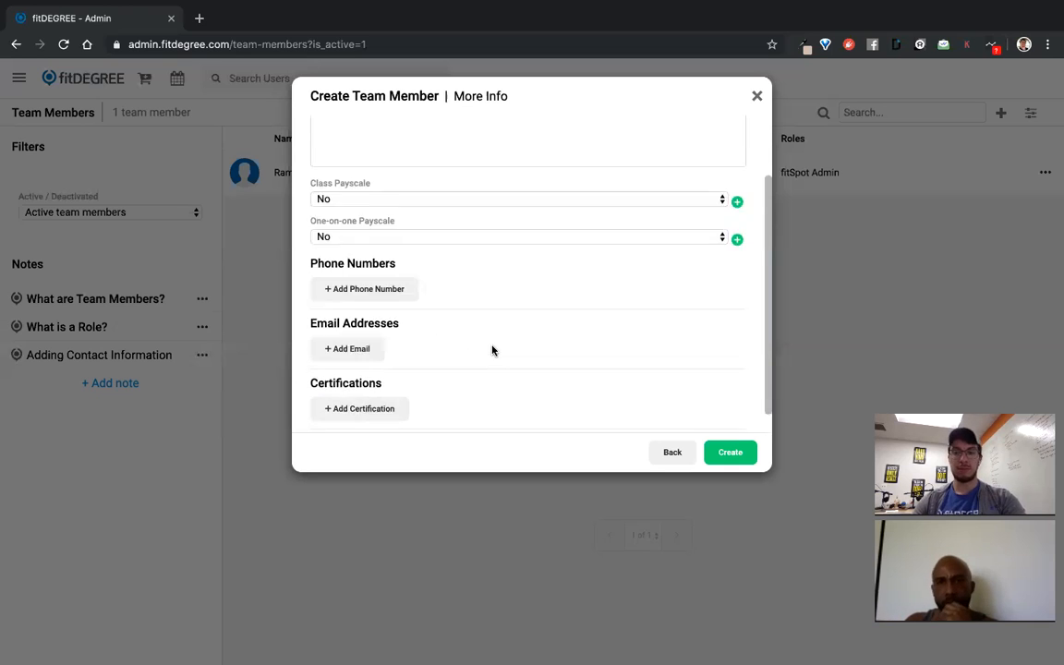
click(745, 459)
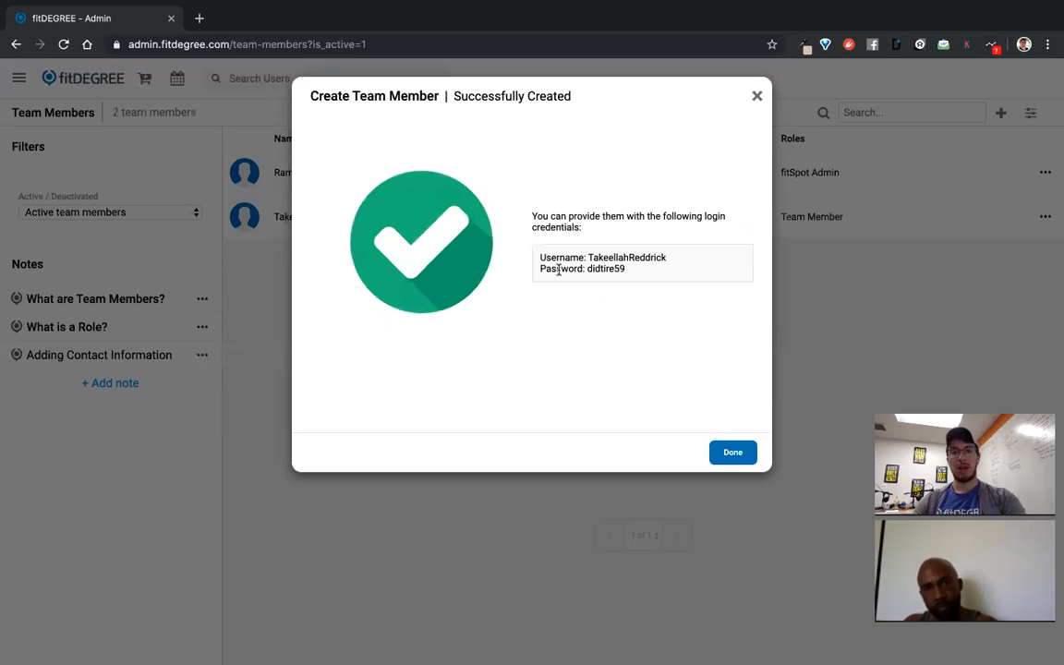
Dismiss the login-credentials confirmation and review the new member's Edit form without changes
drag(536, 262, 654, 270)
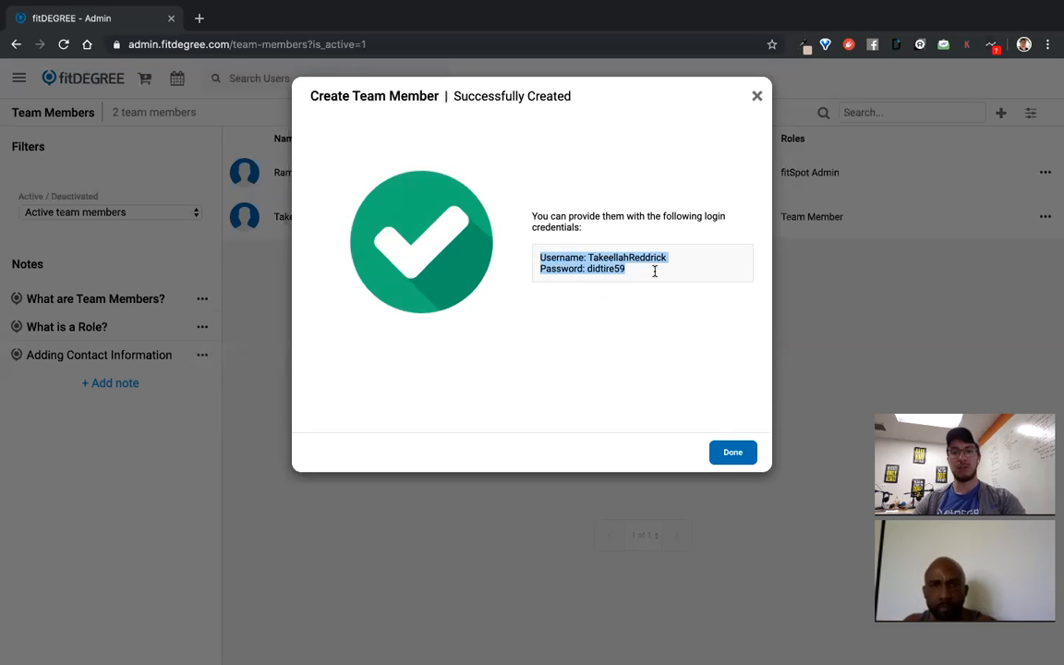
click(736, 458)
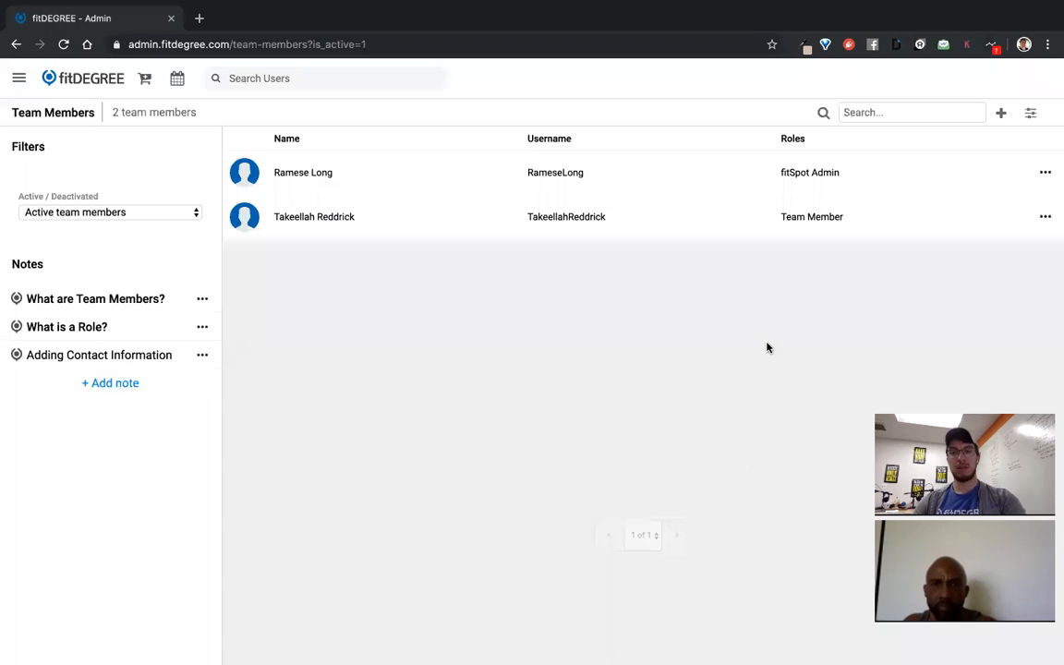
click(1046, 216)
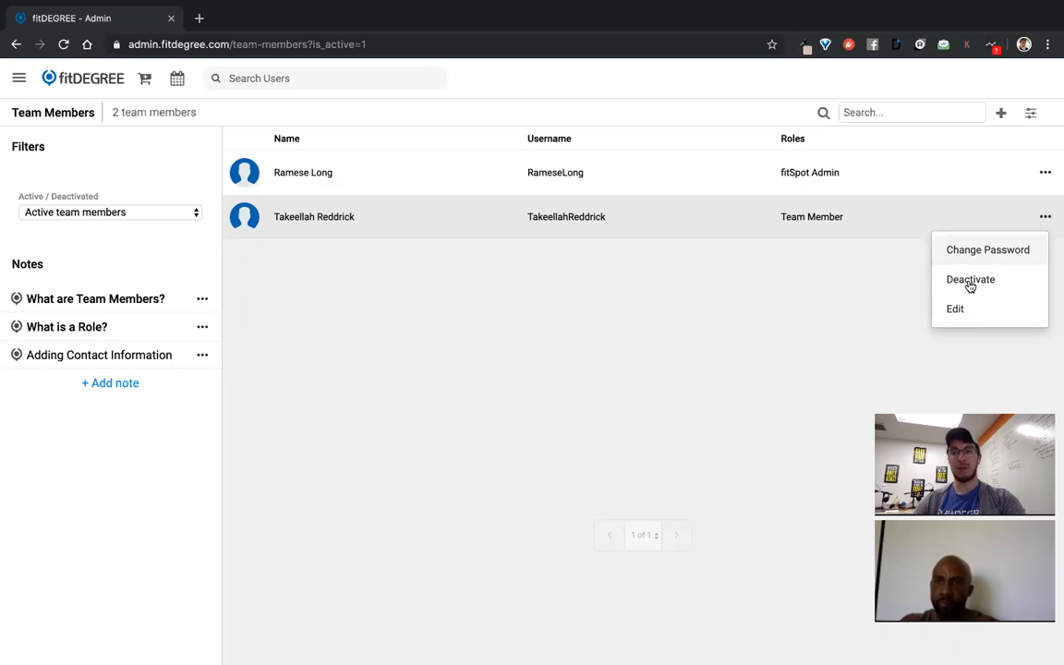
click(958, 310)
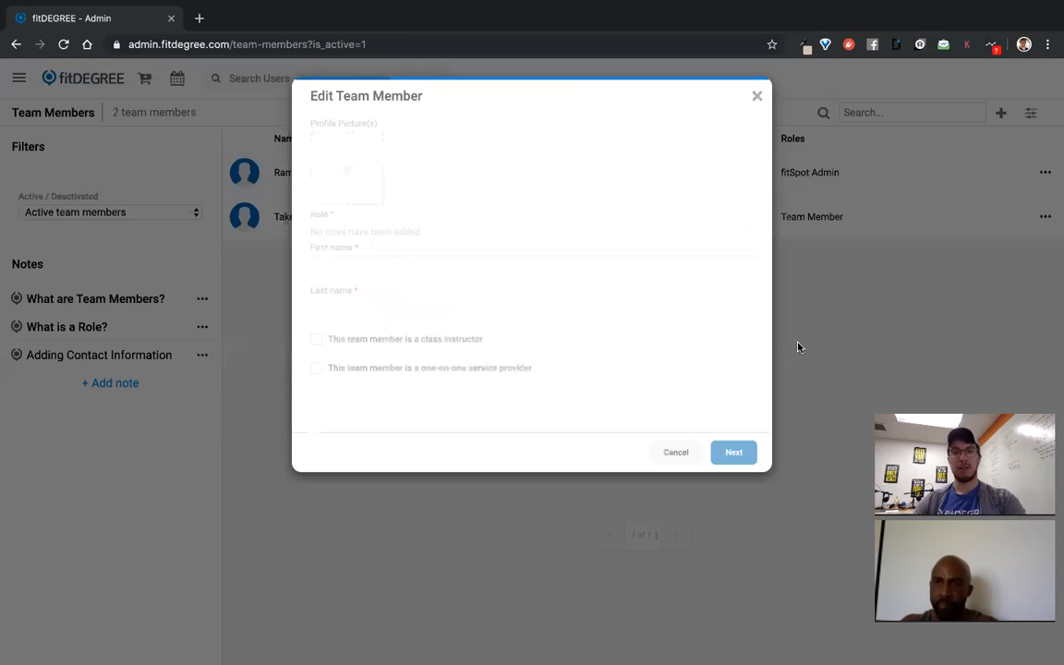
click(726, 451)
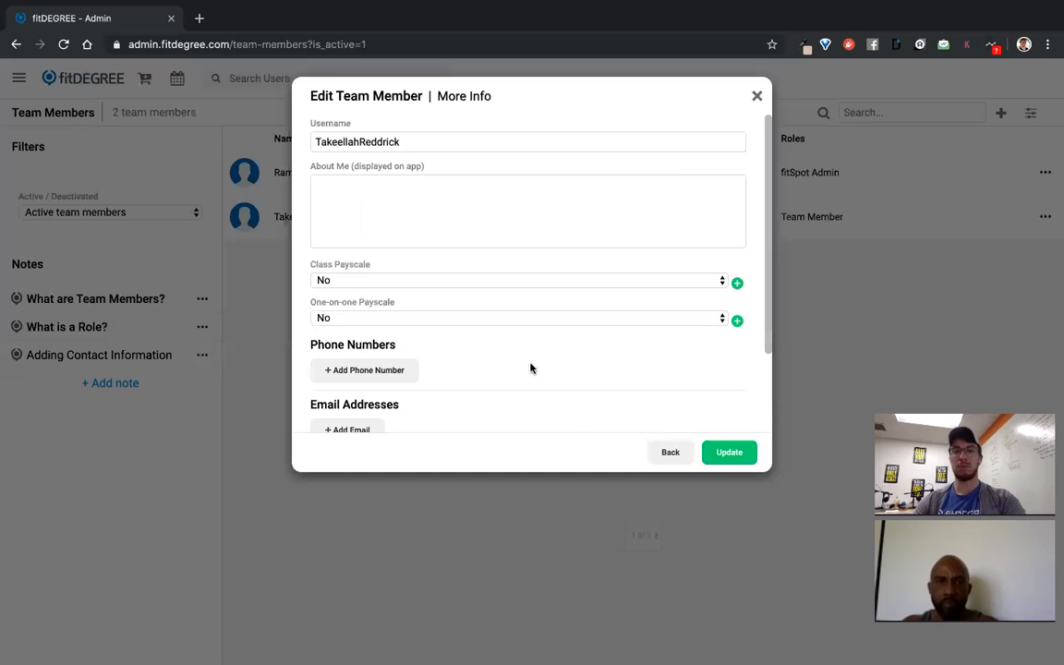
click(755, 95)
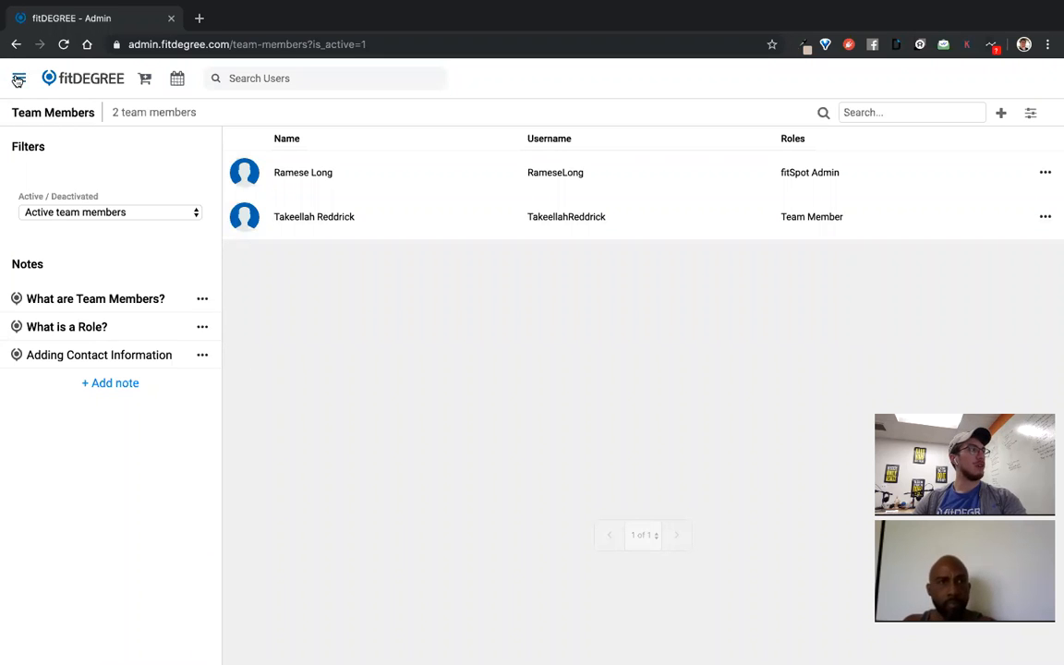
Create a location named 'Main Room' on the Locations page
click(17, 80)
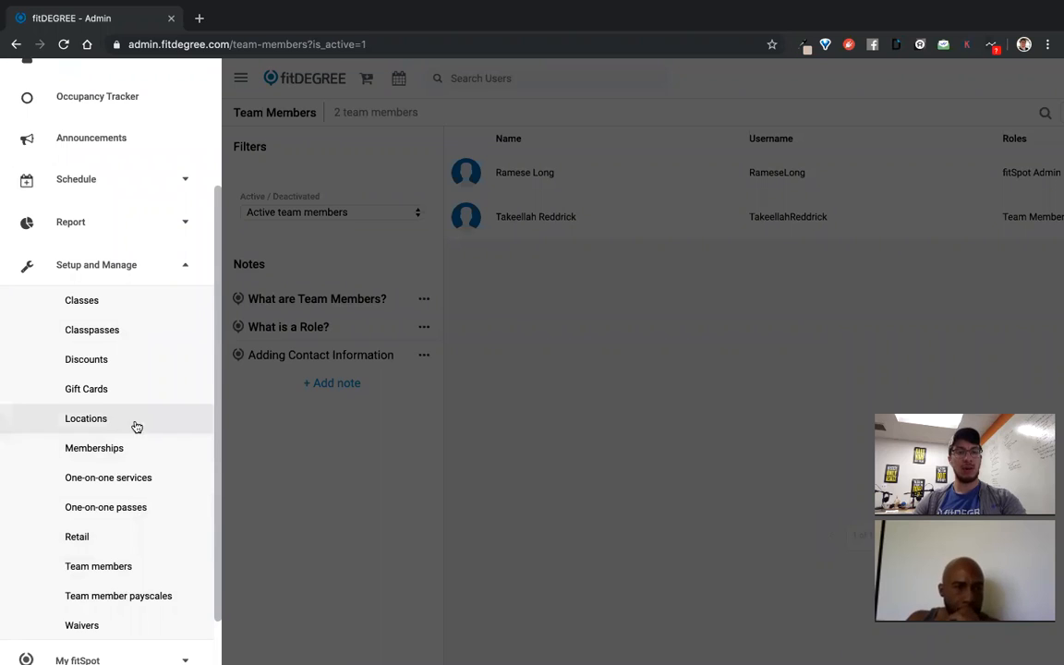
click(86, 418)
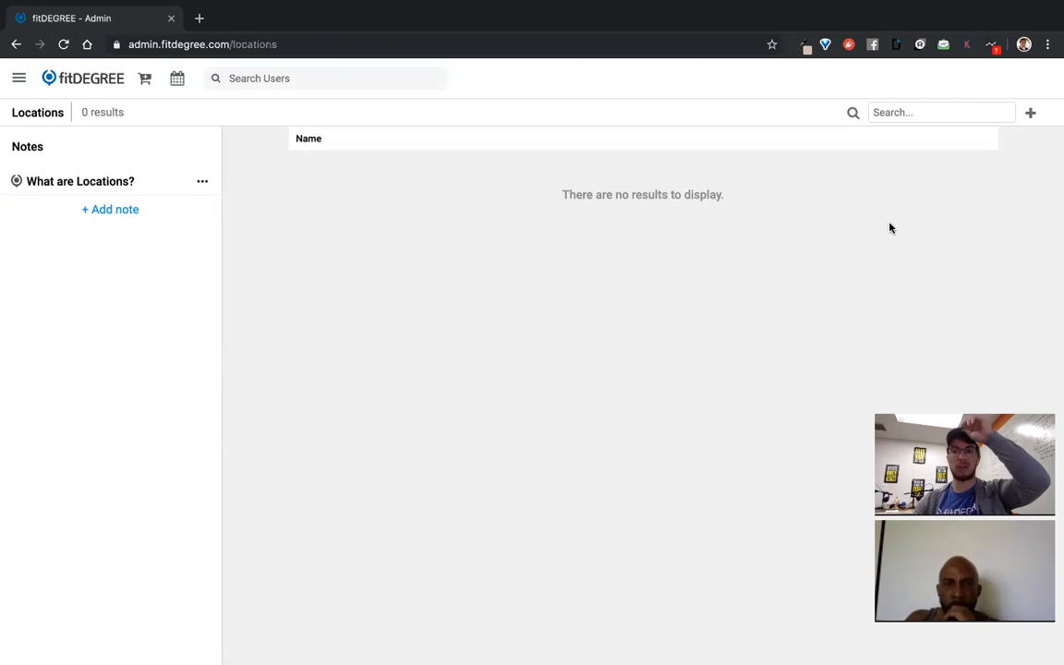
click(1030, 113)
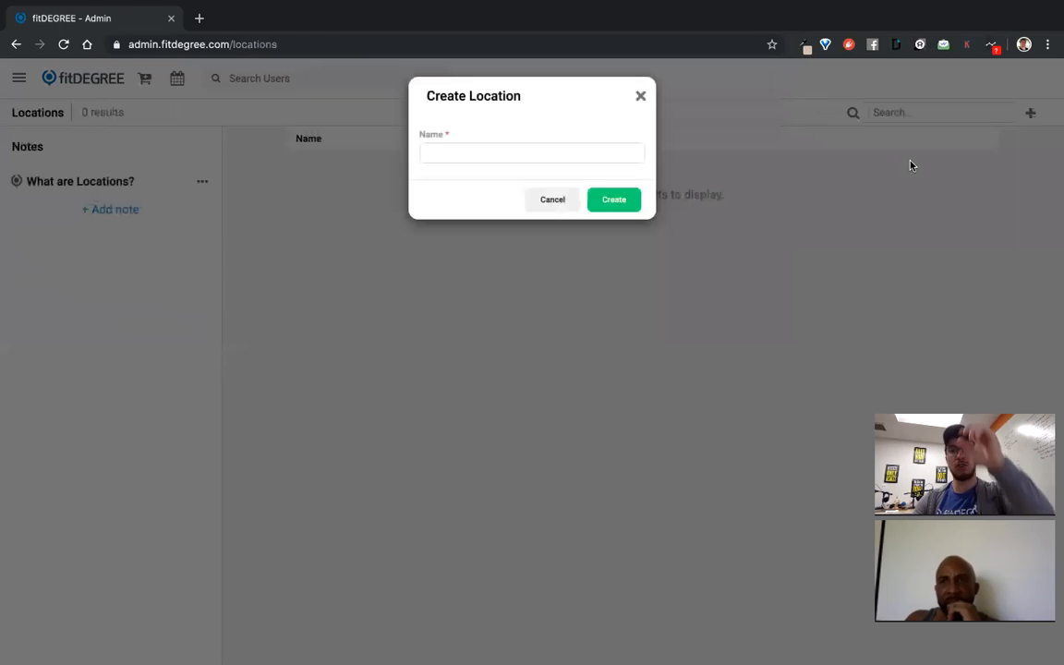
click(566, 155)
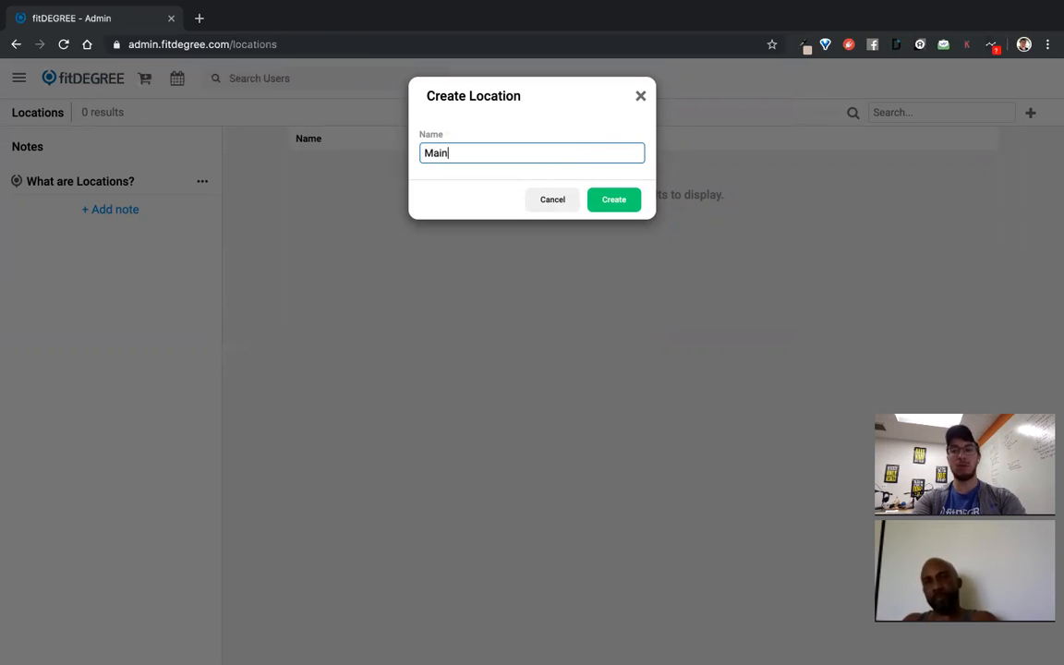
text(Main Room)
click(602, 201)
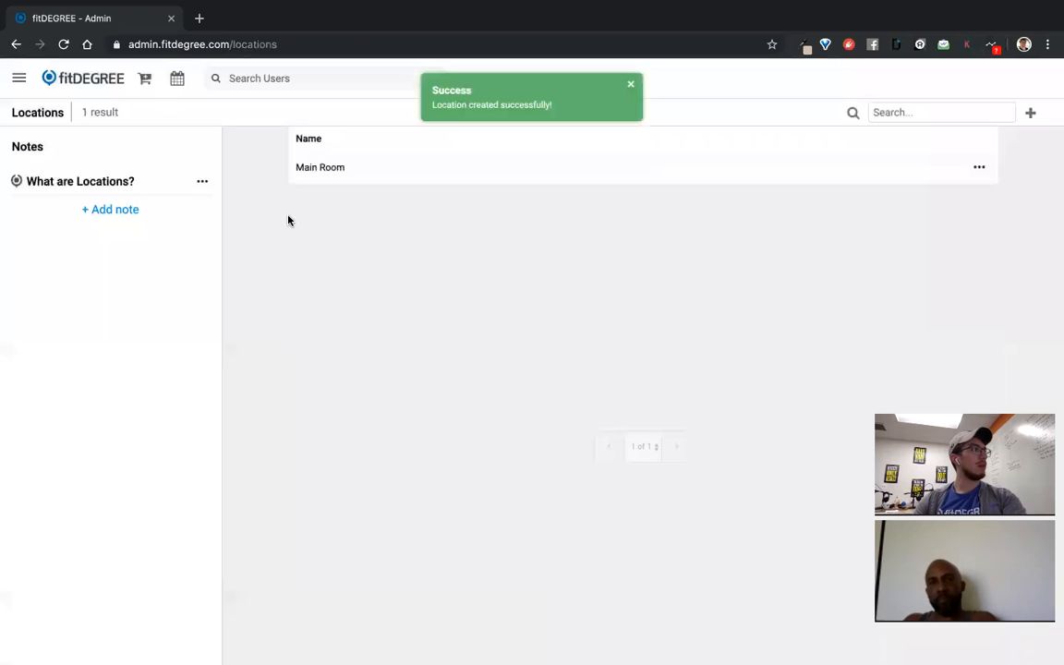
click(19, 80)
scroll(125, 430, down, 1)
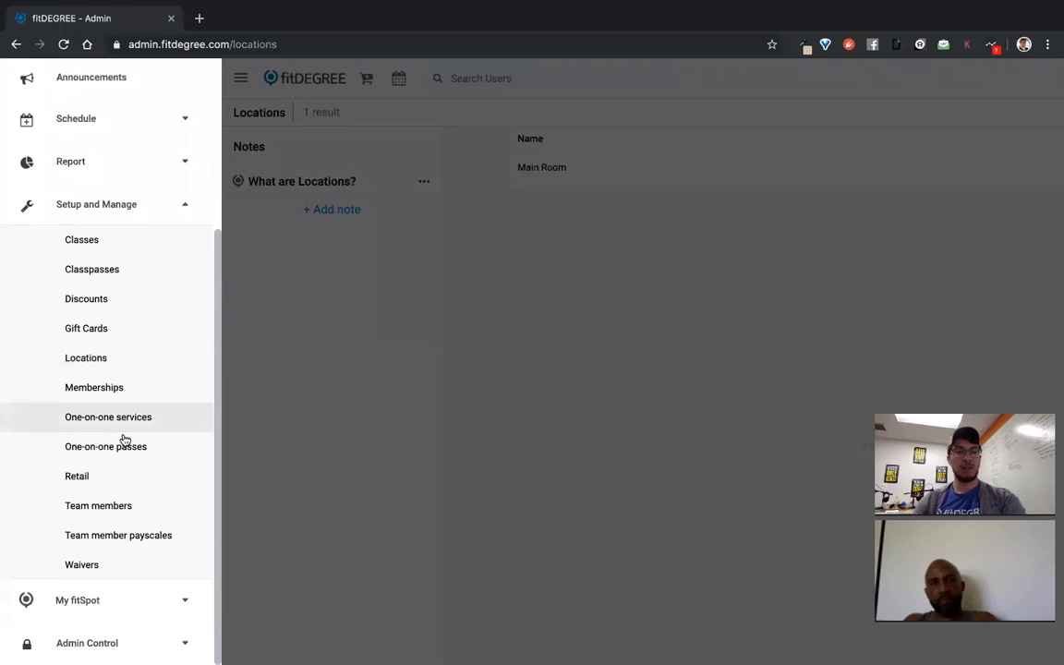
Create a waiver titled 'Waiver (incomplete)' with the text 'This is a waiver.'
click(81, 564)
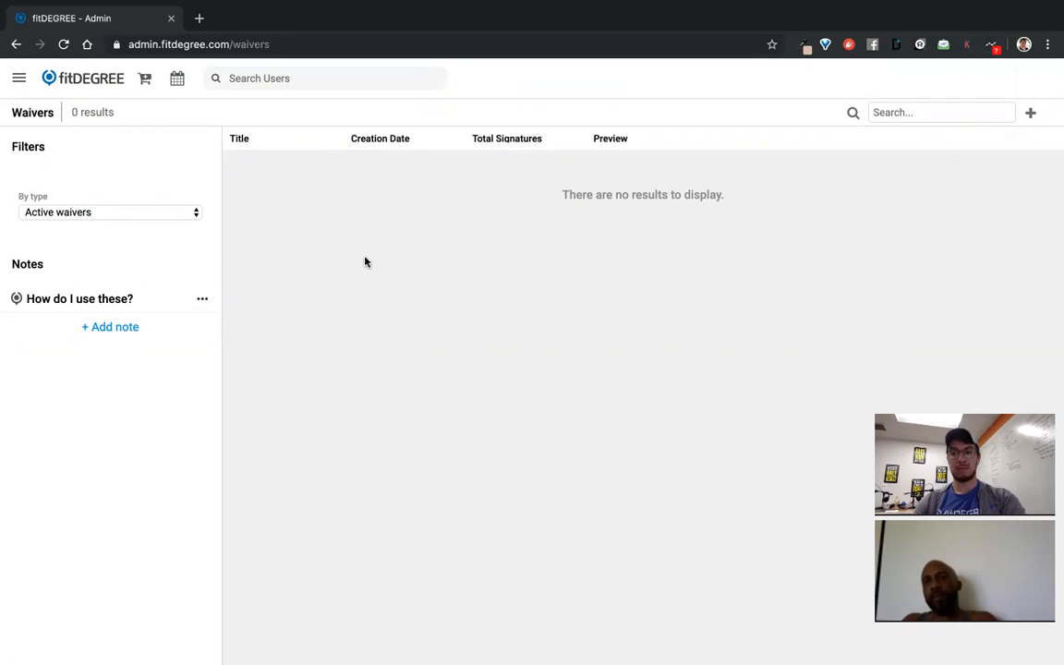
click(1029, 115)
click(362, 159)
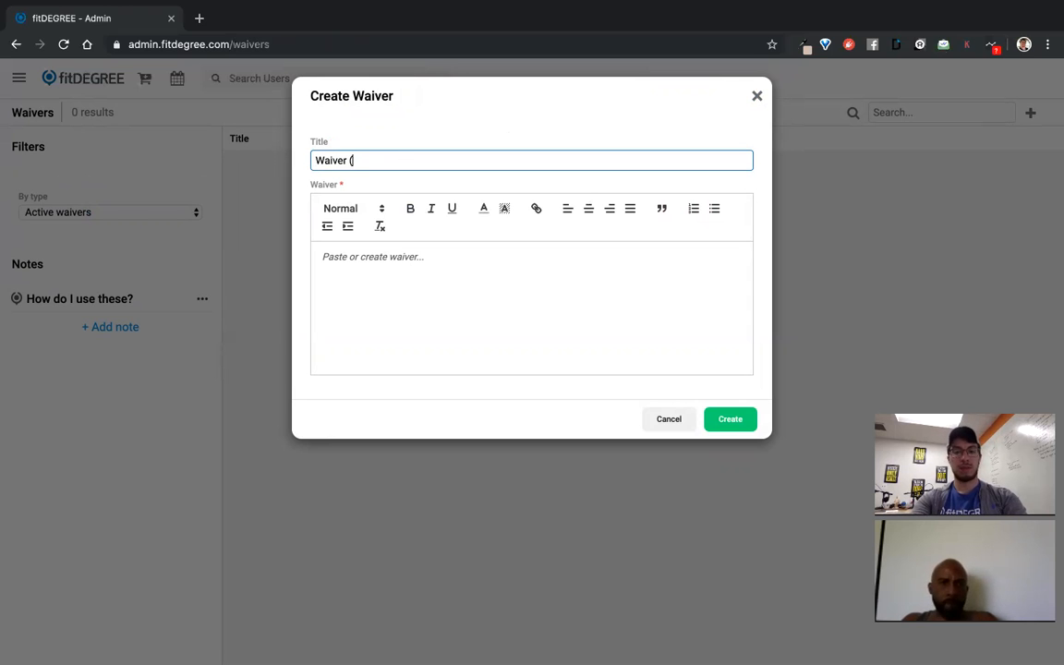
text(e))
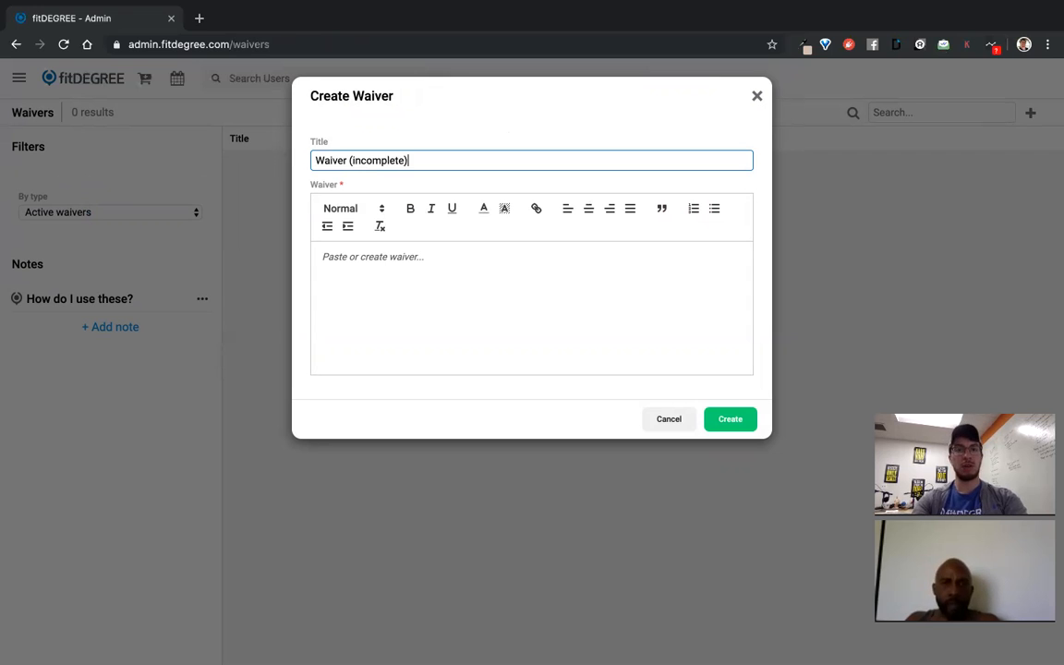
click(404, 278)
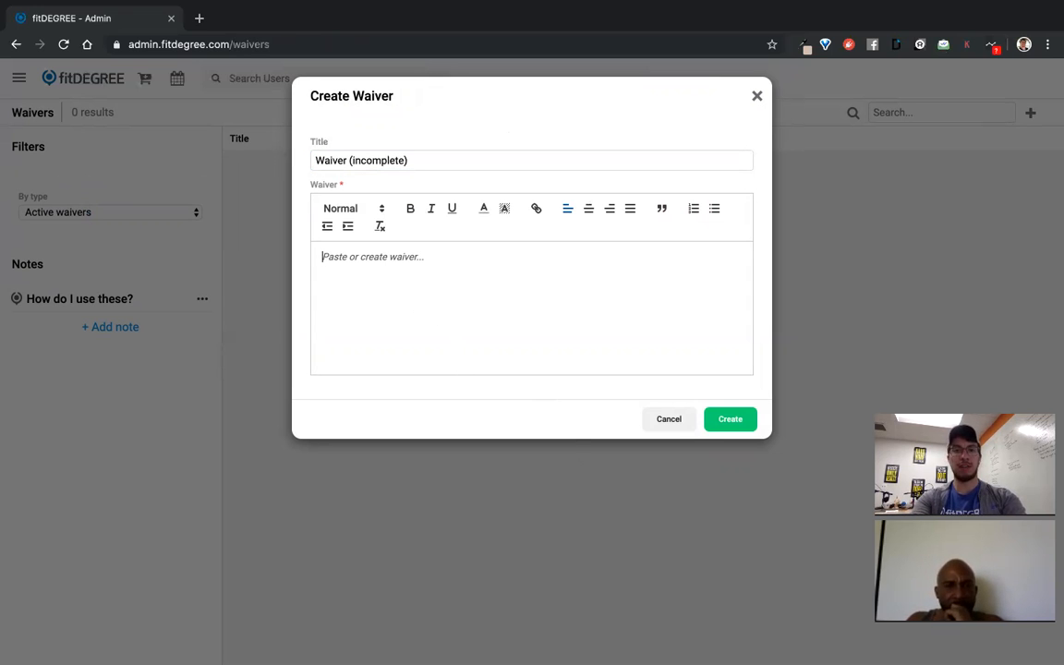
text(This is a waiver.)
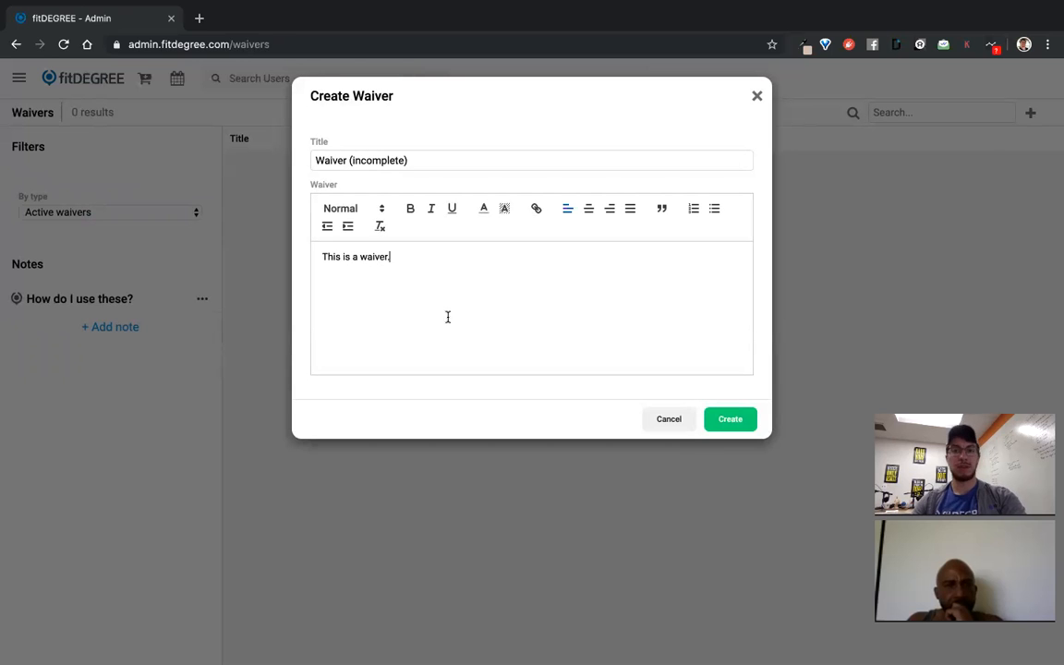
click(730, 419)
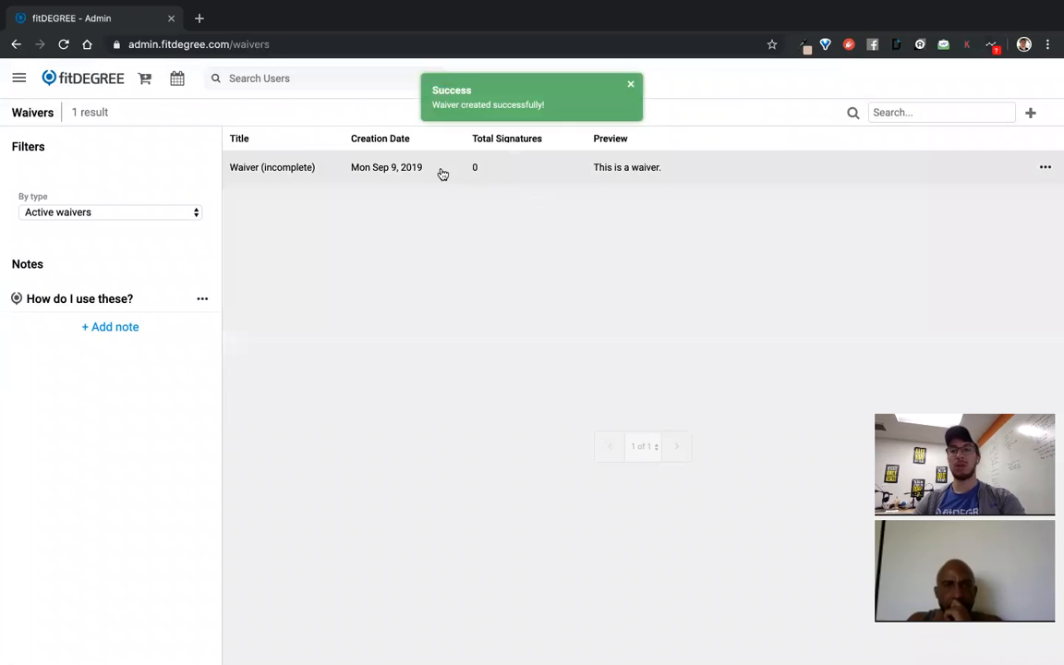
click(1045, 168)
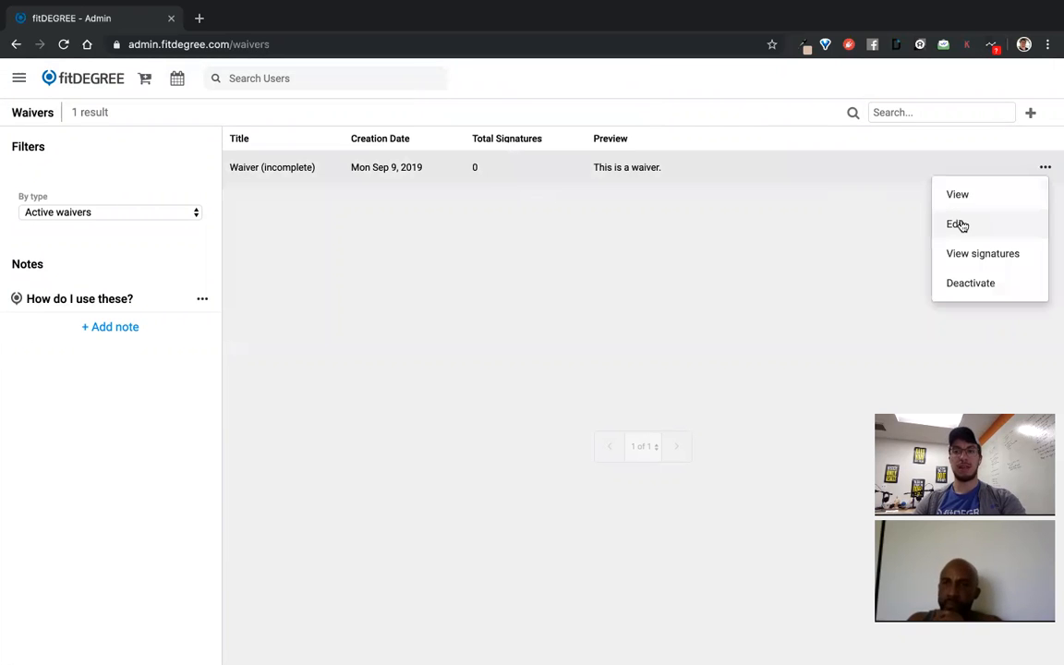
Check the Waiver (incomplete) editor and its signatures list, which shows none
click(957, 224)
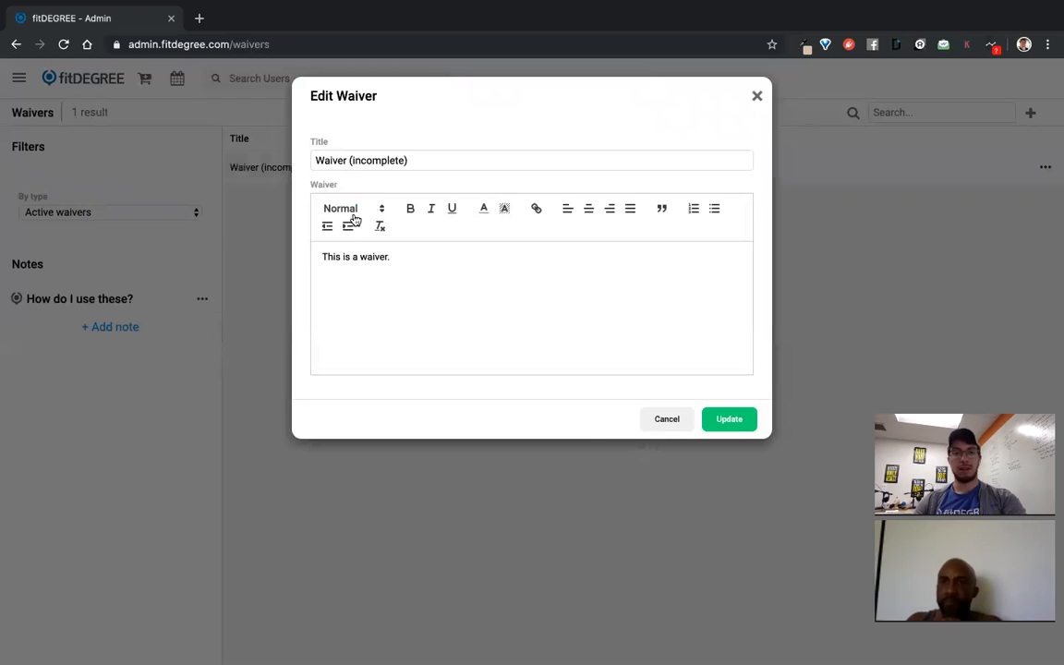
click(757, 98)
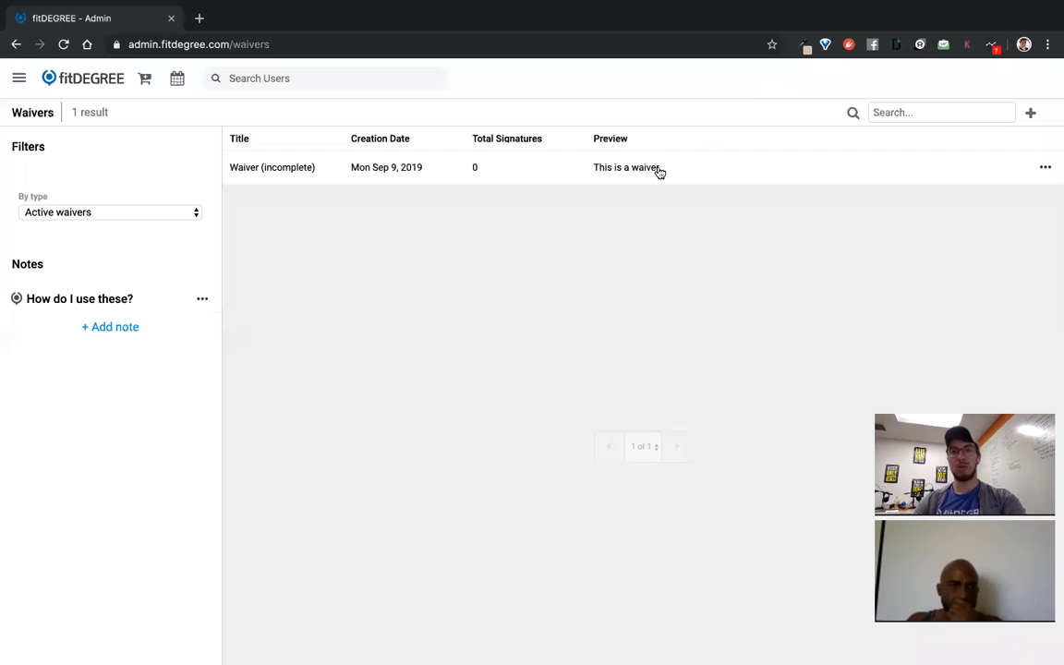
click(1045, 167)
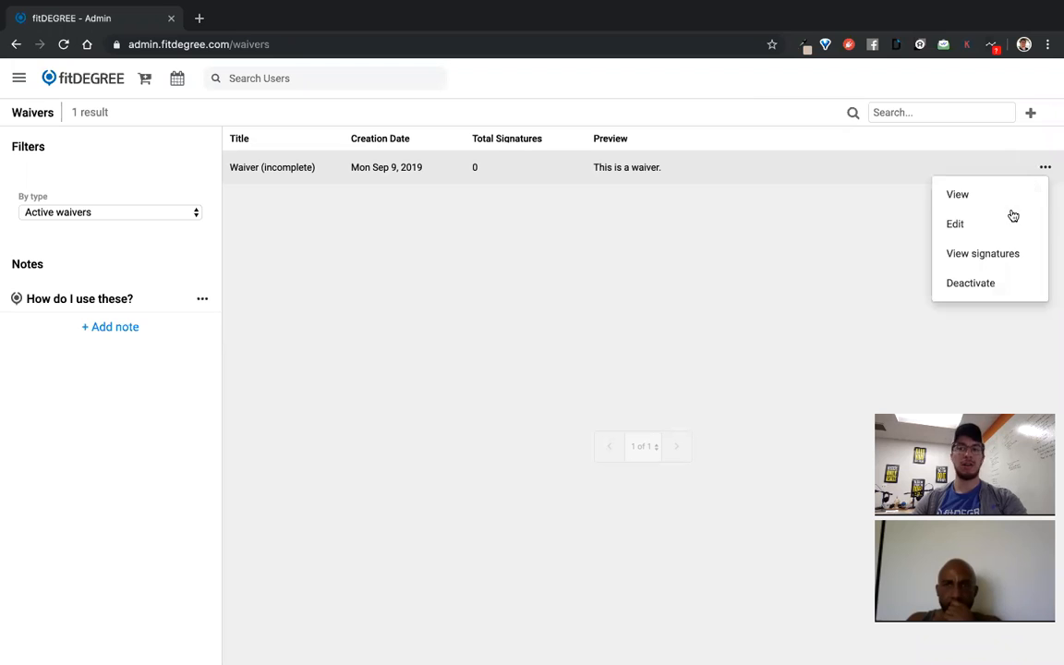
click(983, 256)
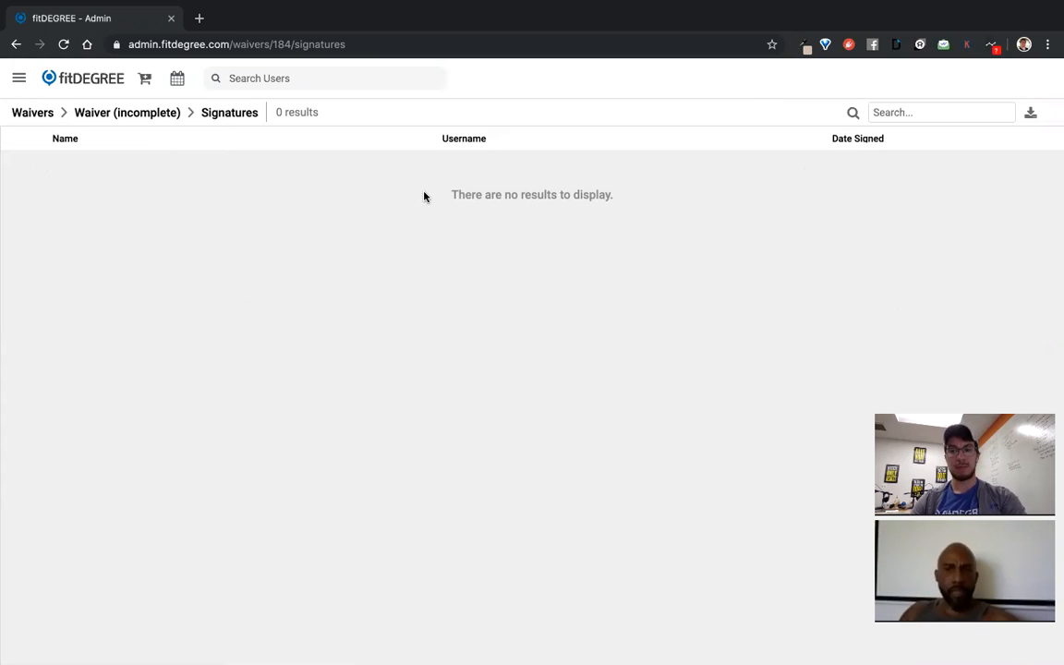
click(37, 112)
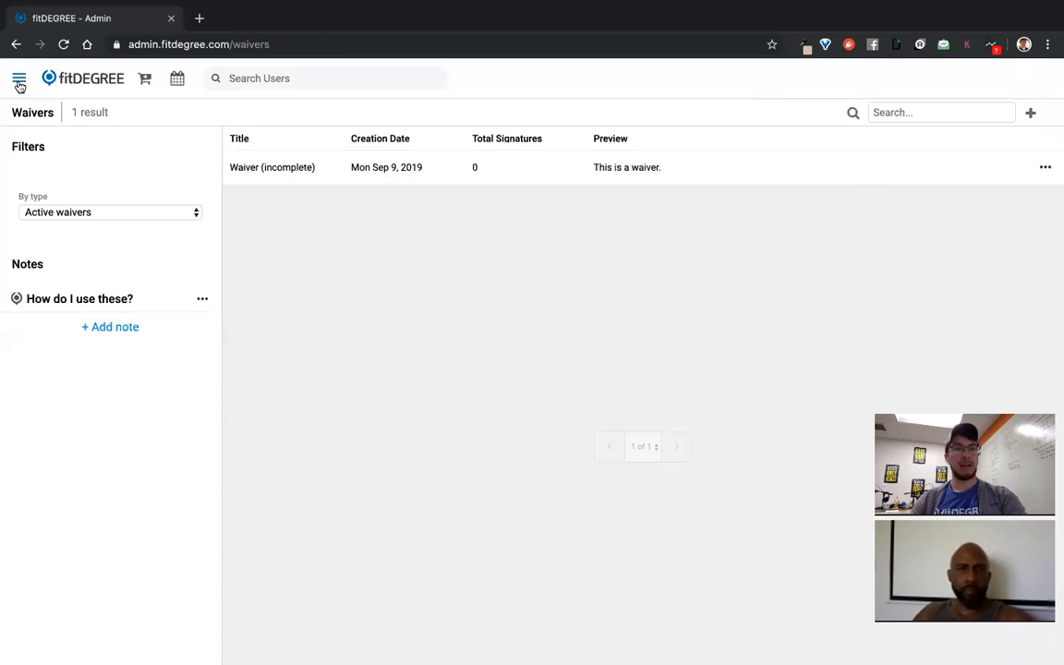
Go to the Live Schedule for September 2019
click(20, 79)
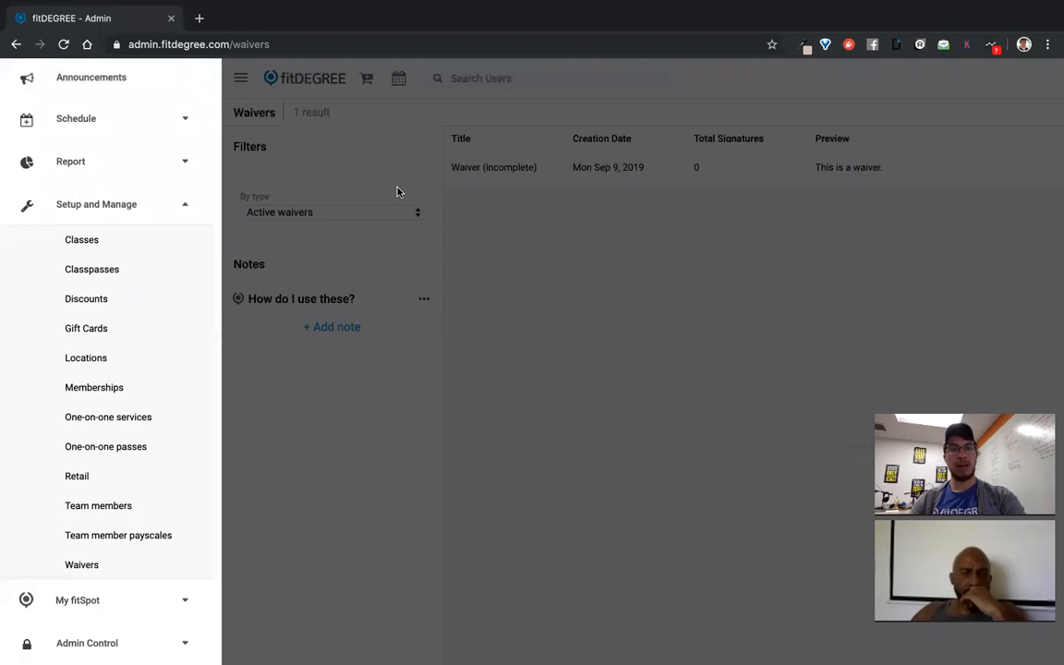
click(357, 168)
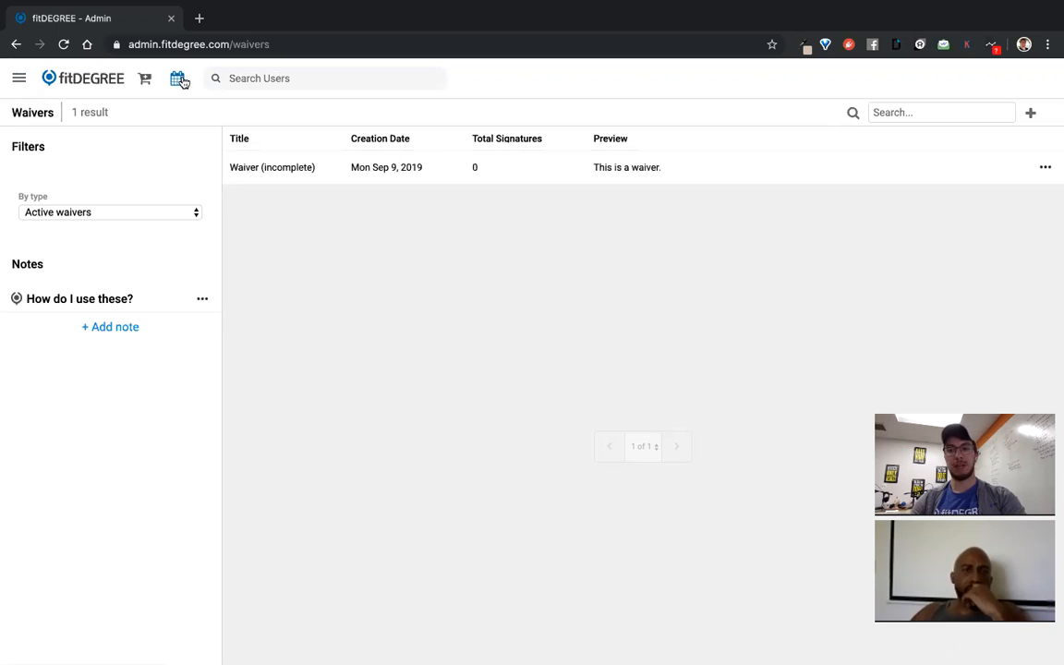
click(178, 79)
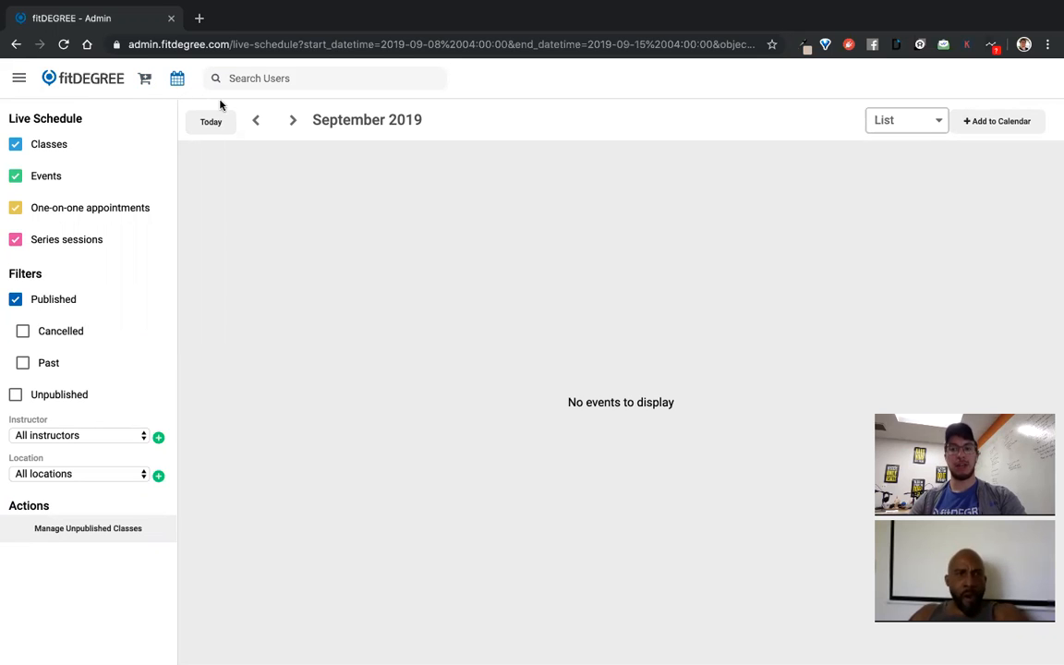
Add a new class session running from 6:00 AM to 7:00 AM
click(988, 123)
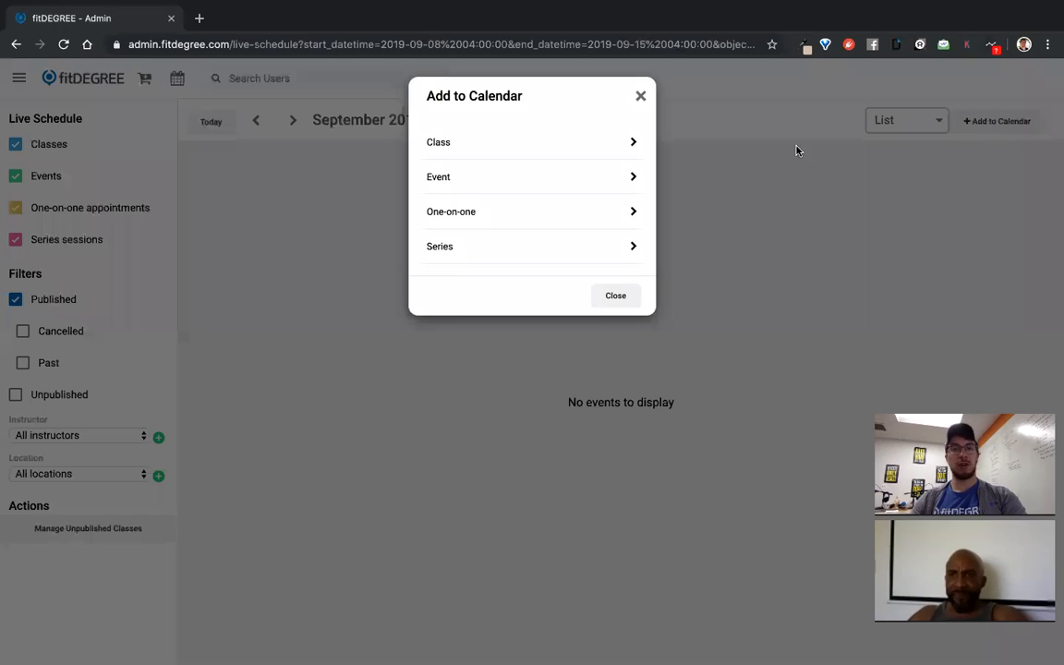
click(529, 144)
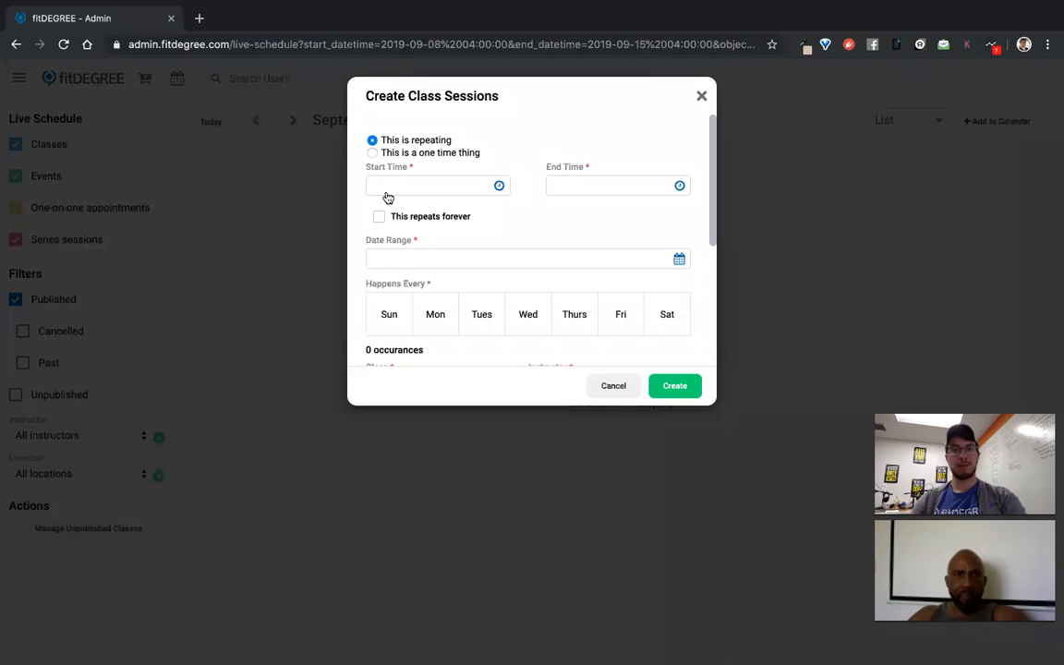
click(411, 190)
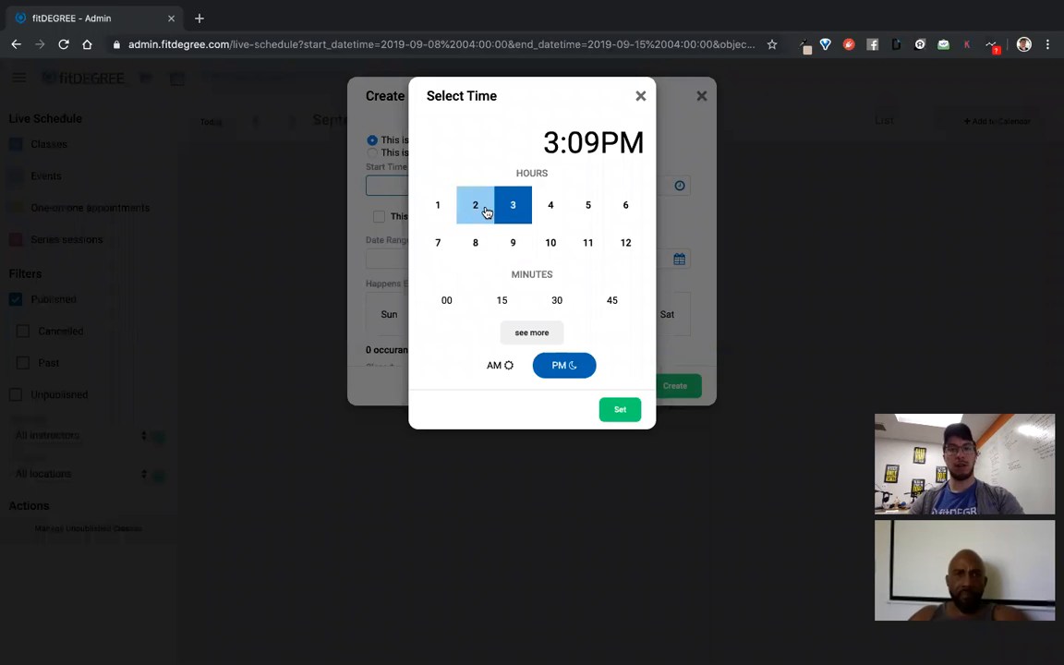
click(619, 211)
click(449, 300)
click(490, 363)
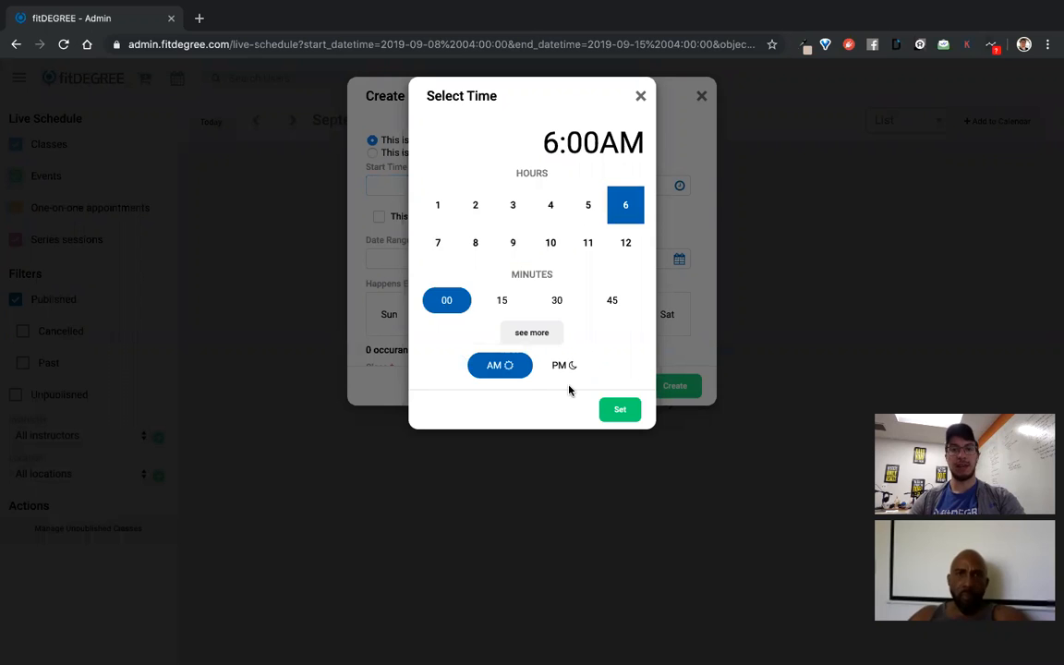
click(619, 410)
click(581, 184)
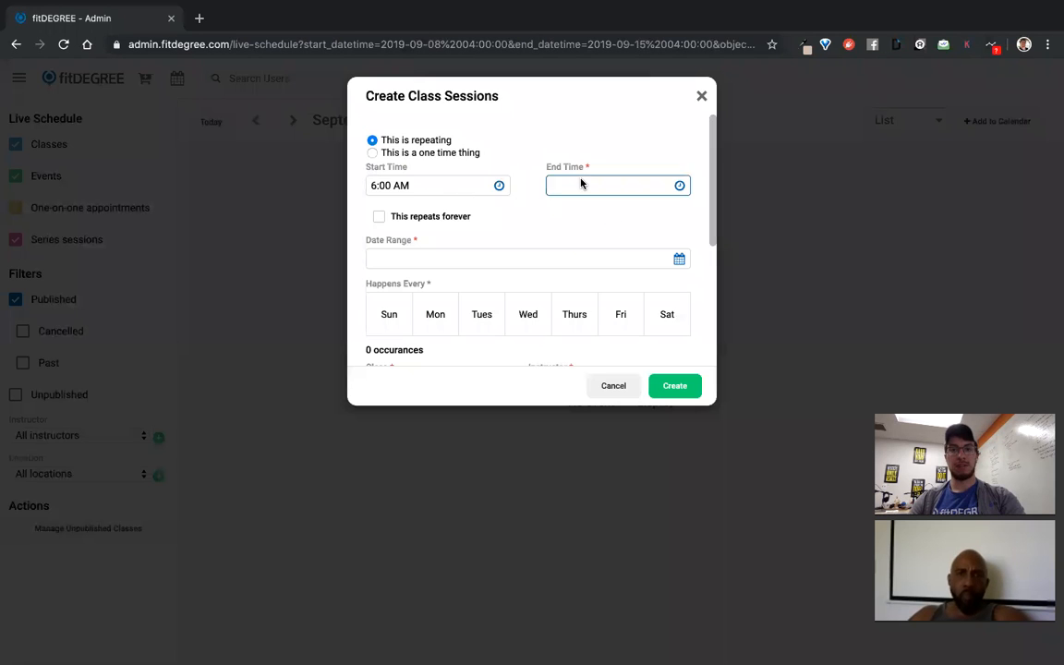
click(438, 242)
click(444, 301)
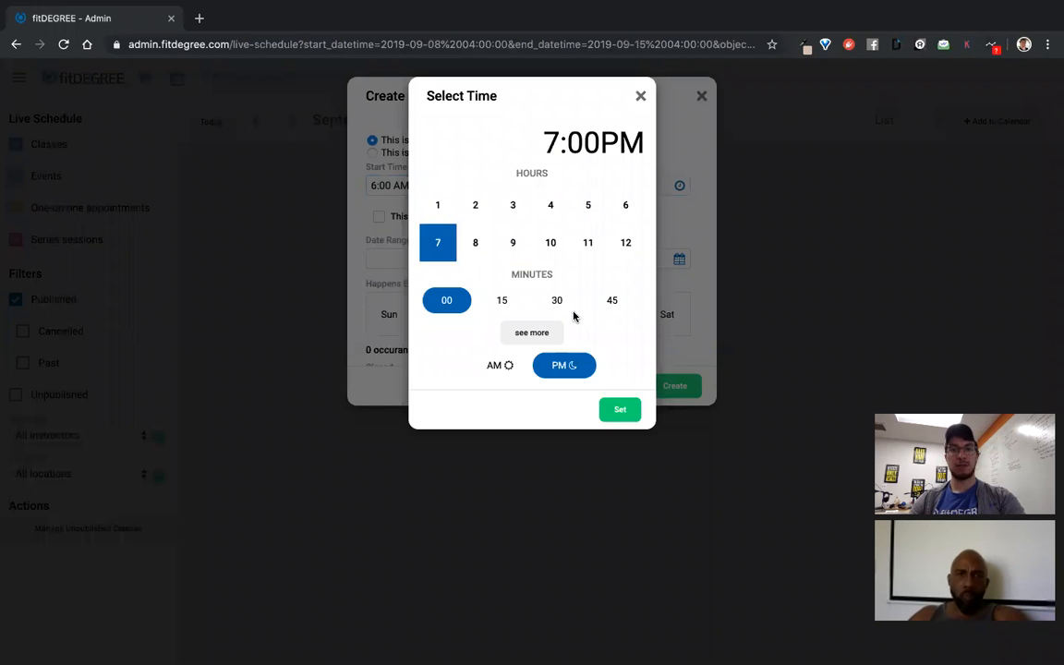
click(503, 365)
click(617, 409)
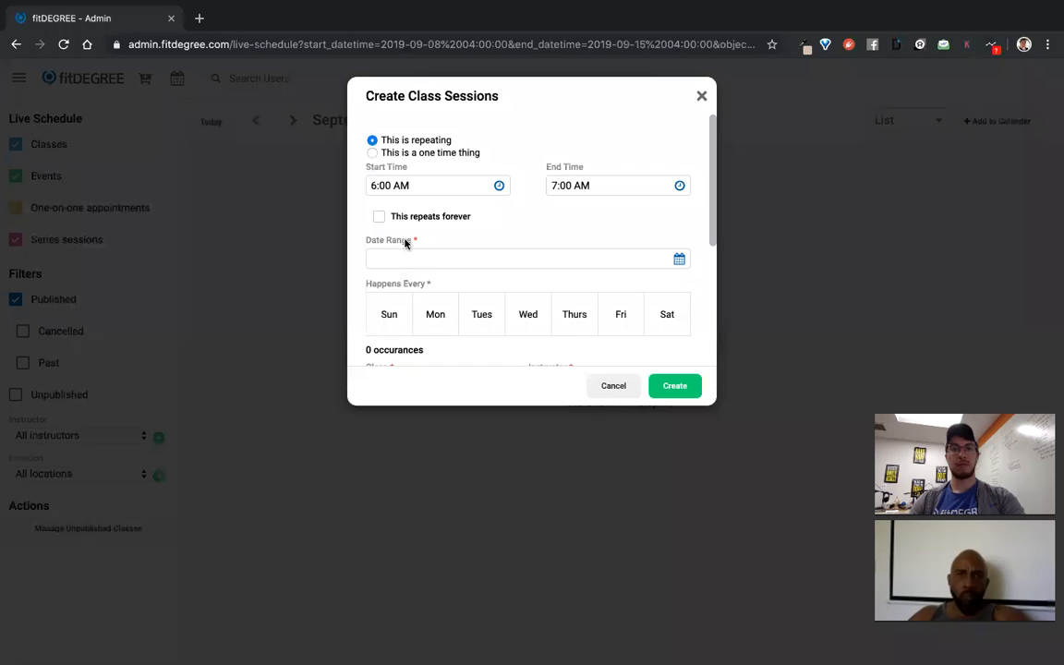
Make the session repeat forever starting on 9/14/2019
click(380, 218)
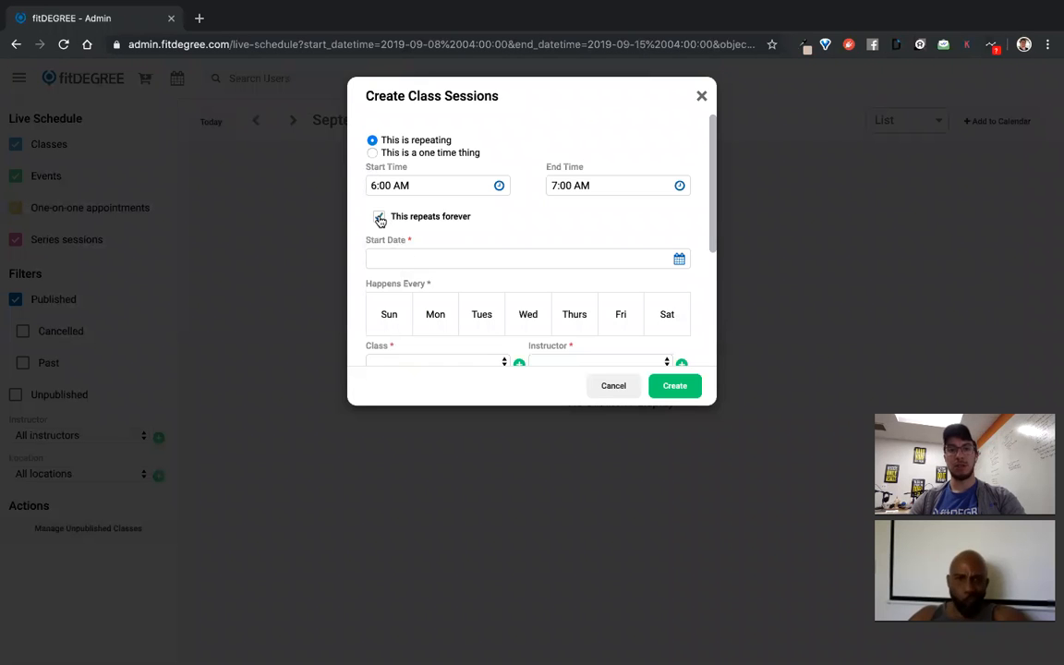
click(379, 218)
click(429, 266)
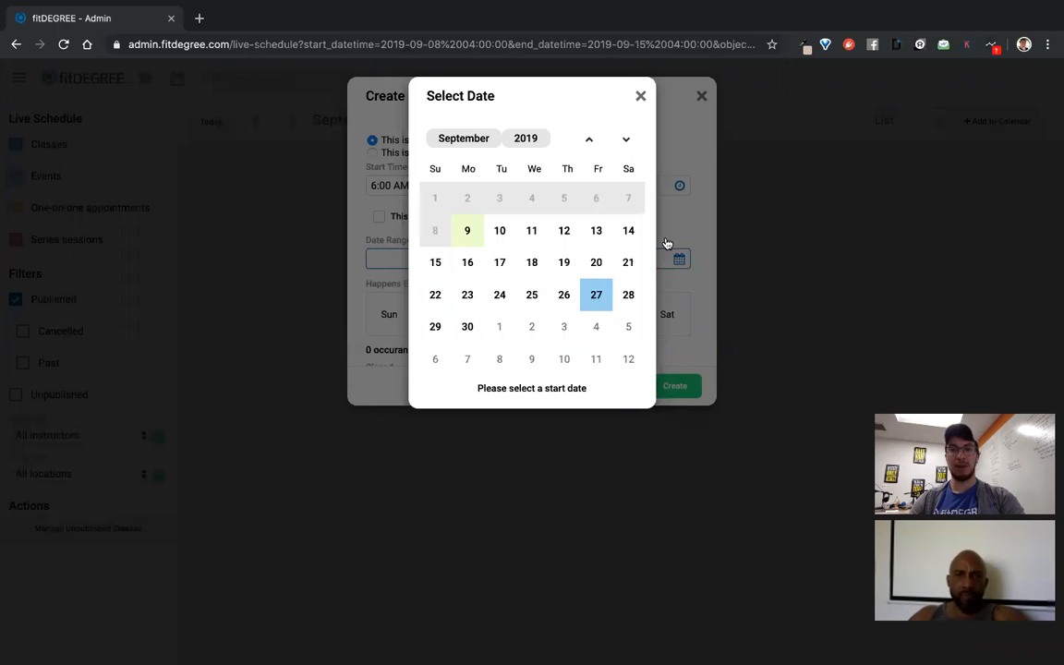
click(679, 223)
click(379, 222)
click(444, 259)
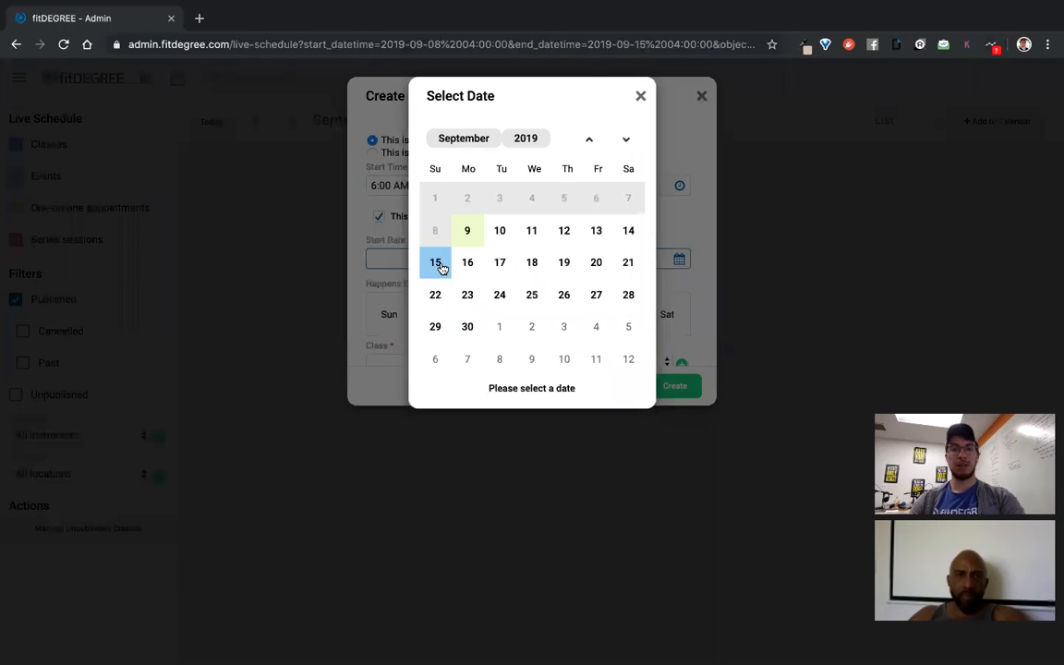
click(533, 232)
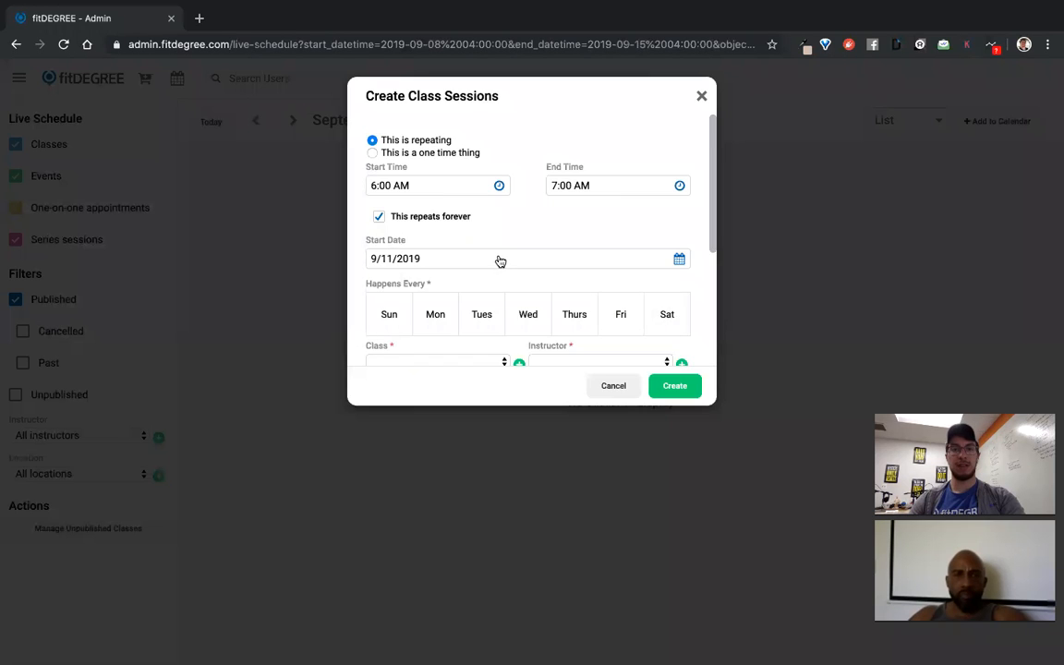
scroll(498, 261, down, 1)
click(520, 185)
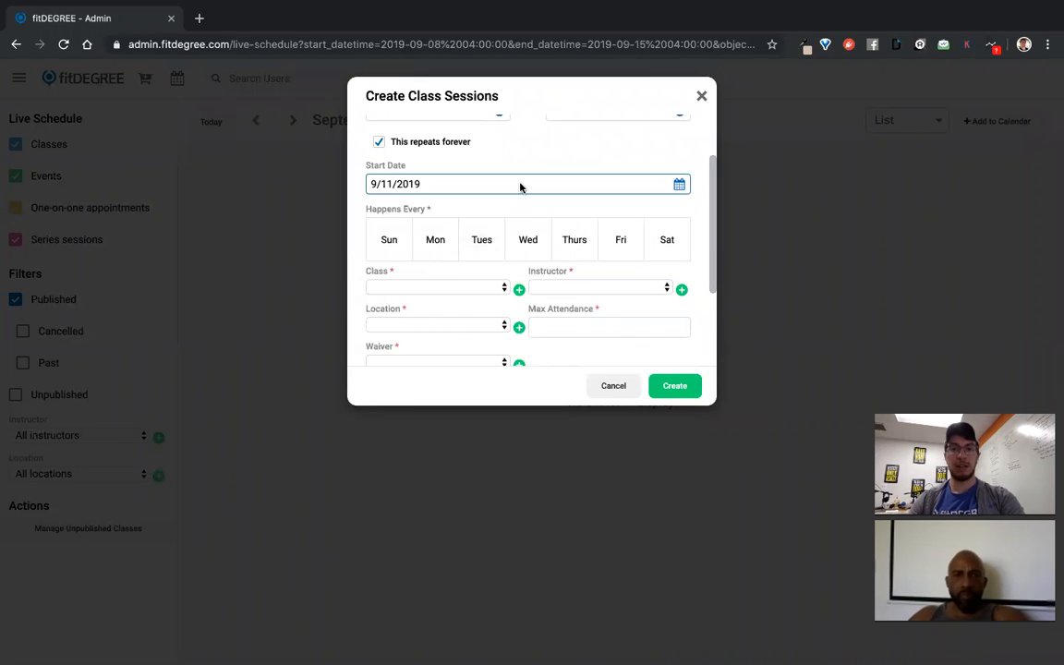
click(629, 236)
scroll(503, 213, up, 2)
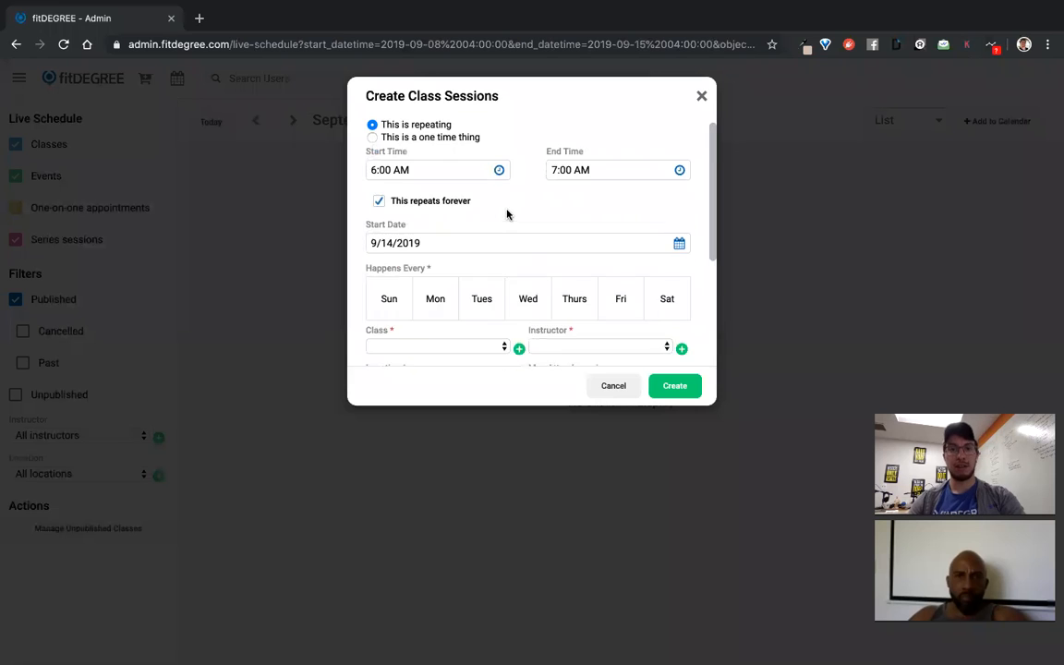
scroll(523, 256, down, 1)
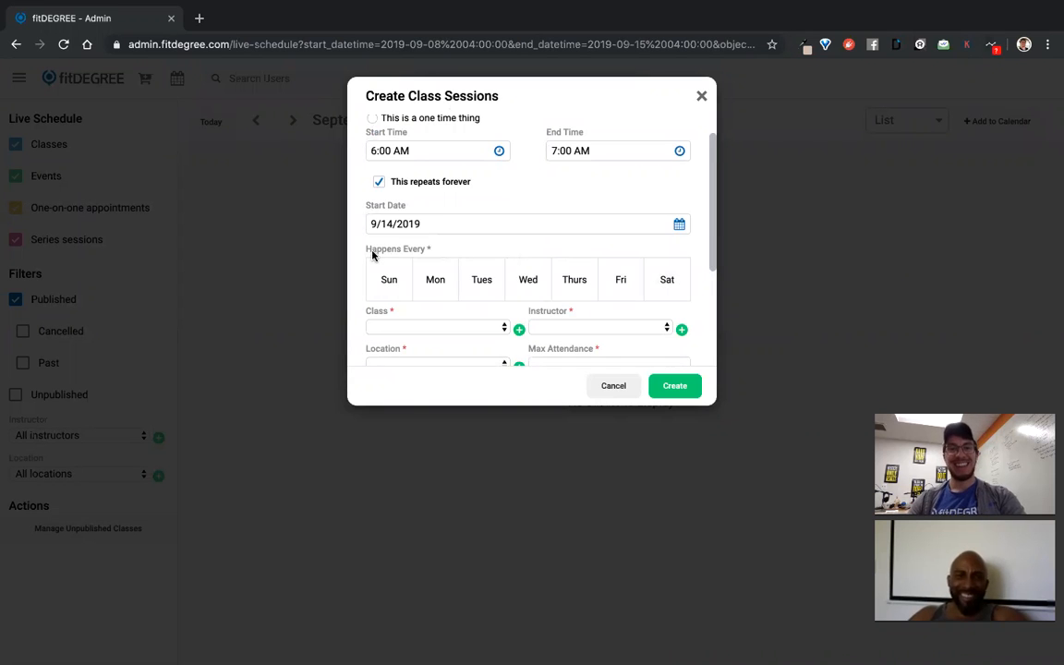
scroll(454, 240, up, 1)
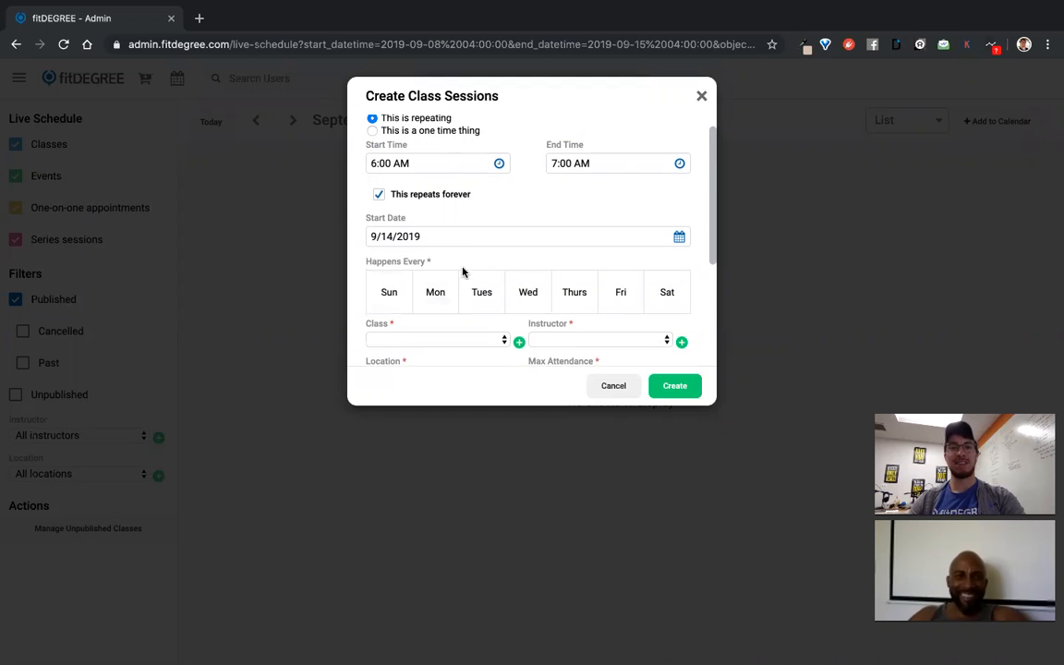
scroll(463, 270, down, 2)
scroll(439, 250, up, 1)
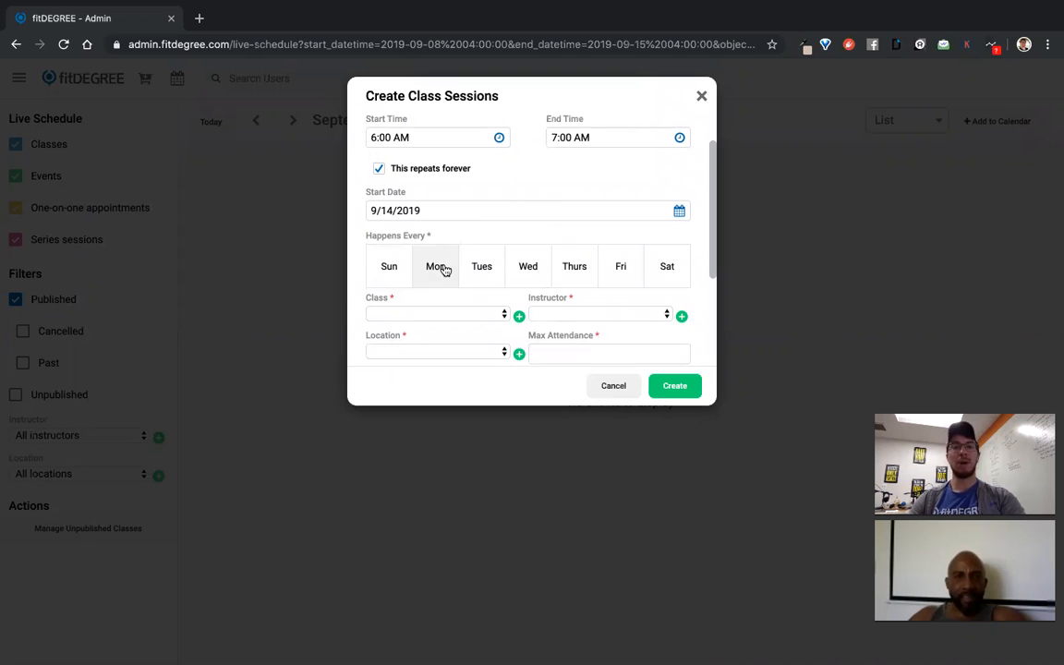
Set the repeat days to Saturday and Sunday
click(674, 270)
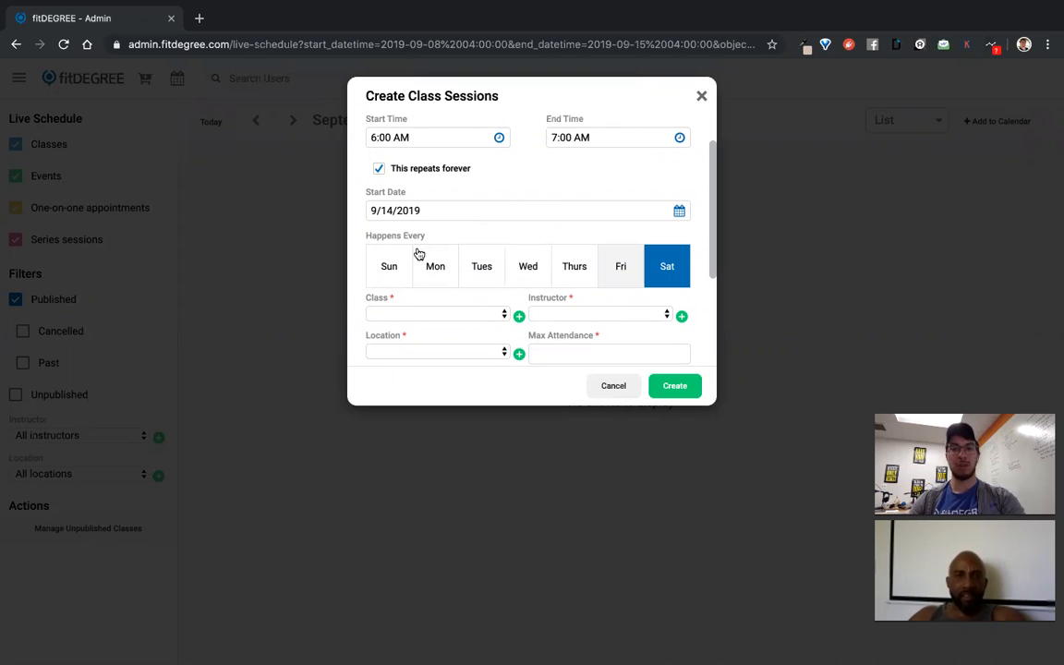
click(388, 267)
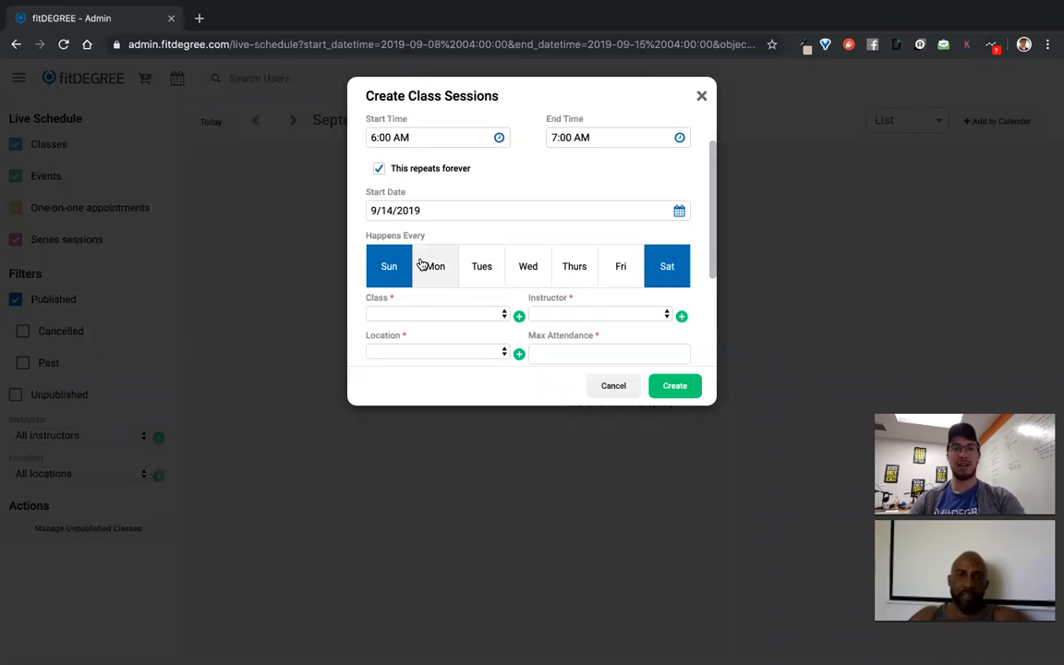
scroll(393, 277, down, 1)
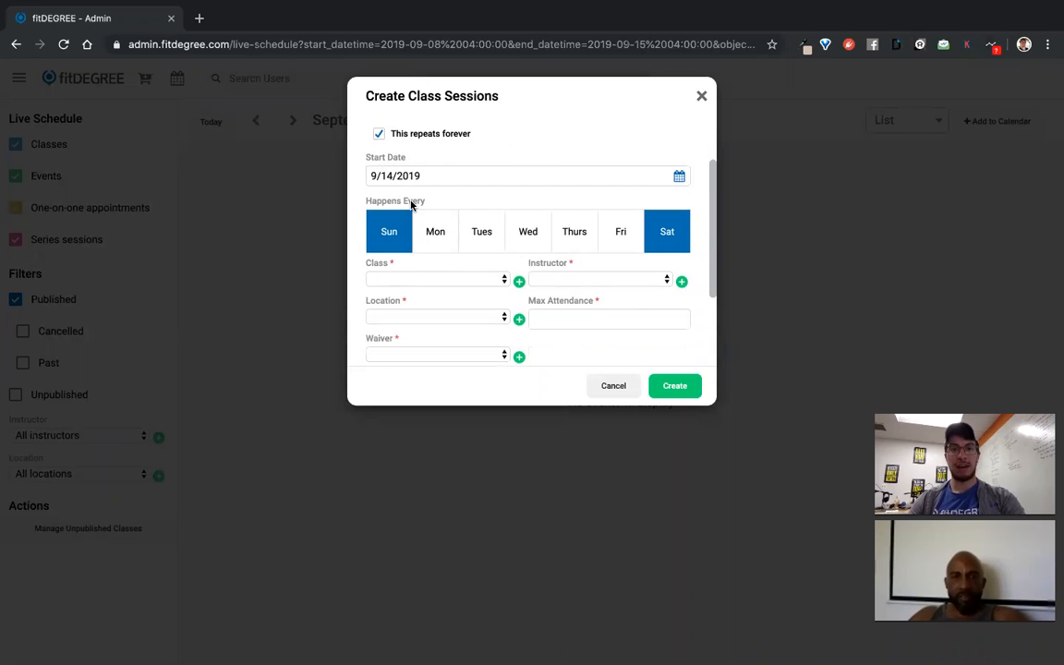
scroll(445, 228, down, 3)
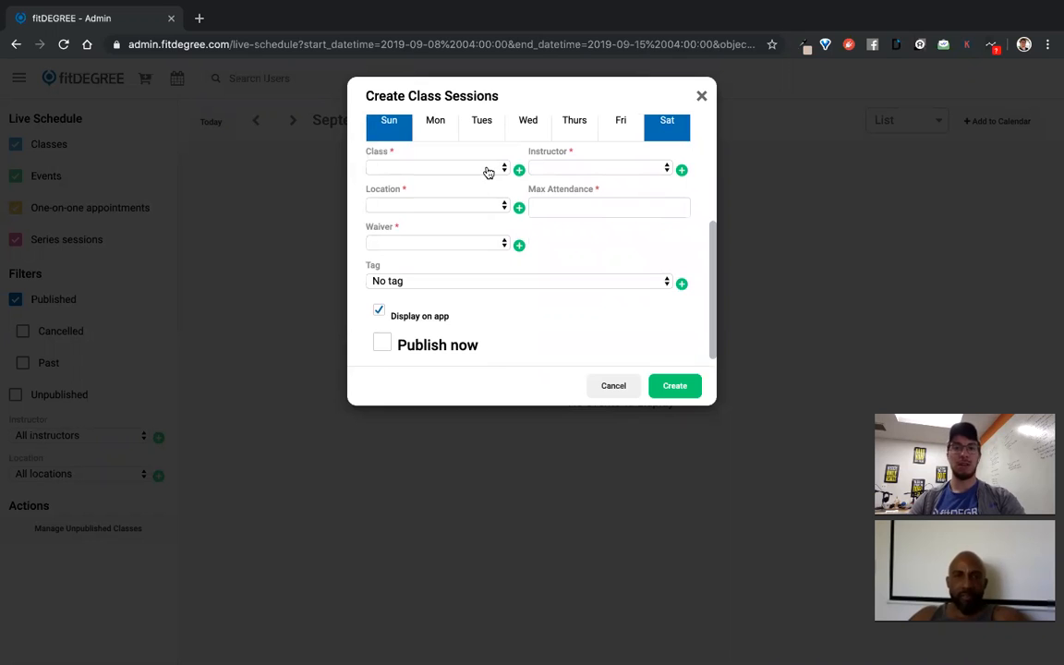
Choose the Leg DAZE class, the first instructor, Main Room, and max attendance 10
click(488, 170)
click(444, 174)
click(587, 172)
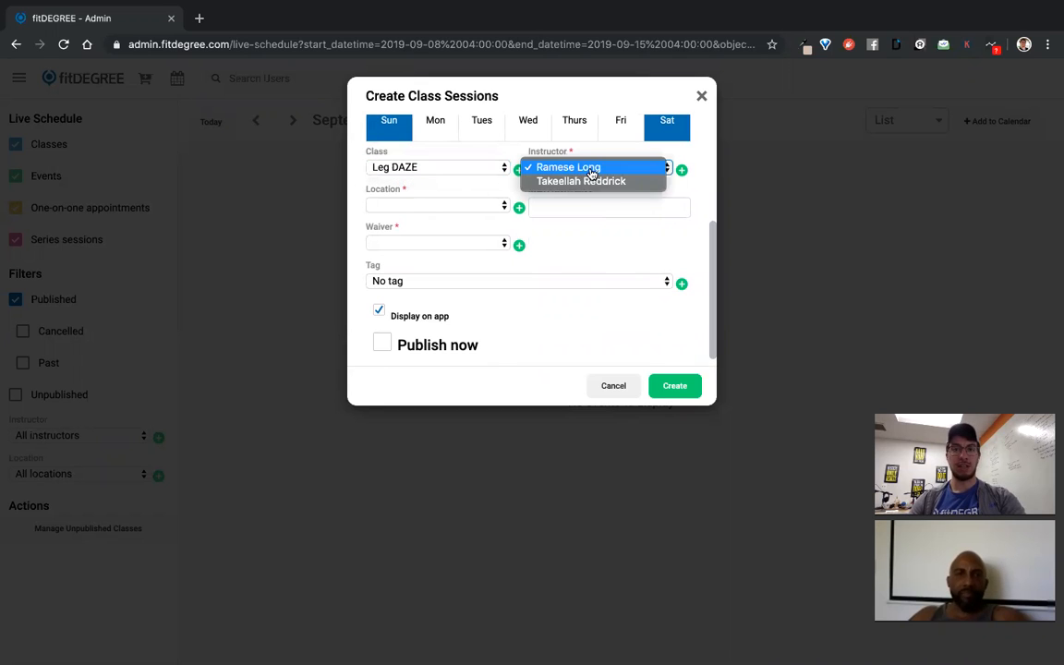
click(603, 170)
click(427, 206)
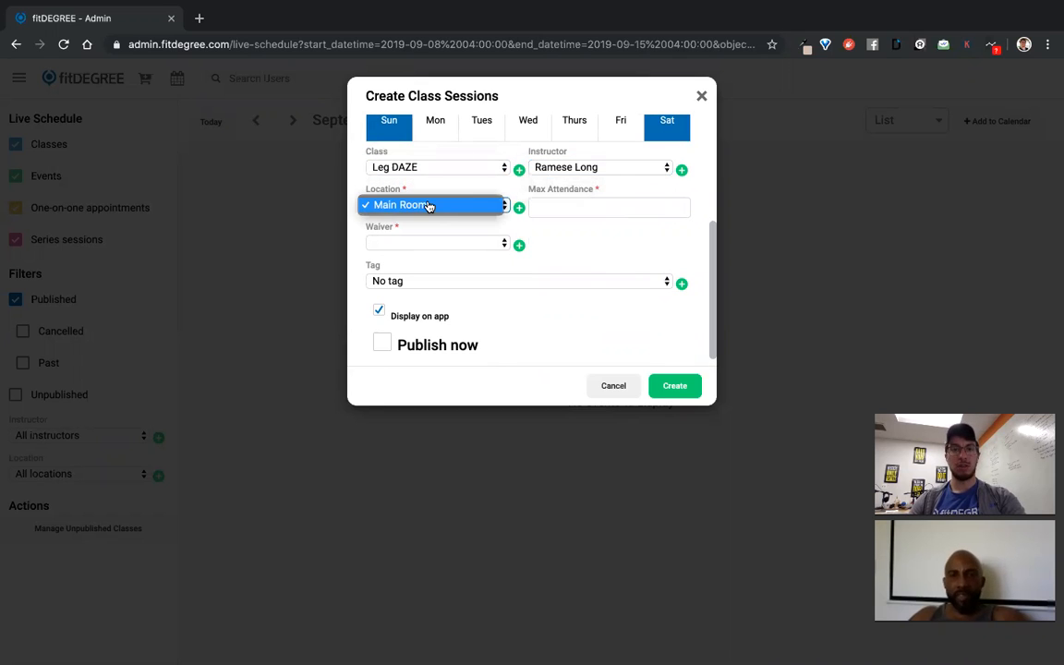
click(473, 205)
click(581, 208)
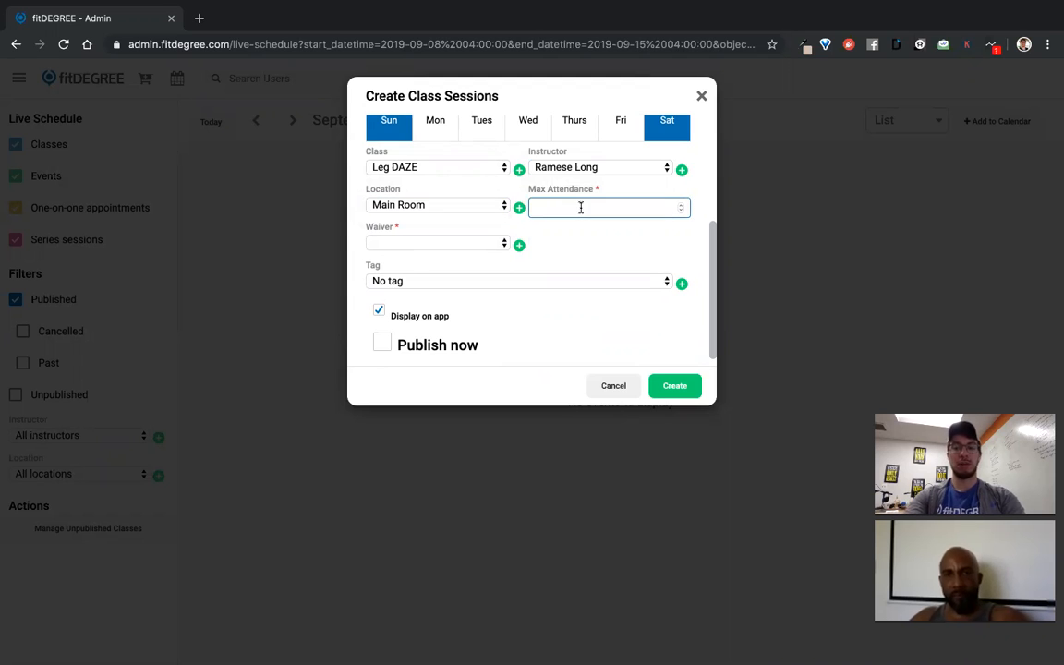
Require the Waiver (incomplete) waiver and review the available tags
click(441, 244)
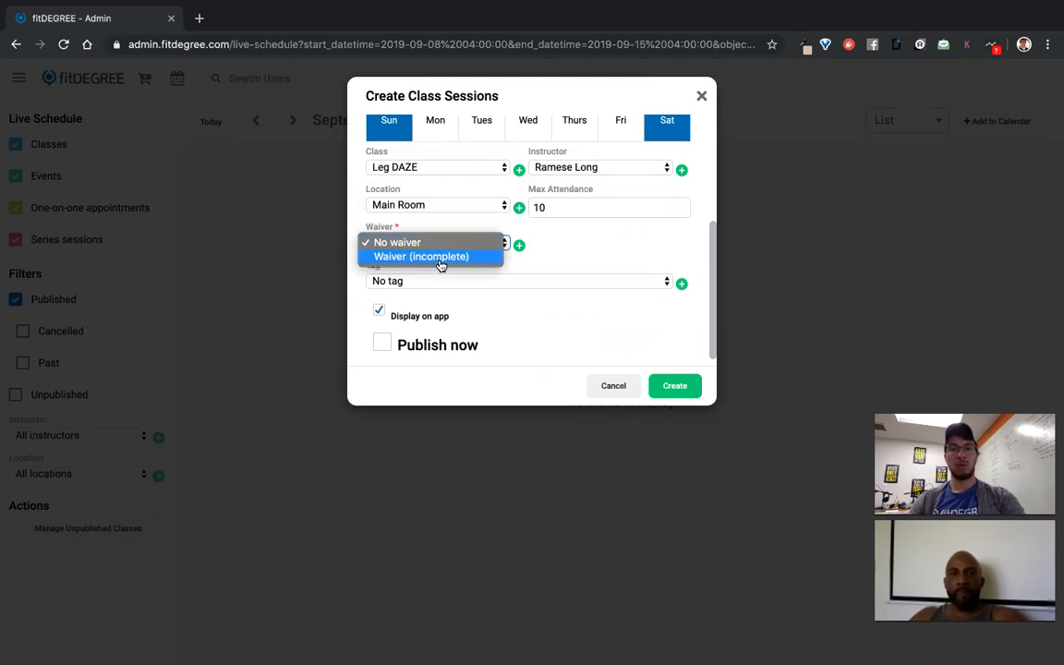
click(441, 258)
scroll(535, 321, down, 1)
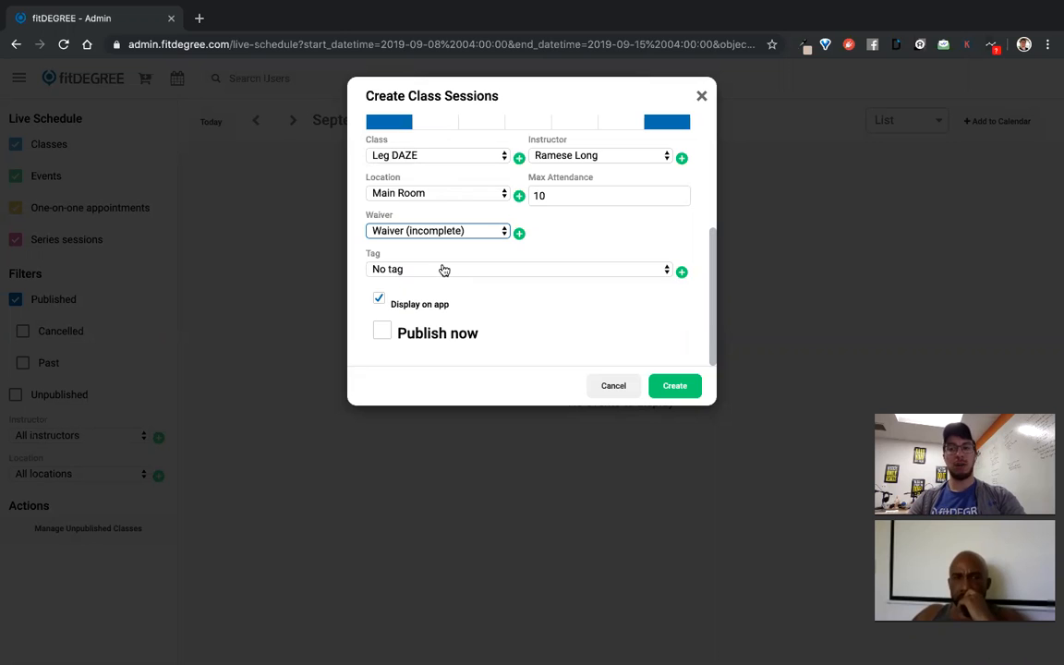
click(442, 269)
click(635, 278)
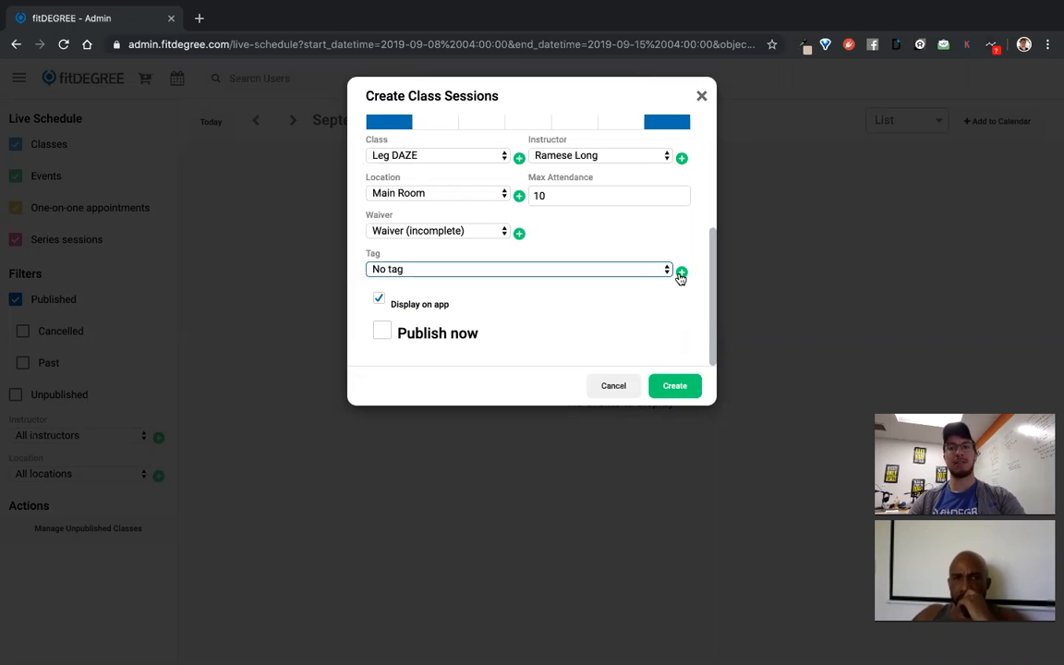
click(681, 273)
Create a new tag named 'Fall 2019 Schedule'
click(476, 153)
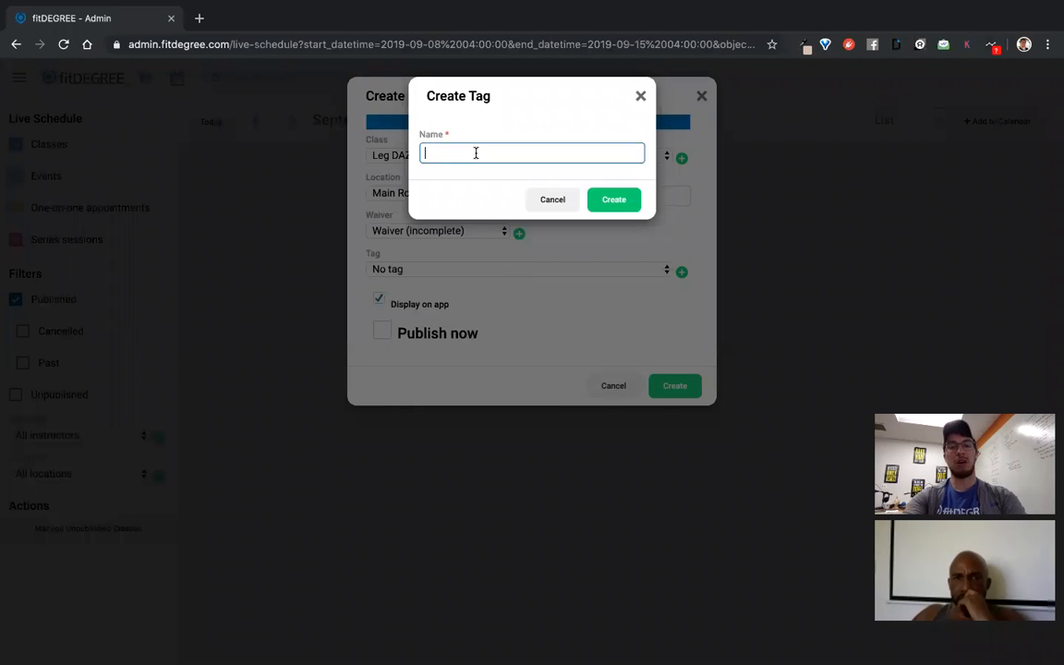
text(Fall 2019 S)
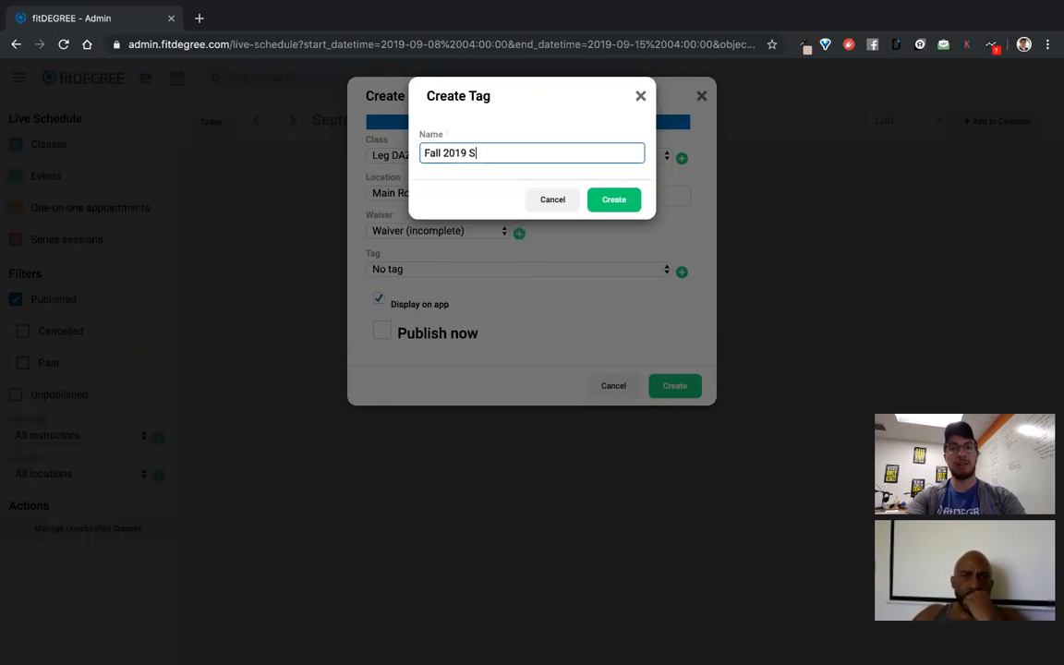
text(ch)
key(BackSpace)
text(chedule)
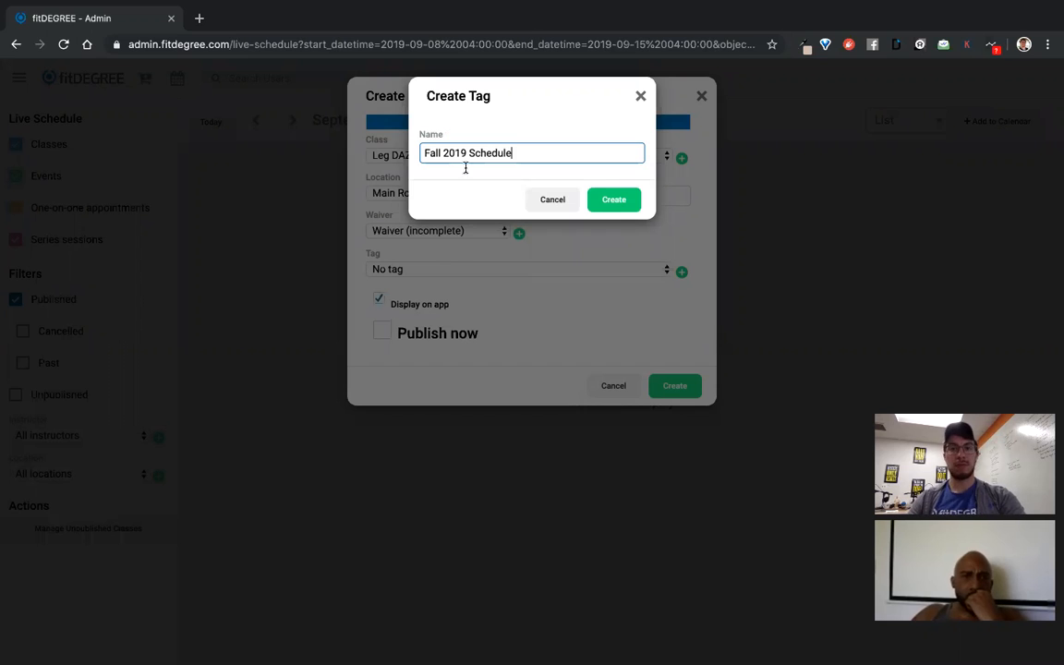
click(613, 200)
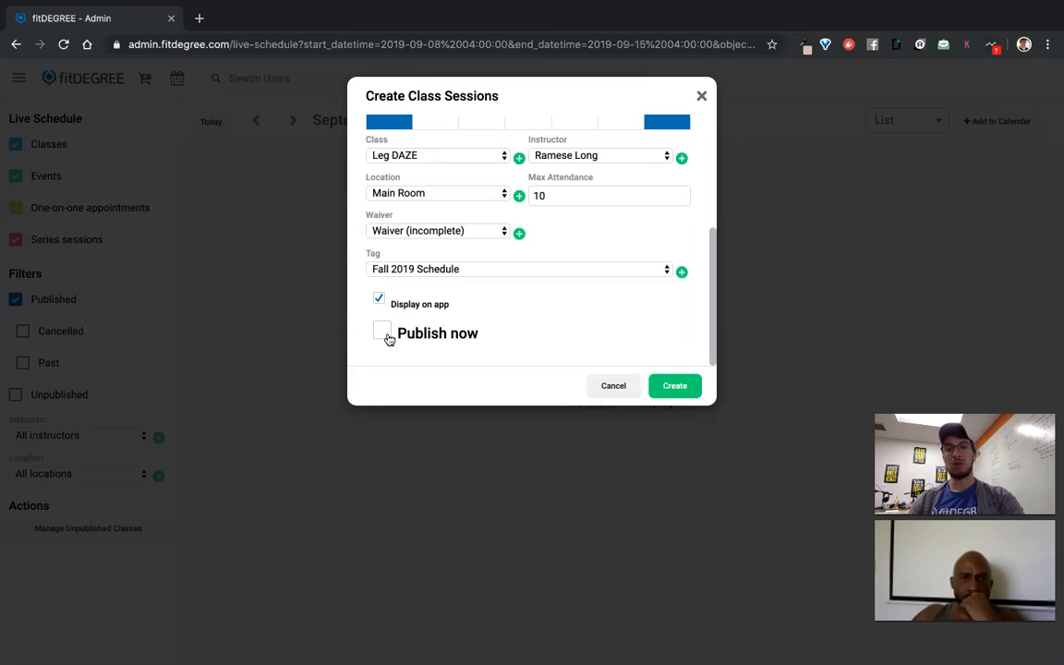
Leave Publish now unchecked and create the Leg DAZE sessions
click(383, 333)
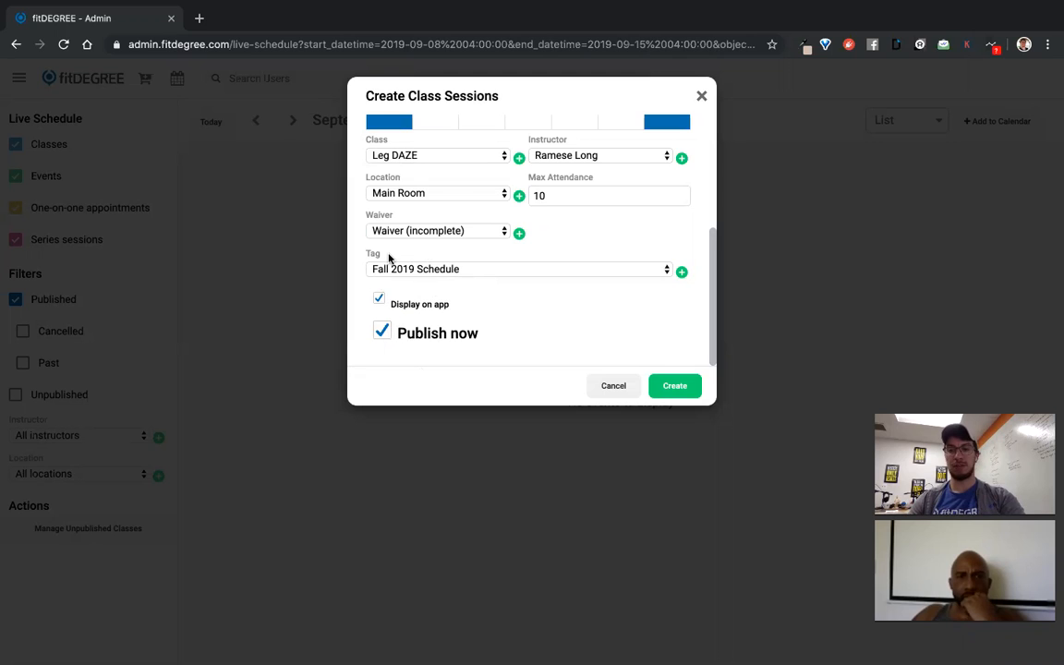
click(381, 331)
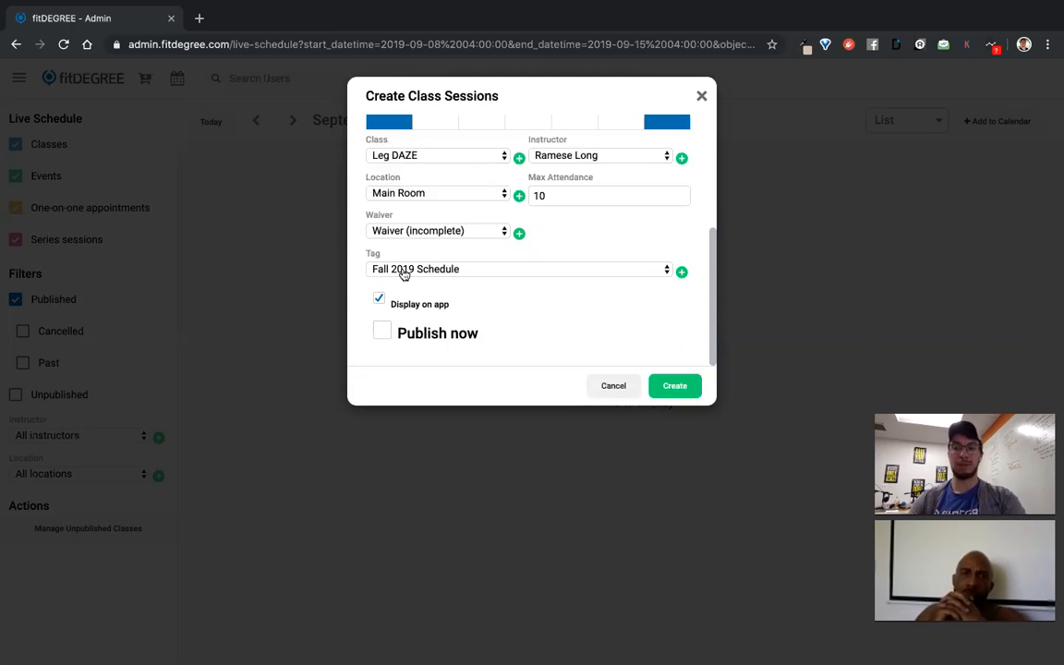
click(677, 387)
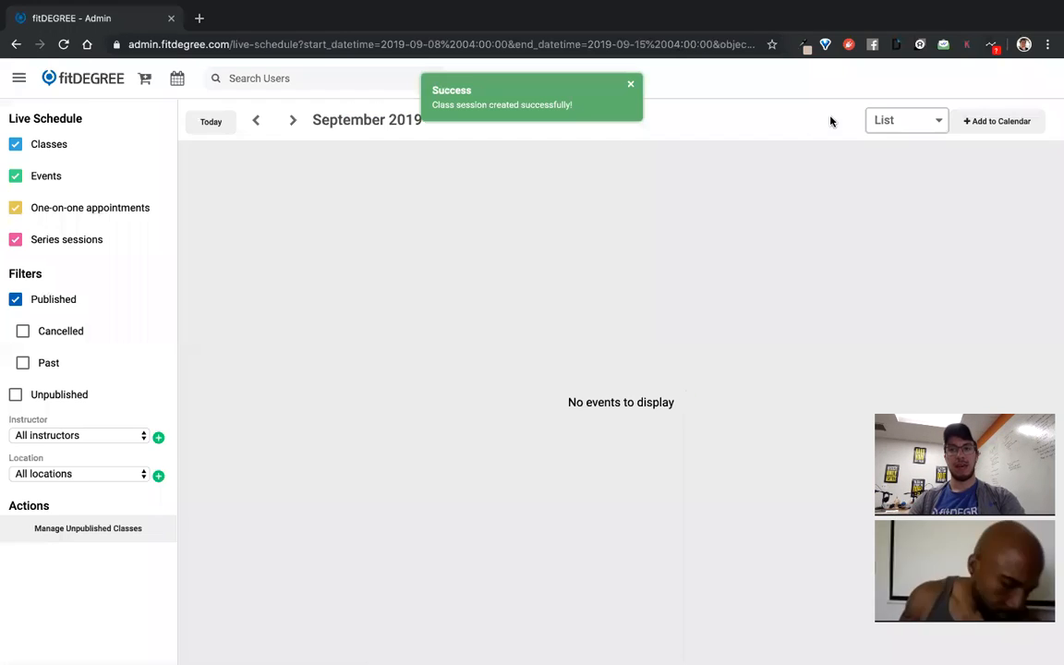
Show the schedule as a Month view with unpublished classes, then open Manage Unpublished Classes
click(881, 122)
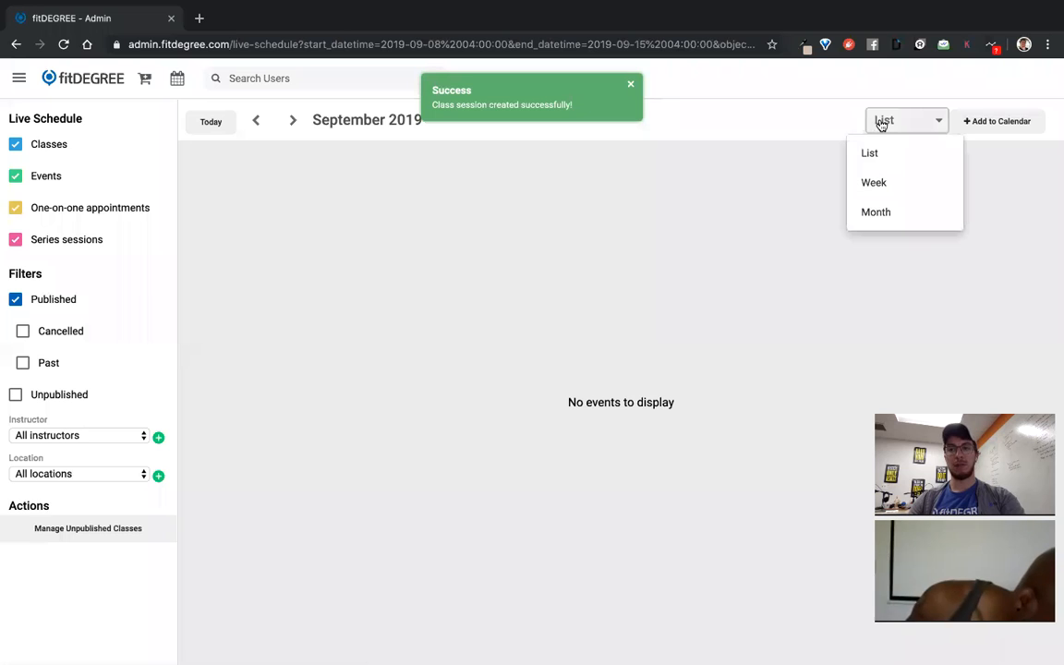
click(884, 213)
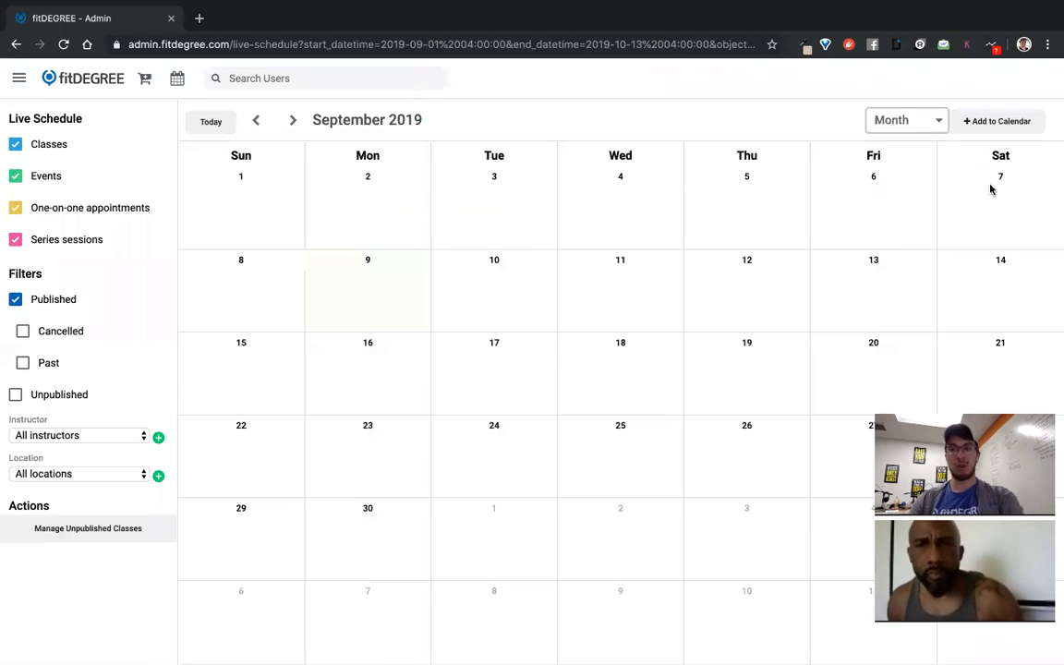
click(51, 395)
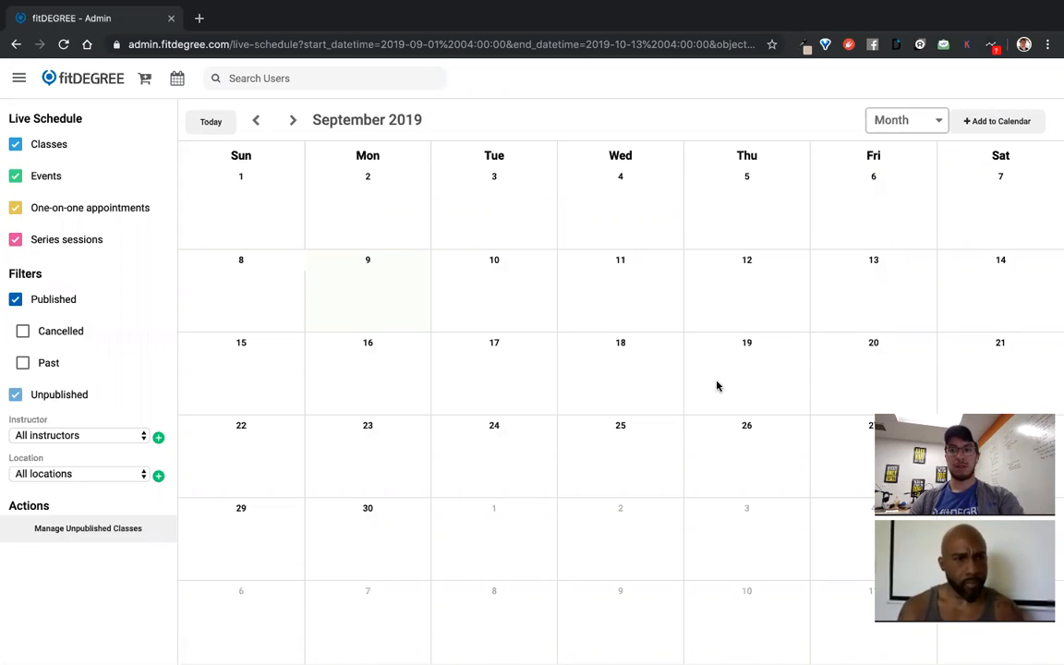
click(286, 122)
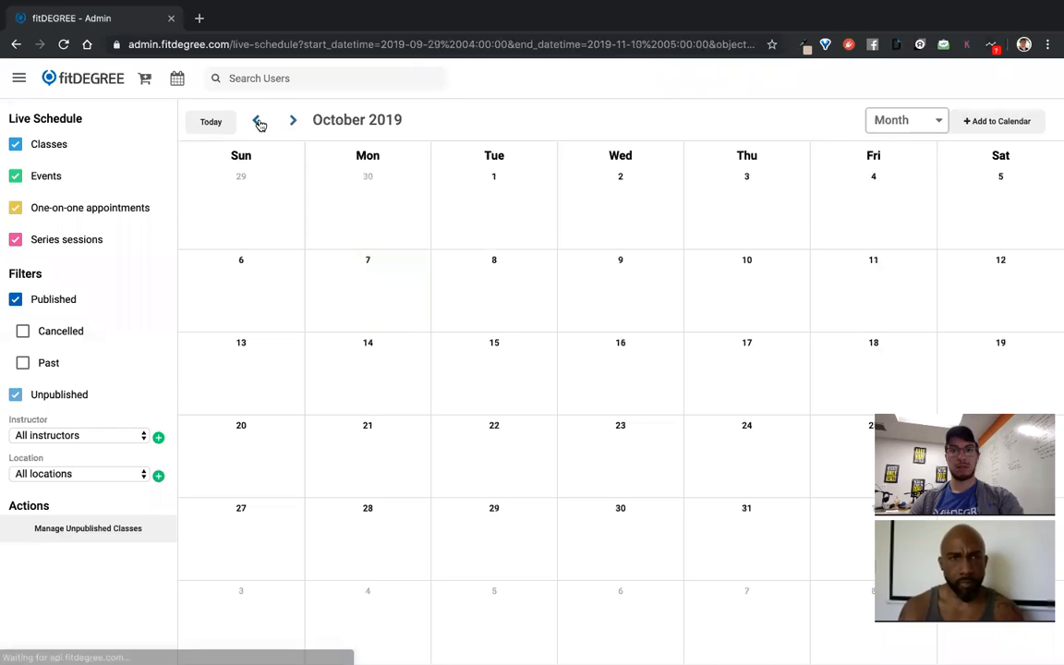
click(259, 121)
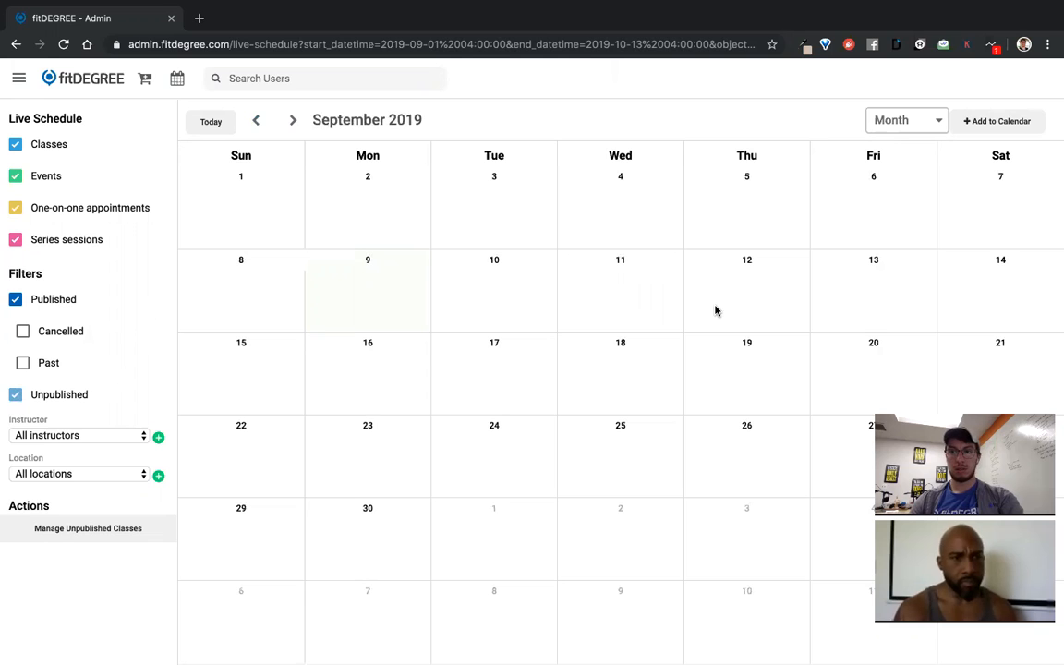
click(293, 121)
click(255, 121)
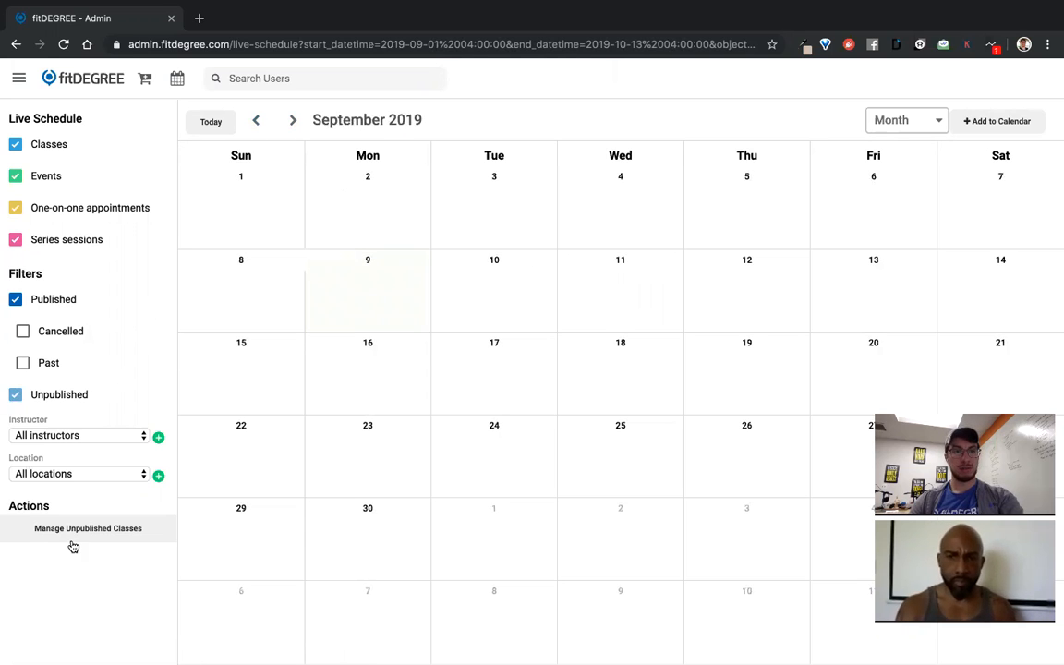
click(105, 541)
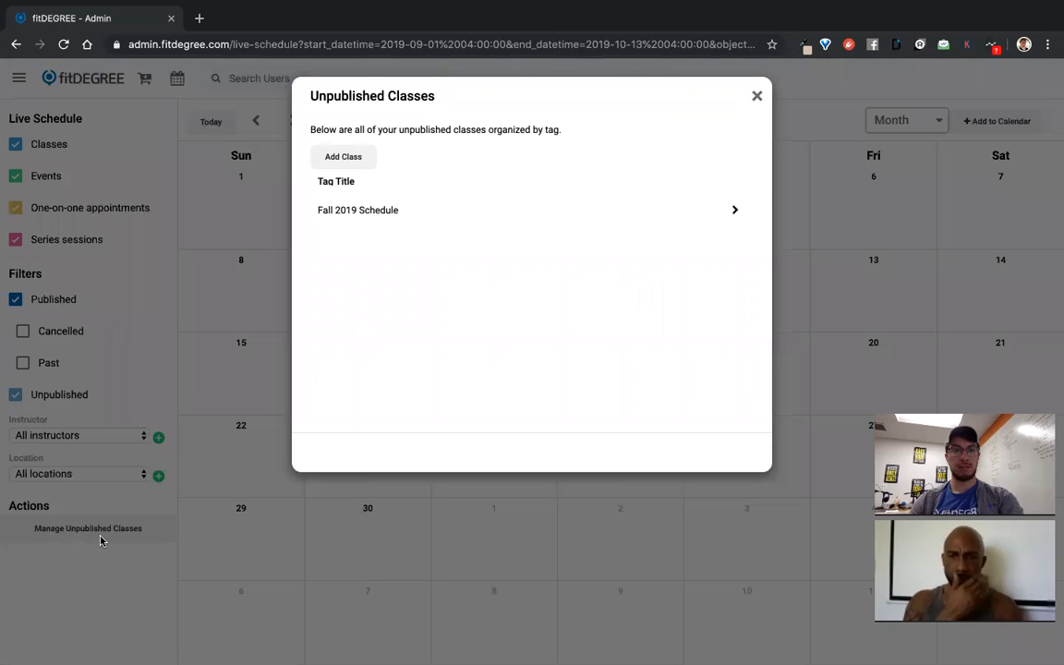
Inspect the Fall 2019 Schedule unpublished classes and browse the August–October calendar
click(460, 221)
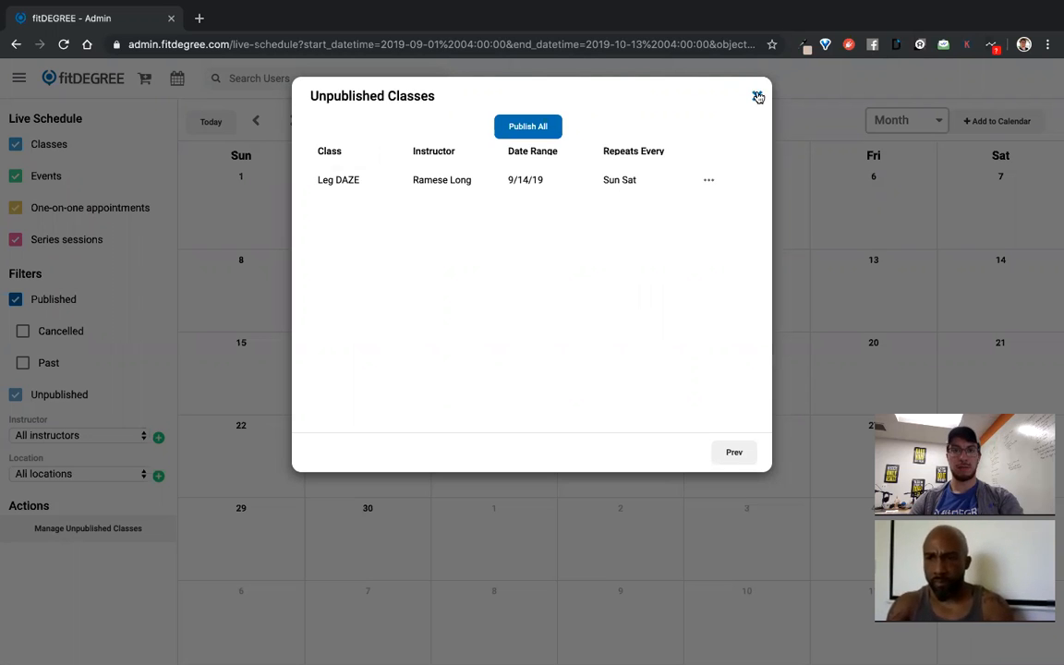
click(757, 97)
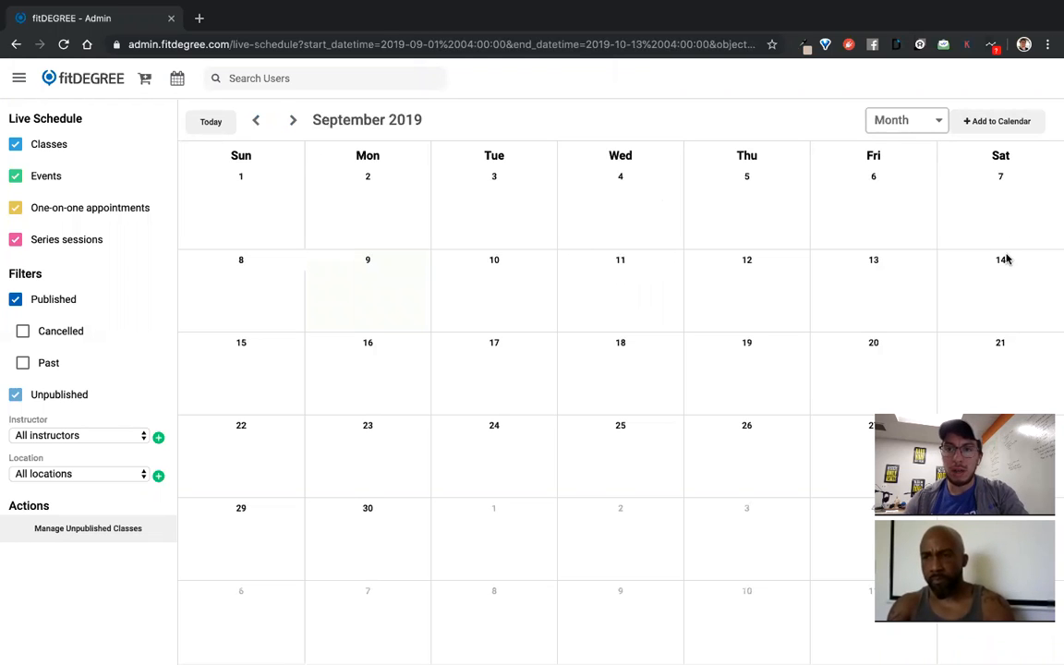
click(293, 123)
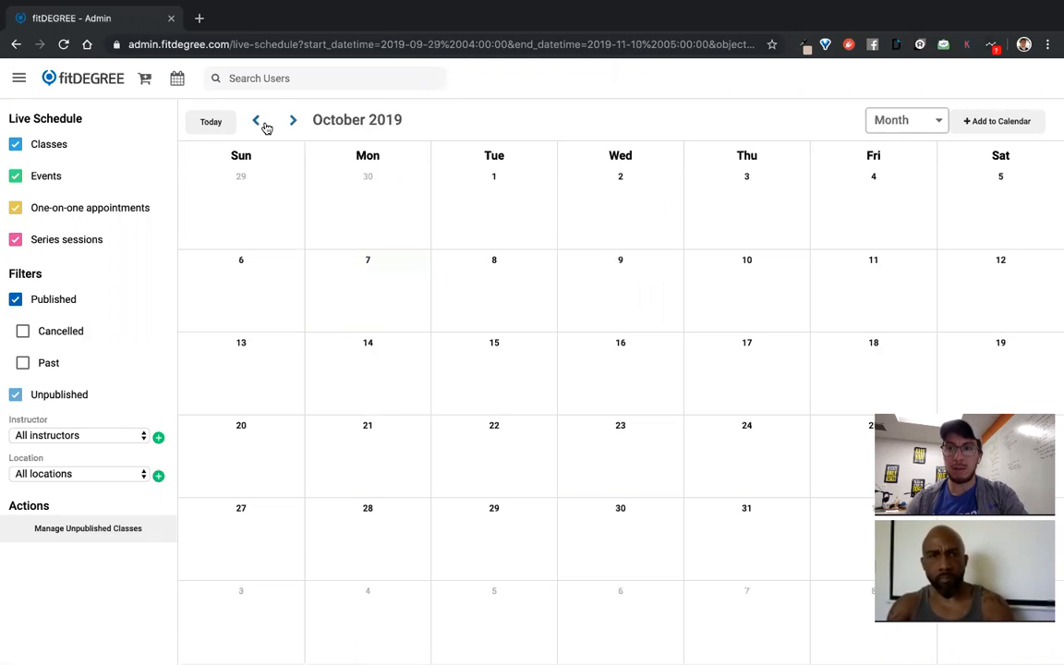
click(259, 123)
click(260, 122)
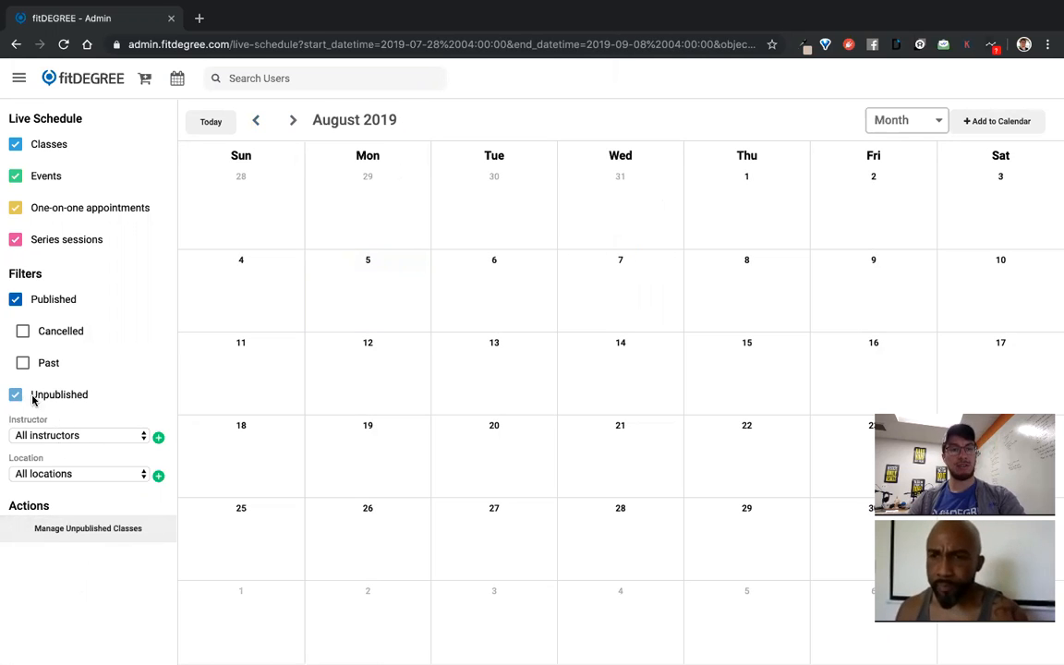
Publish all Fall 2019 Schedule classes and close the emptied unpublished list
click(102, 530)
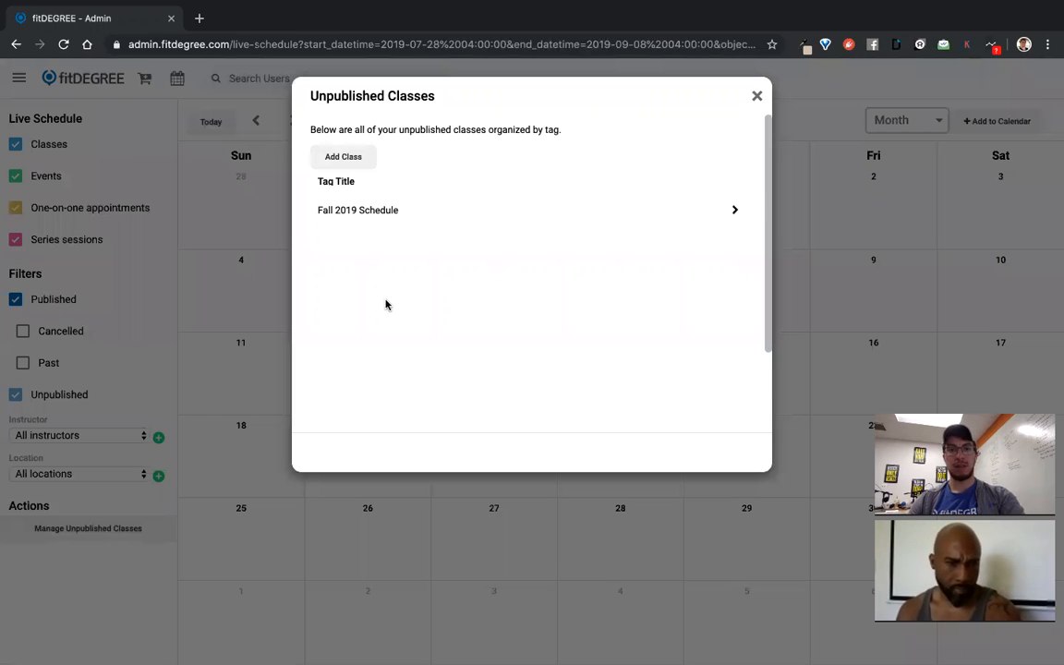
click(363, 210)
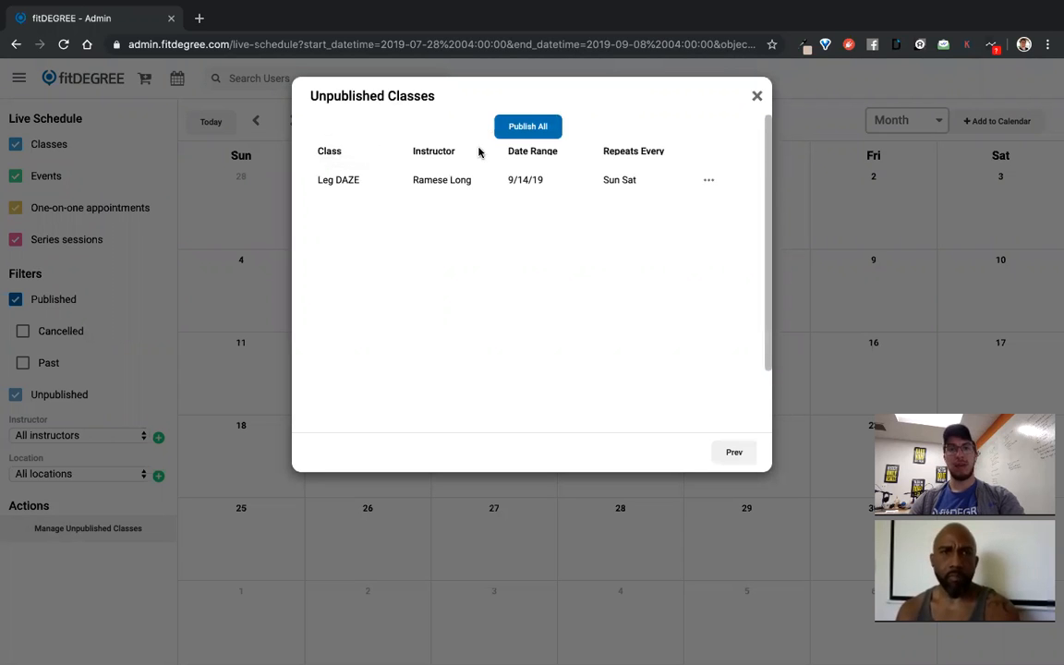
click(527, 129)
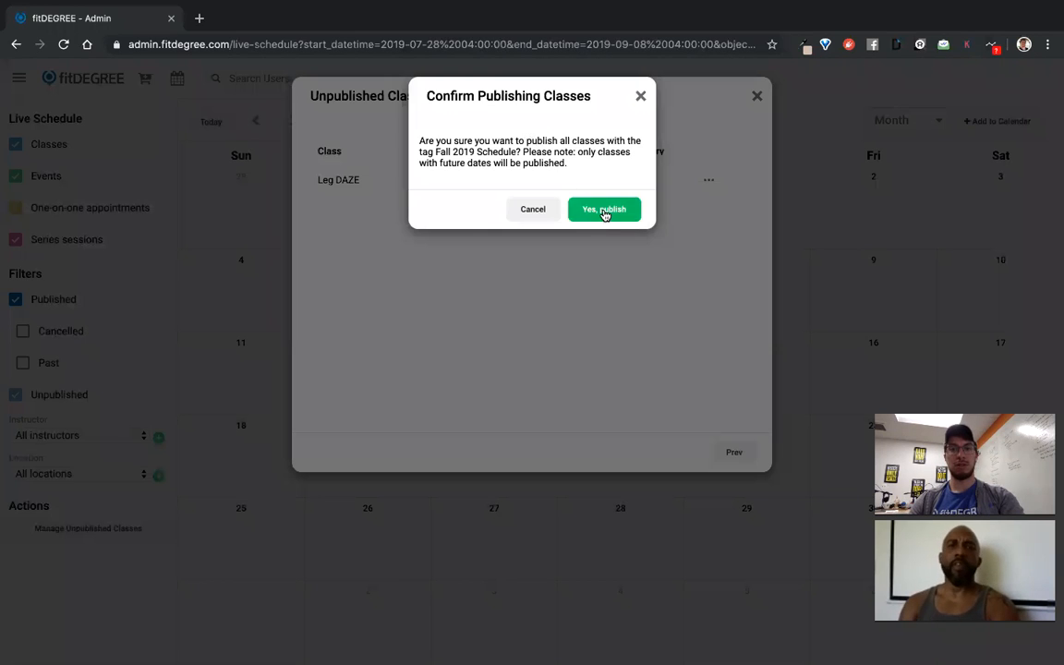
click(602, 214)
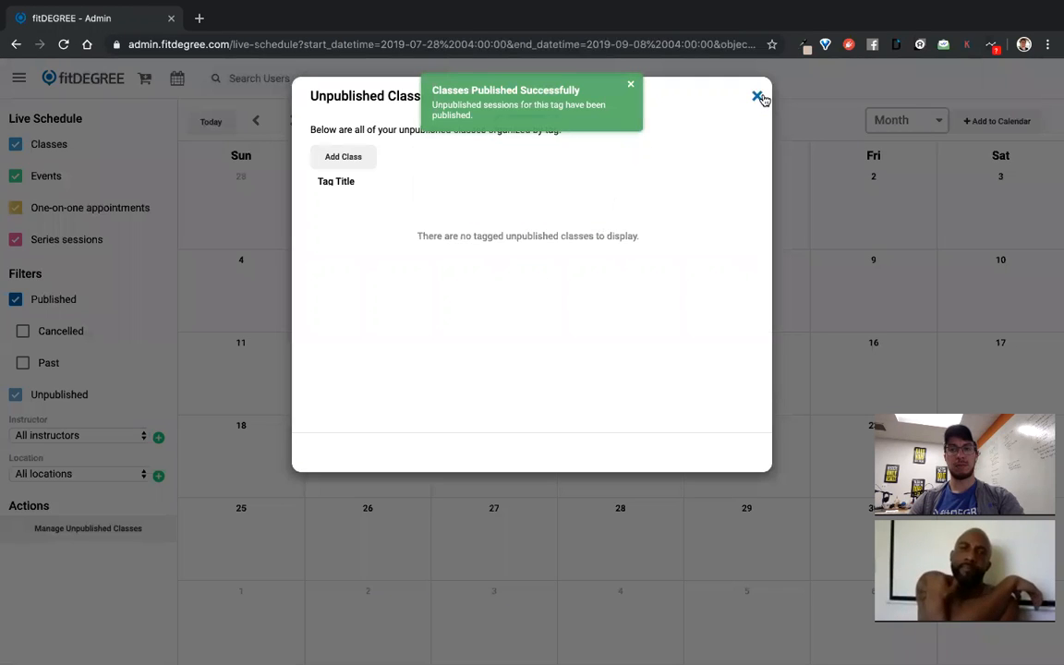
click(758, 96)
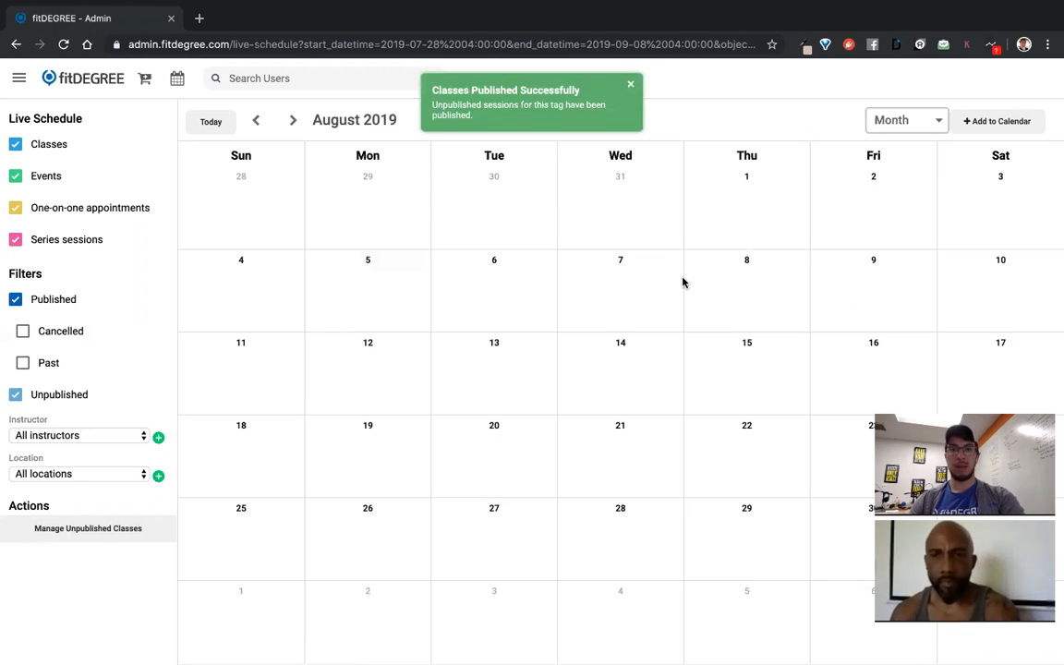
Reload the schedule and check September 2019 for weekend 6a Leg DAZE sessions from the 14th
click(64, 44)
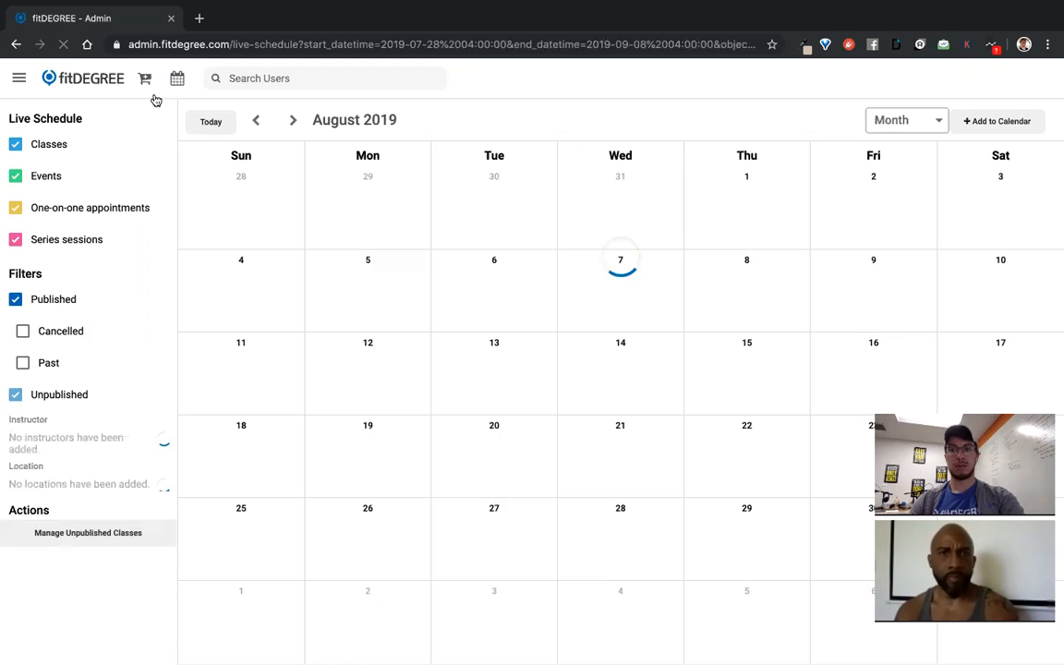
click(291, 121)
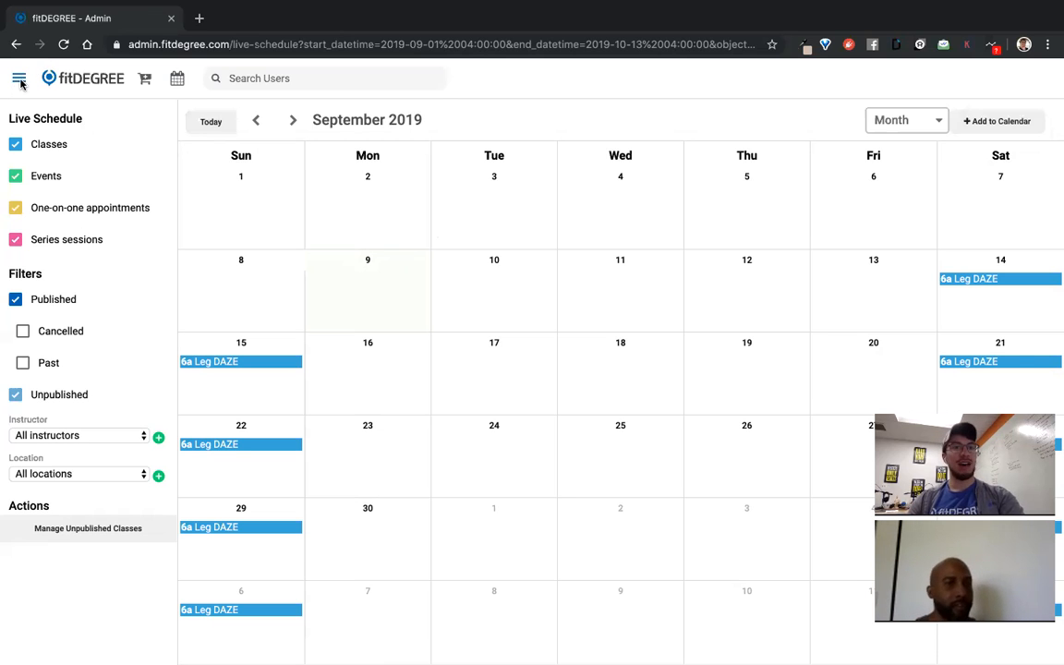
click(18, 79)
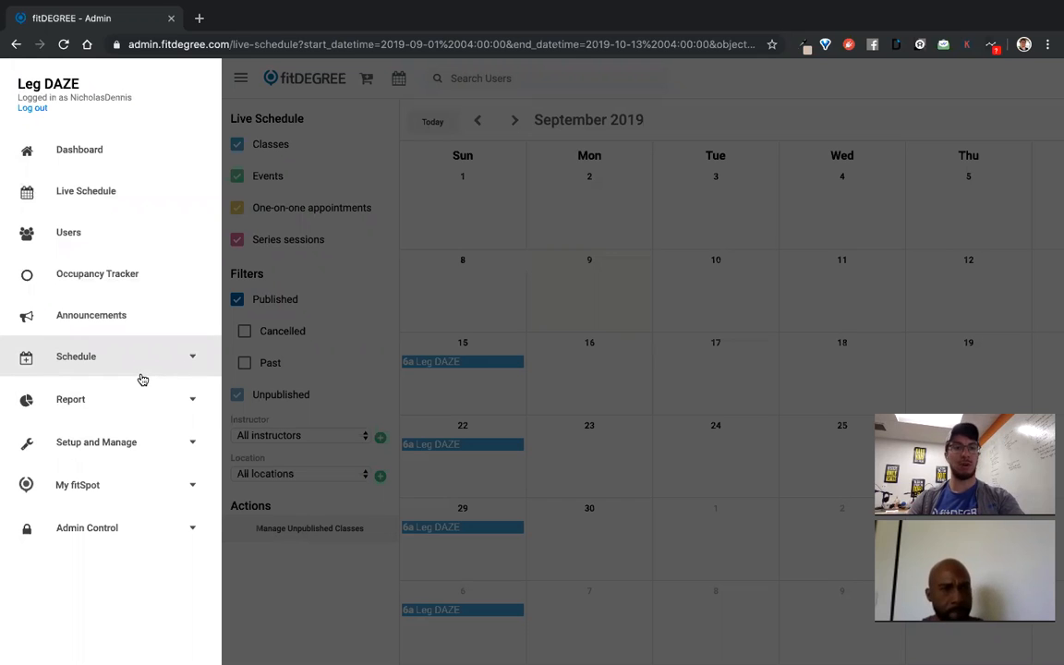
Go to Team Member Payscales, check the One-on-one tab, then return to the empty Class Payscales list
click(139, 443)
scroll(138, 446, down, 3)
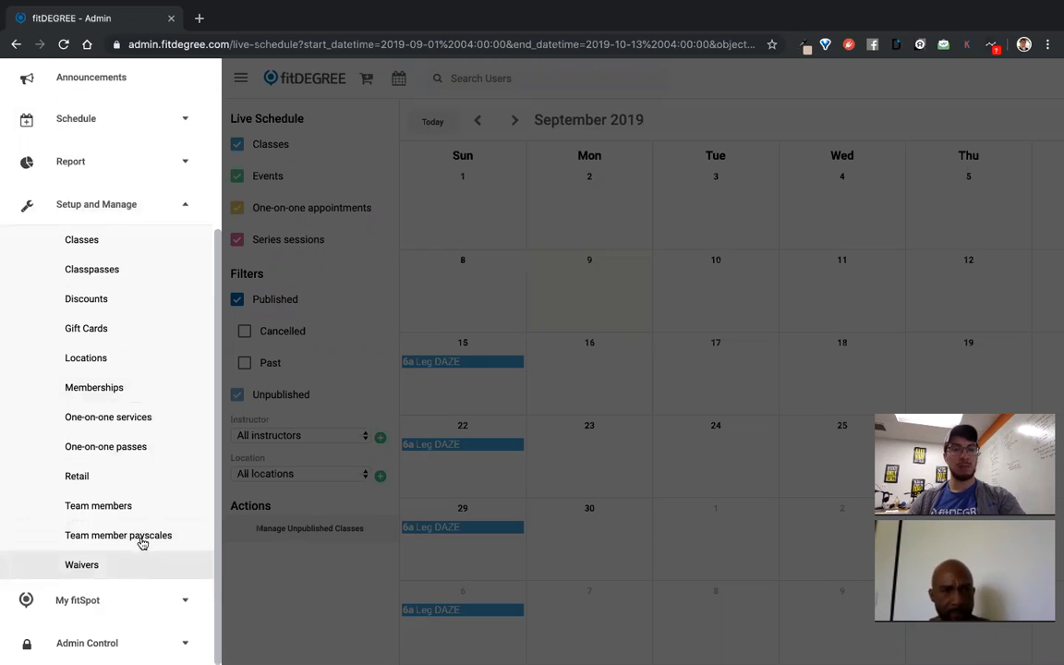
click(144, 544)
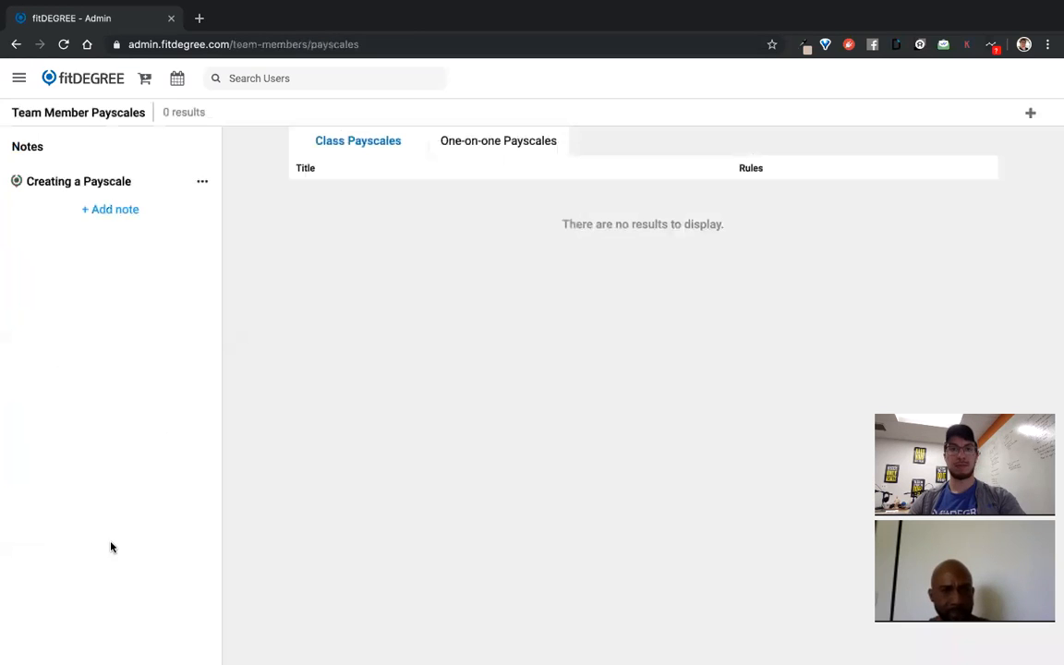
click(485, 142)
click(363, 140)
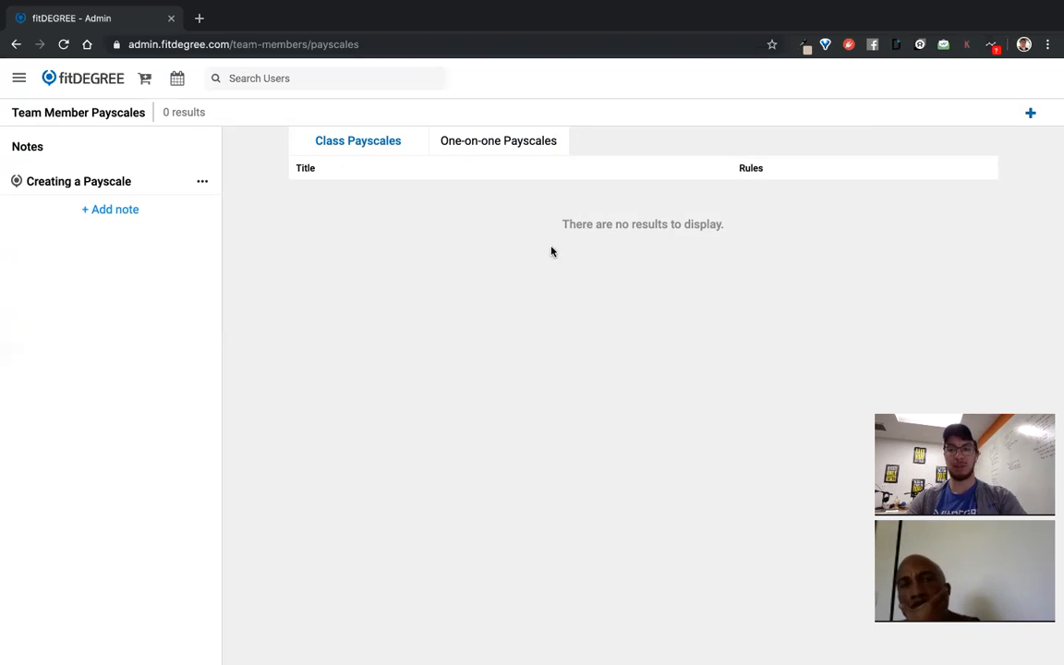
Add a new class payscale with the title 'Standard Instructor Payscale' and create it
click(1030, 114)
click(456, 151)
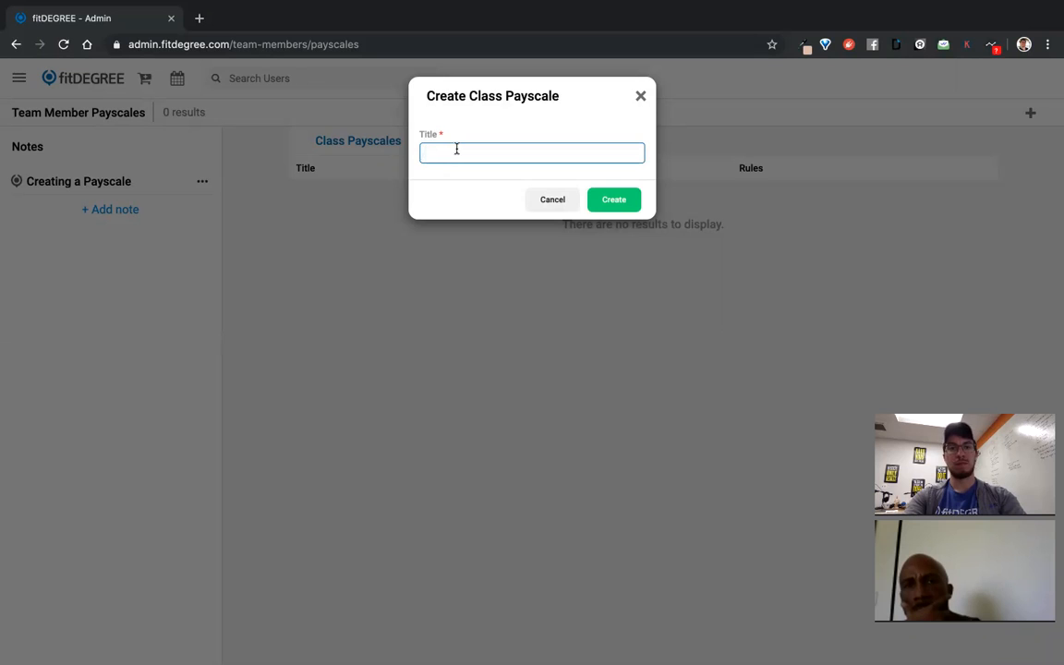
text(Stand)
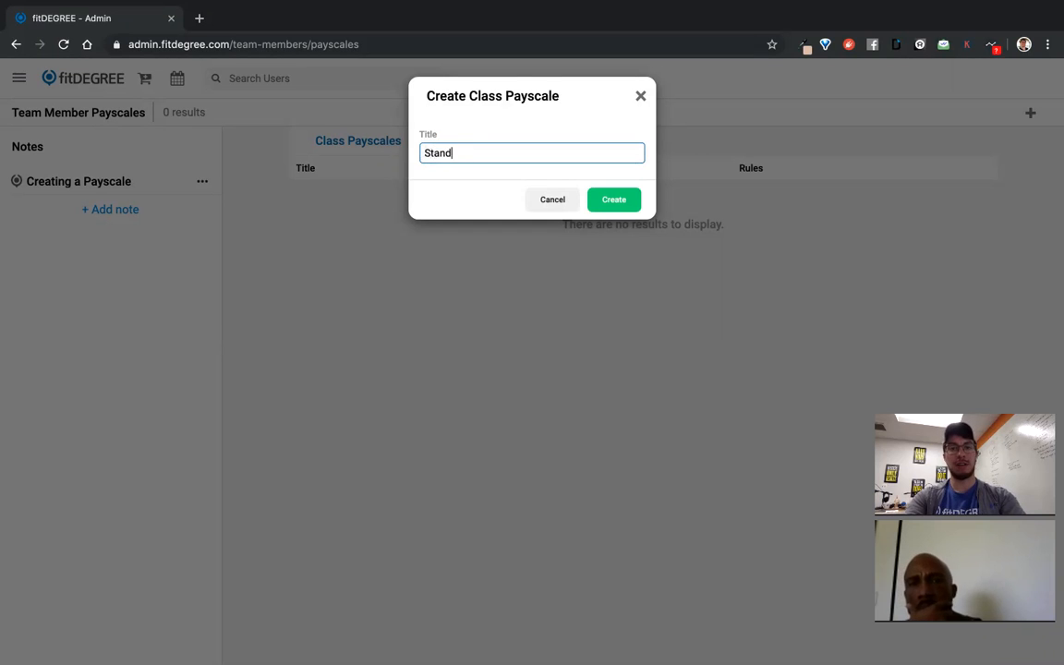
text(ard Ins)
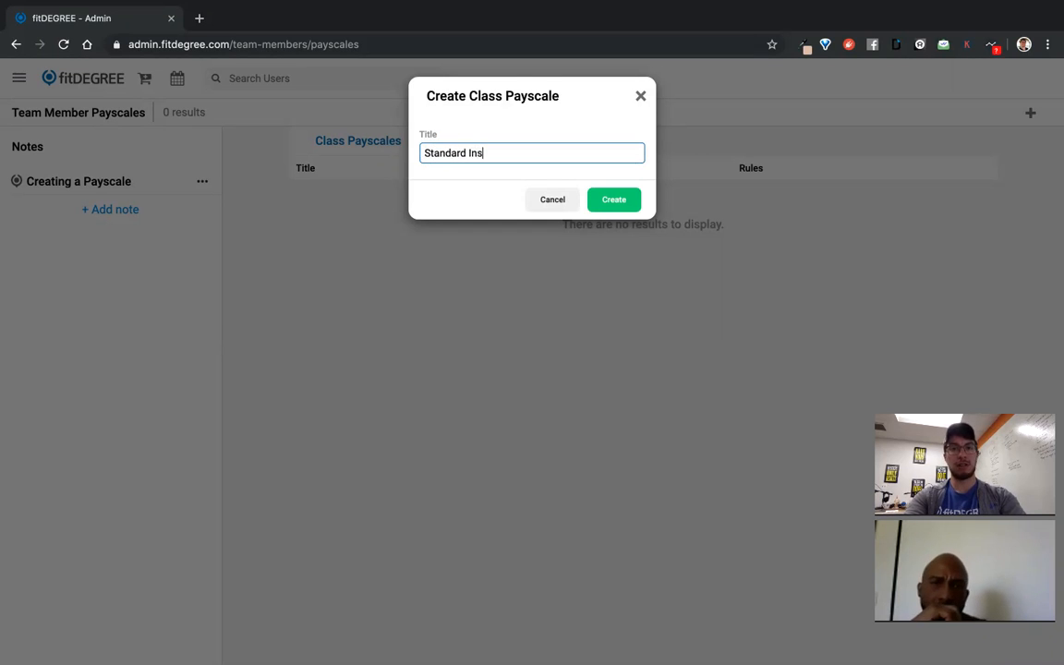
text(tructor Payscale)
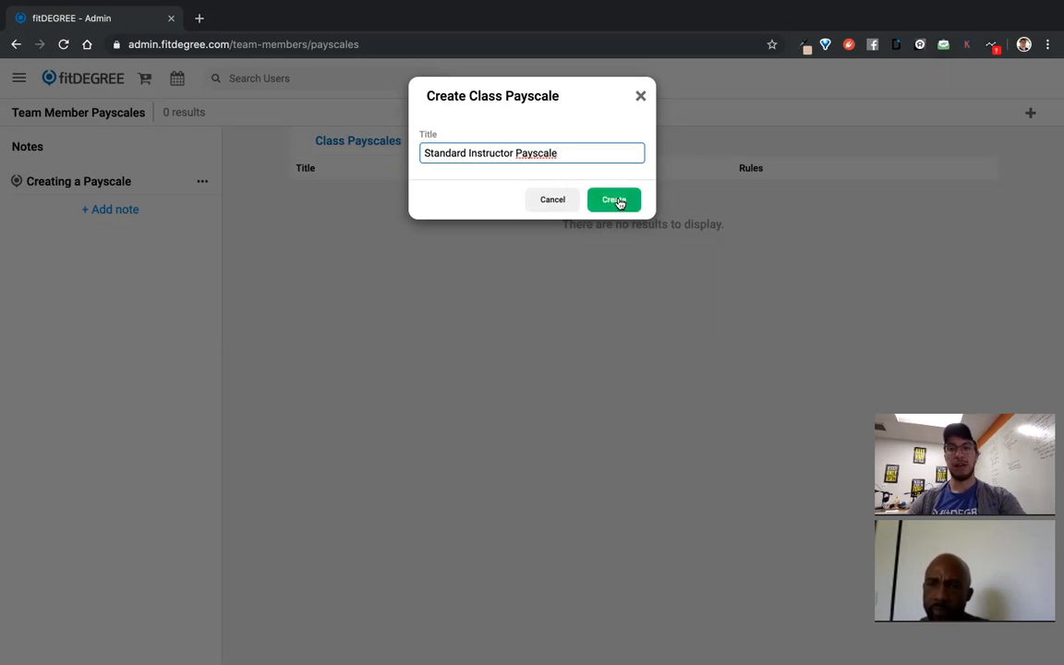
click(617, 202)
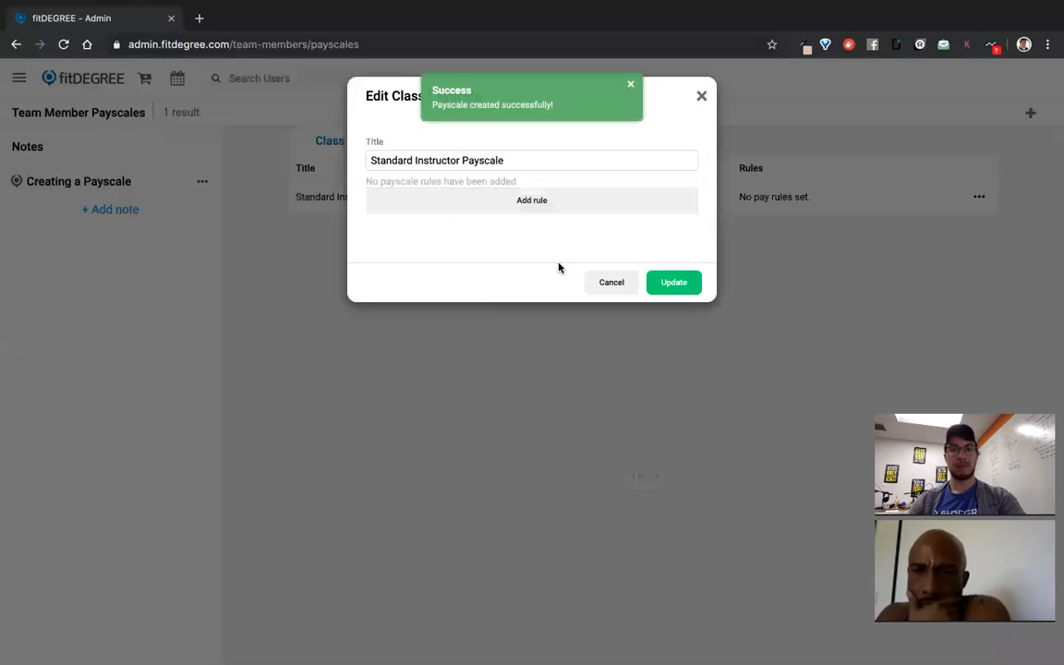
Add a pay rule named 'Core Class Pay Rule' with $30.00 base pay and $30.00 no-attendance pay
click(536, 204)
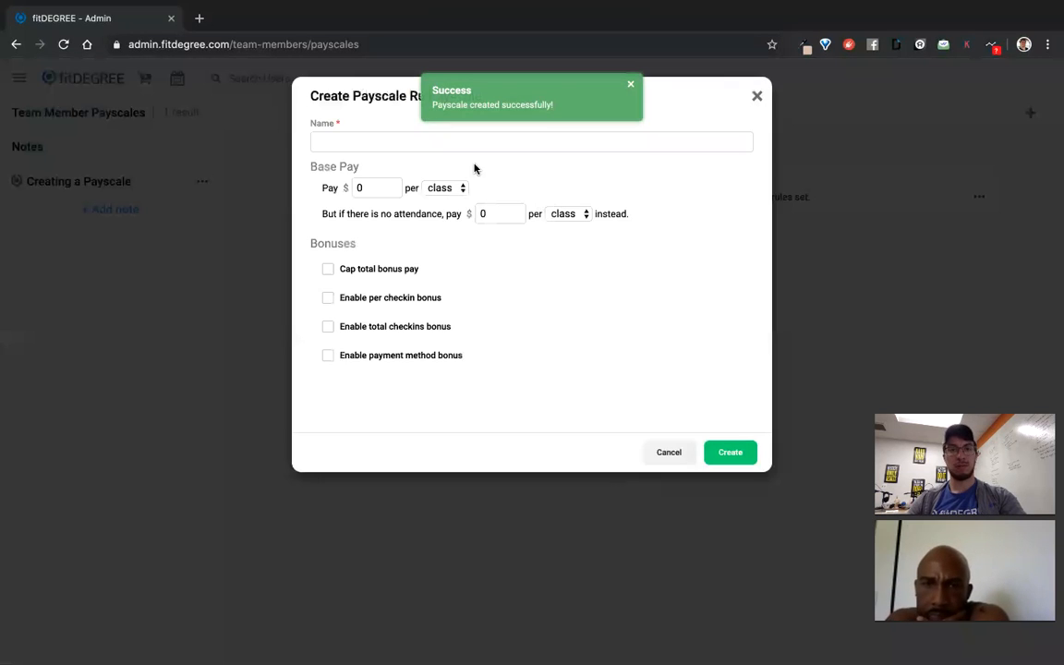
click(452, 138)
text(Core Class Pay Rule)
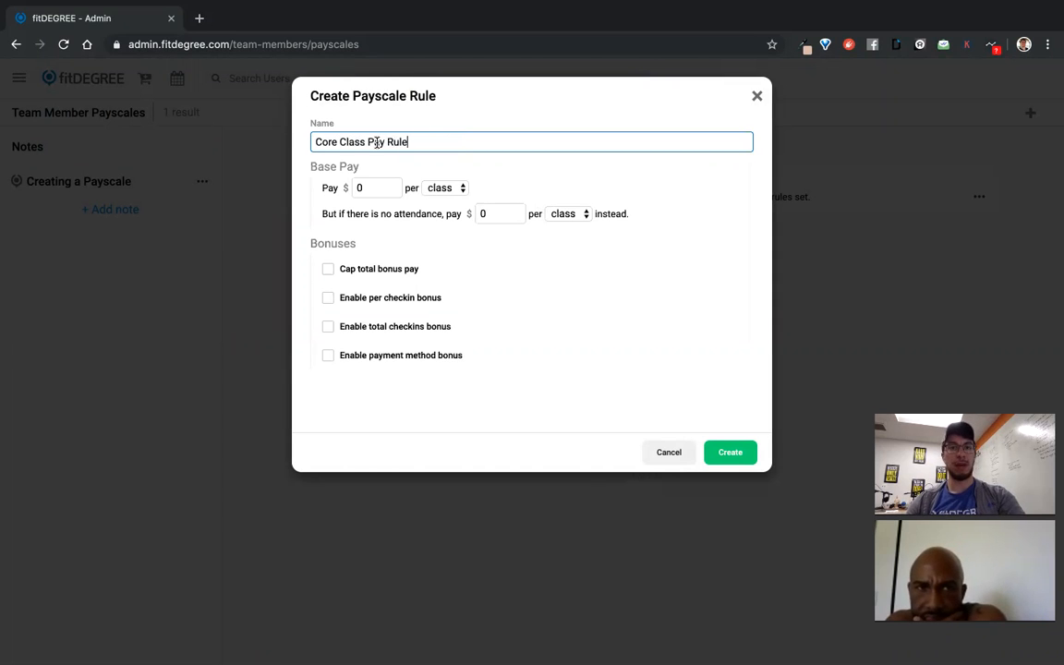
drag(376, 141, 312, 142)
click(312, 141)
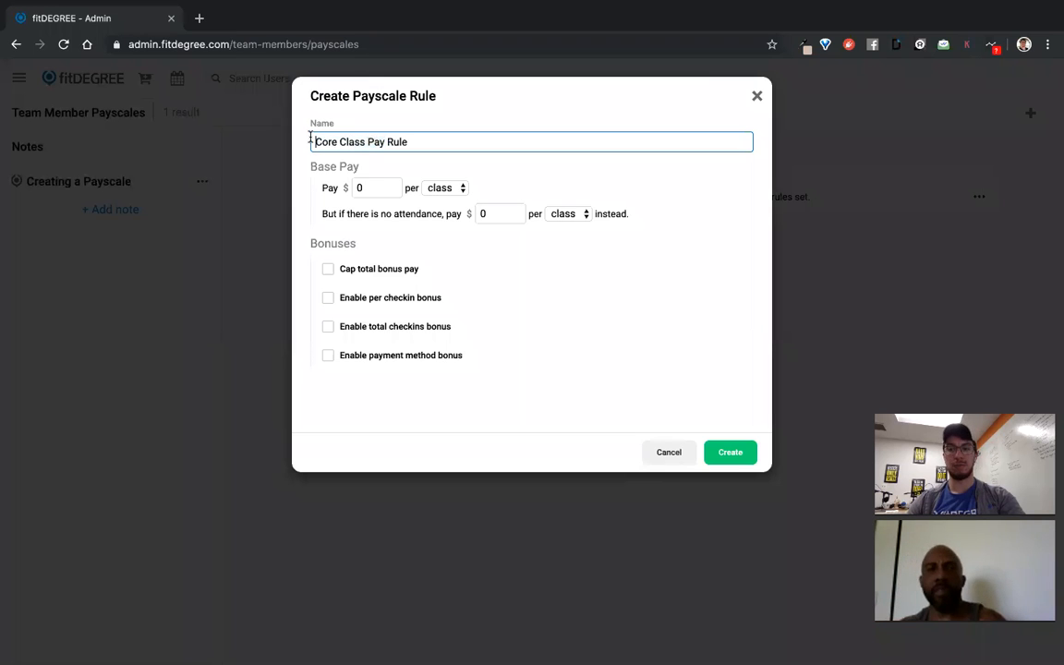
click(368, 187)
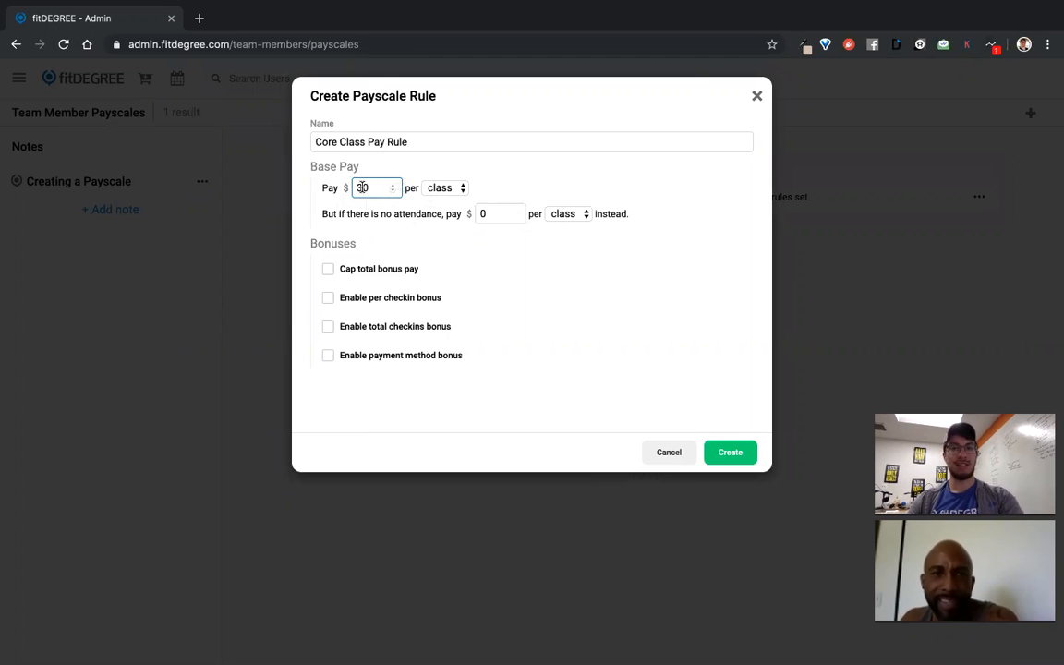
click(323, 192)
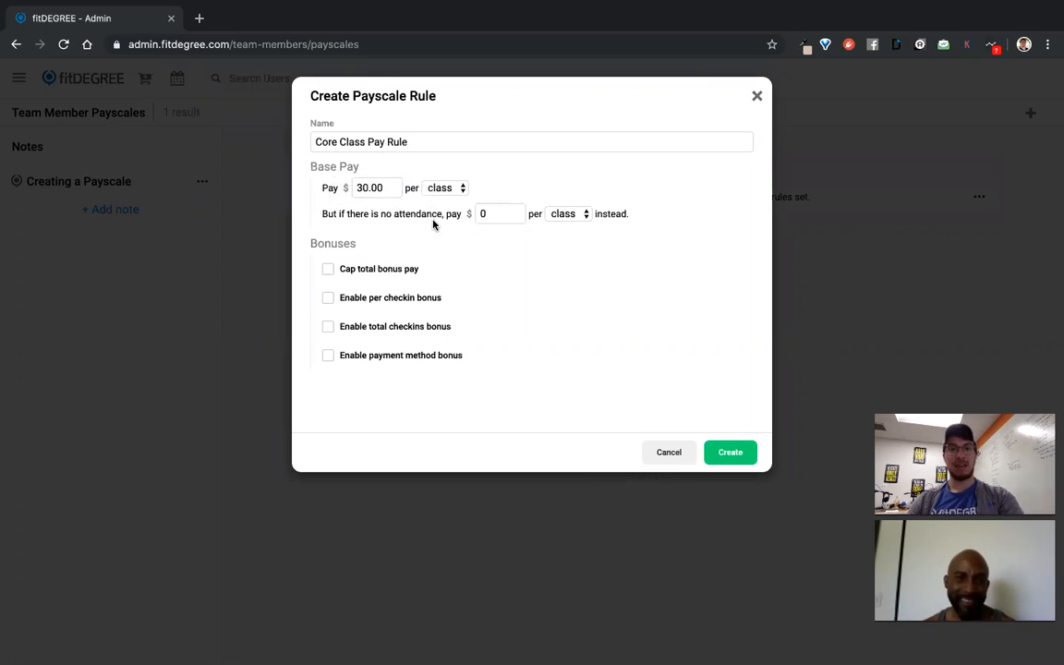
click(495, 214)
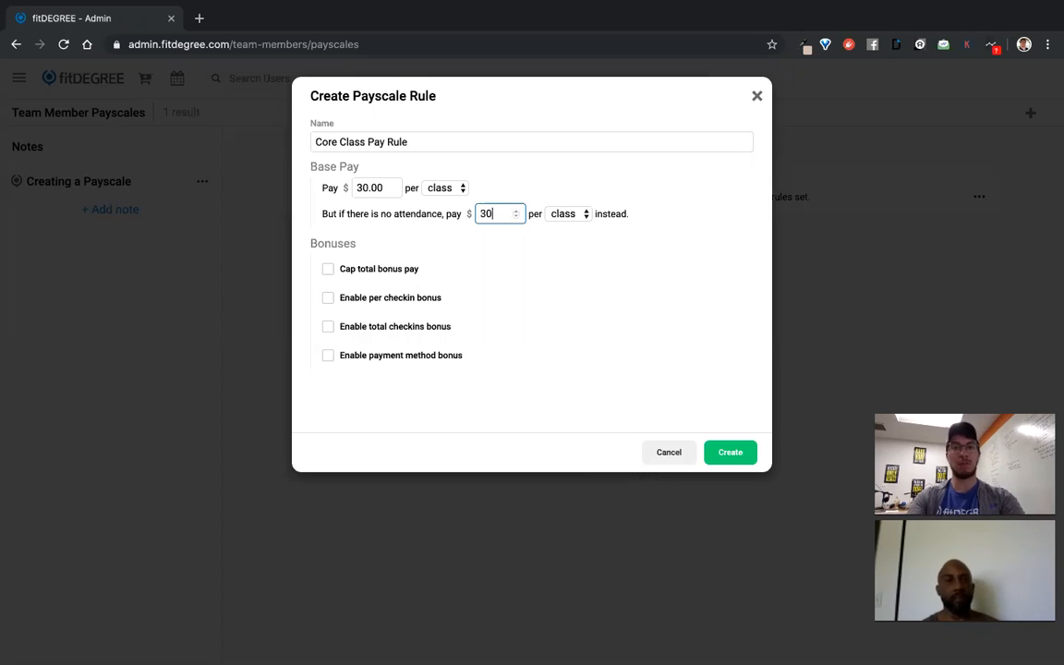
click(518, 271)
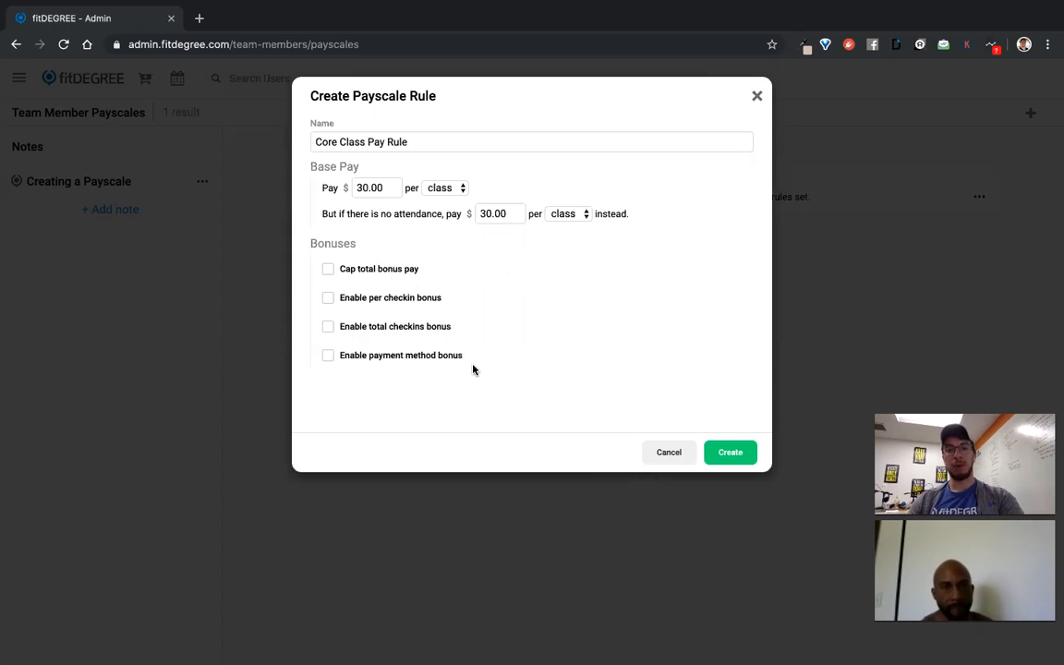
click(366, 269)
double_click(513, 293)
text(20)
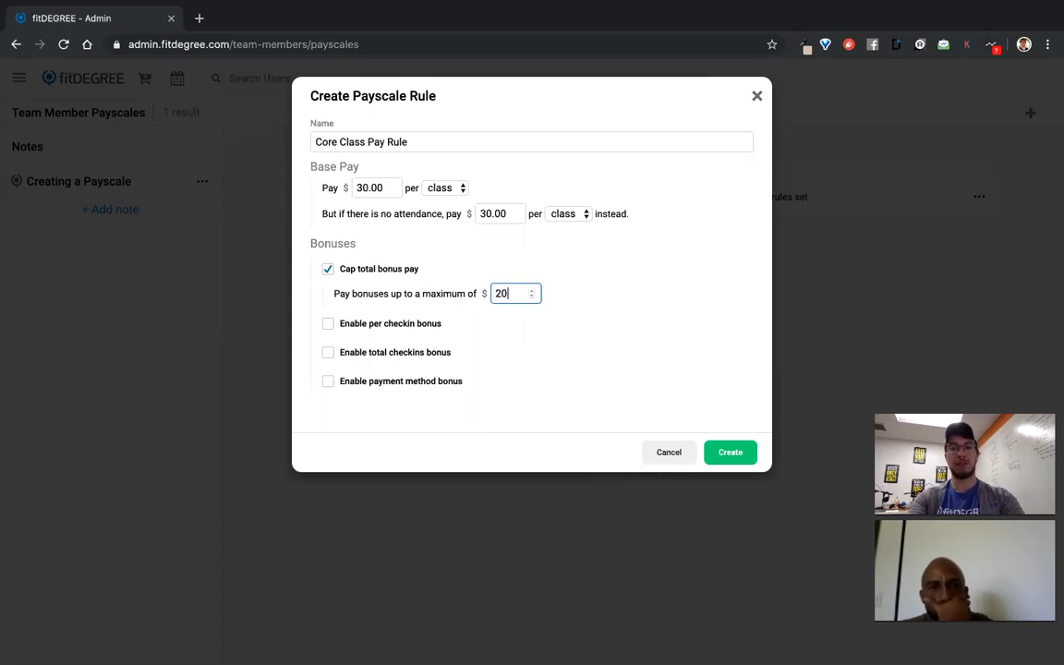
click(442, 266)
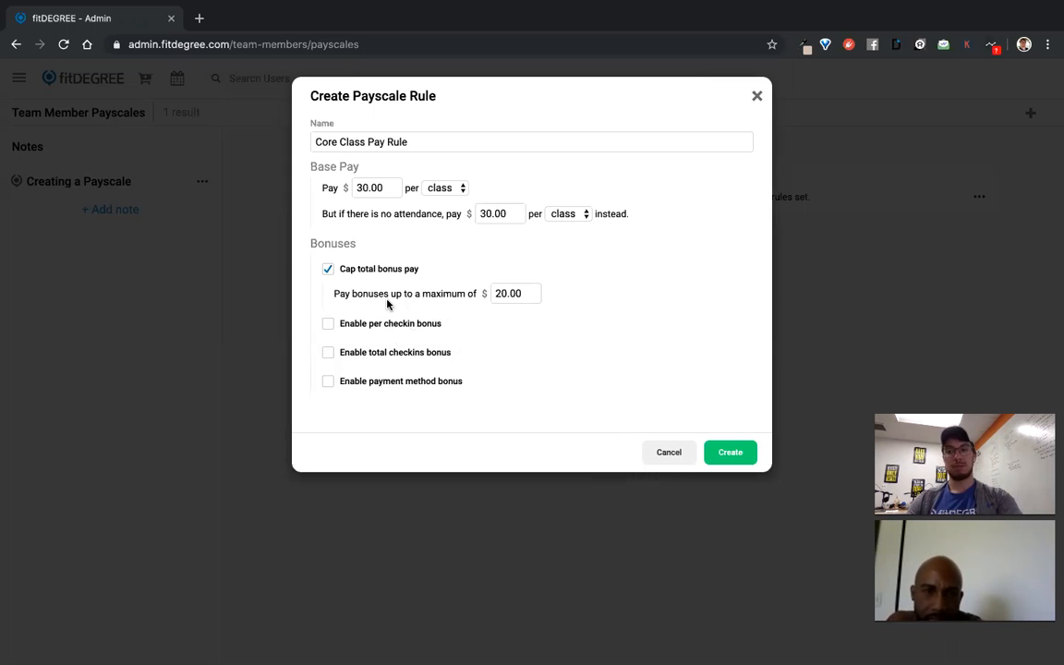
click(341, 268)
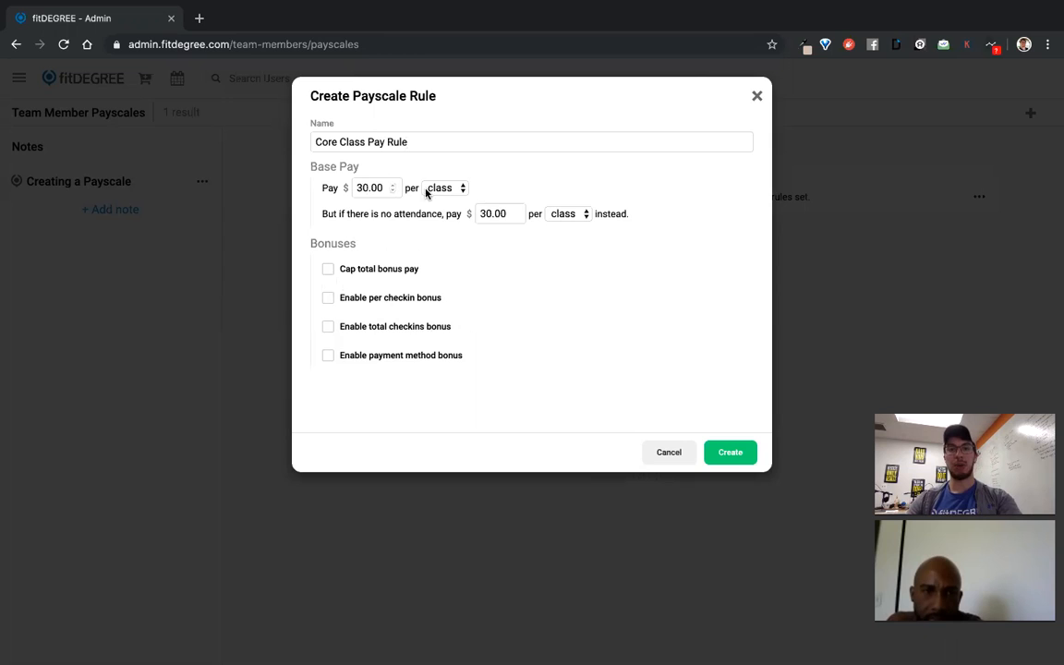
double_click(482, 213)
click(519, 332)
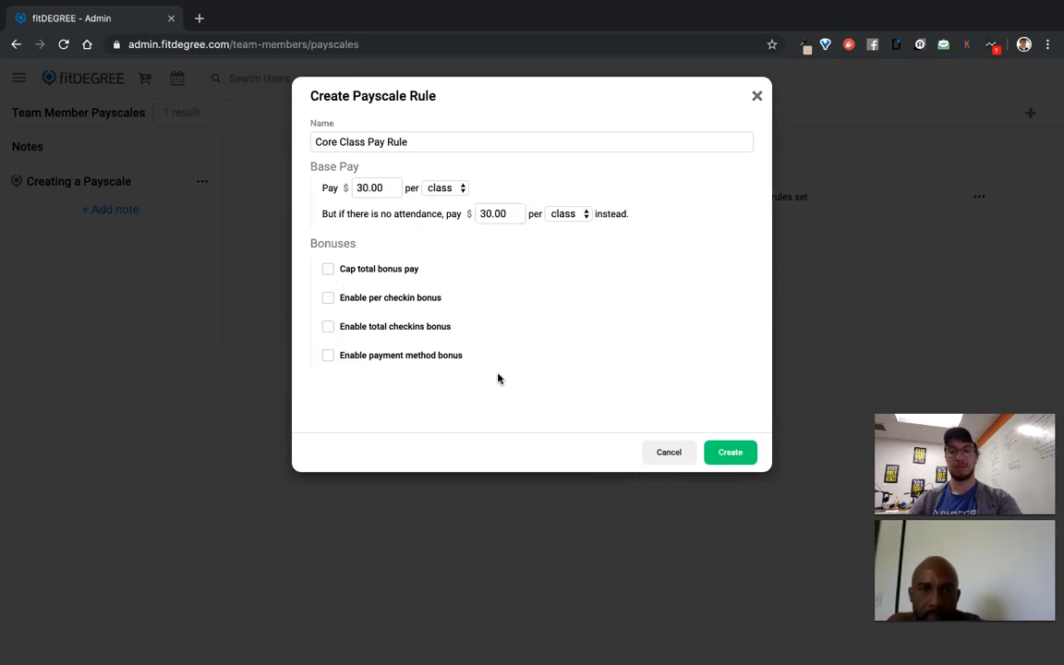
Create Core Class Pay Rule, assign it to Core Class Group, and update the payscale
click(730, 452)
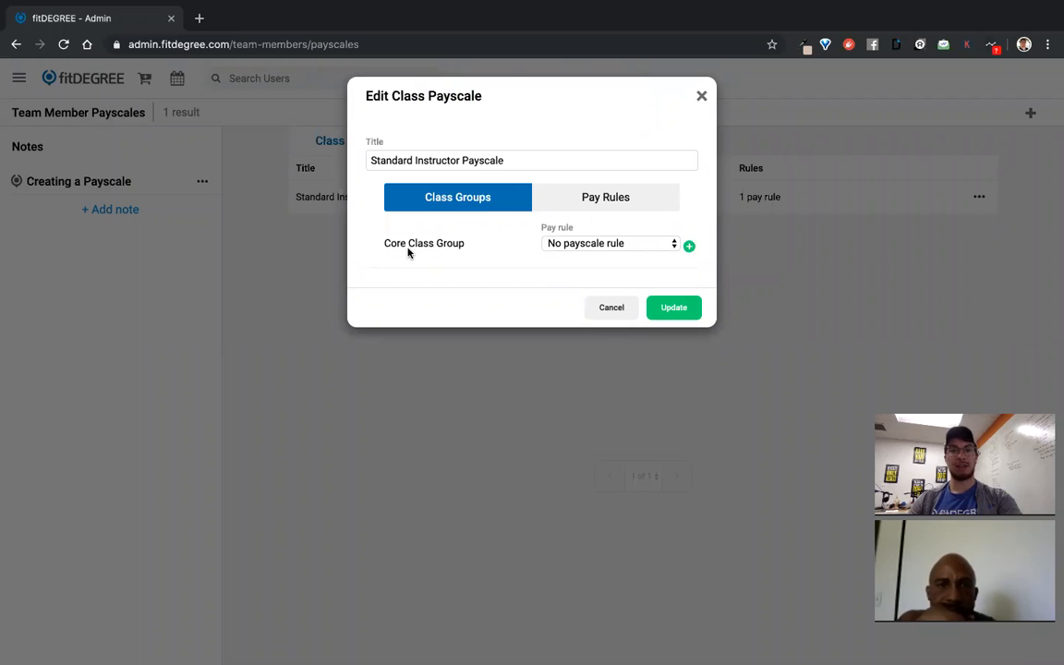
click(608, 199)
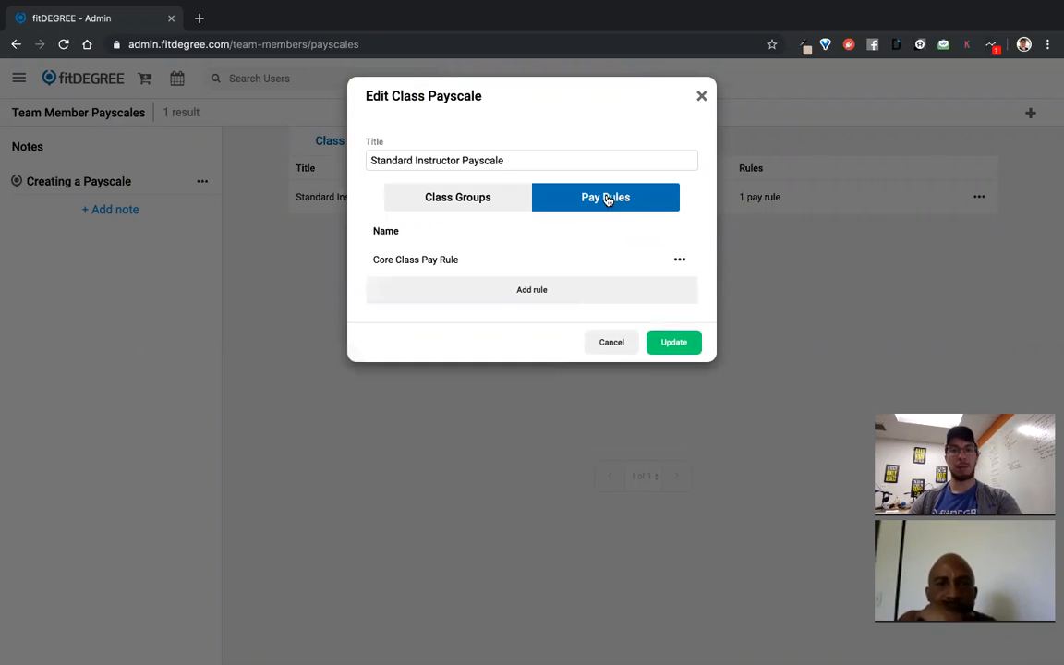
click(438, 205)
click(576, 247)
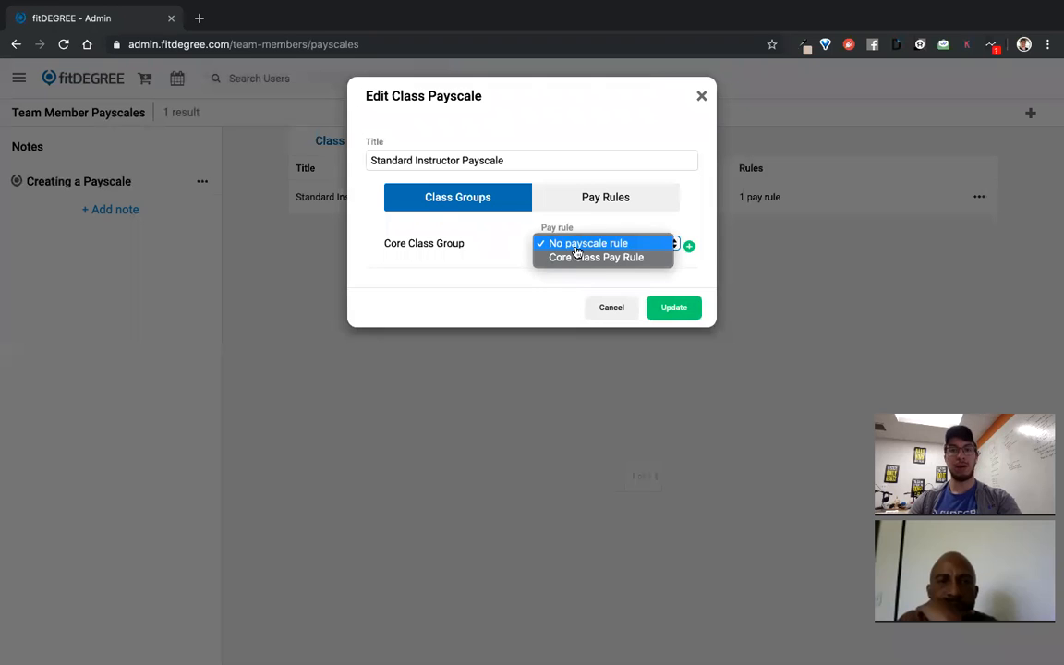
click(578, 258)
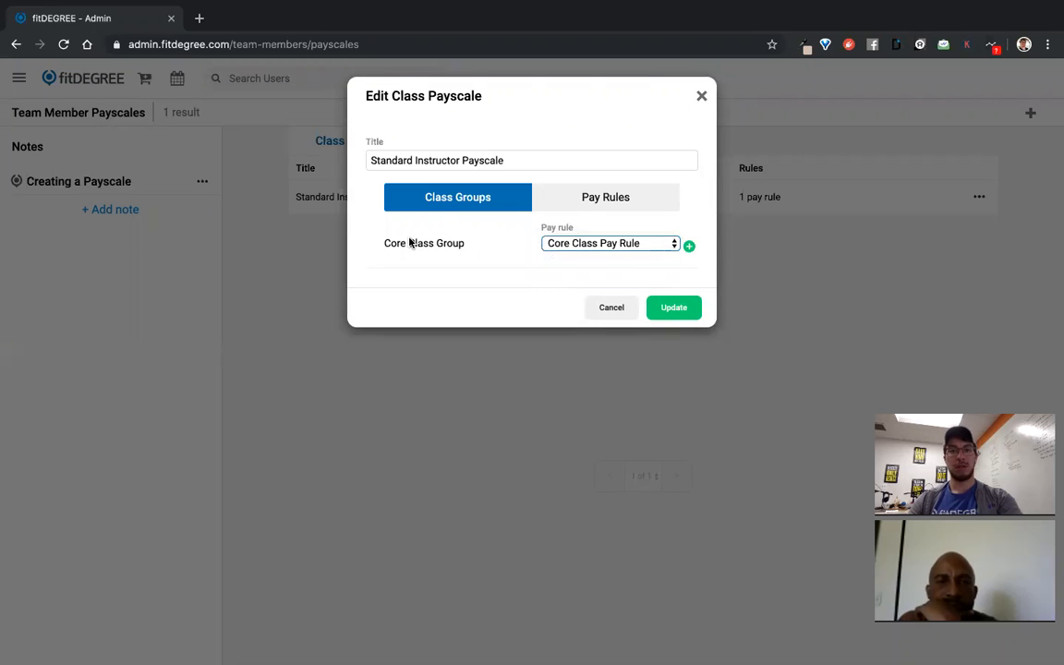
click(674, 307)
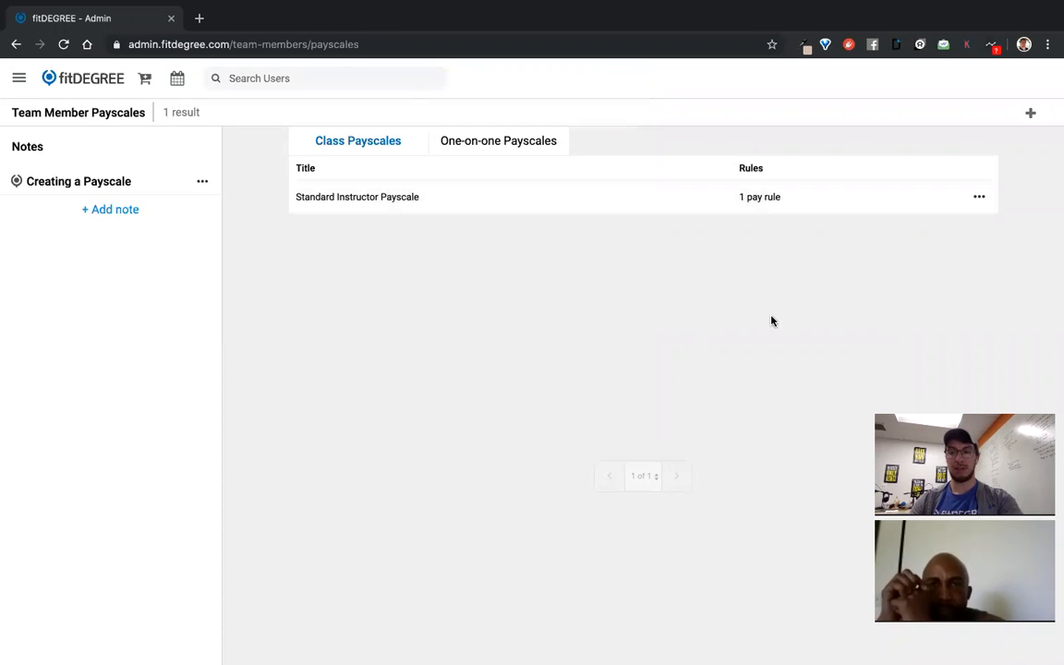
click(498, 144)
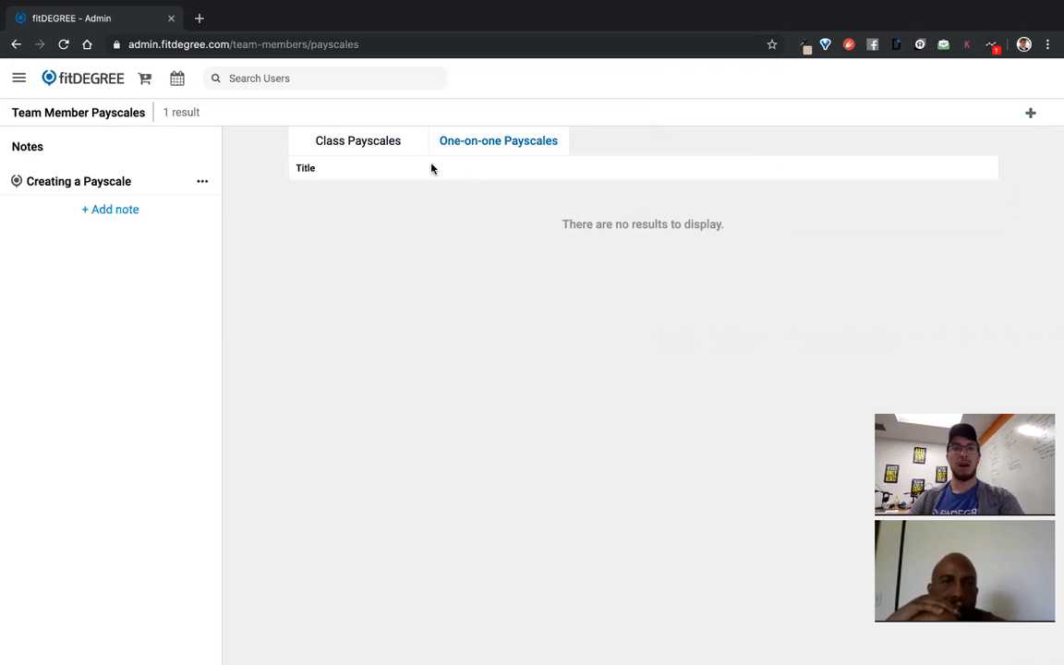
click(365, 145)
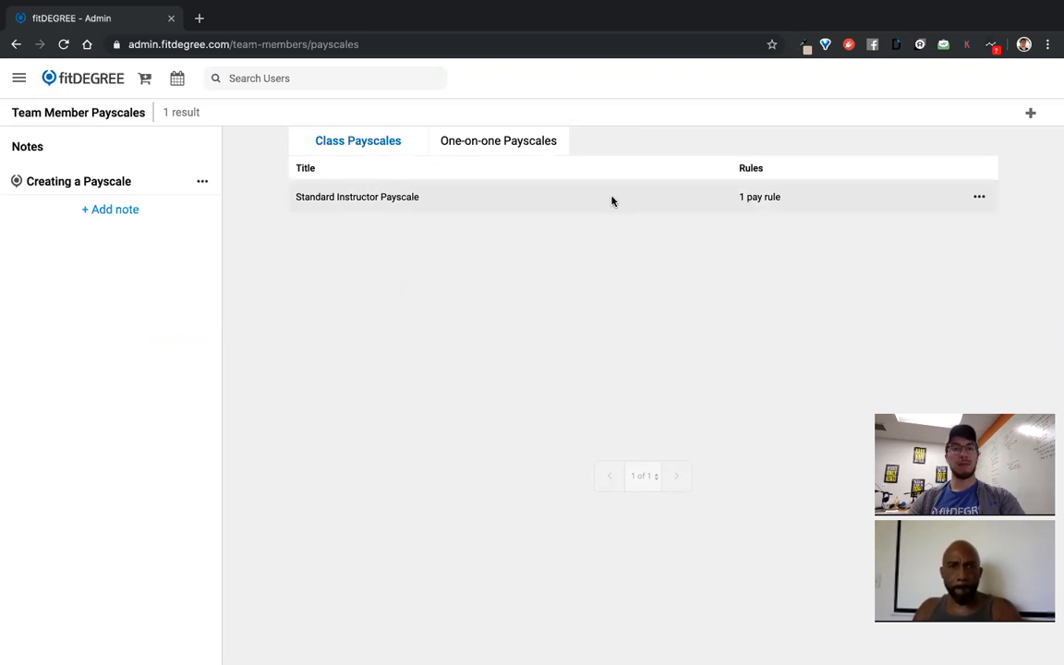
Open the second team member from the Team Members list for editing
click(18, 78)
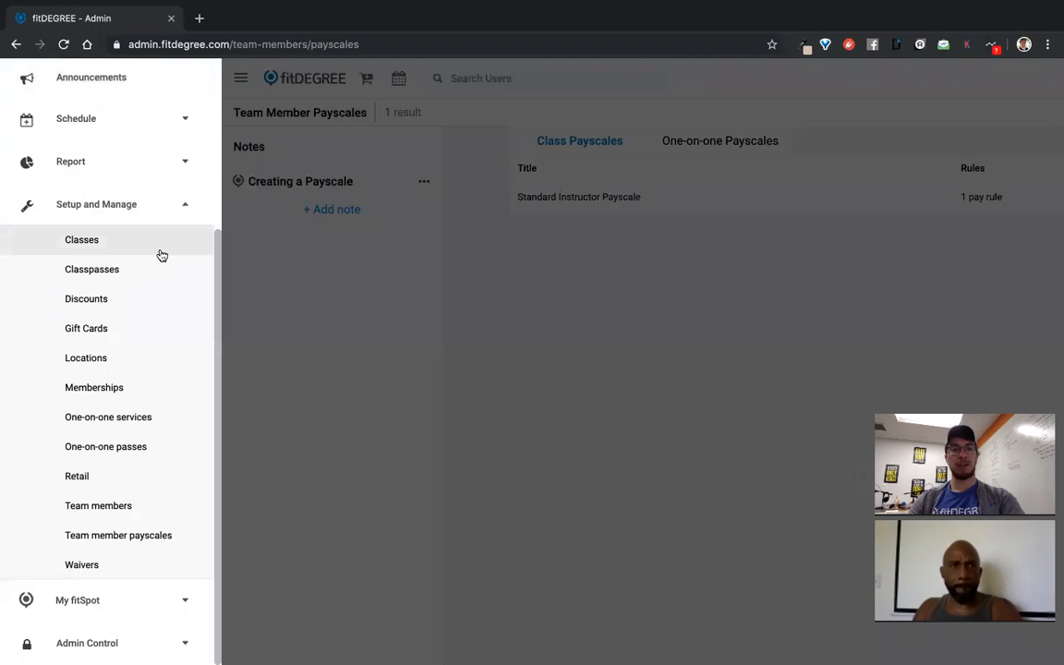
click(554, 230)
click(19, 77)
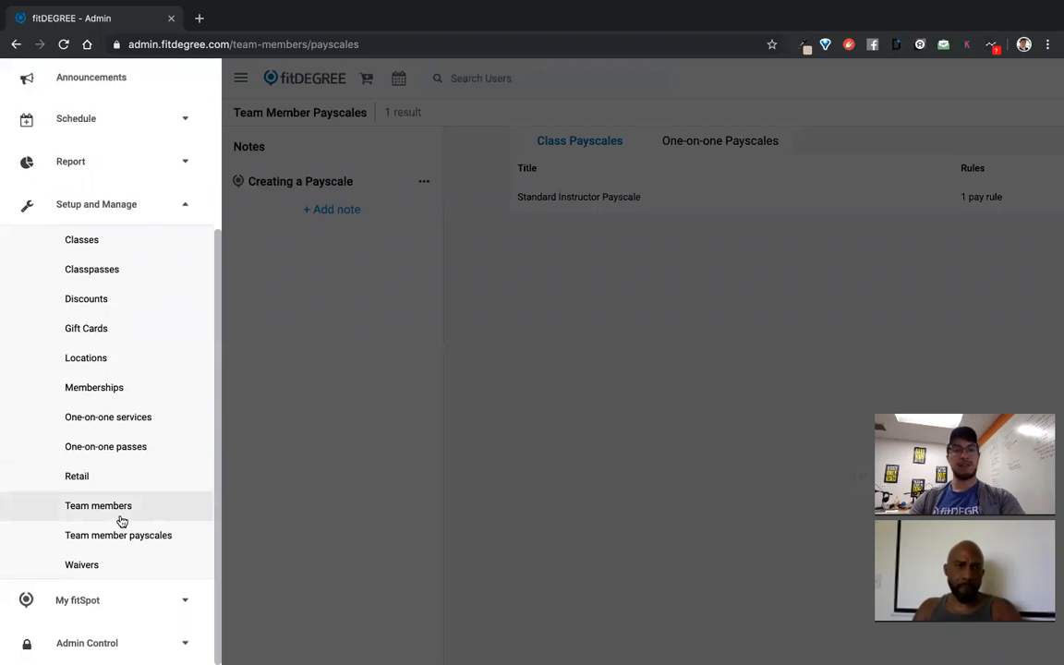
click(98, 506)
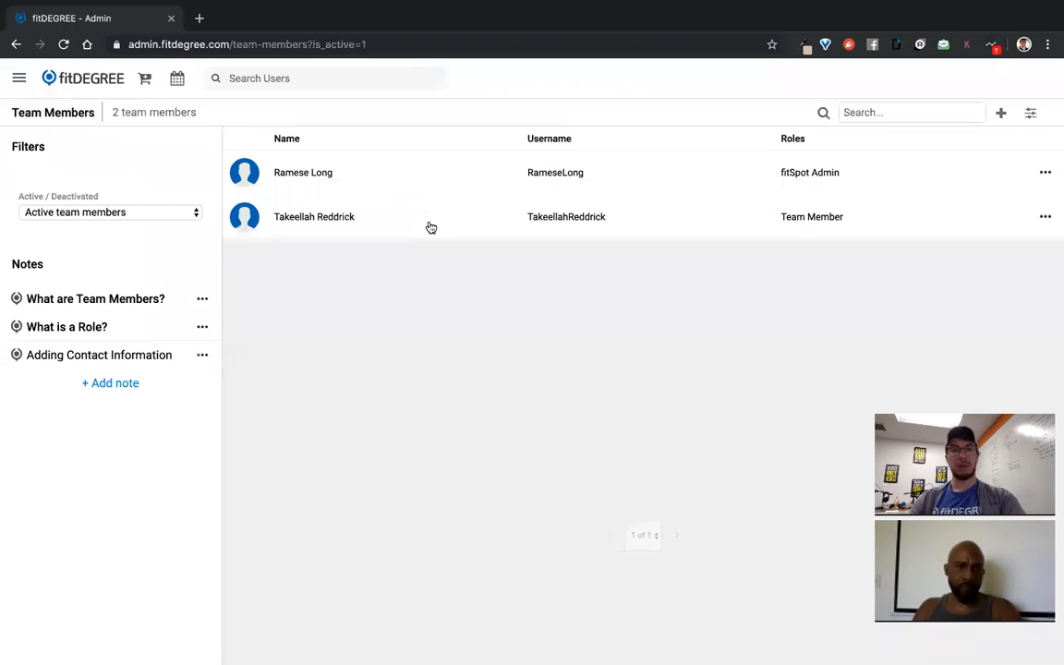
click(379, 218)
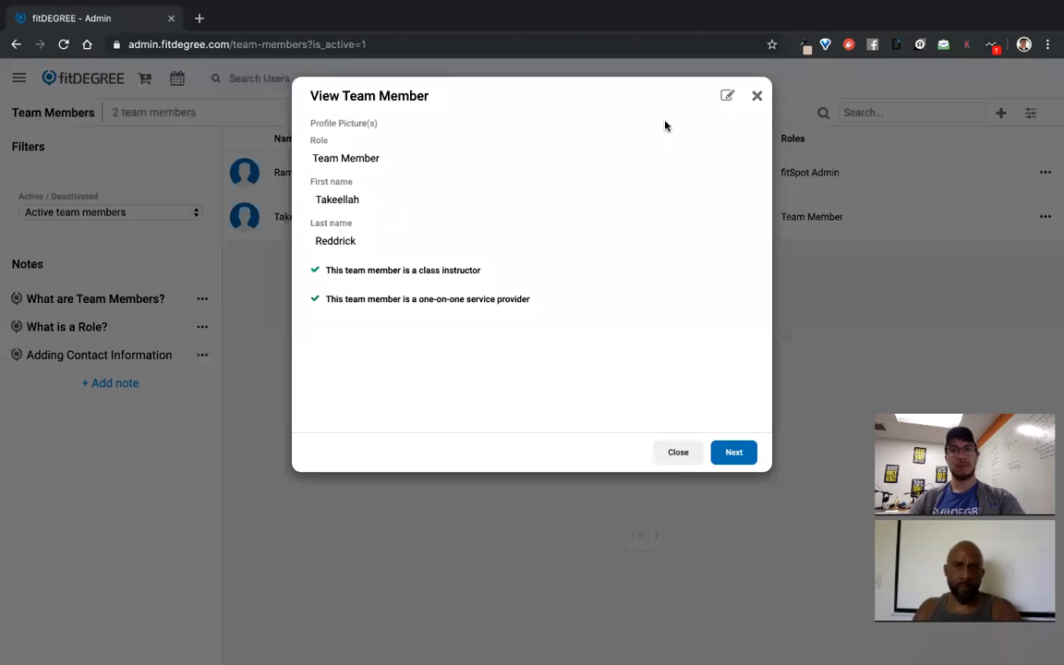
click(730, 95)
click(737, 452)
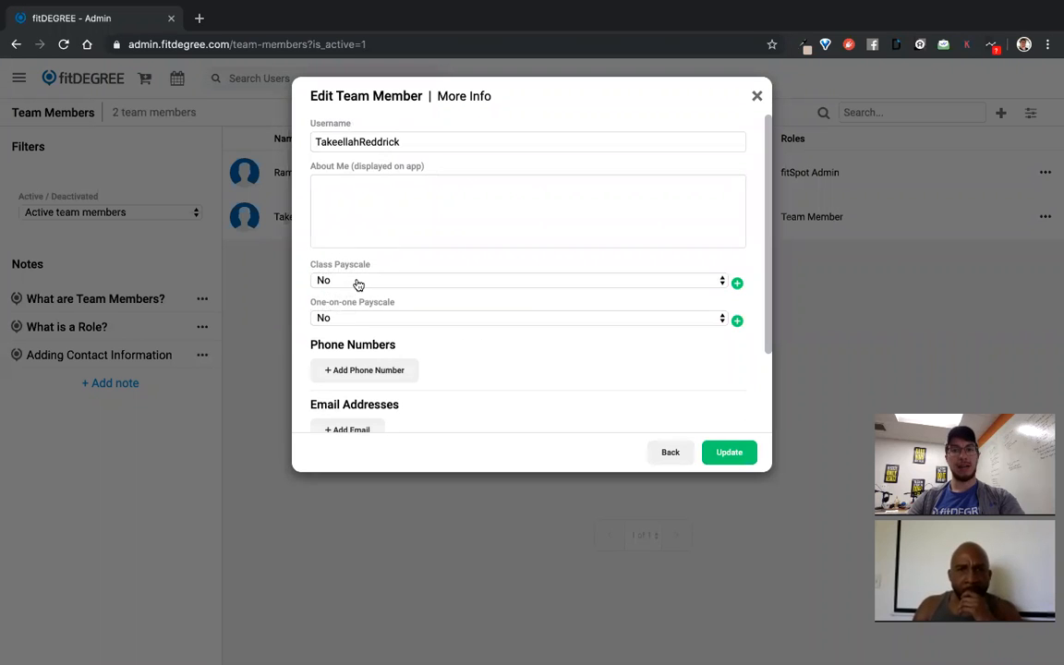
Assign Standard Instructor Payscale as their class payscale and save
click(318, 280)
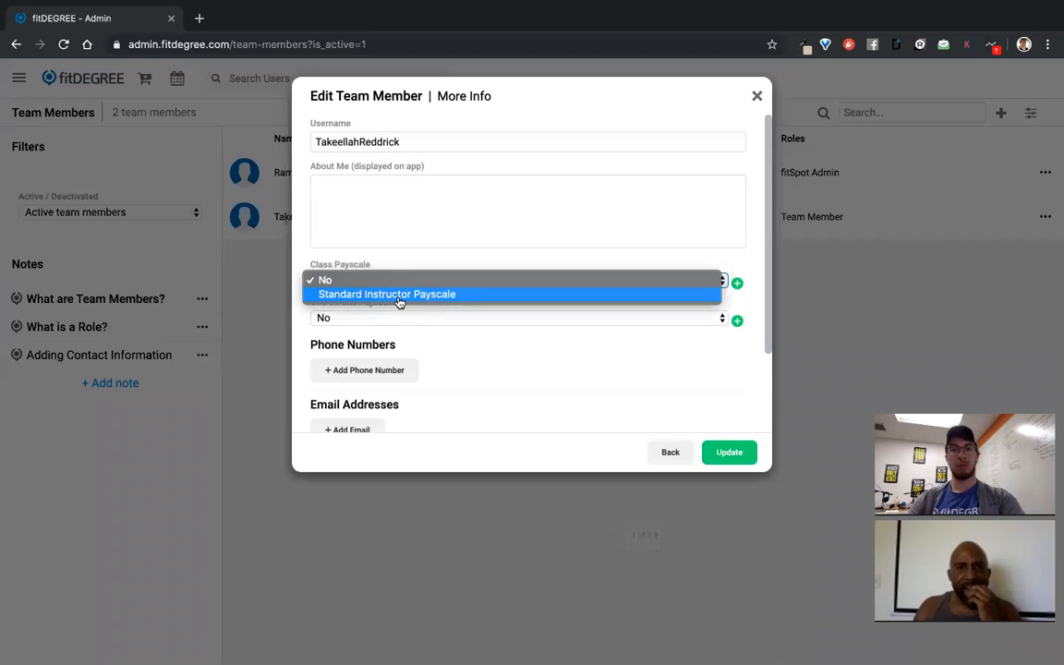
click(399, 294)
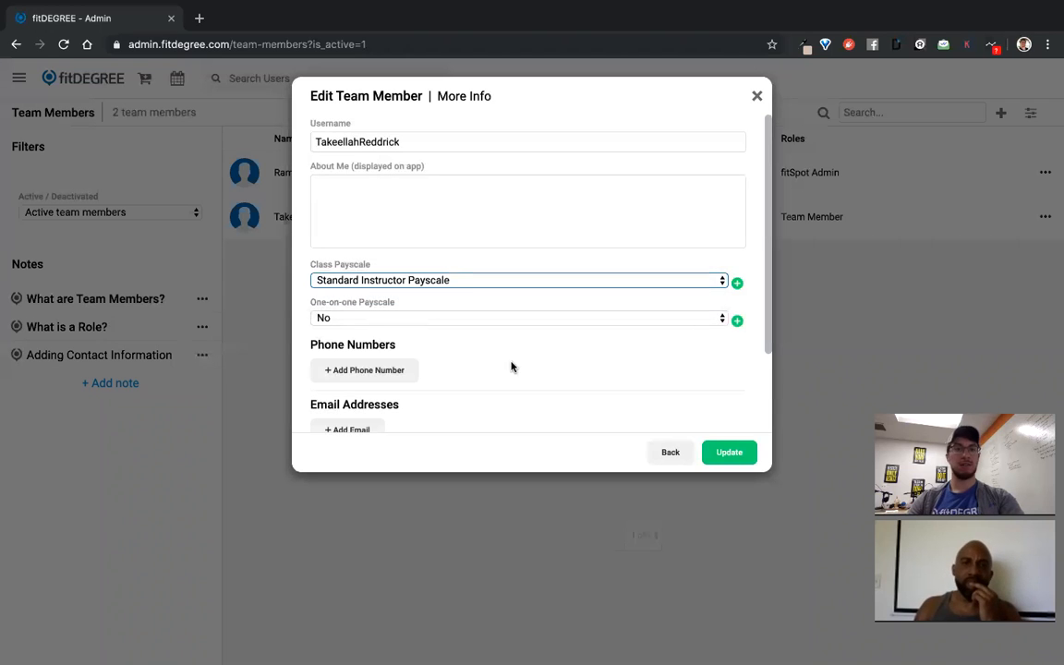
click(729, 452)
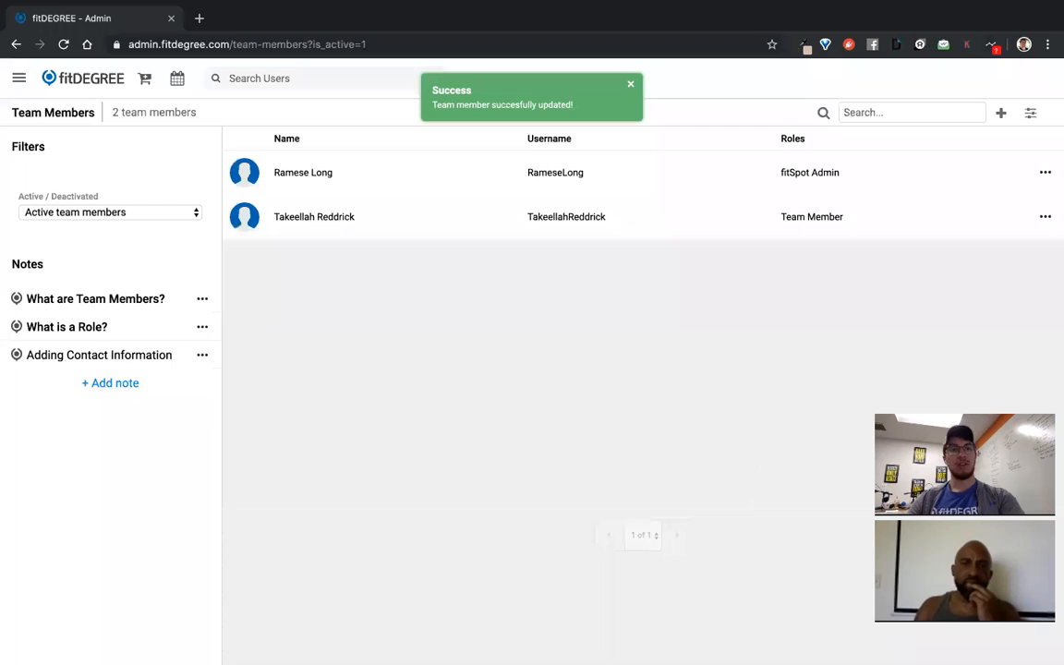
Open the Team Member Payouts report for 8/26/2019–9/9/2019
click(18, 77)
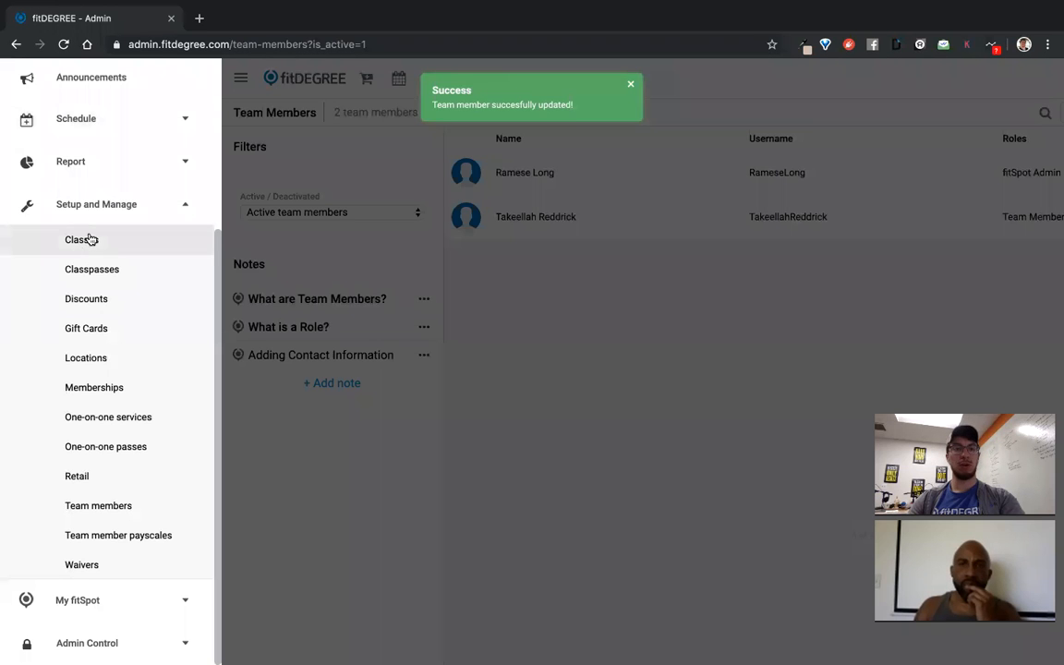
click(76, 162)
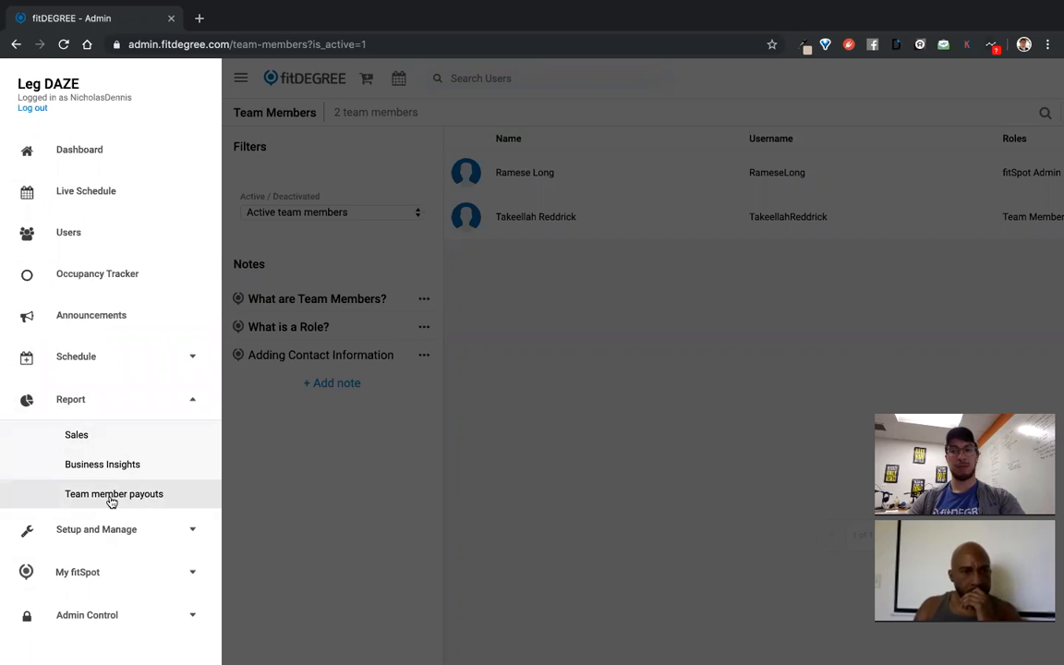
click(112, 497)
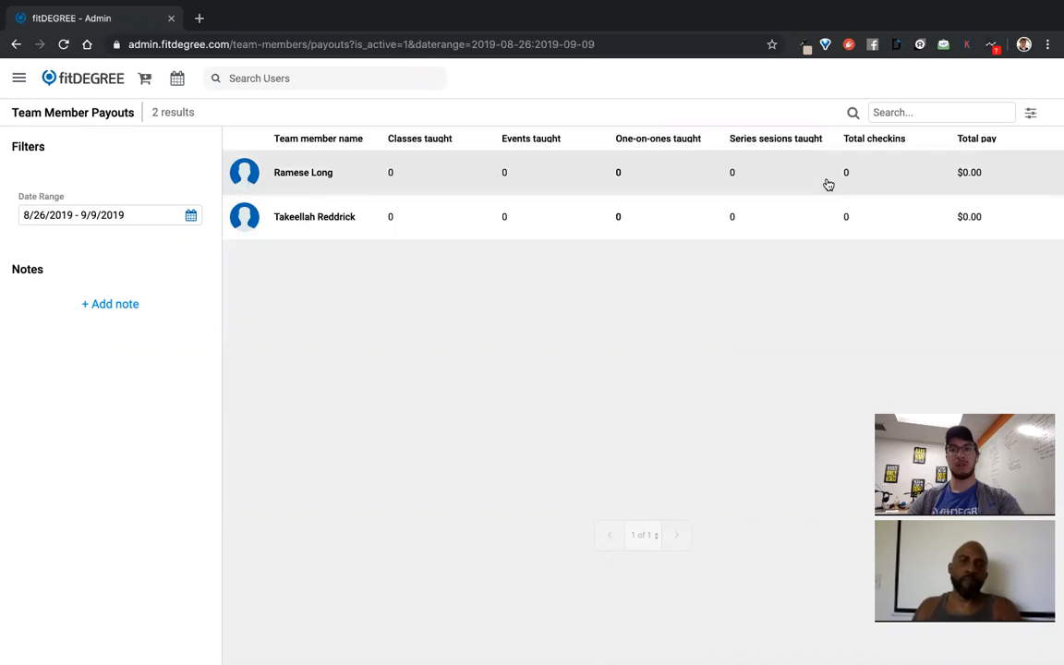
click(189, 217)
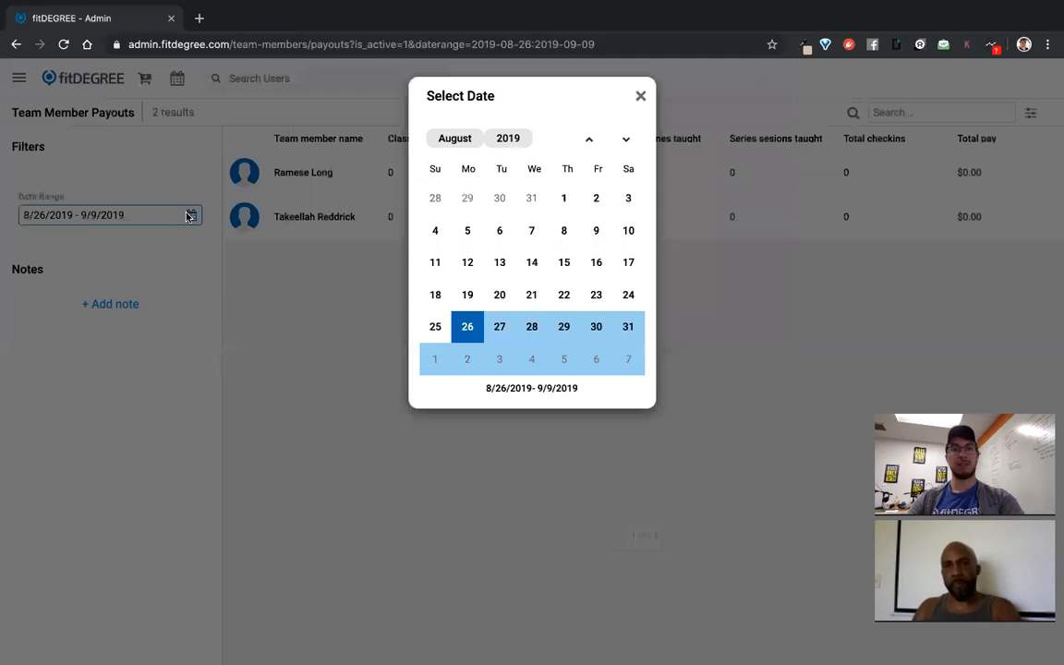
click(642, 97)
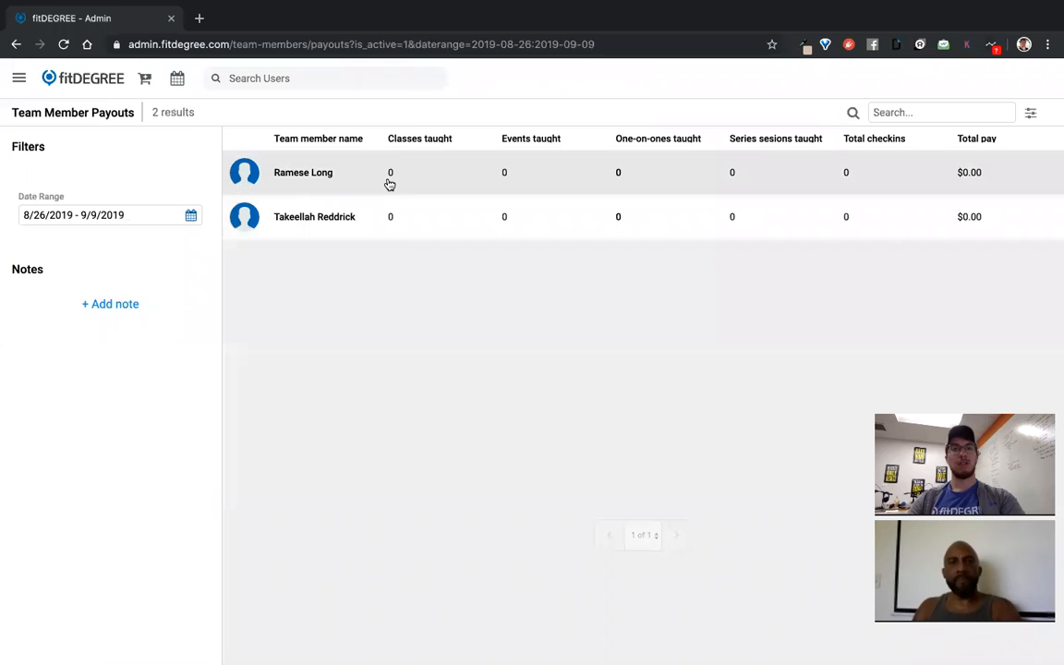
Review both members' payout details, the new member showing $0.00, then return to the dashboard
click(390, 181)
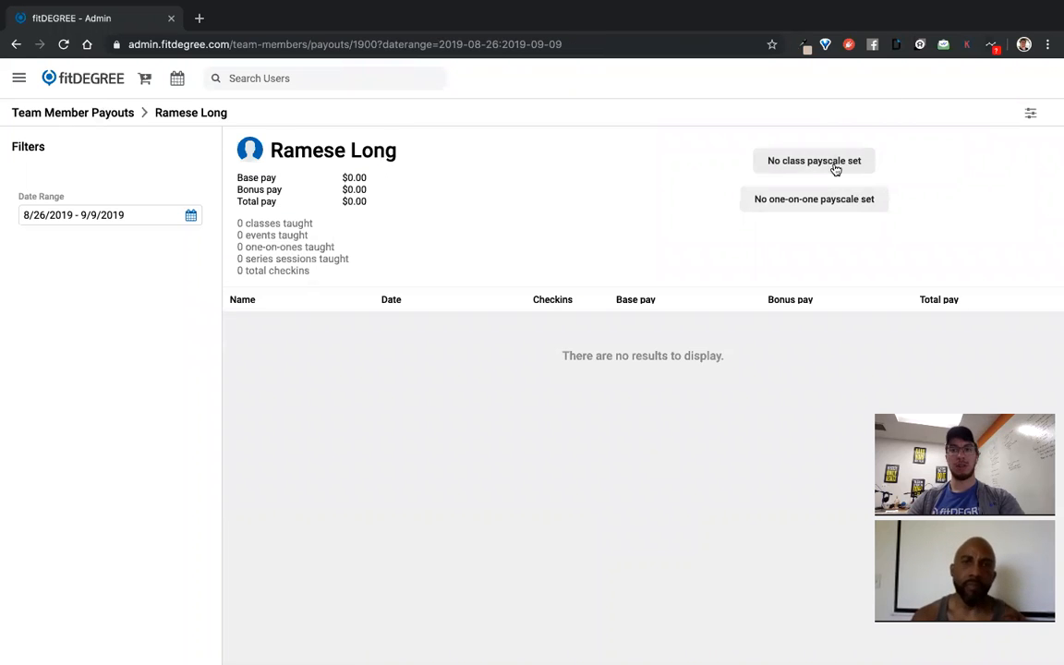
click(93, 115)
click(415, 218)
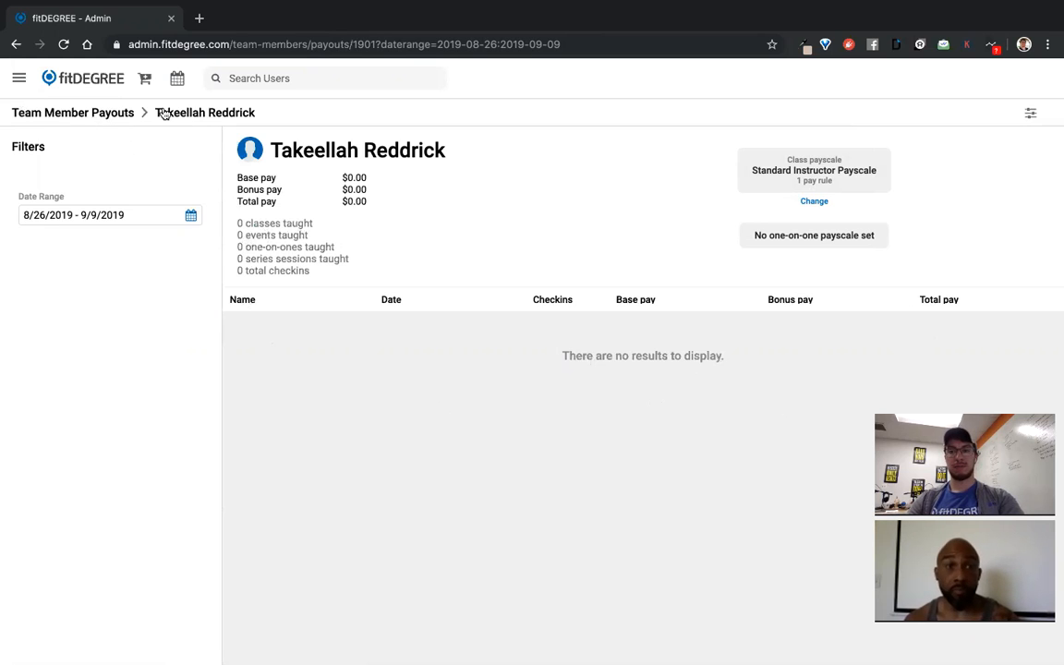
click(67, 77)
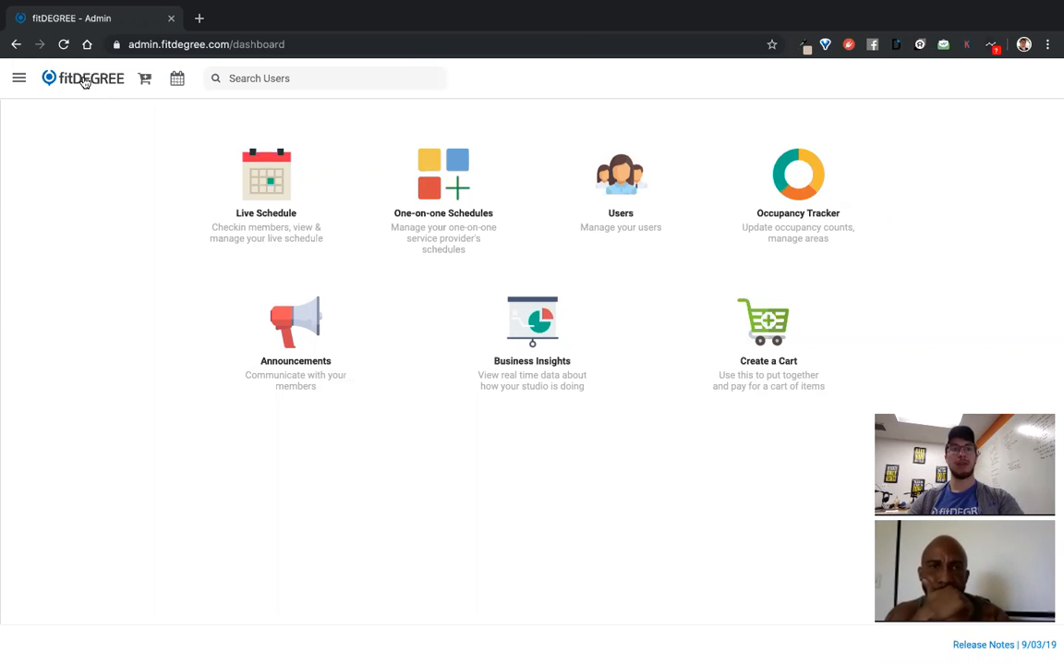
Navigate through Setup and Manage to the Classpasses page, which lists 0 classpasses
click(20, 81)
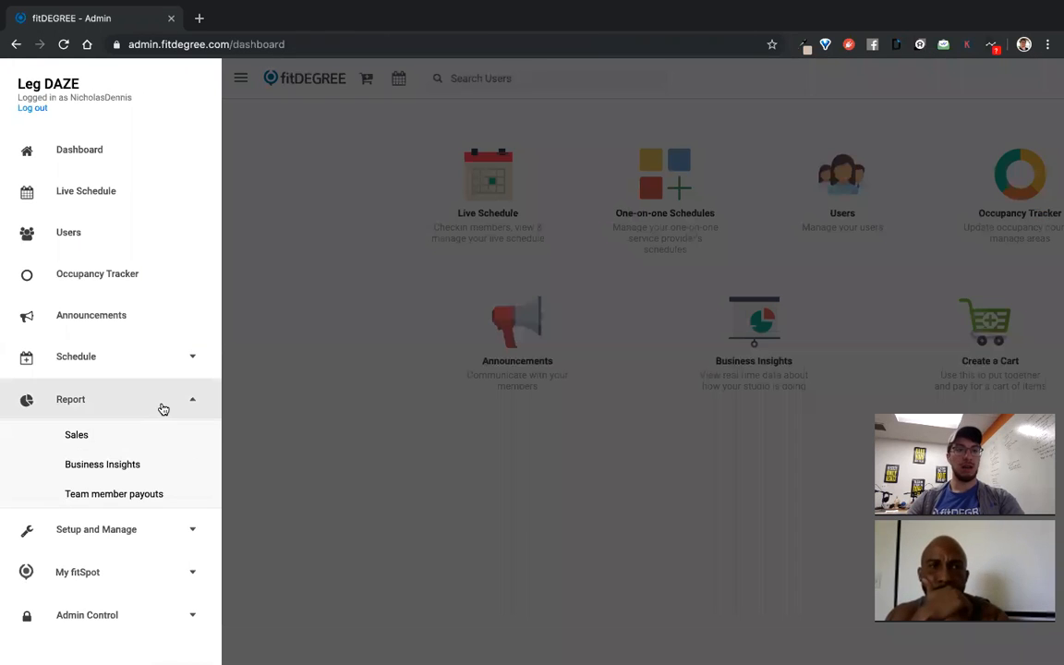
click(161, 408)
click(151, 447)
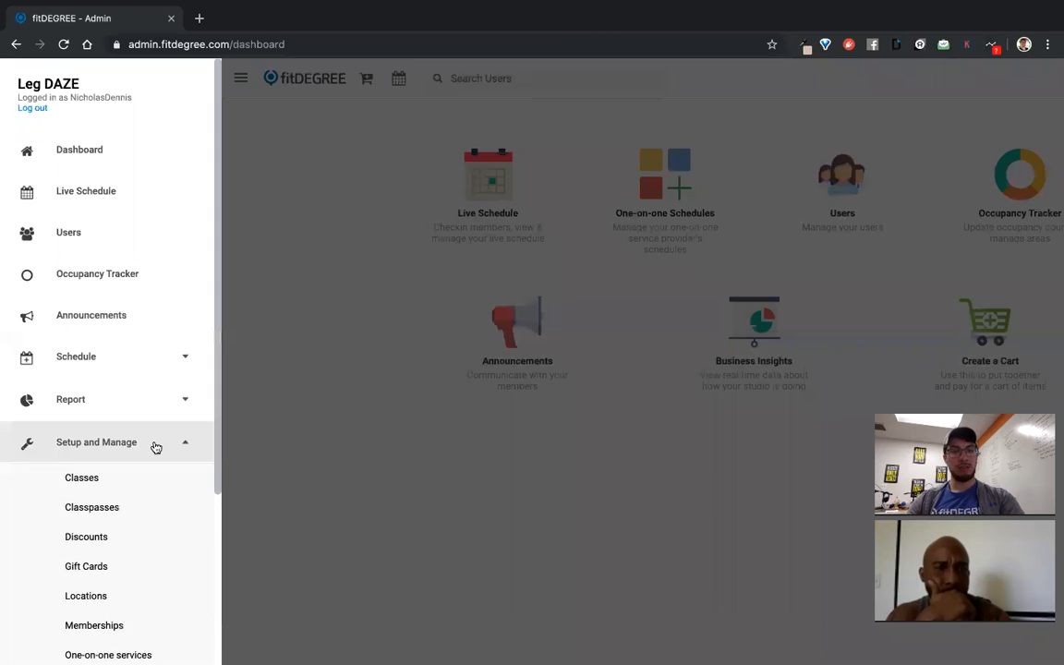
scroll(155, 447, down, 2)
scroll(157, 447, down, 1)
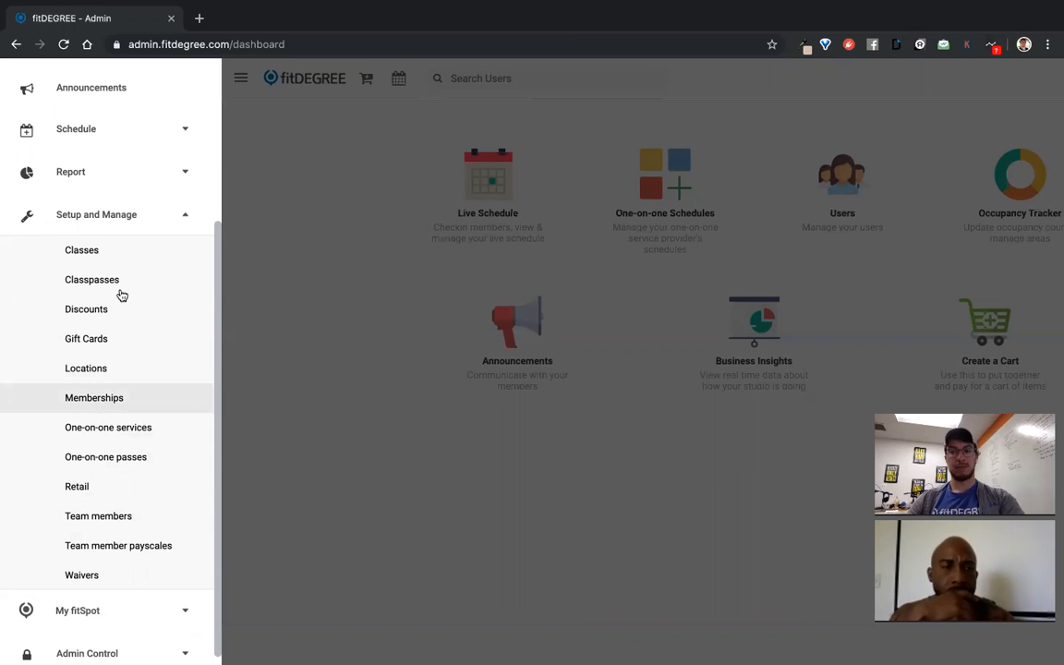
click(130, 284)
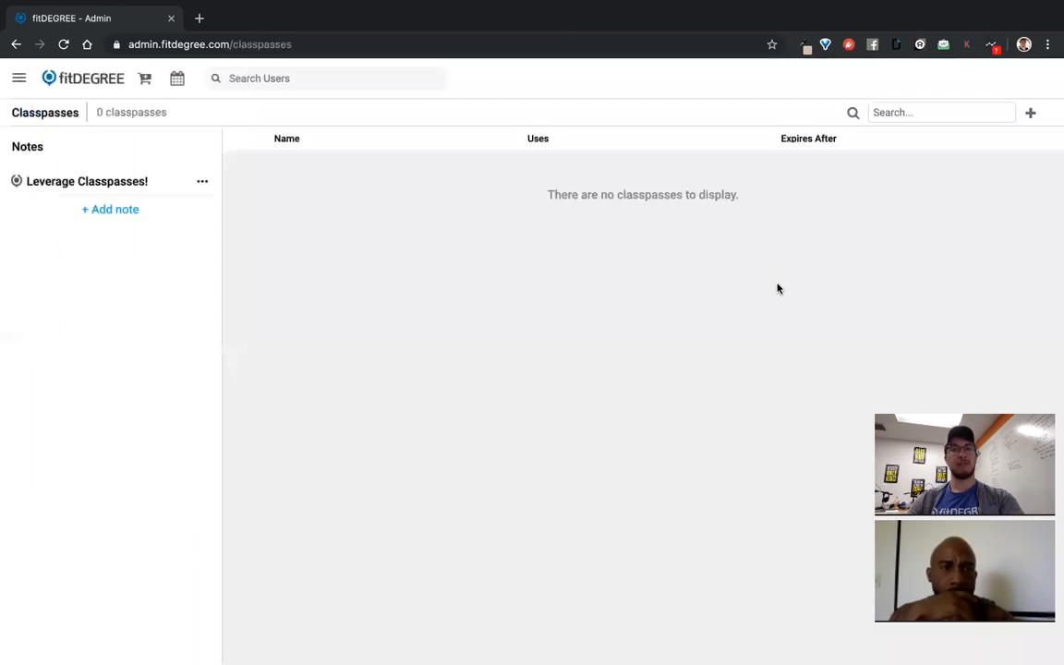
click(1032, 114)
Enter the classpass title '10 Class Pack' with 10 uses
click(539, 144)
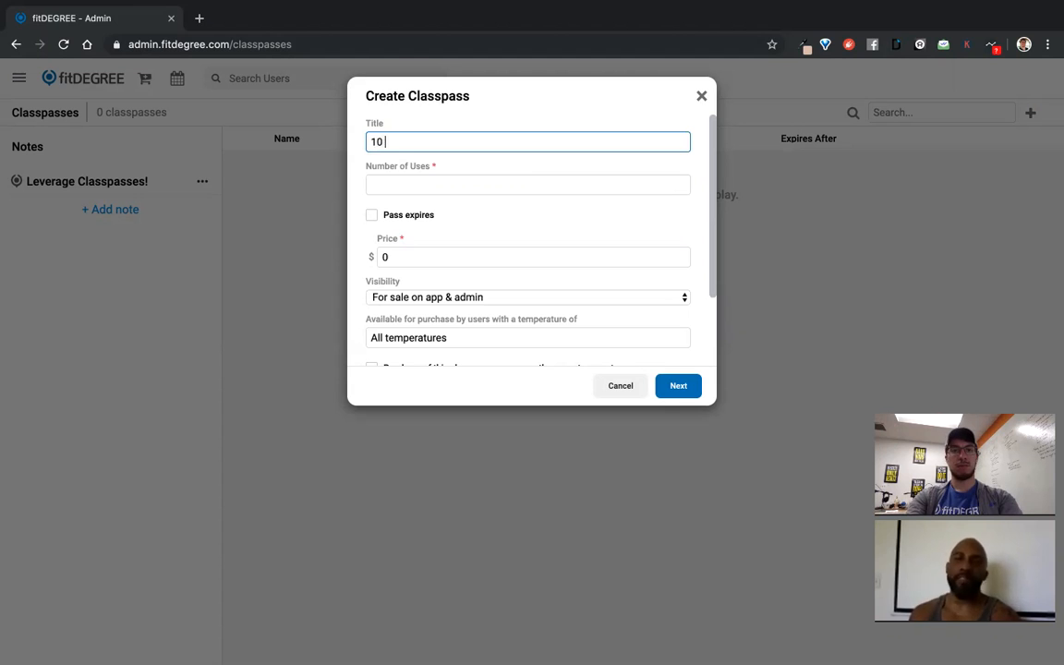
text(Pack)
key(Tab)
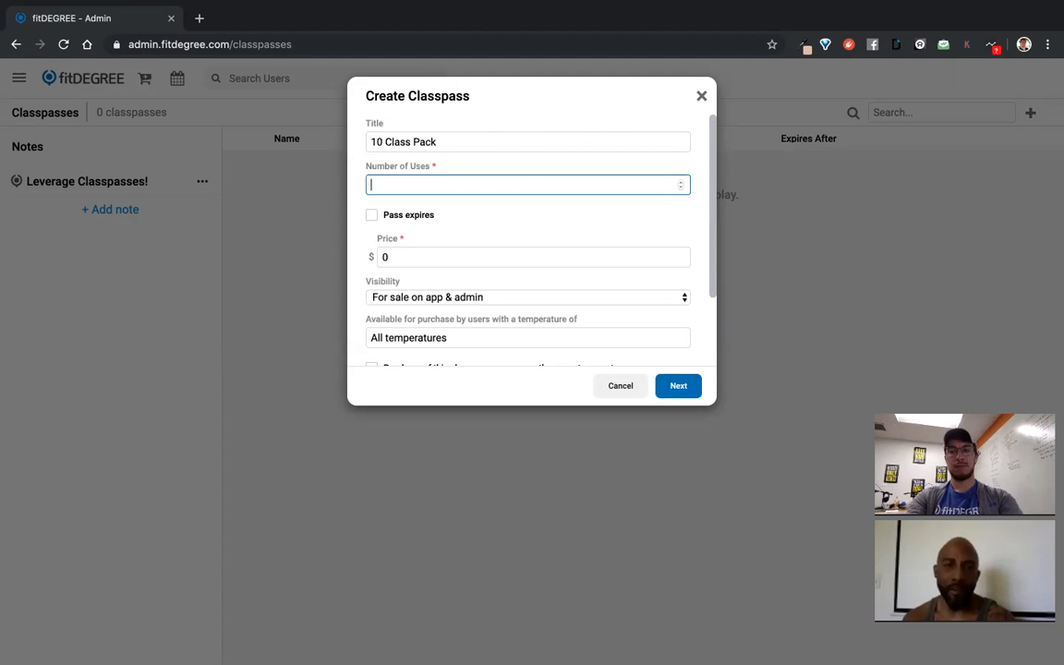
text(10)
Make the pass expire 90 days after purchase and price it at $150
click(371, 216)
drag(475, 236, 442, 237)
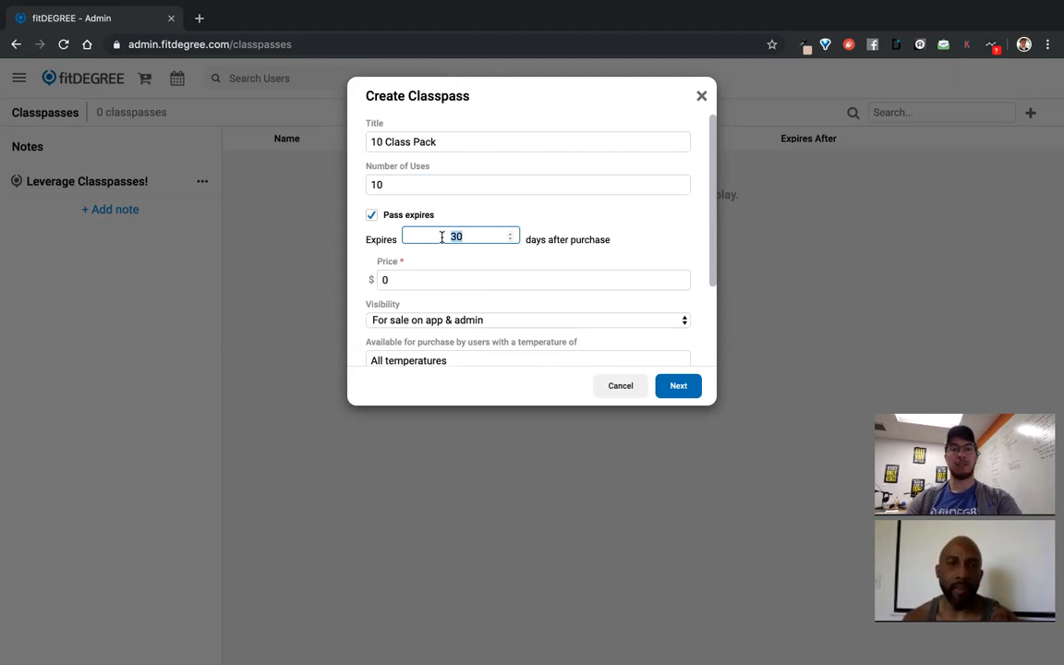
text(90)
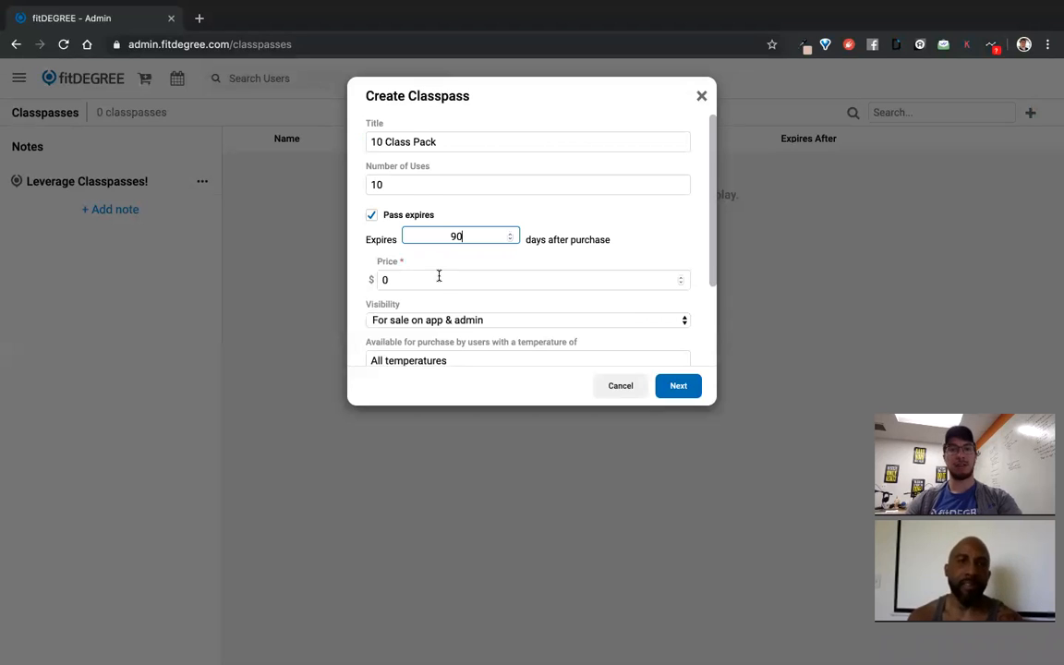
click(438, 278)
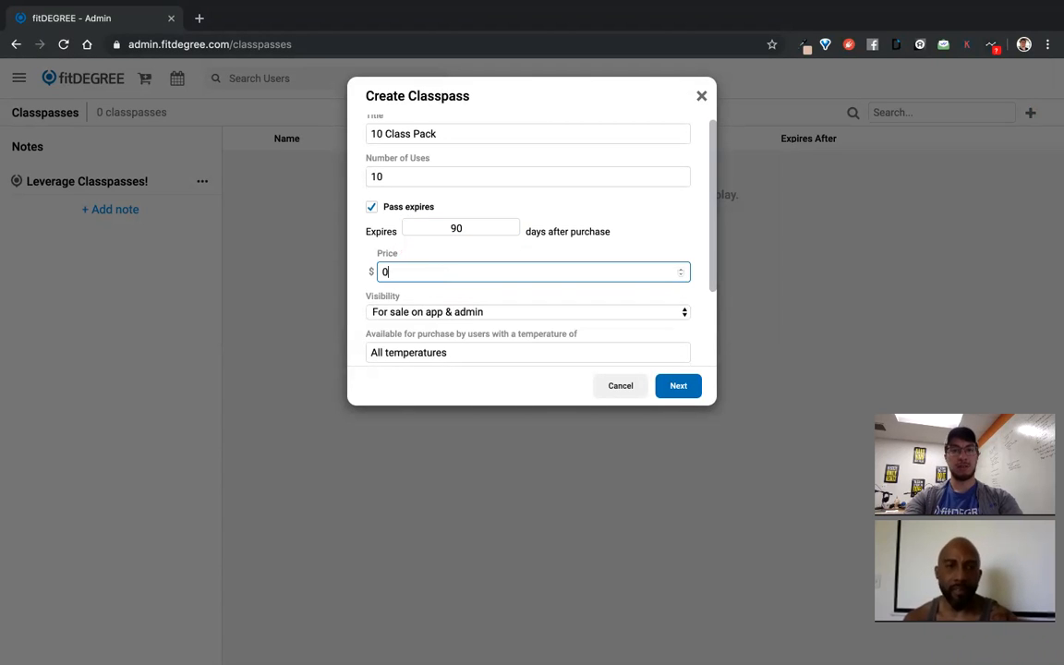
scroll(462, 286, down, 2)
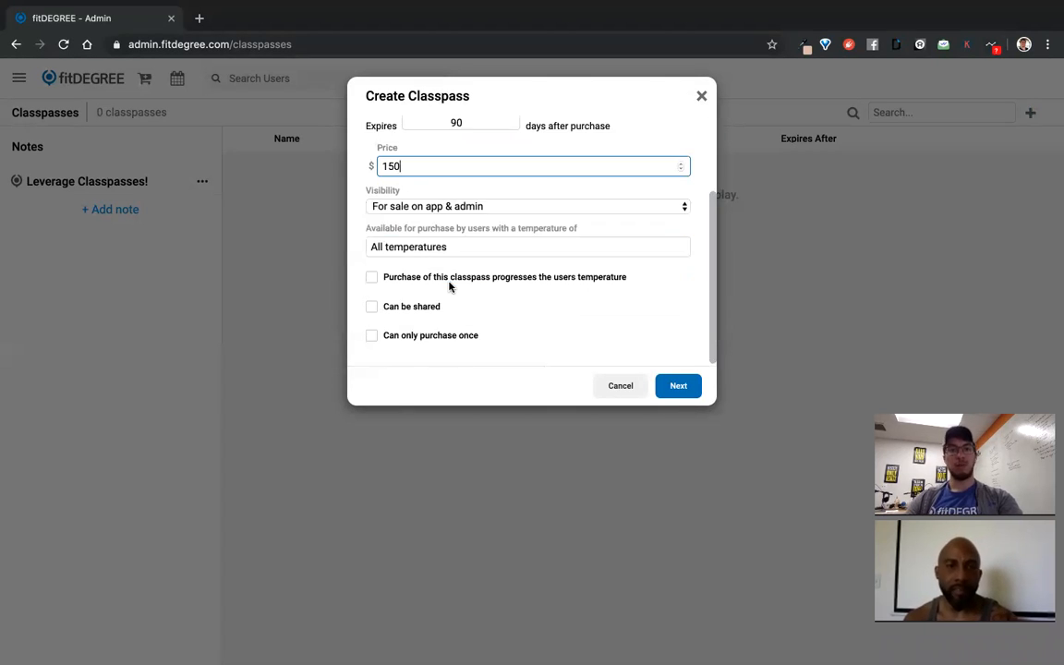
click(447, 204)
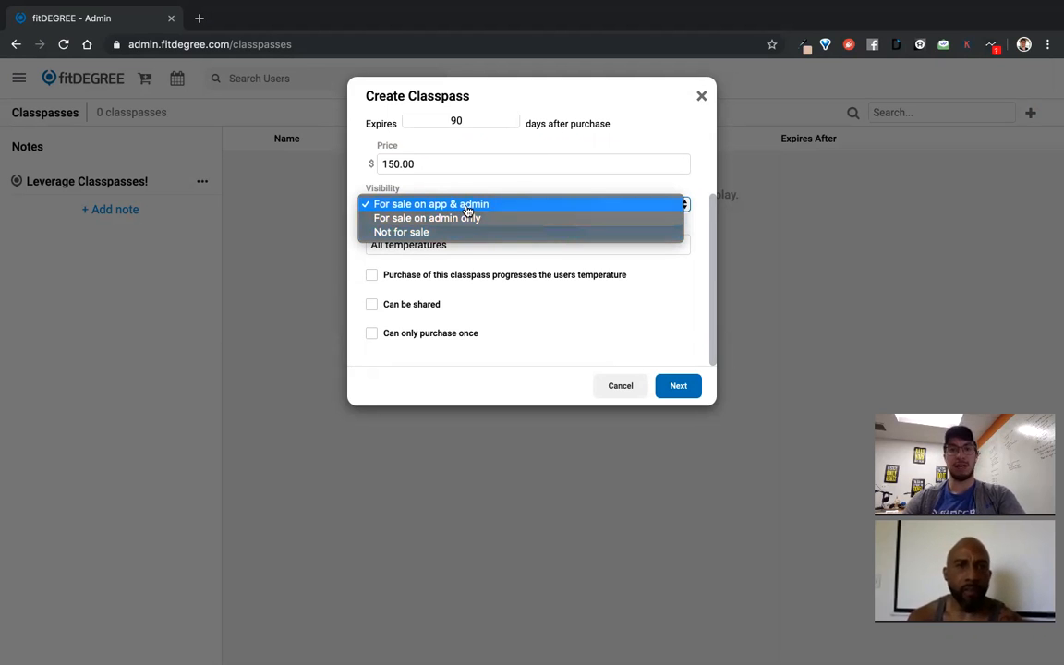
click(467, 204)
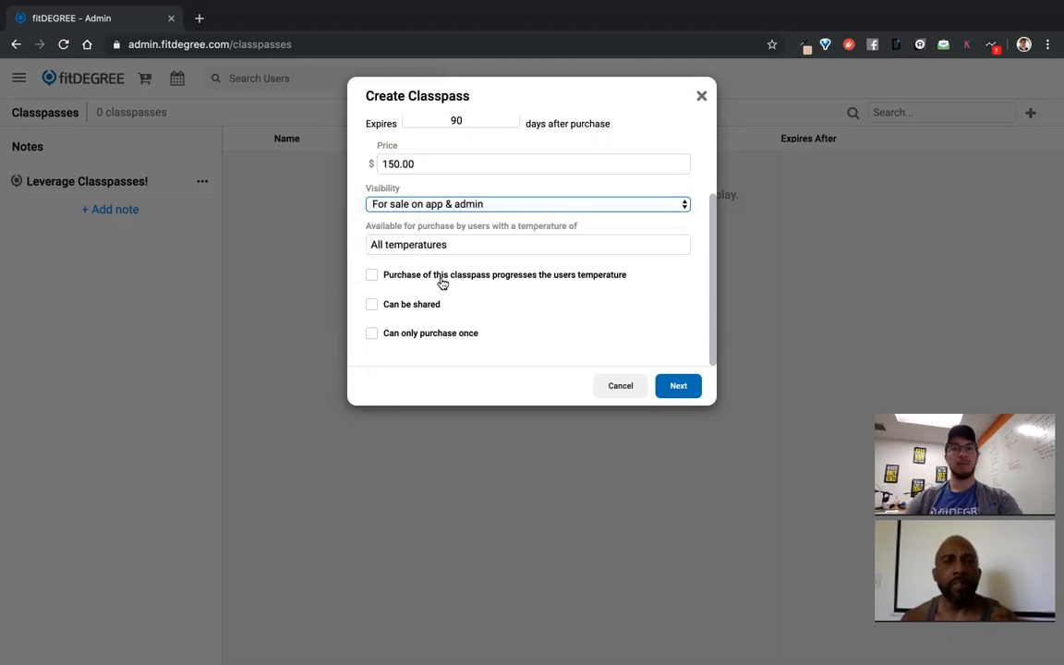
click(476, 205)
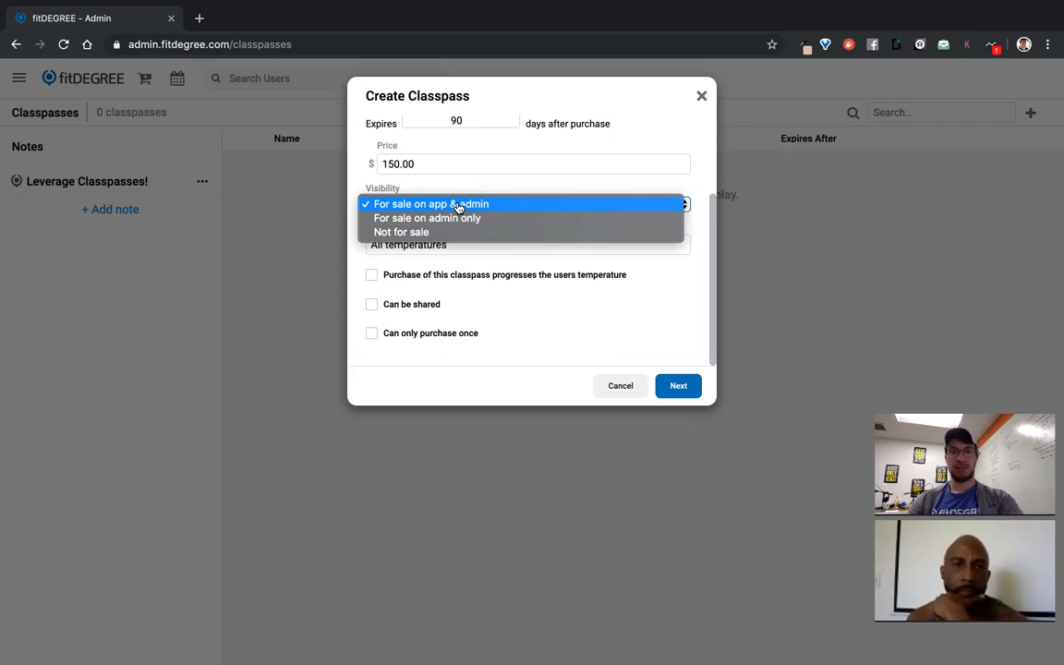
click(465, 205)
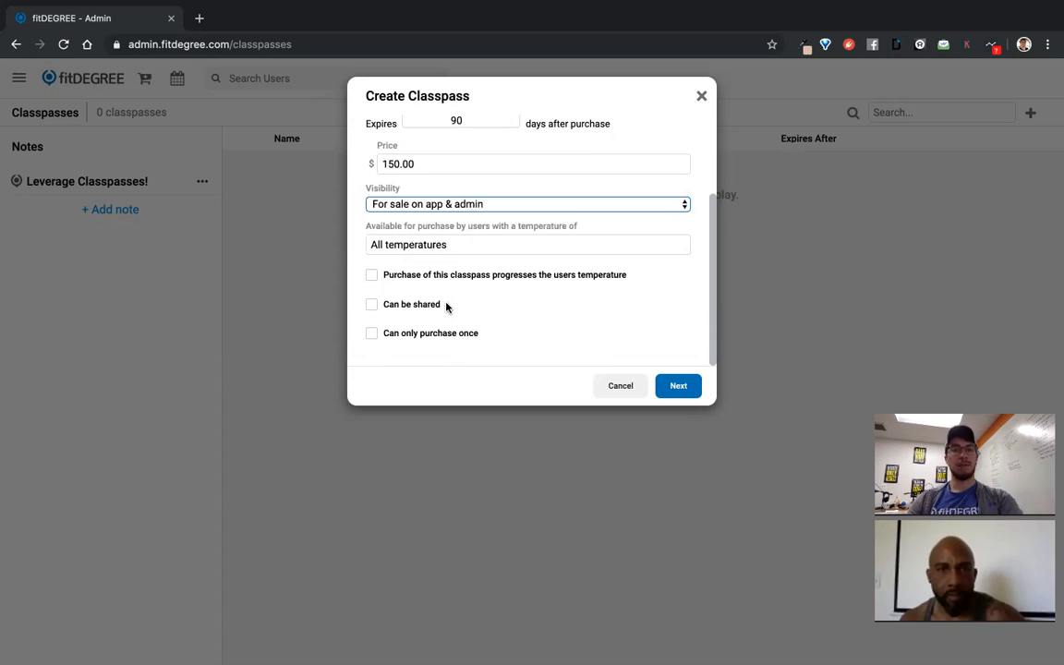
click(466, 205)
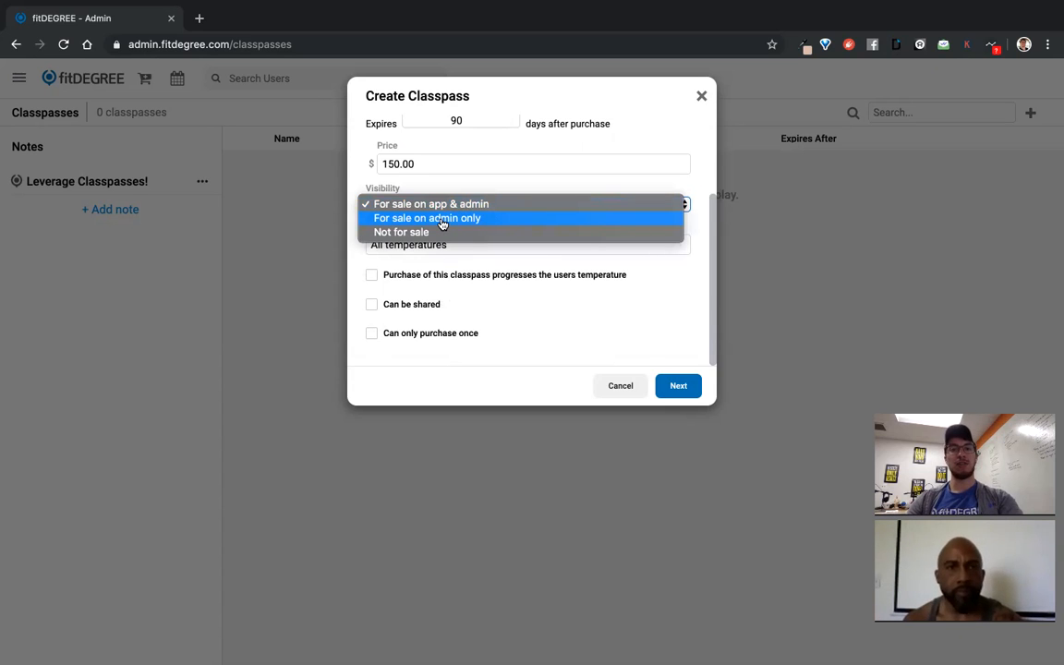
click(442, 205)
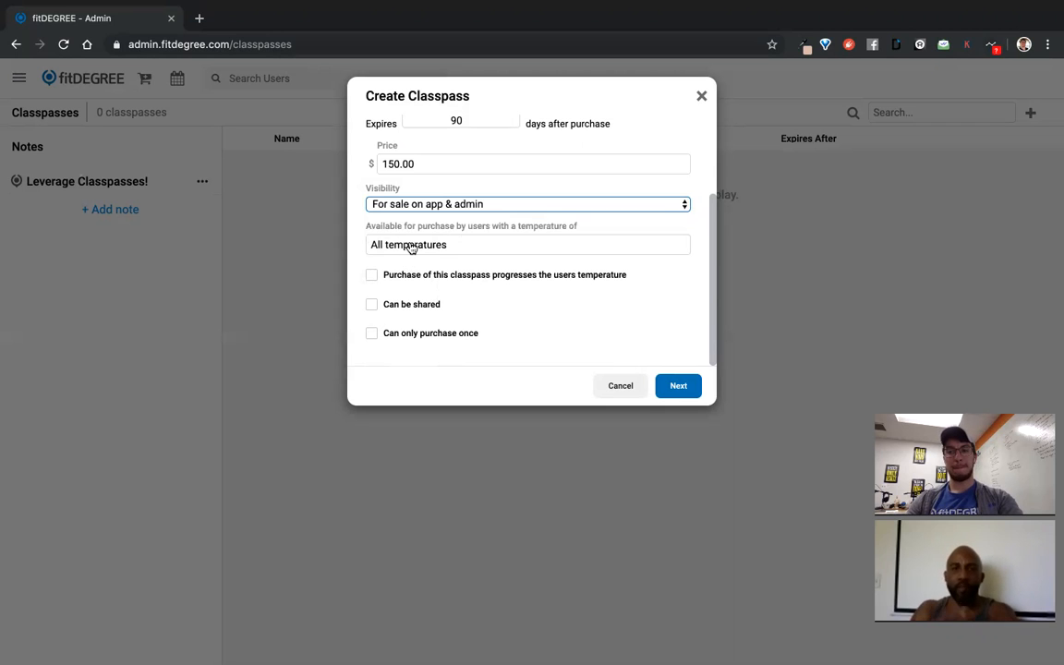
Deselect Cold and Fire in the user temperature picker, leaving Cool, Warm and Hot
click(410, 246)
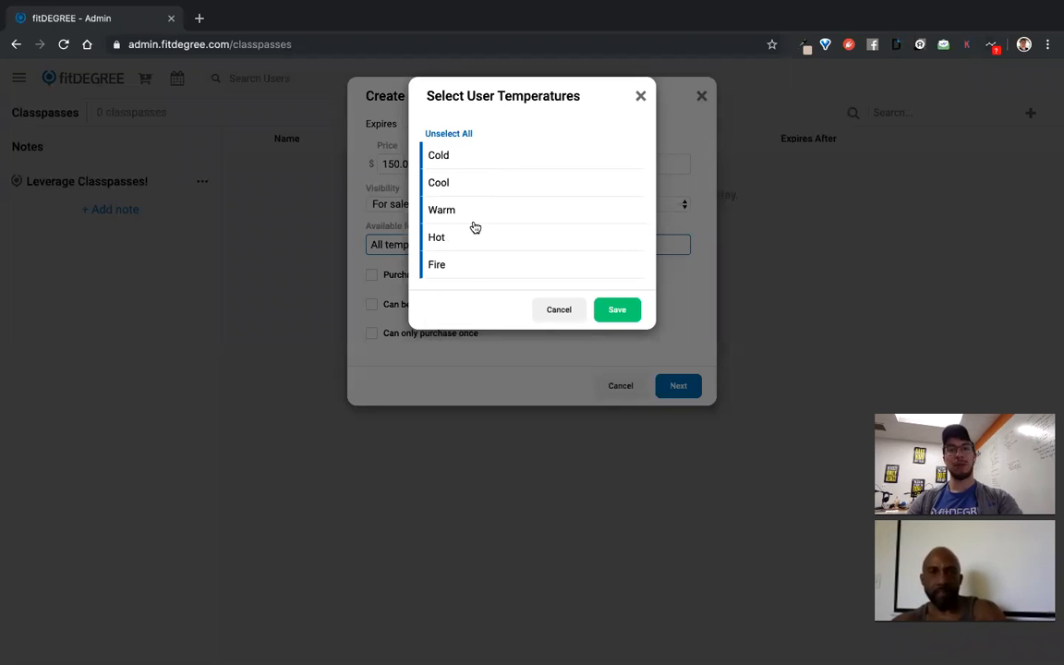
click(467, 163)
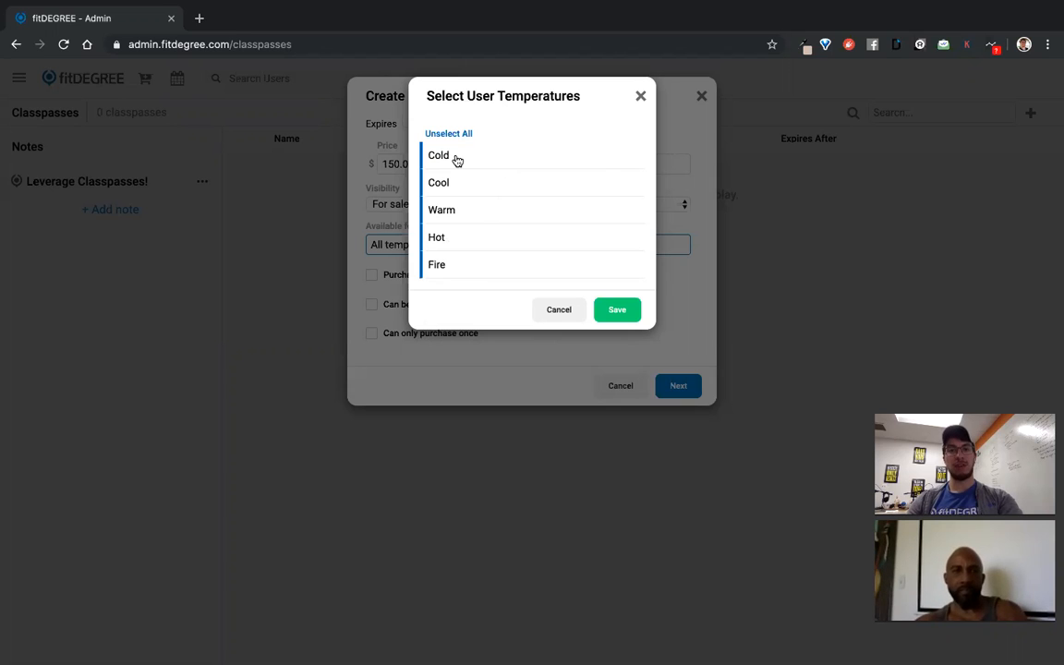
click(463, 276)
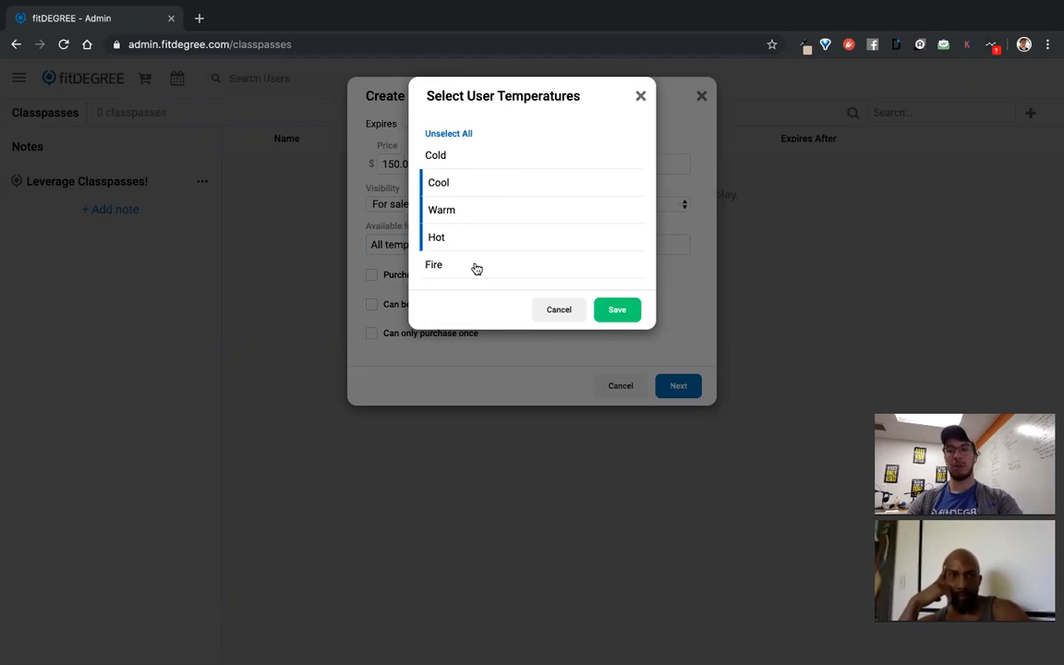
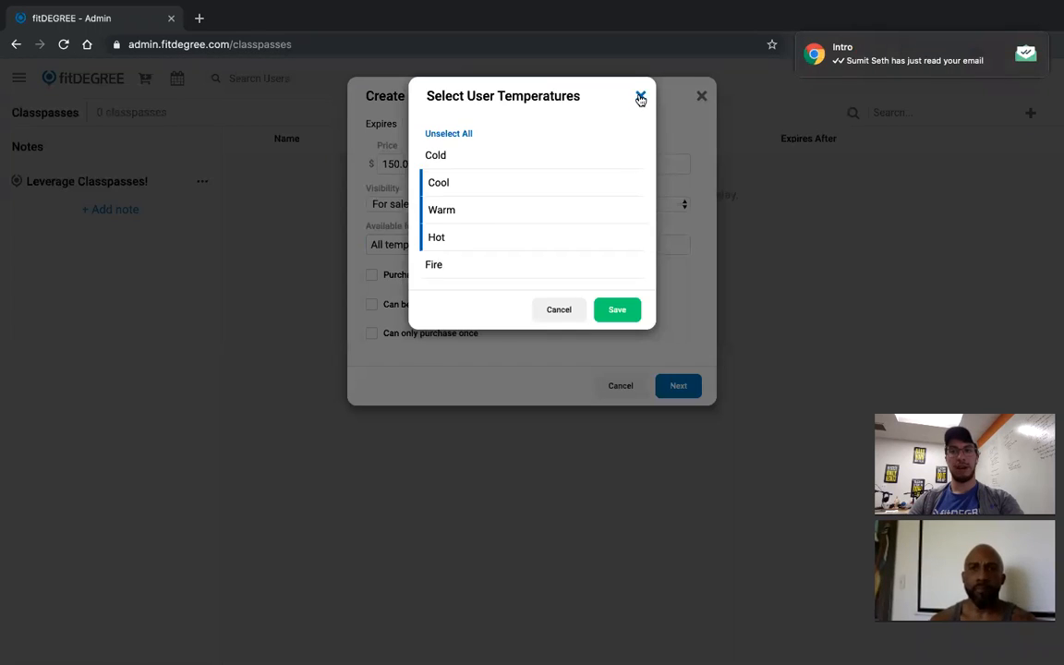
Close the Select User Temperatures picker to return to the Create Classpass form
click(802, 109)
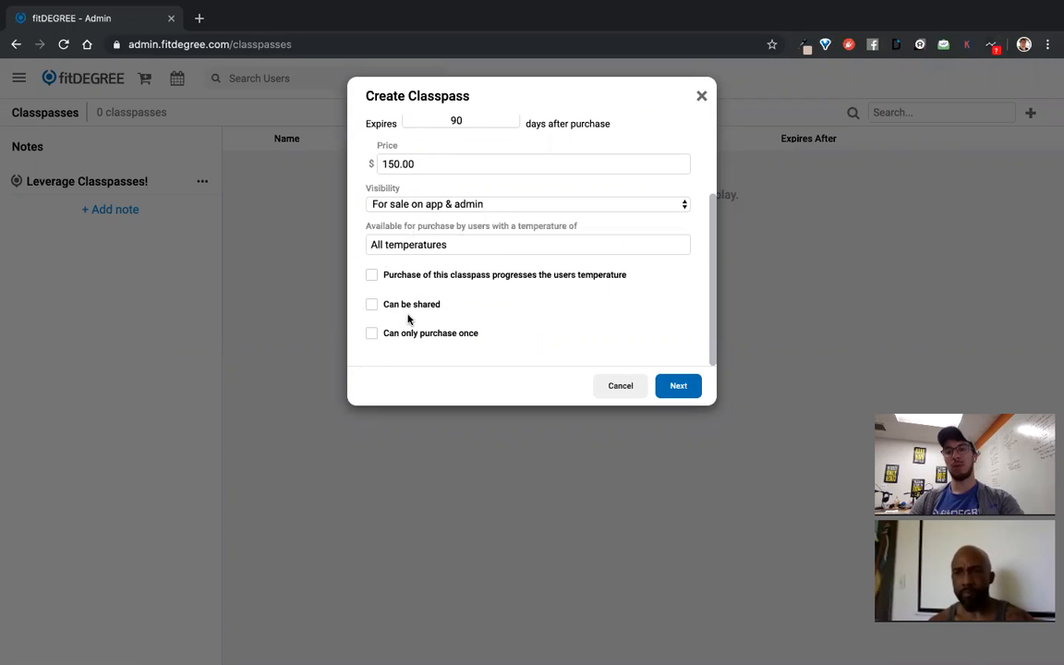
Leave 'Can only purchase once' unticked, make the pass shareable, and continue to Classes
scroll(422, 307, up, 1)
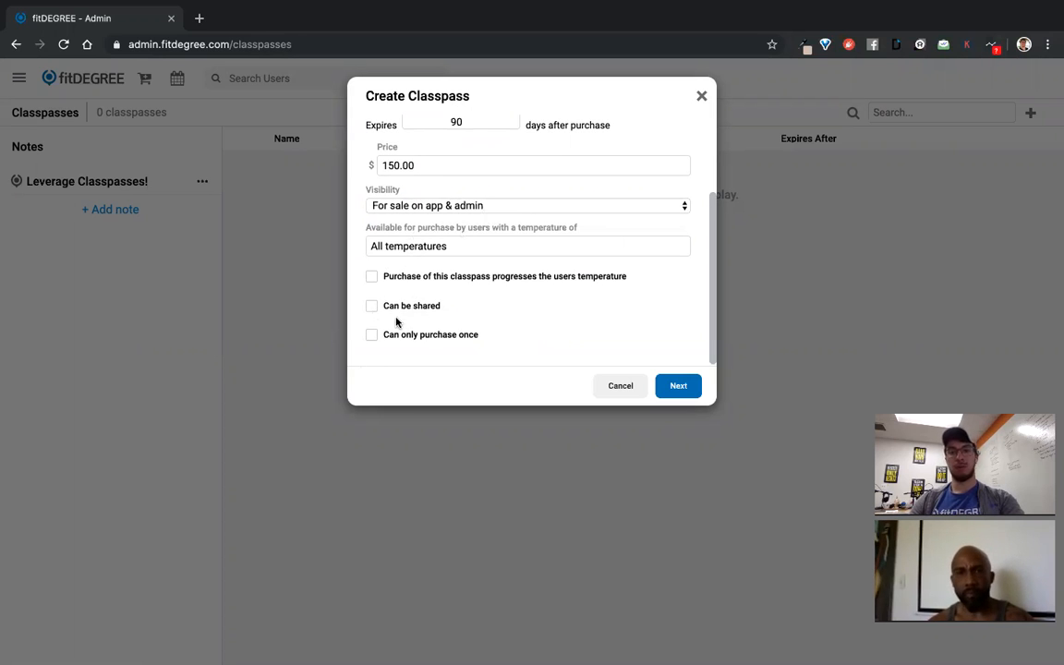
scroll(394, 308, down, 1)
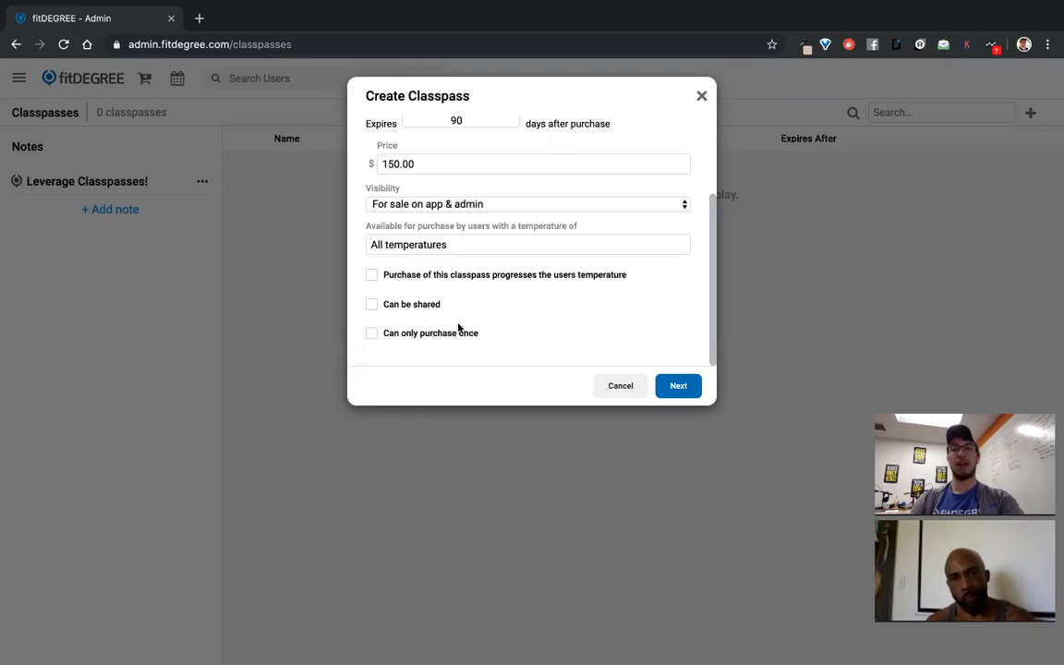
click(443, 337)
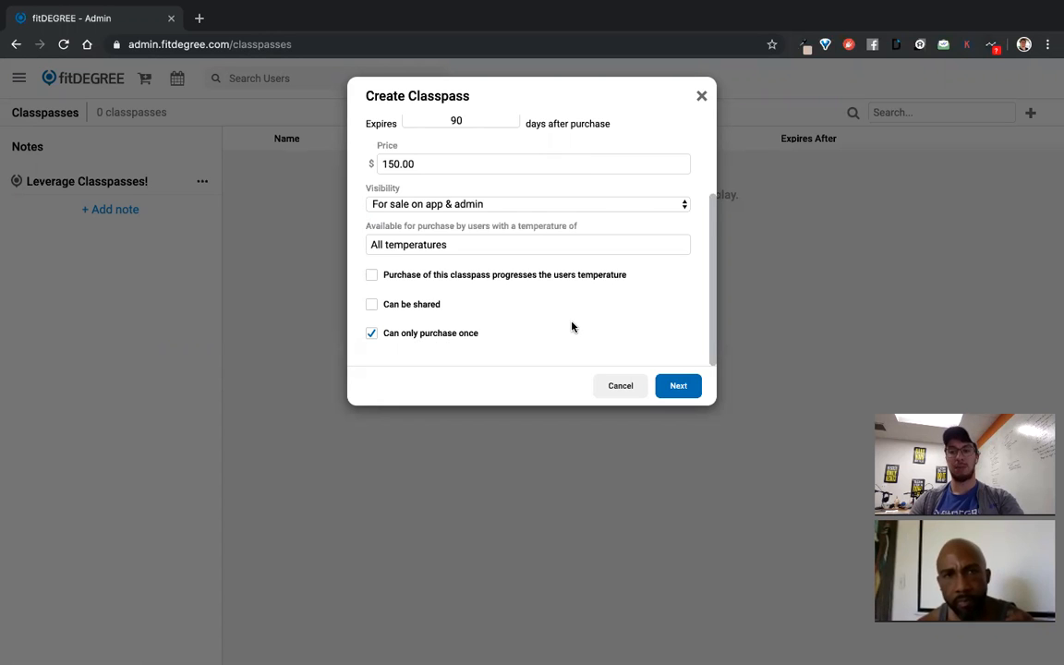
click(421, 338)
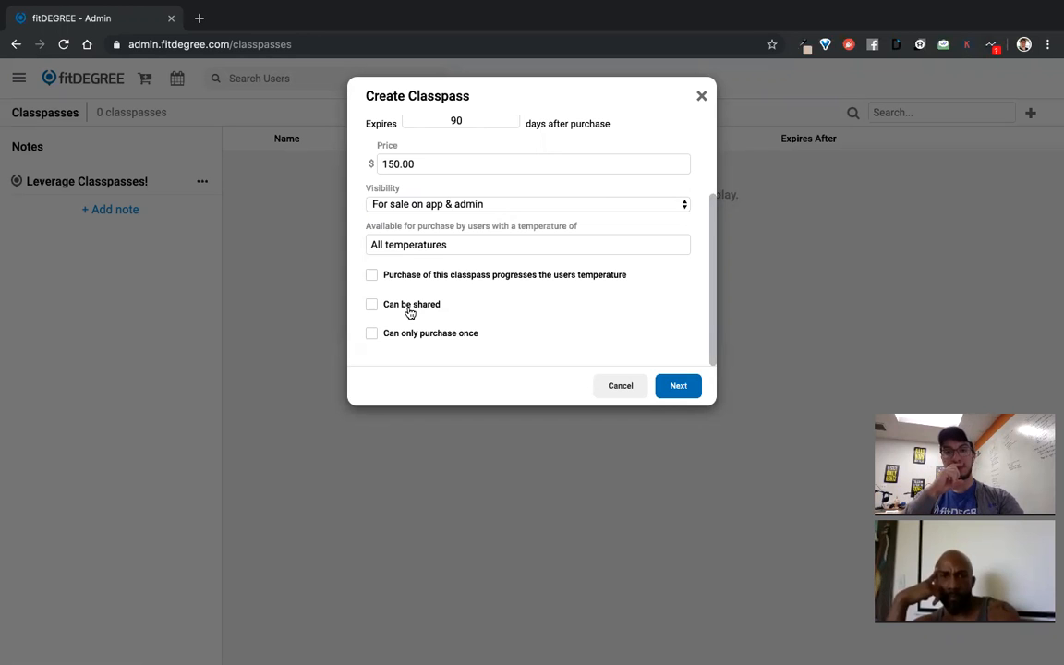
click(410, 313)
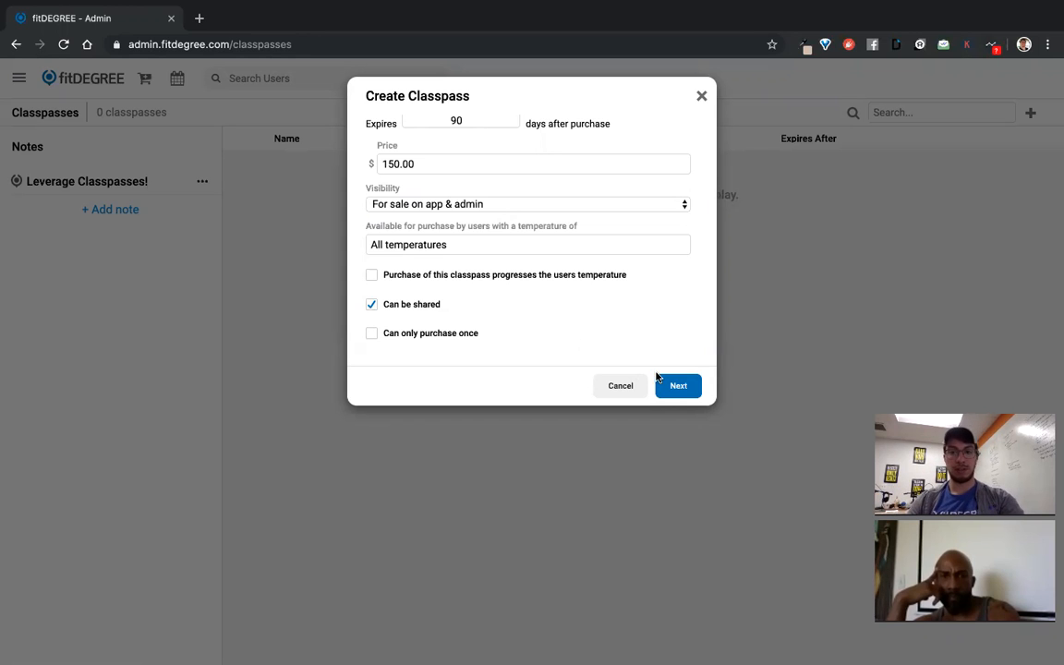
click(678, 385)
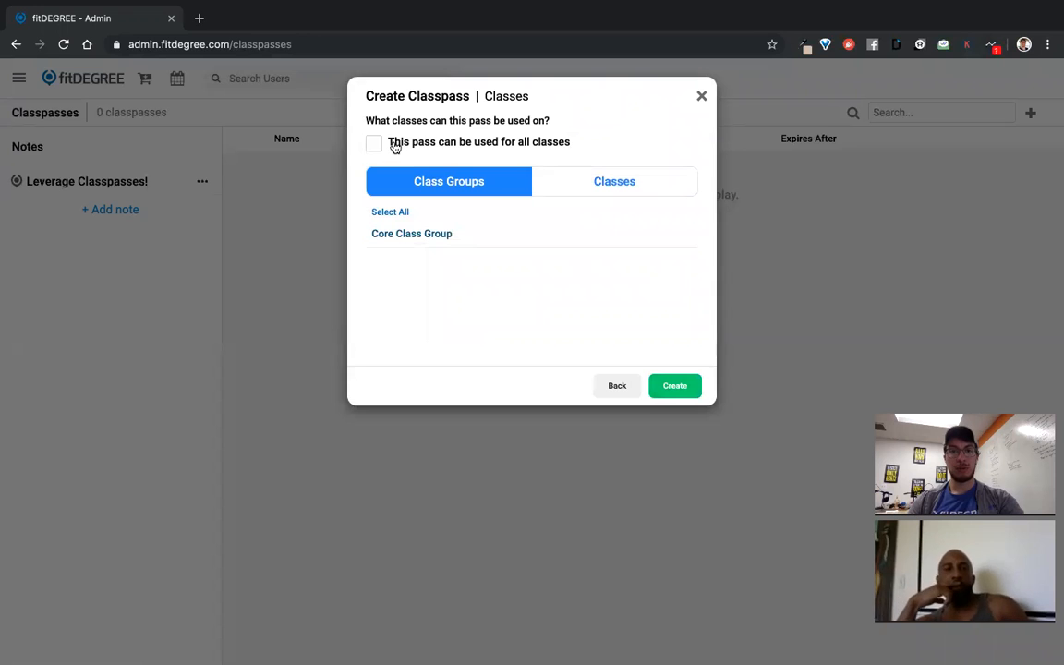
Go back to review the pass details, then return to the class selection step
click(617, 385)
scroll(453, 345, down, 2)
scroll(452, 346, down, 1)
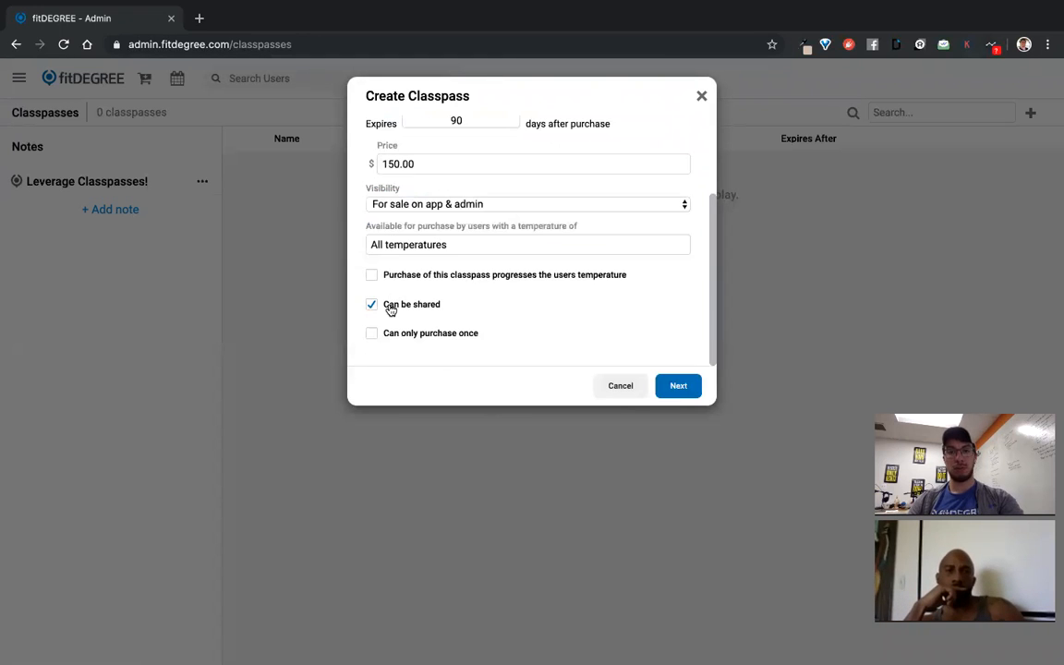
click(679, 385)
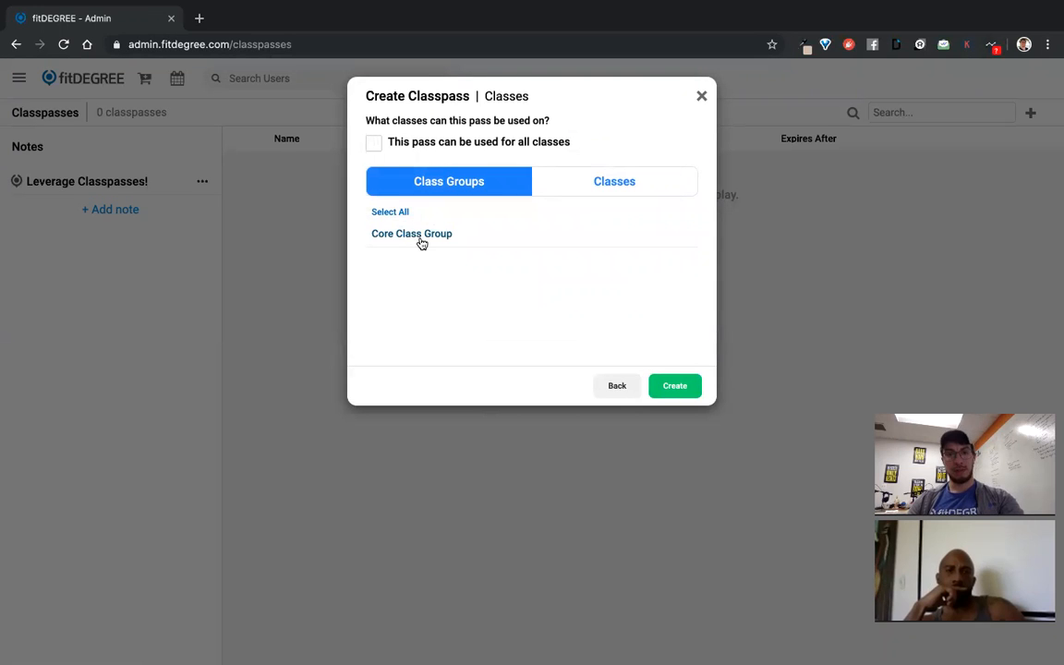
Cover the Leg DAZE class and Core Class Group, then create the 10 Class Pack
click(619, 183)
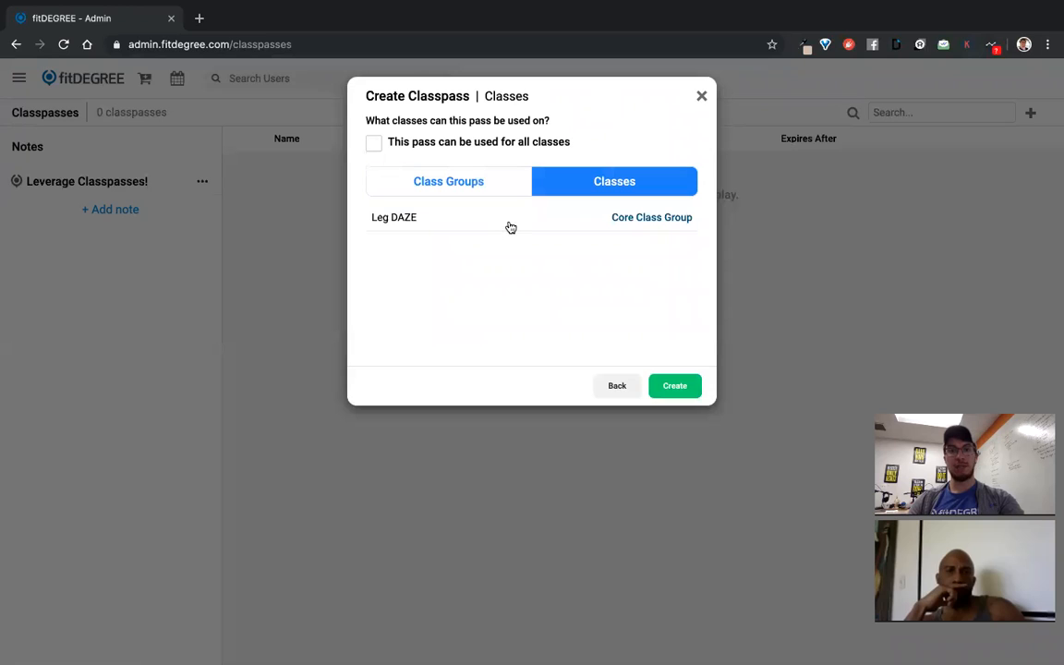
click(518, 223)
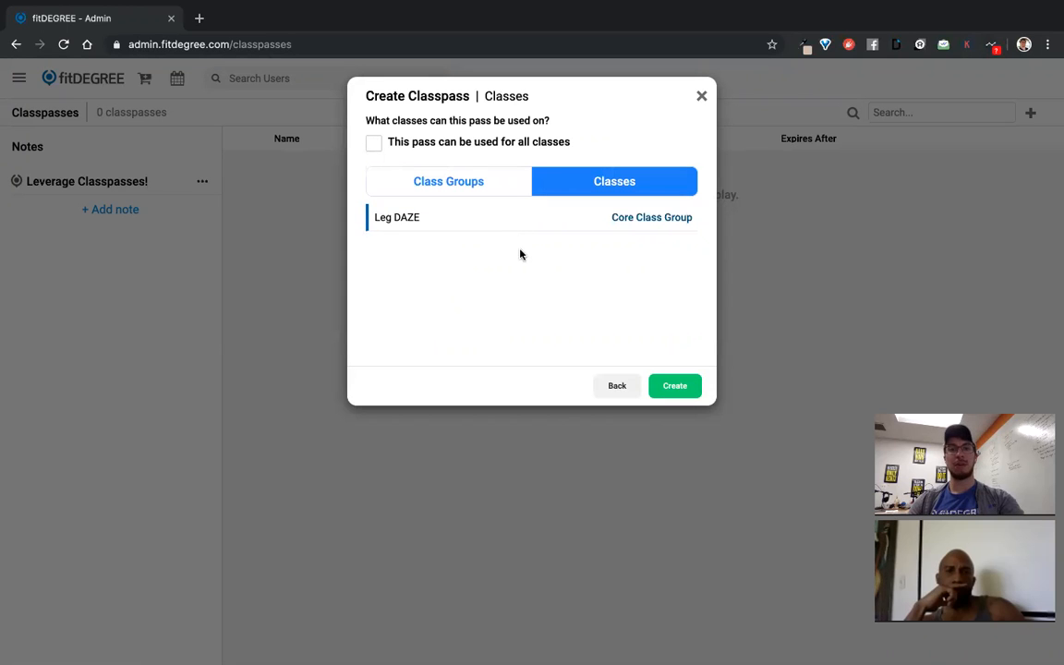
click(503, 187)
click(449, 242)
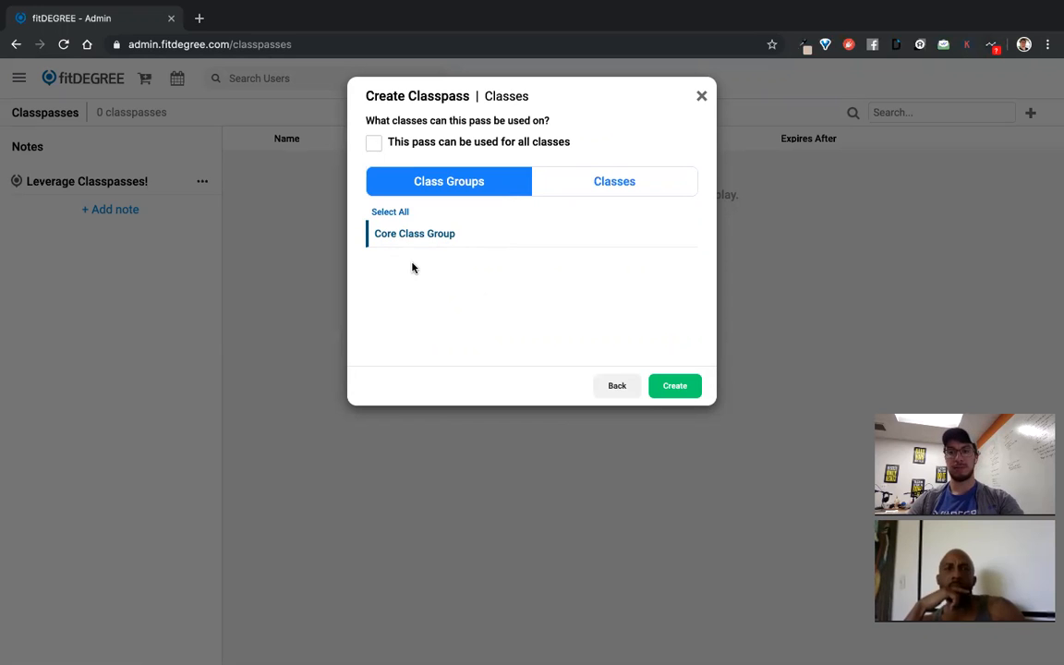
click(685, 395)
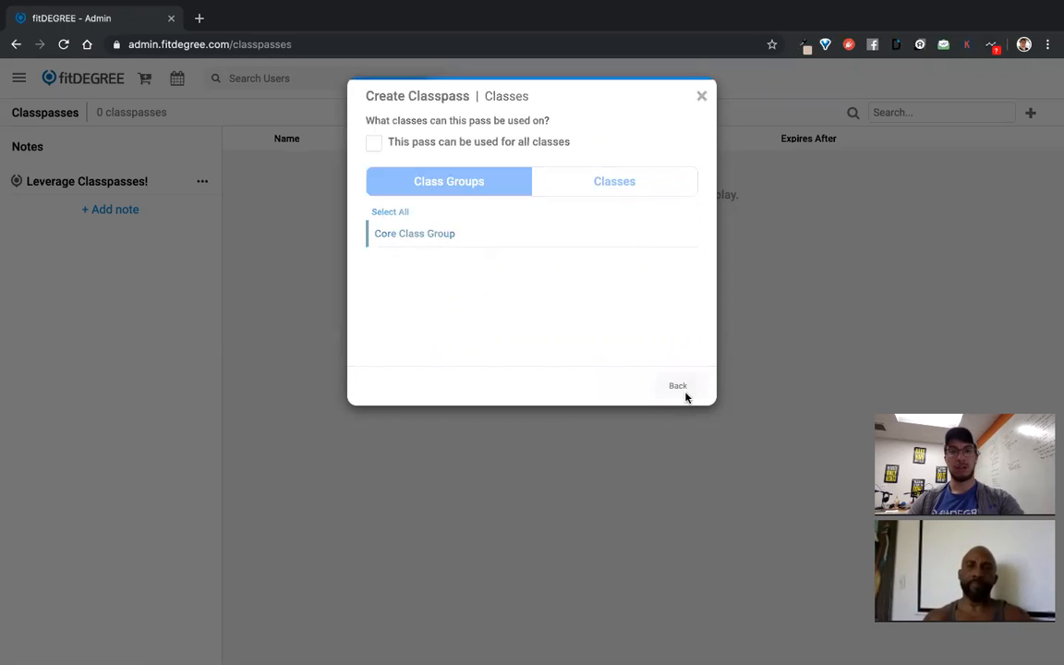
click(261, 77)
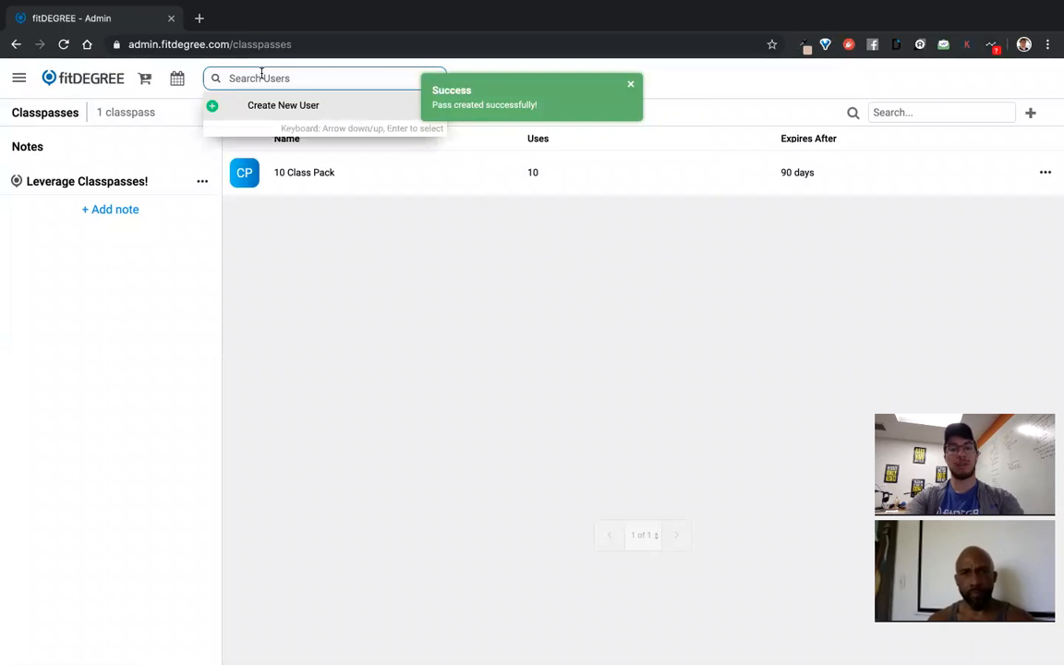
Create a new member account with the member's first name, last name and e-mail address
click(275, 105)
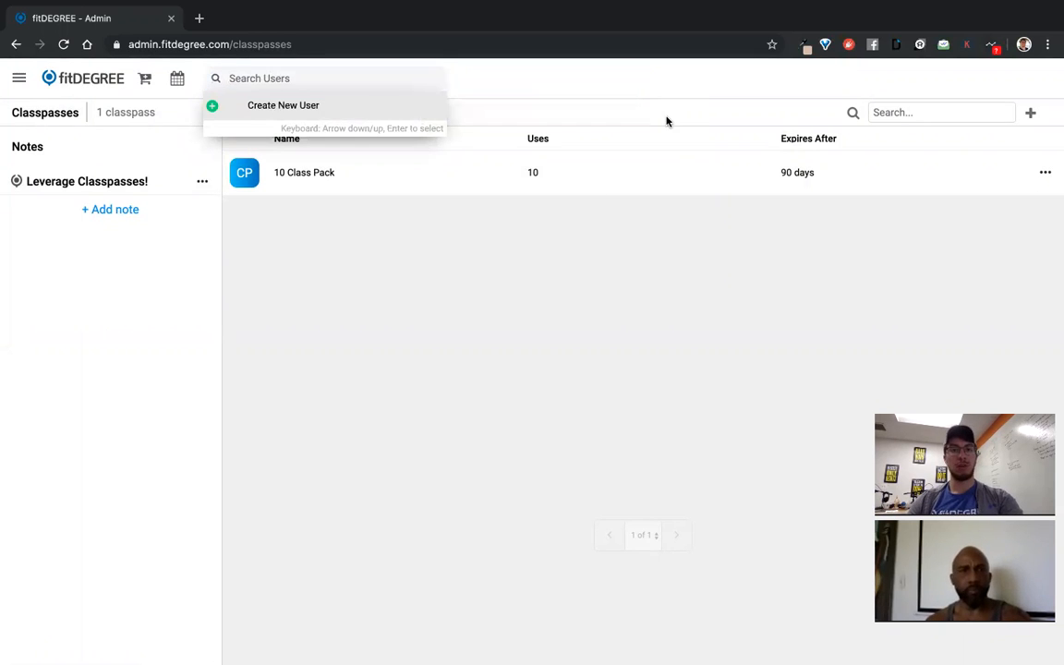
click(500, 160)
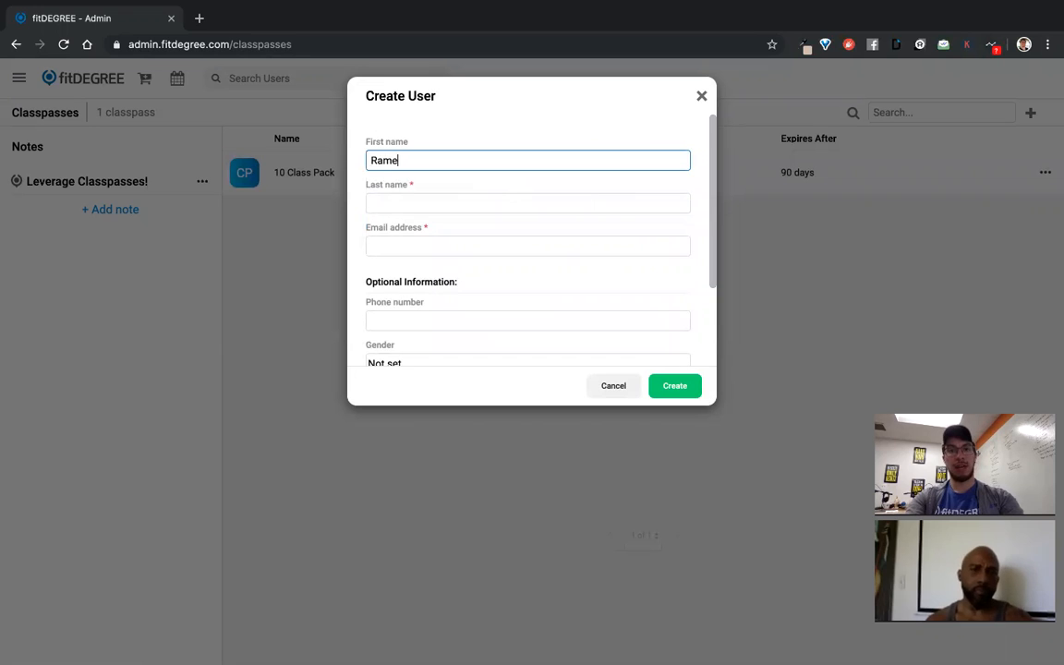
key(Tab)
key(Tab)
click(674, 387)
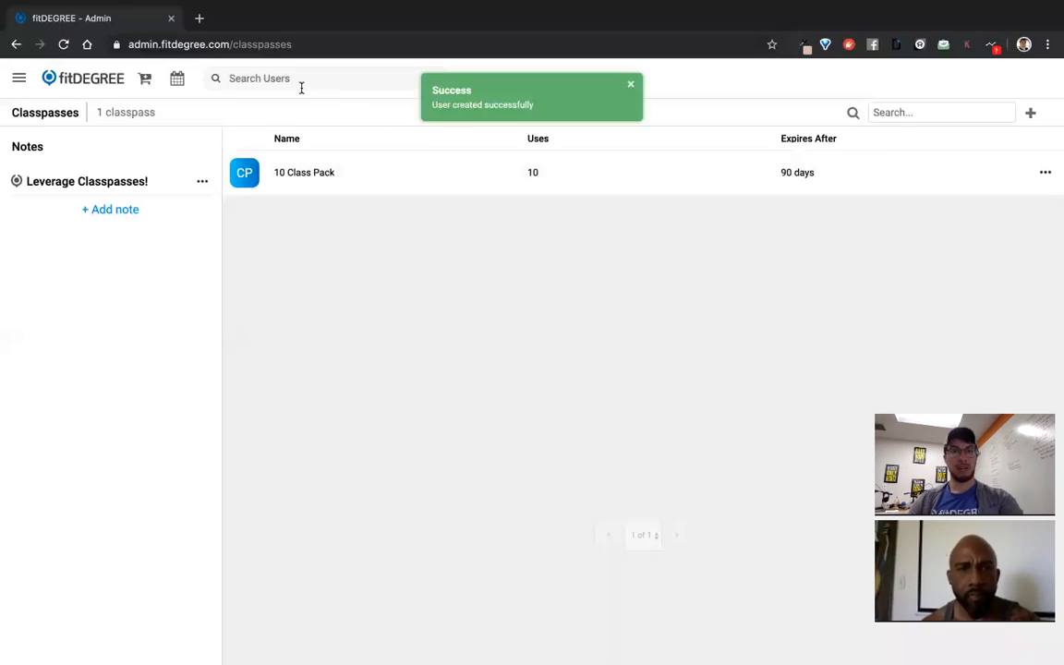
click(301, 85)
text(t)
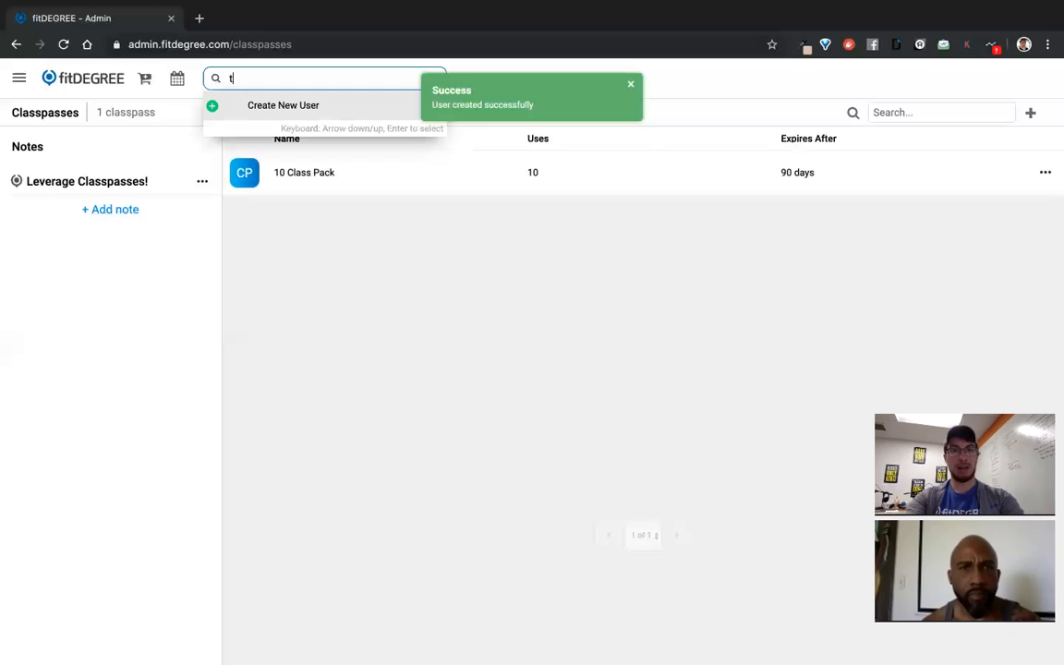
text(ick)
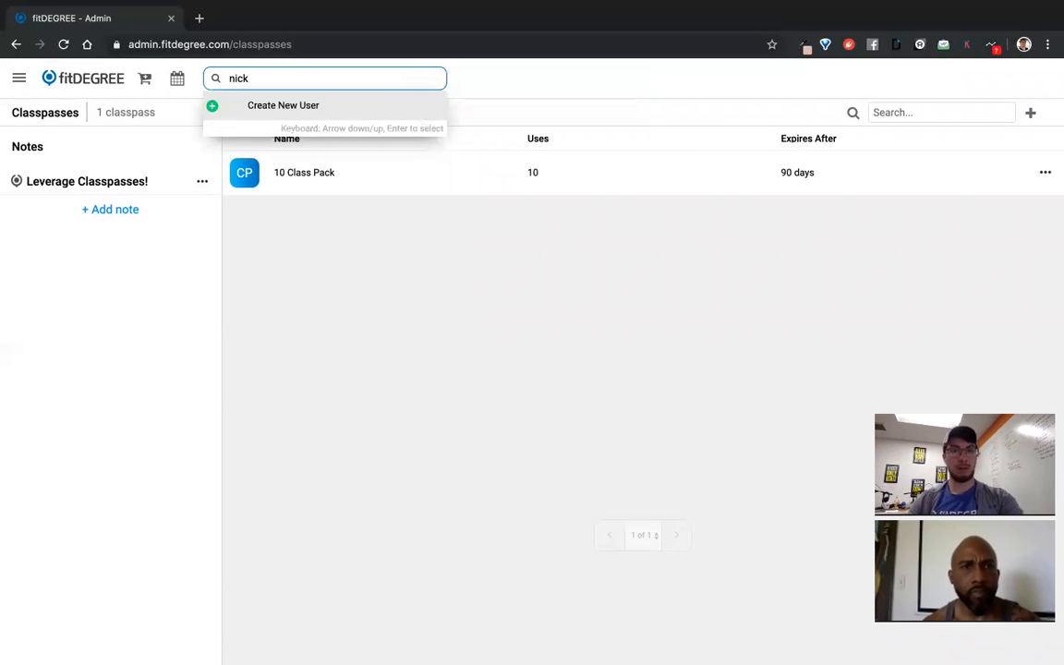
Enter a second member's first name, last name and e-mail, correcting a last-name typo
click(271, 106)
click(450, 158)
key(BackSpace)
key(BackSpace)
key(BackSpace)
key(BackSpace)
key(Tab)
key(Tab)
click(427, 202)
key(BackSpace)
key(BackSpace)
text(s)
key(Tab)
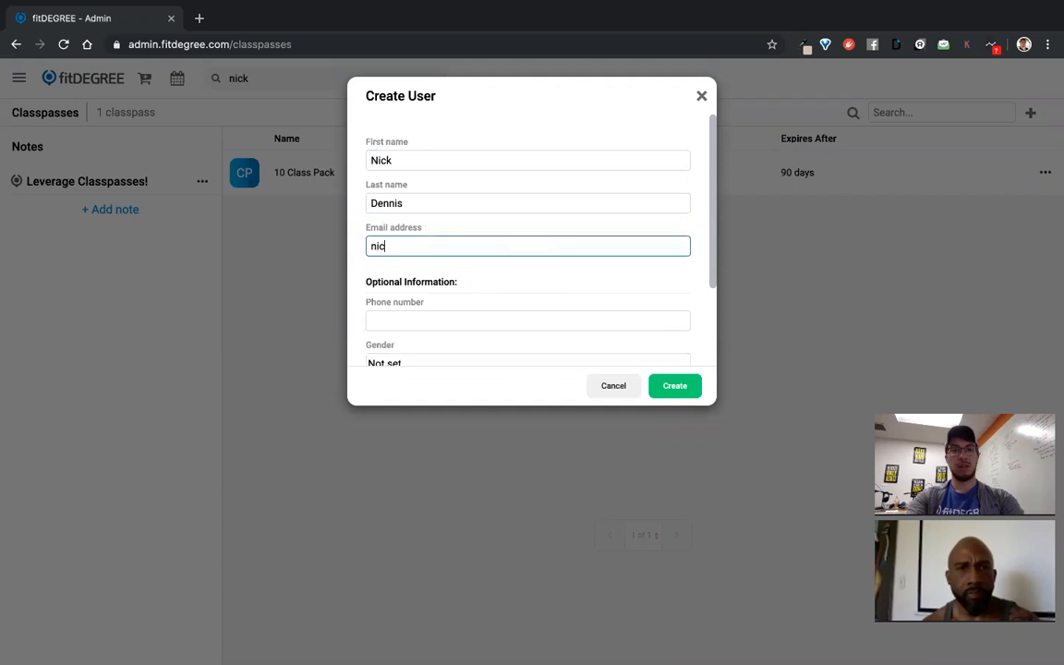
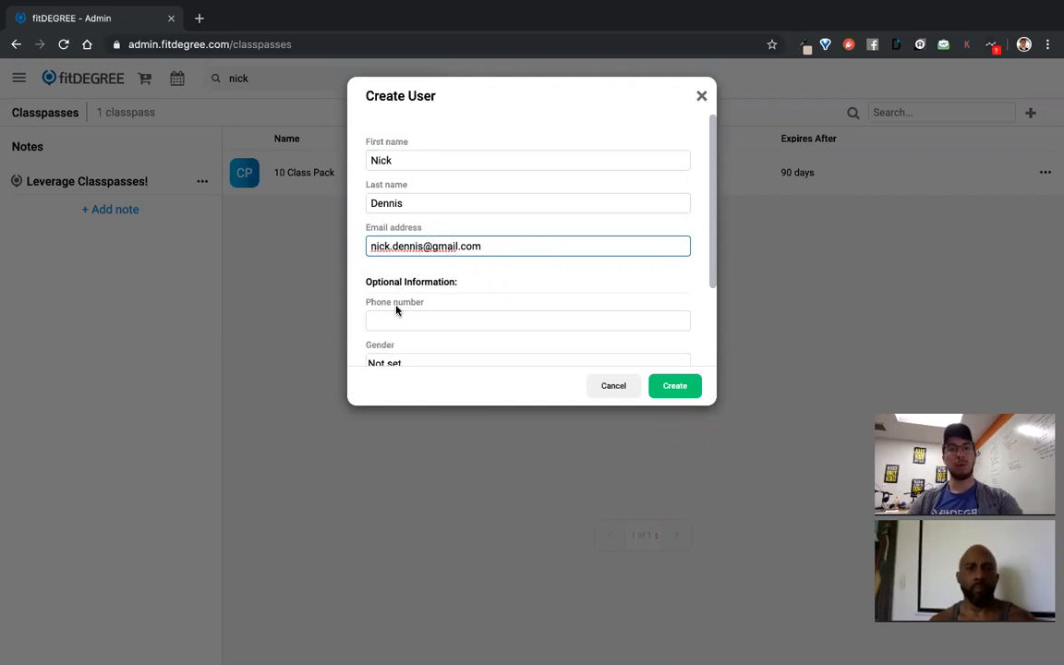
Check the entered names and save the second member account
scroll(425, 277, down, 3)
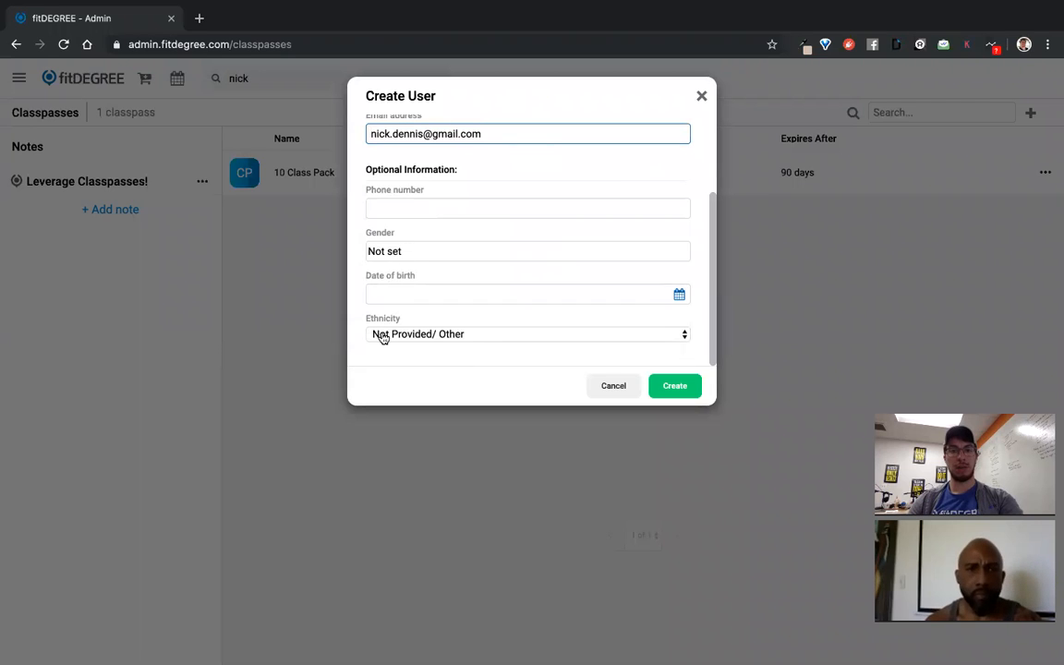
scroll(426, 318, up, 1)
scroll(426, 319, up, 4)
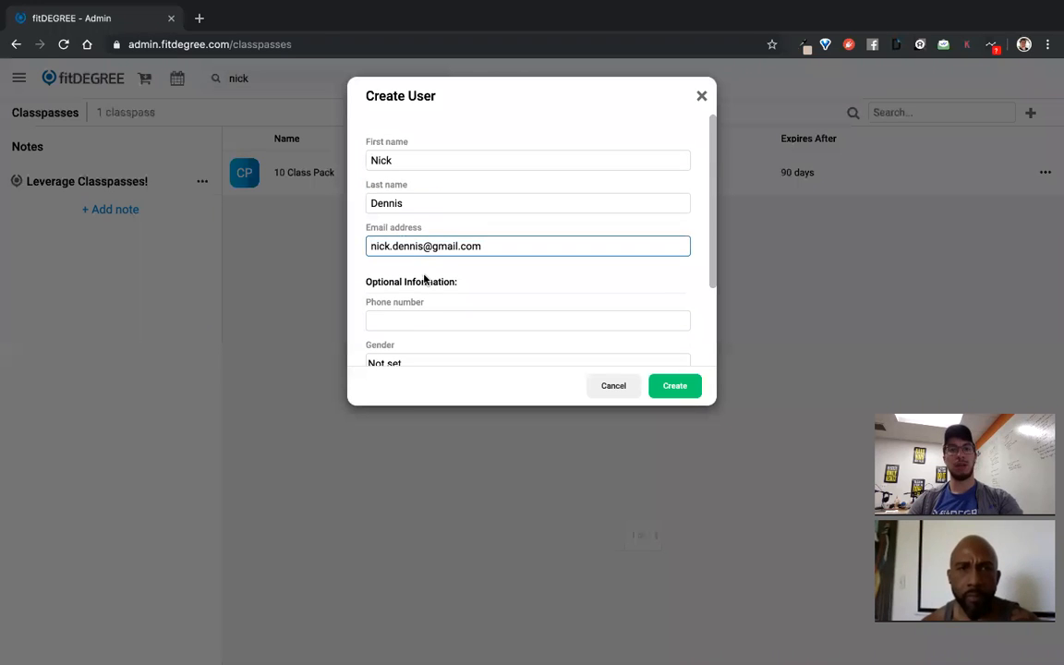
click(400, 160)
click(407, 207)
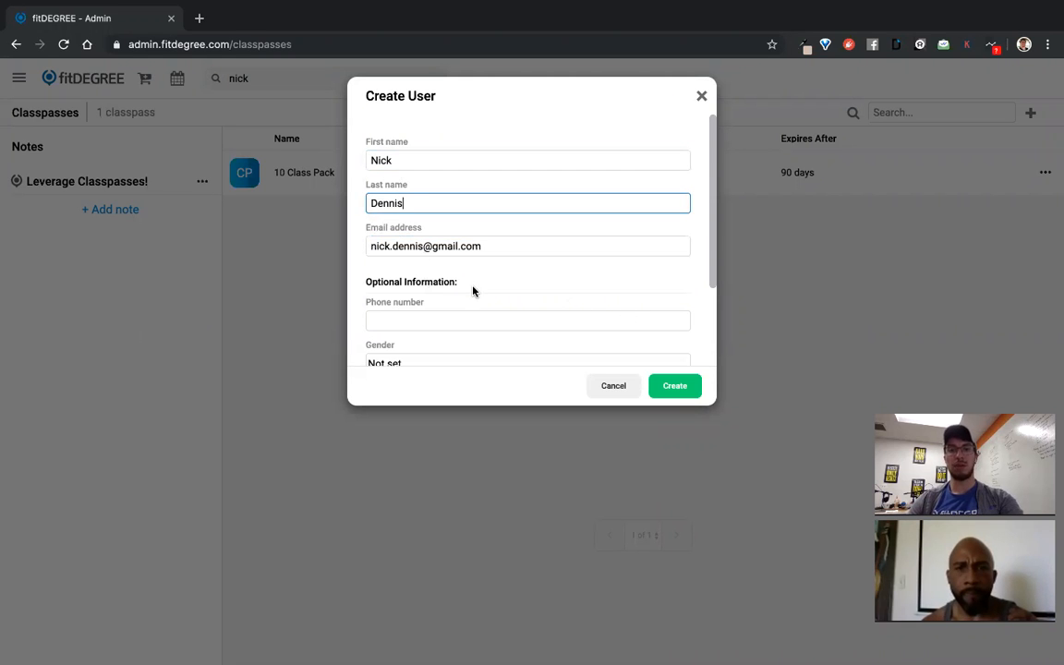
click(684, 388)
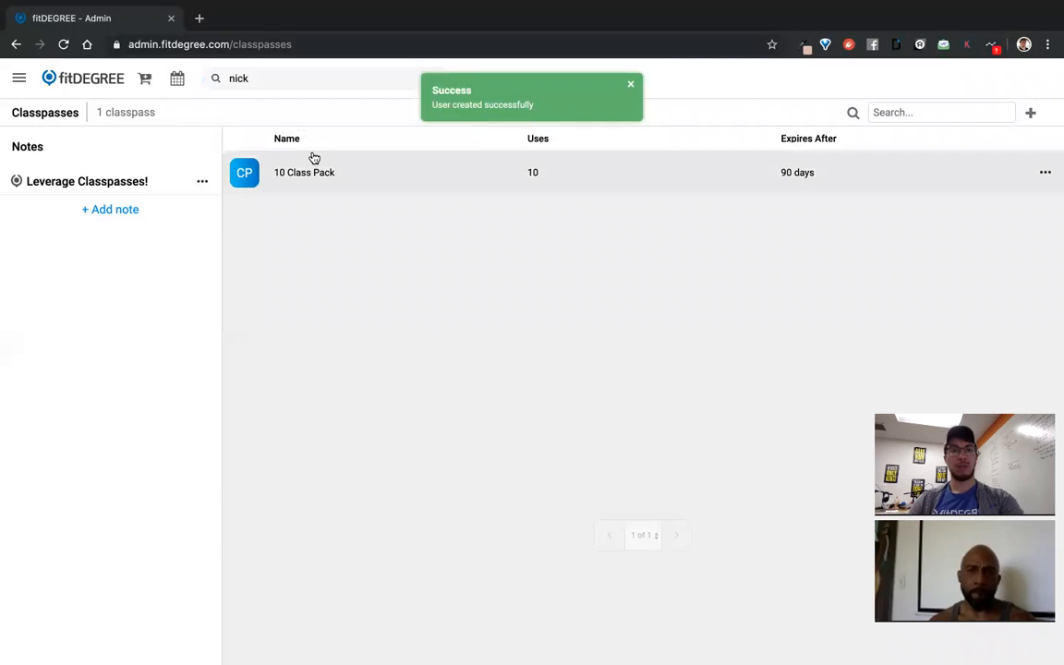
click(263, 78)
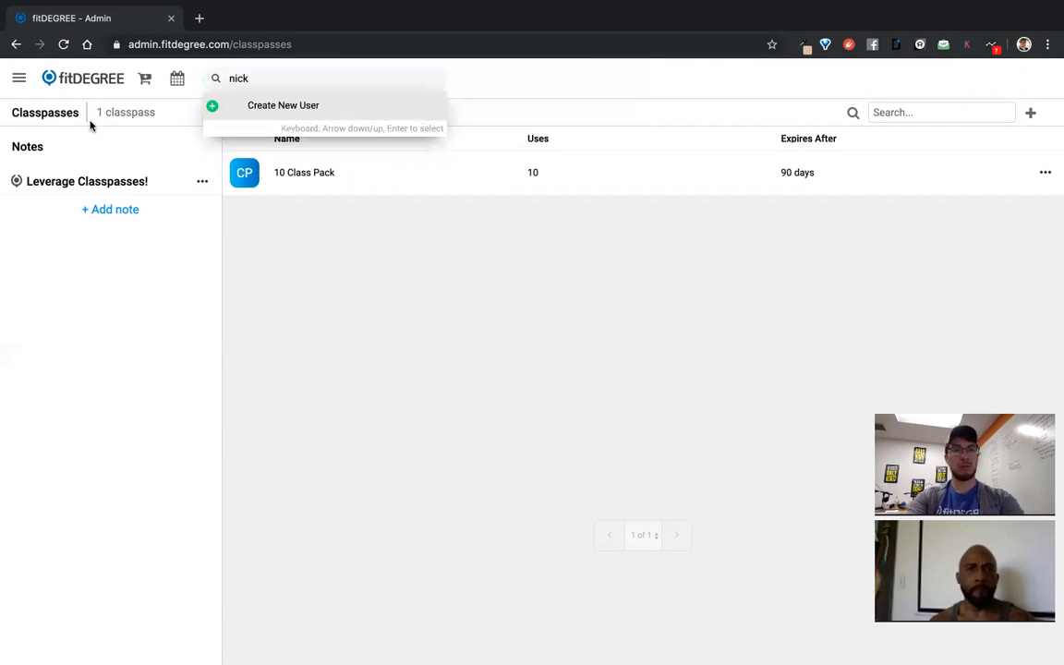
Open the first member's About Me details from Users and start adding a relationship
click(74, 75)
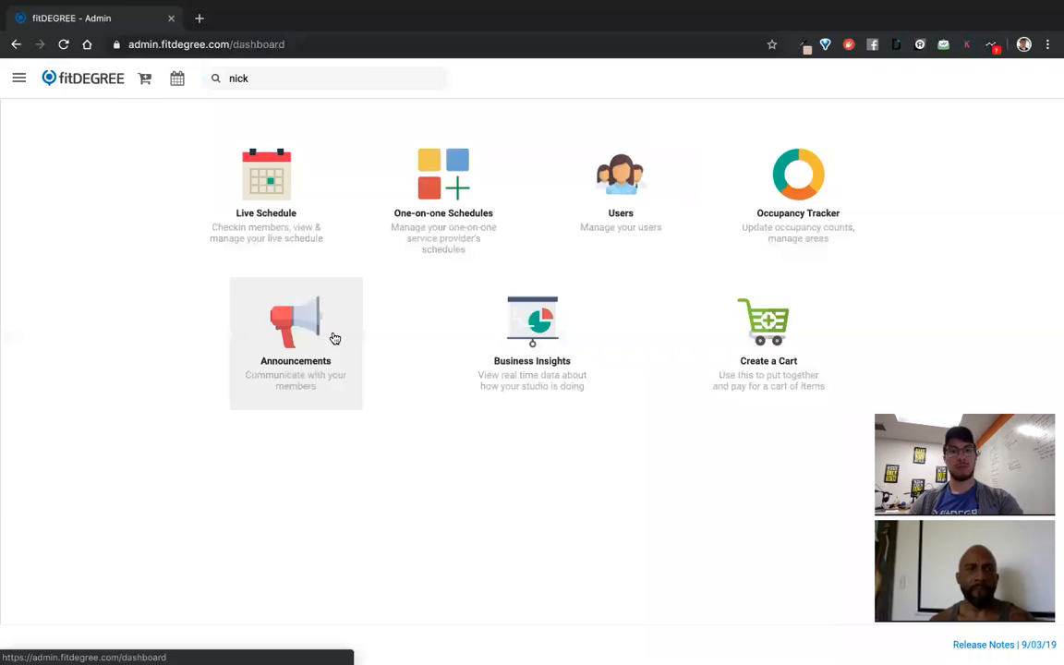
click(631, 218)
click(425, 184)
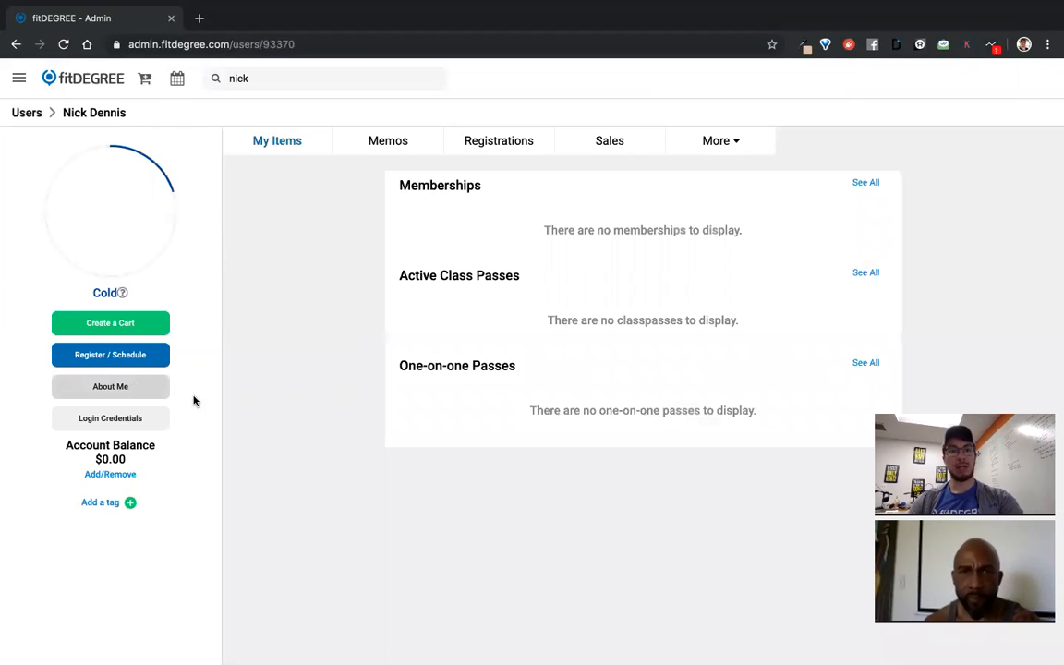
click(122, 390)
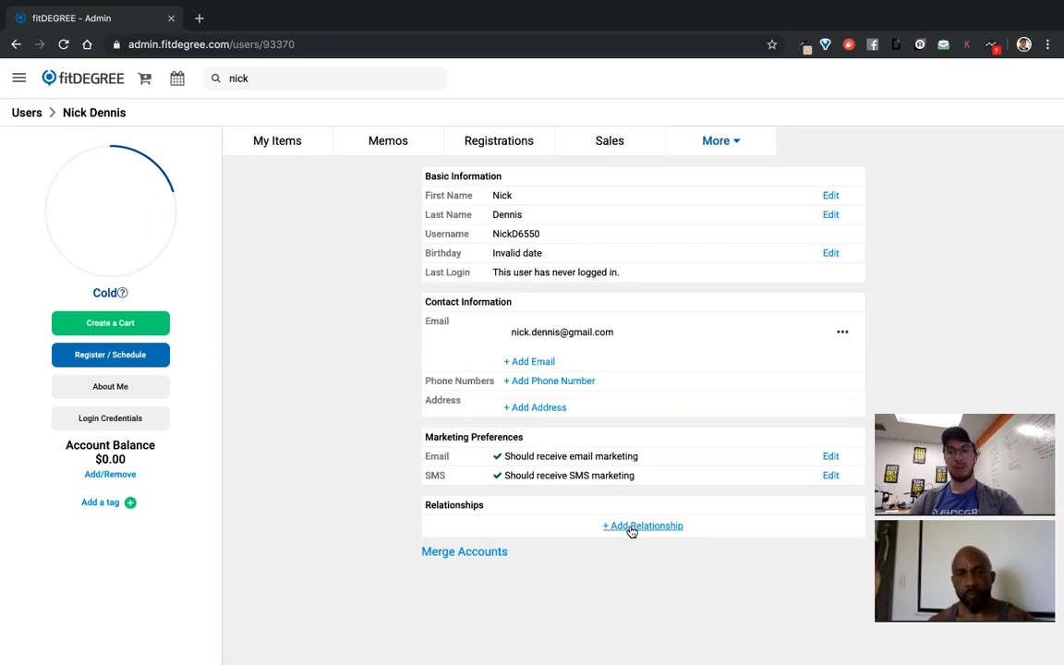
click(631, 531)
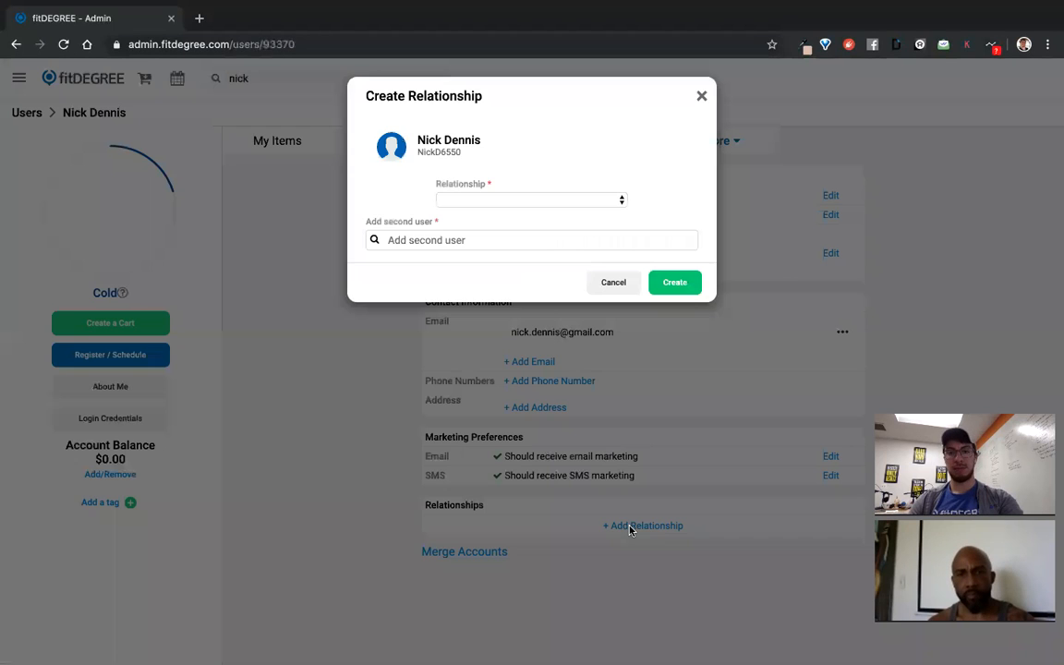
Make the member 'the friend of' the second member, with item sharing both ways
click(494, 201)
click(517, 213)
click(472, 239)
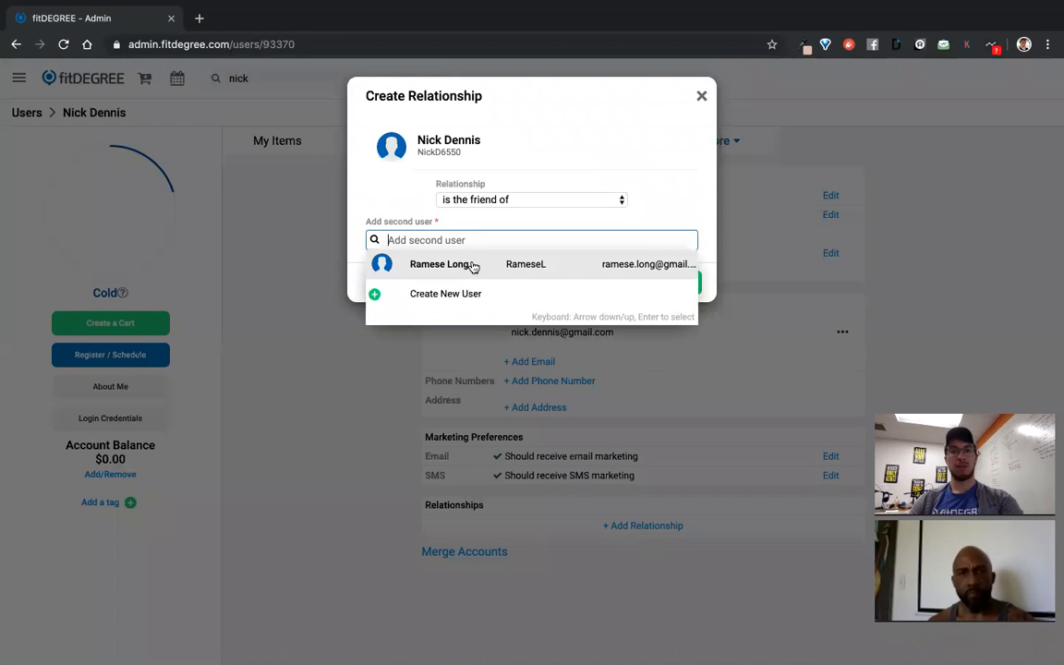
click(470, 266)
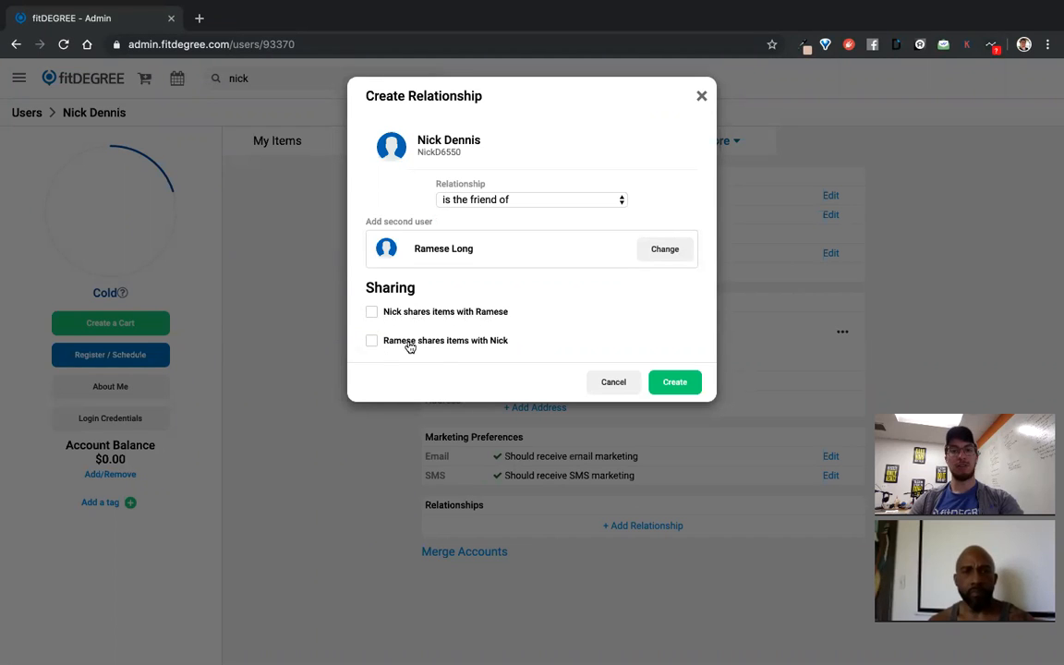
click(369, 313)
click(374, 341)
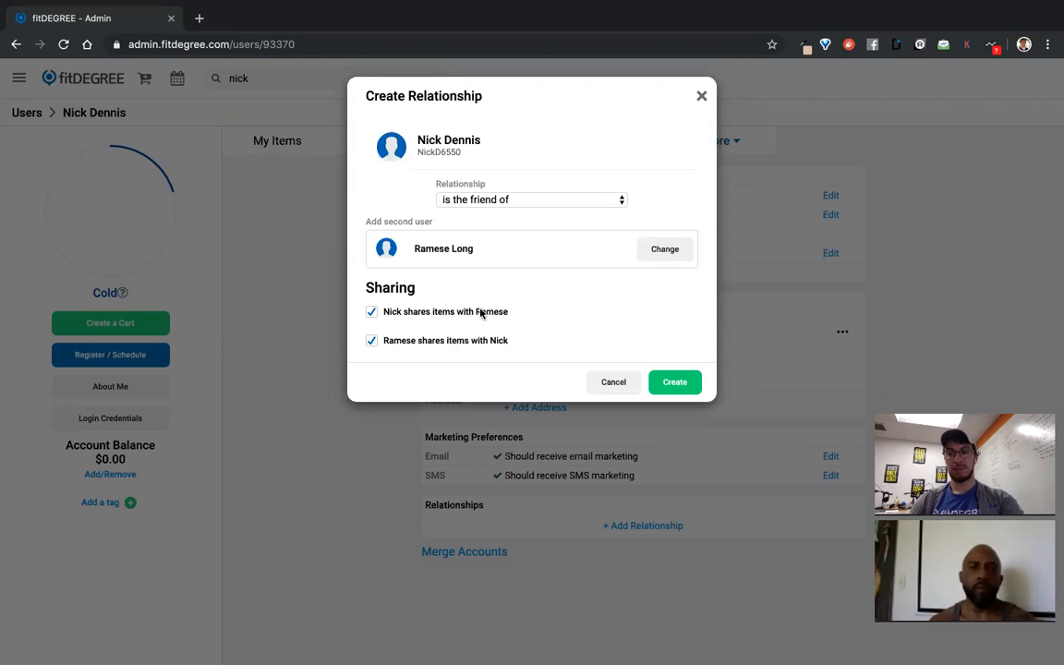
click(684, 382)
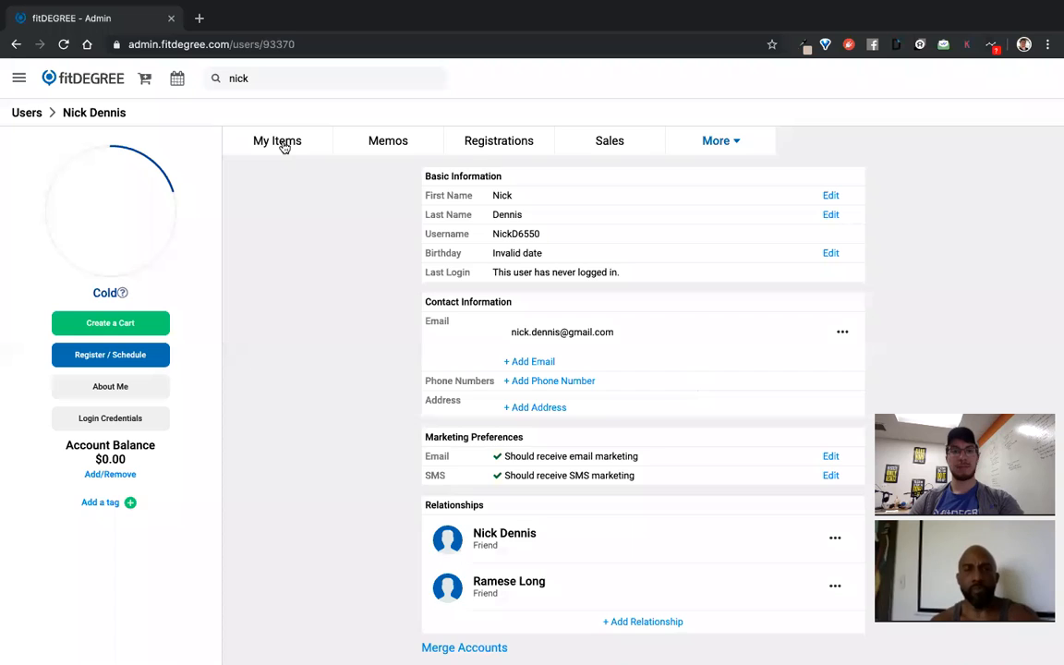
click(282, 144)
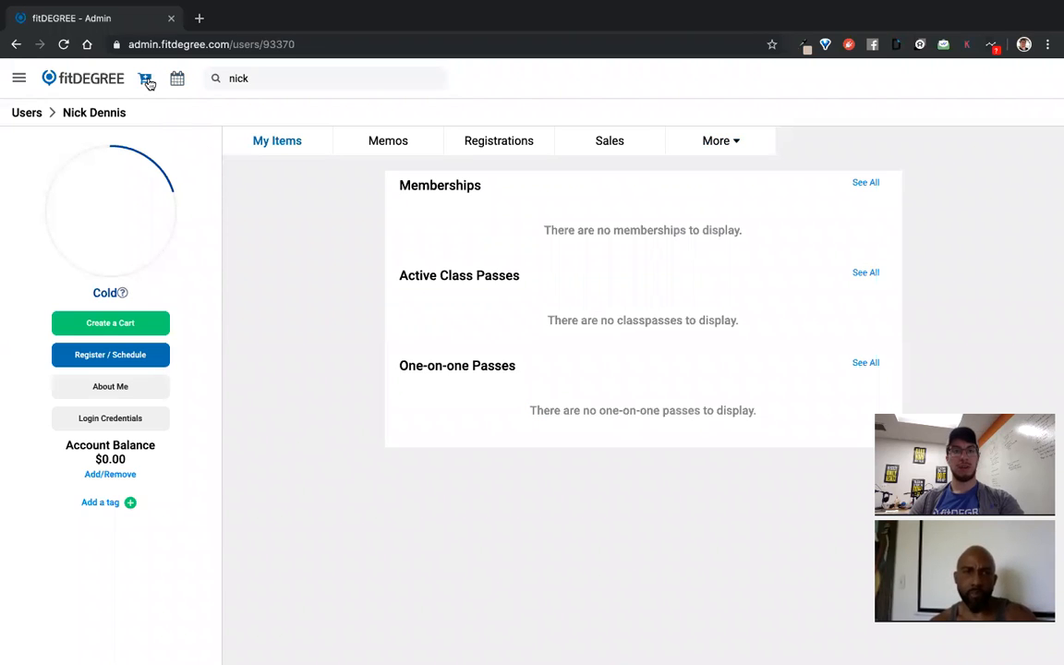
Sell the member a 10 Class Pack at a $0 set price and view their profile
click(145, 78)
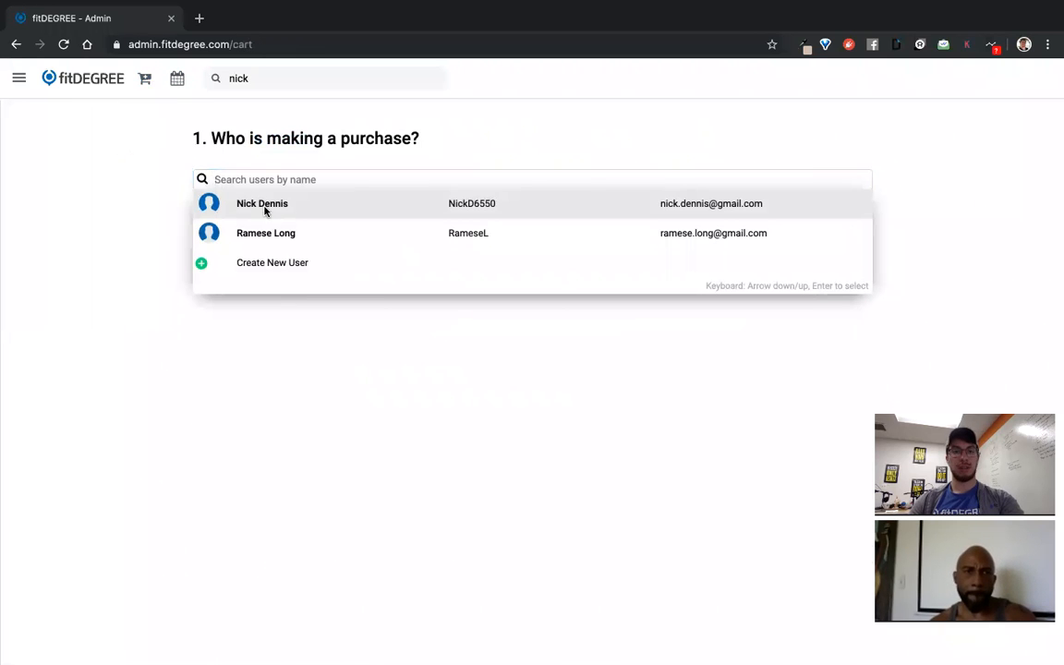
click(264, 208)
click(231, 309)
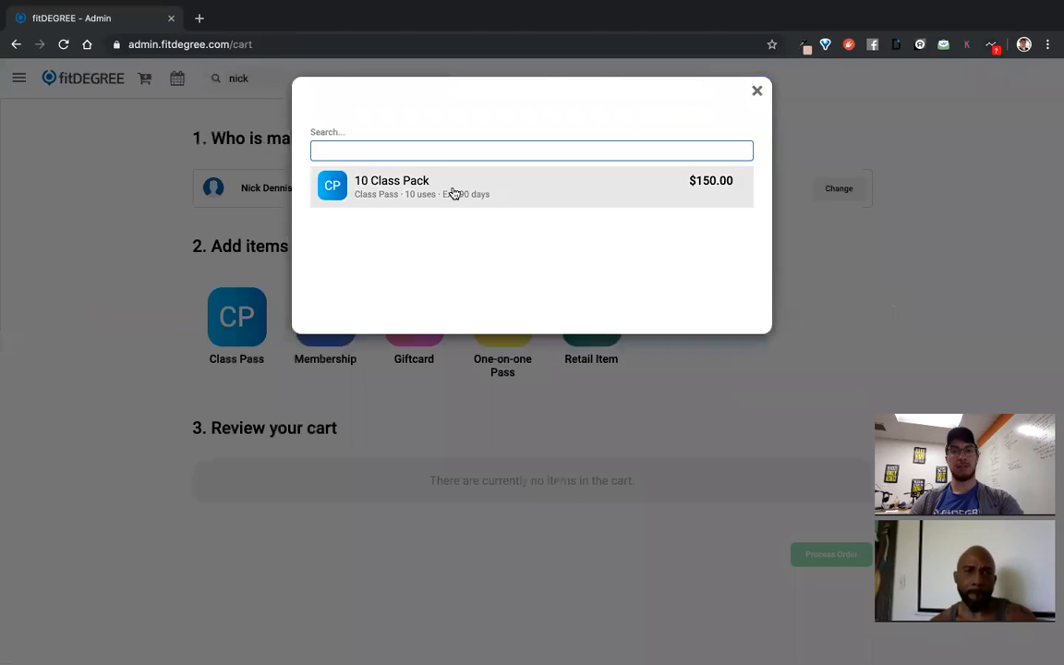
click(450, 187)
scroll(647, 316, down, 3)
click(854, 303)
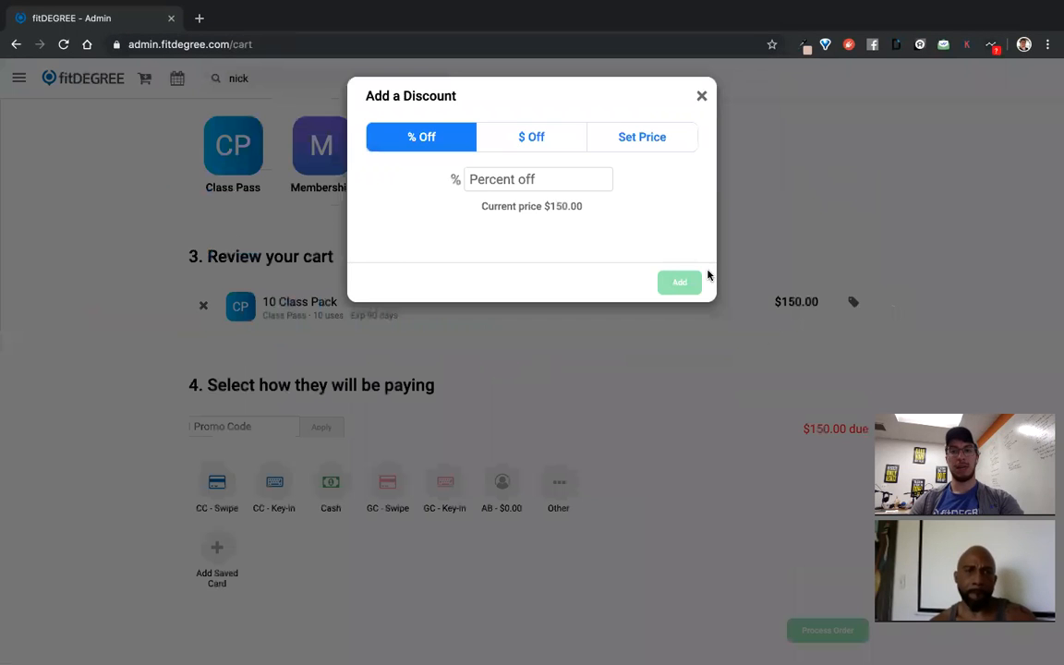
click(629, 145)
click(544, 178)
text(0)
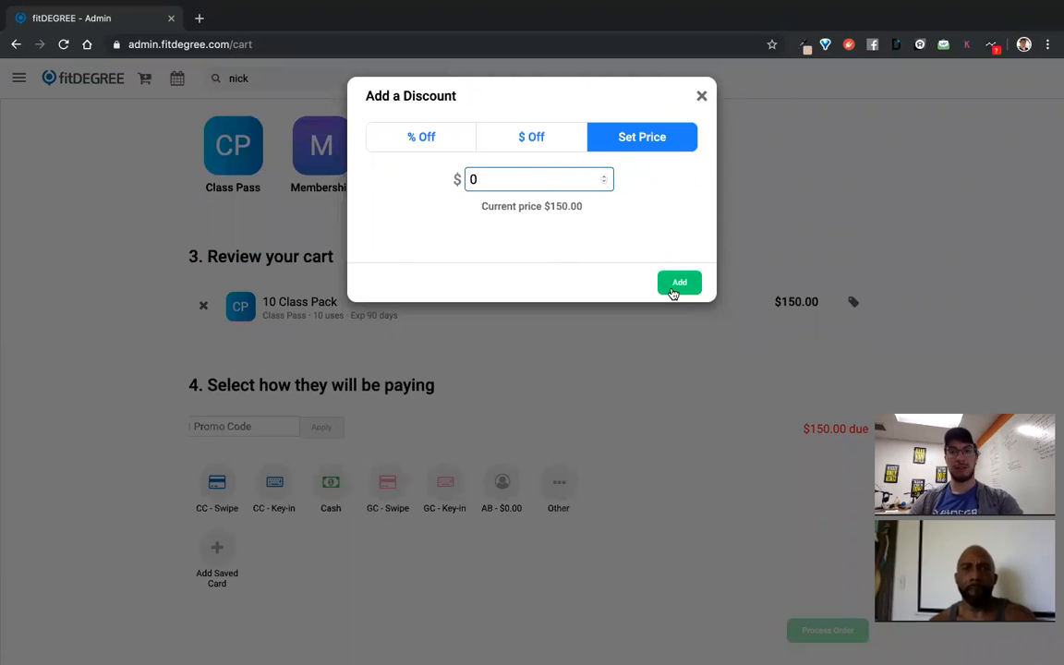
click(679, 281)
click(826, 632)
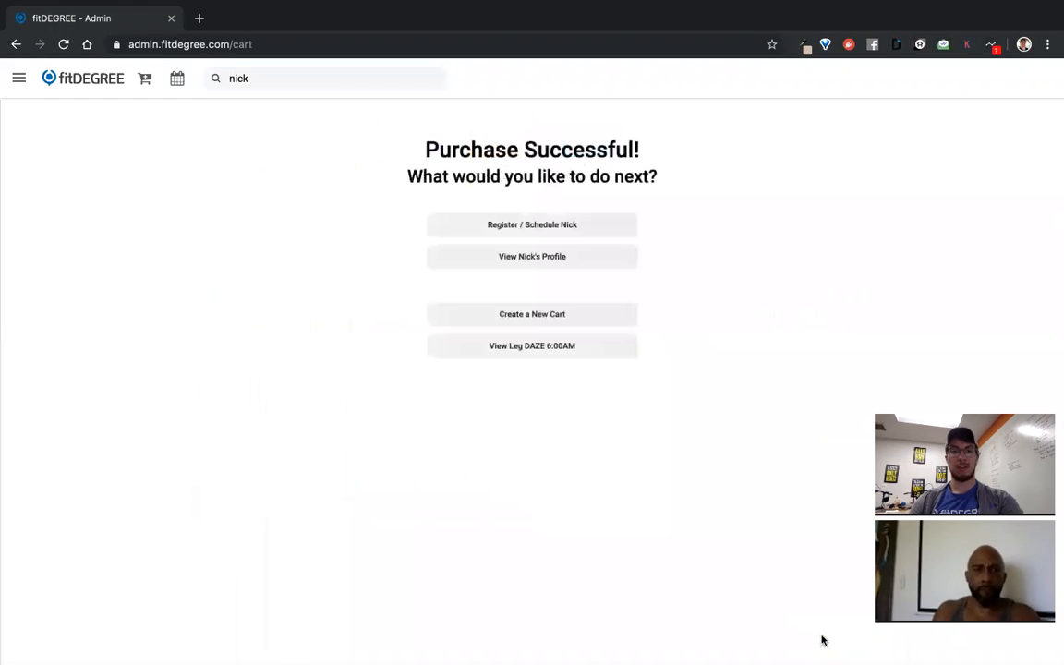
click(531, 257)
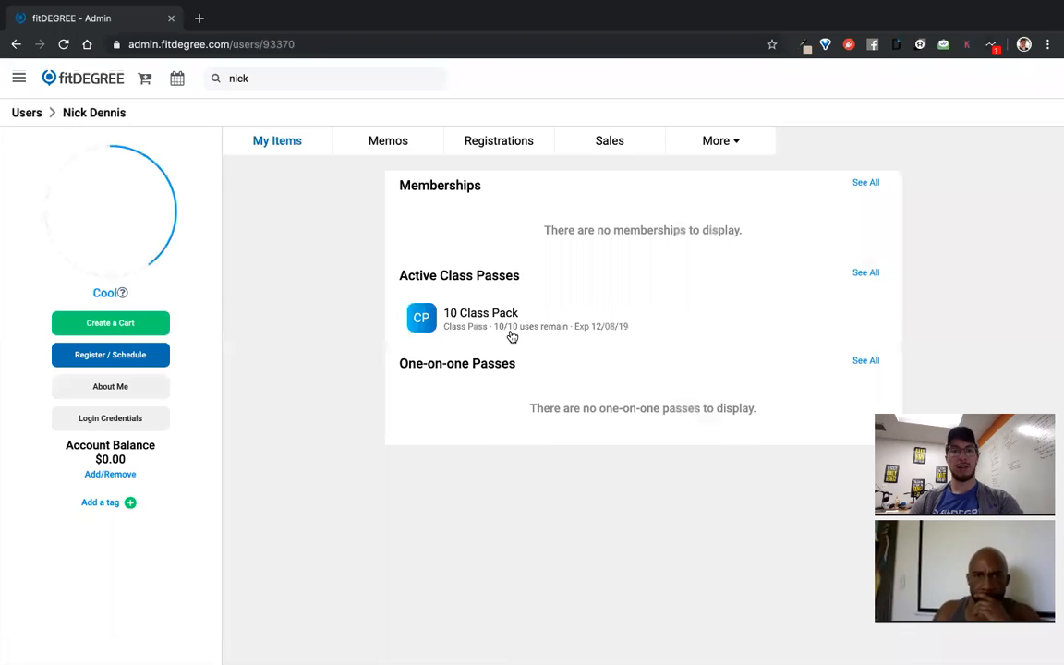
Find the friend's profile and review the shared 10 Class Pack in Edit Class Pass
click(290, 82)
text(ram)
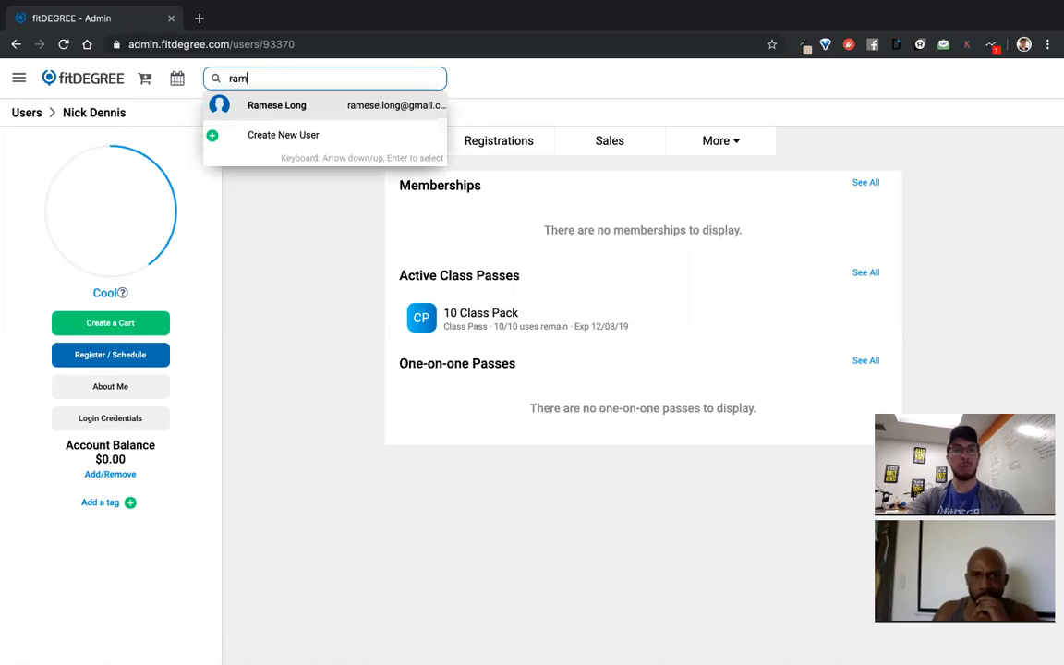
click(287, 109)
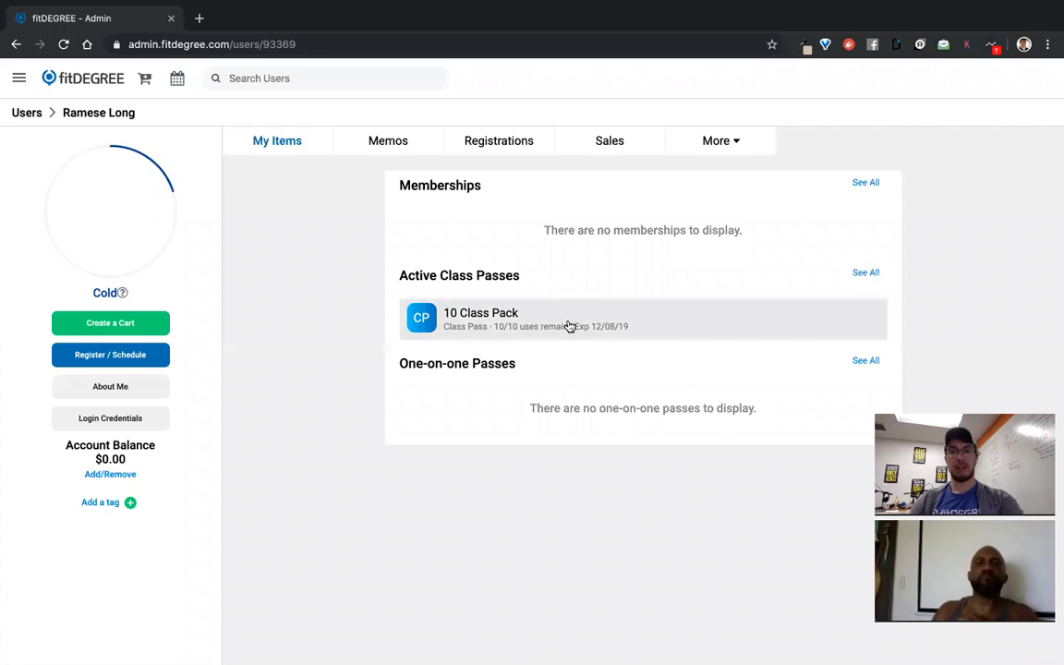
click(569, 328)
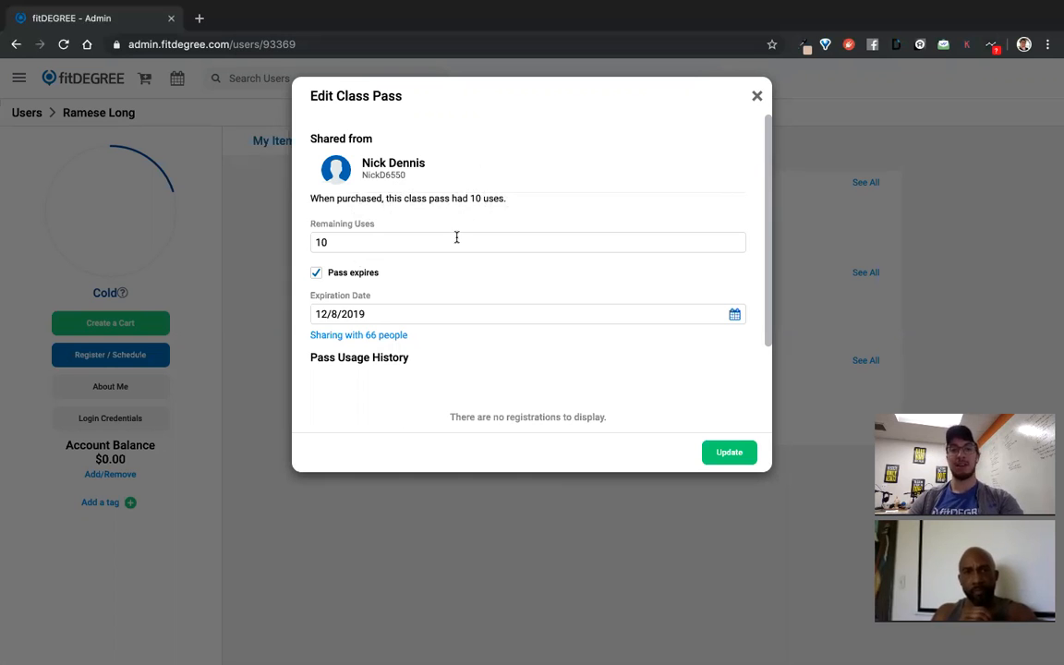
scroll(459, 290, down, 2)
scroll(459, 290, up, 2)
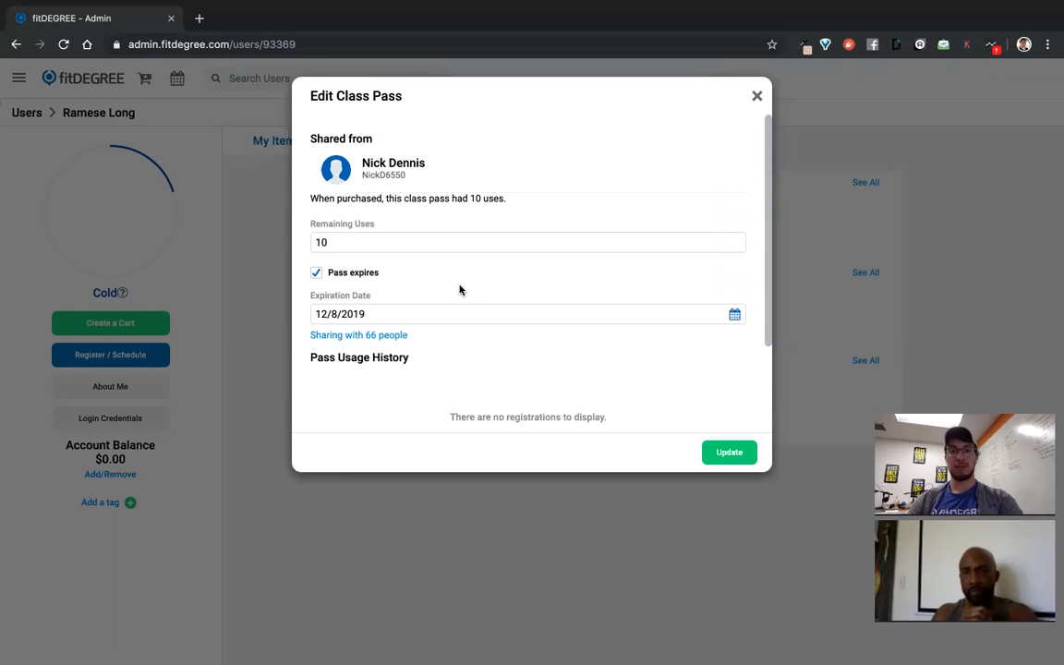
click(755, 96)
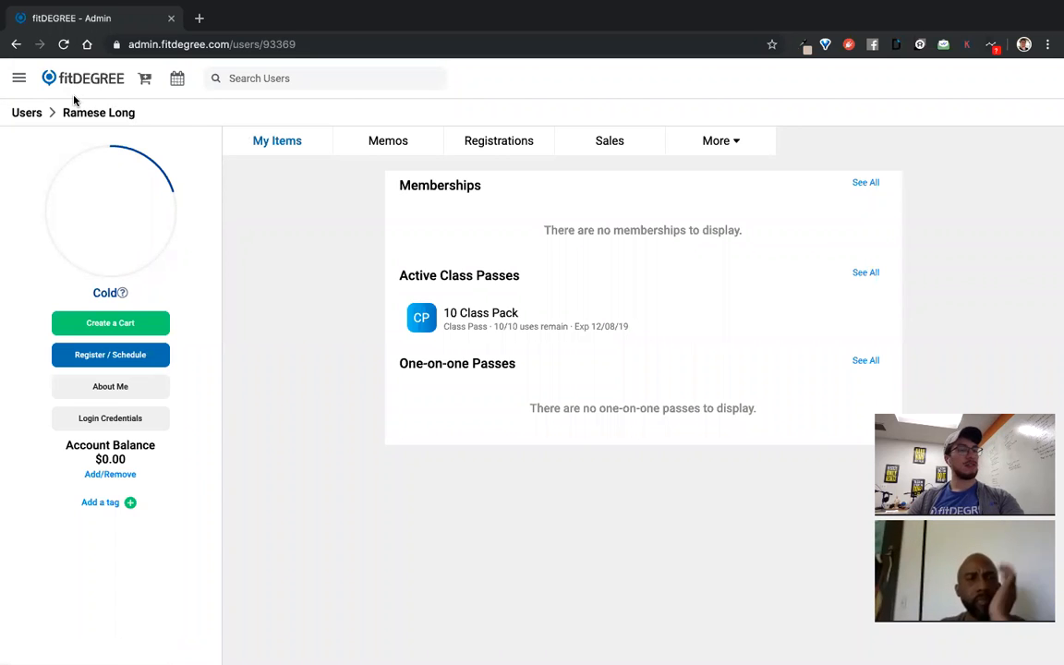
Open Memberships under Setup and Manage and start a new membership form
click(19, 80)
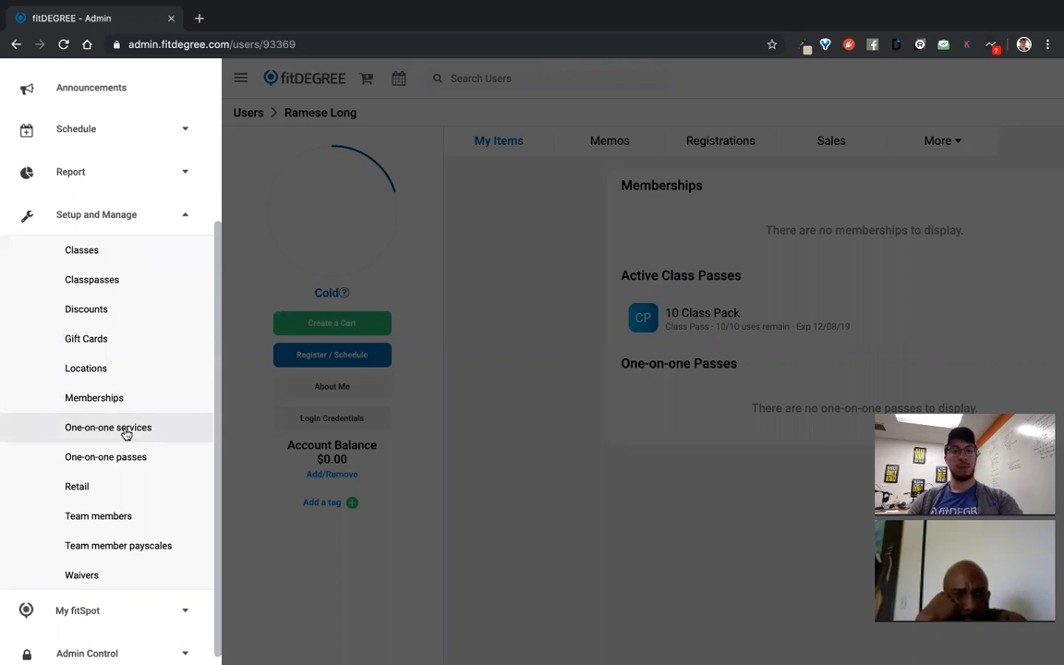
click(138, 405)
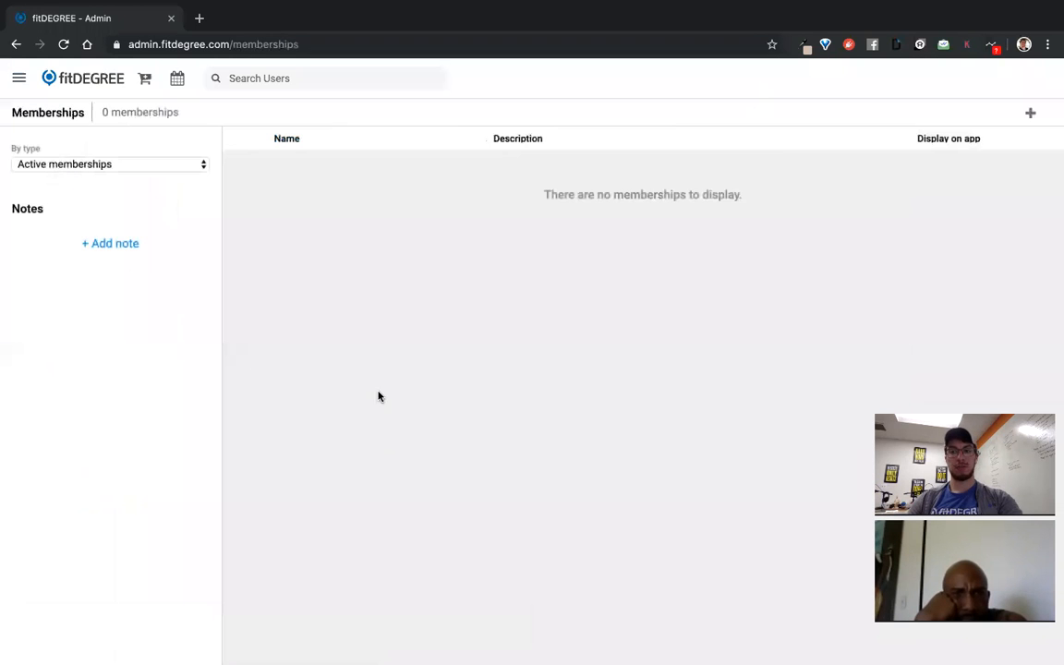
click(1027, 115)
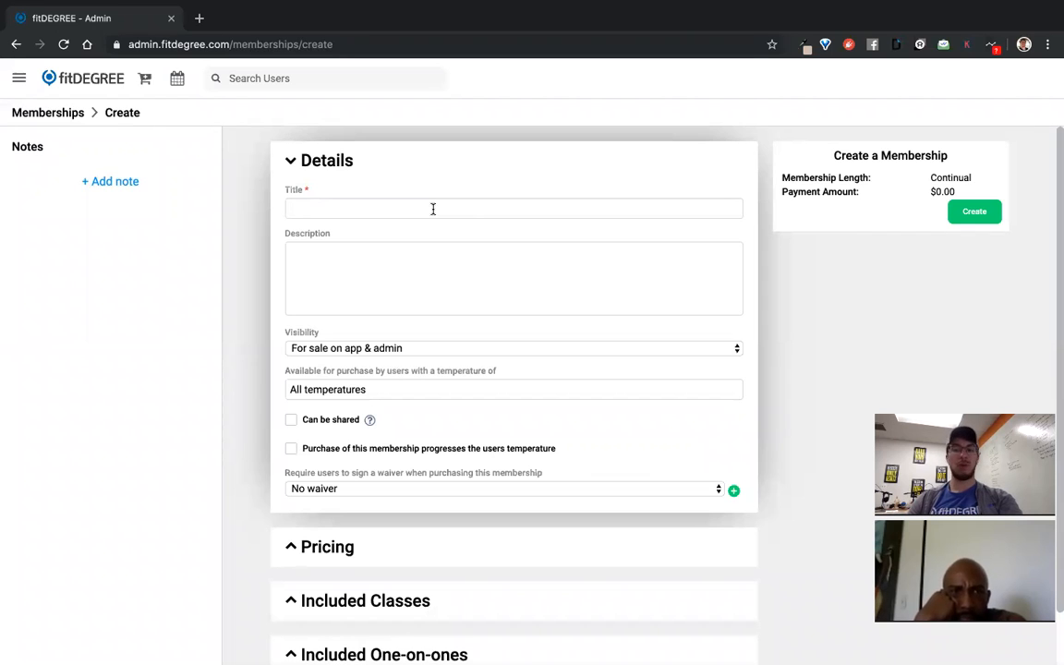
click(432, 209)
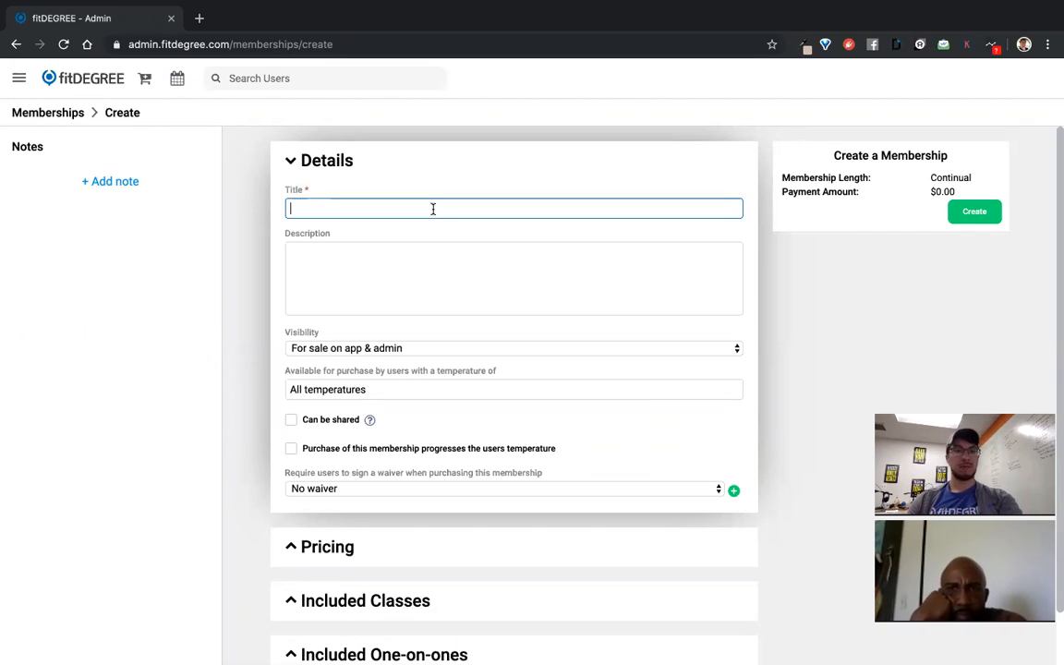
Enter the membership title and the description 'This membership gives you unlimied'
text(Continual Membership - Unlimit)
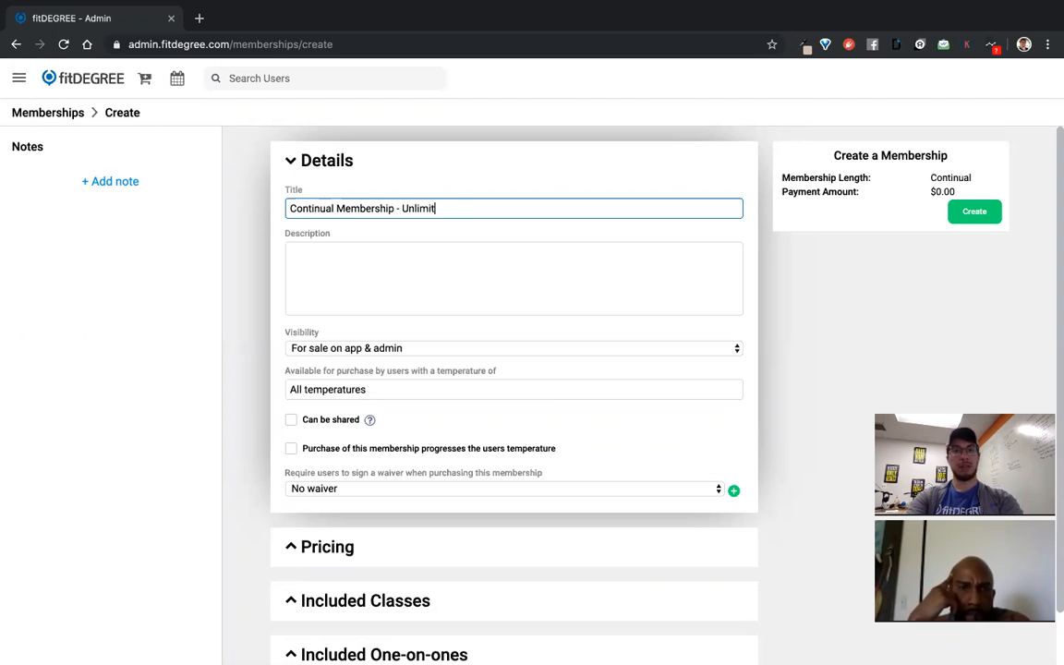
key(Tab)
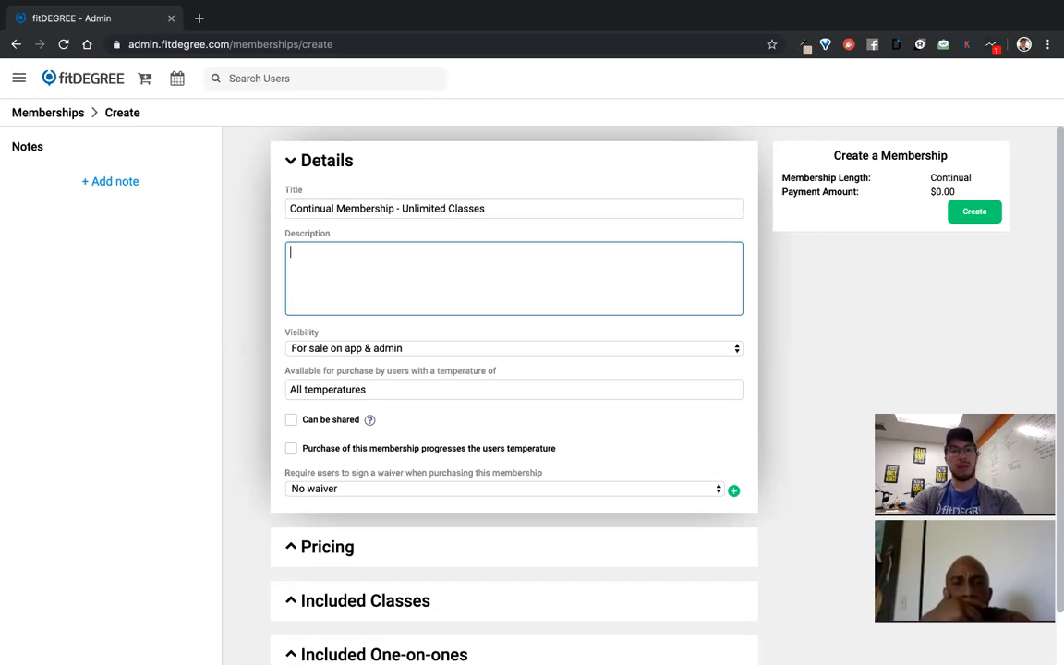
text(This membership gives you unlimied classes)
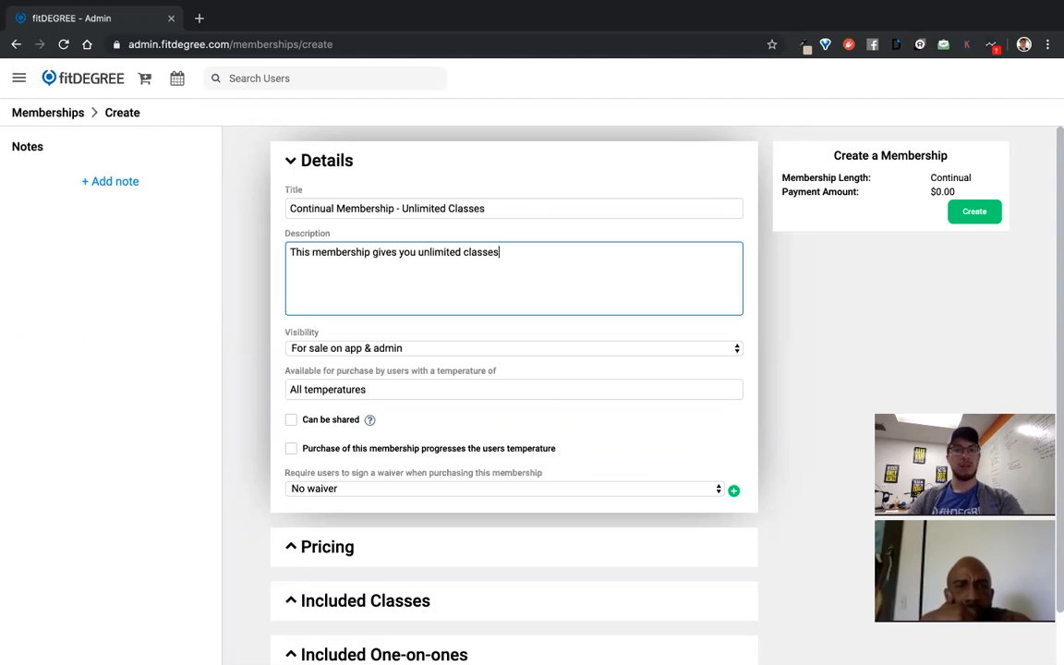
Keep sale visibility on app and admin, require 'Waiver (incomplete)', and expand Pricing
scroll(428, 268, down, 1)
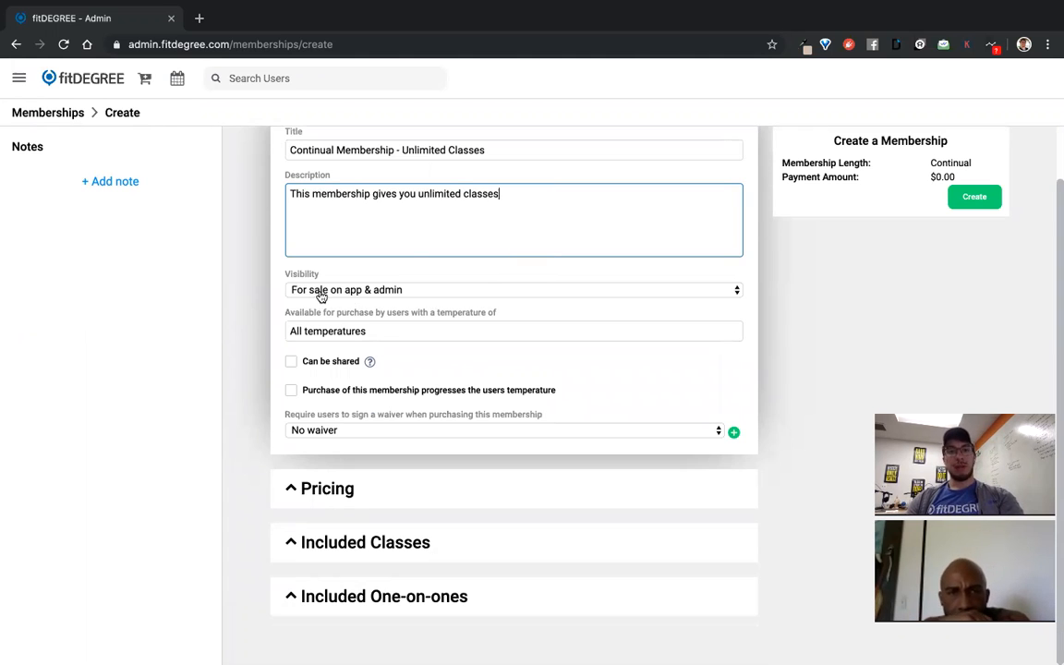
click(368, 294)
click(387, 292)
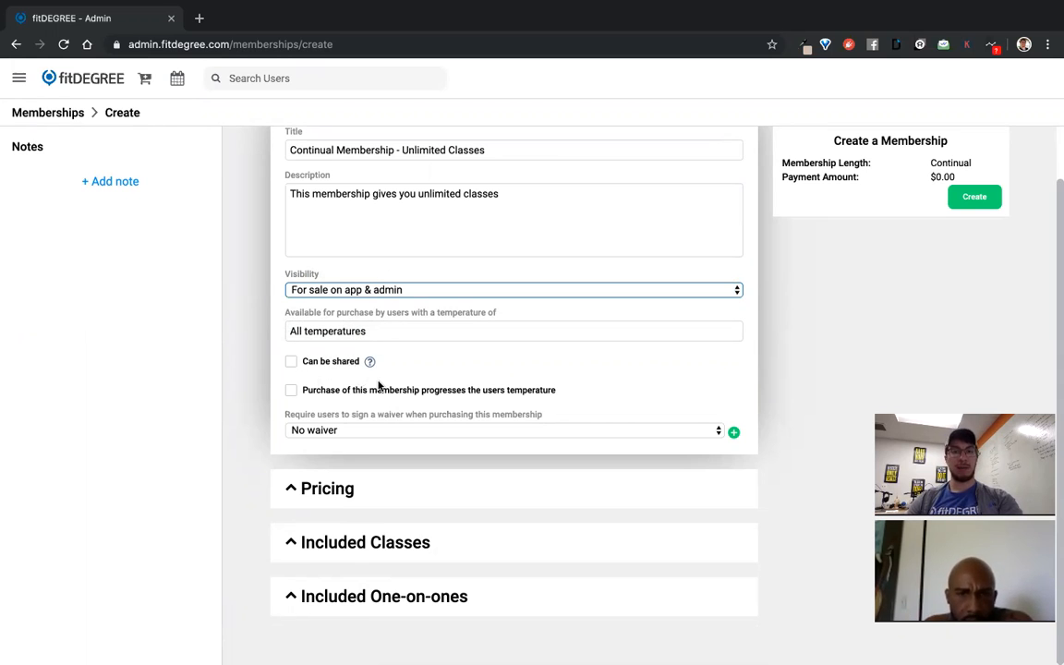
click(332, 433)
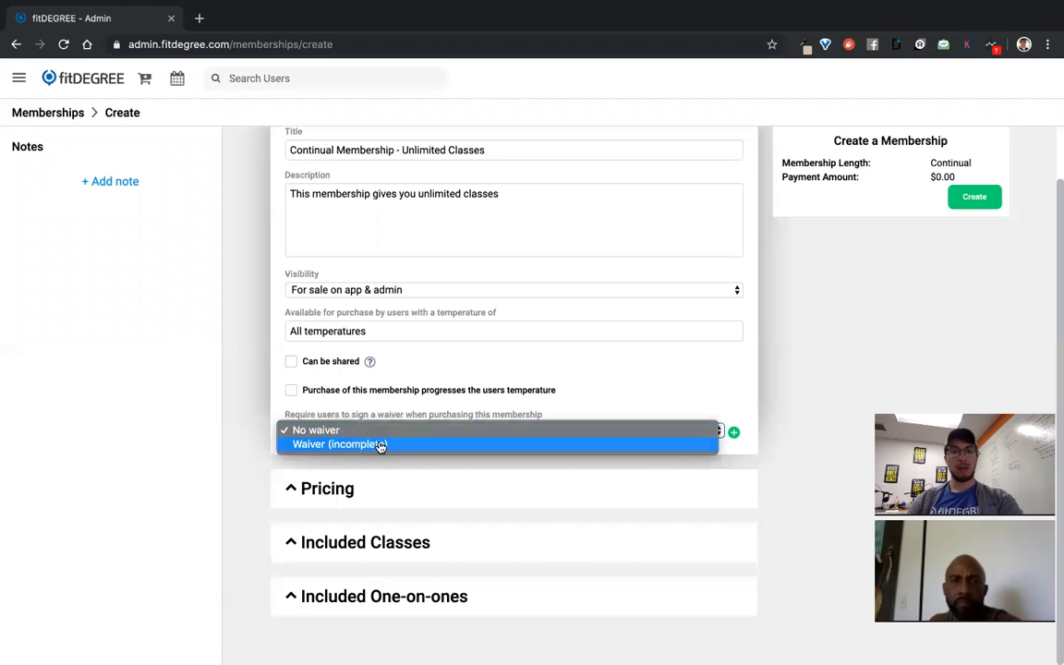
click(380, 444)
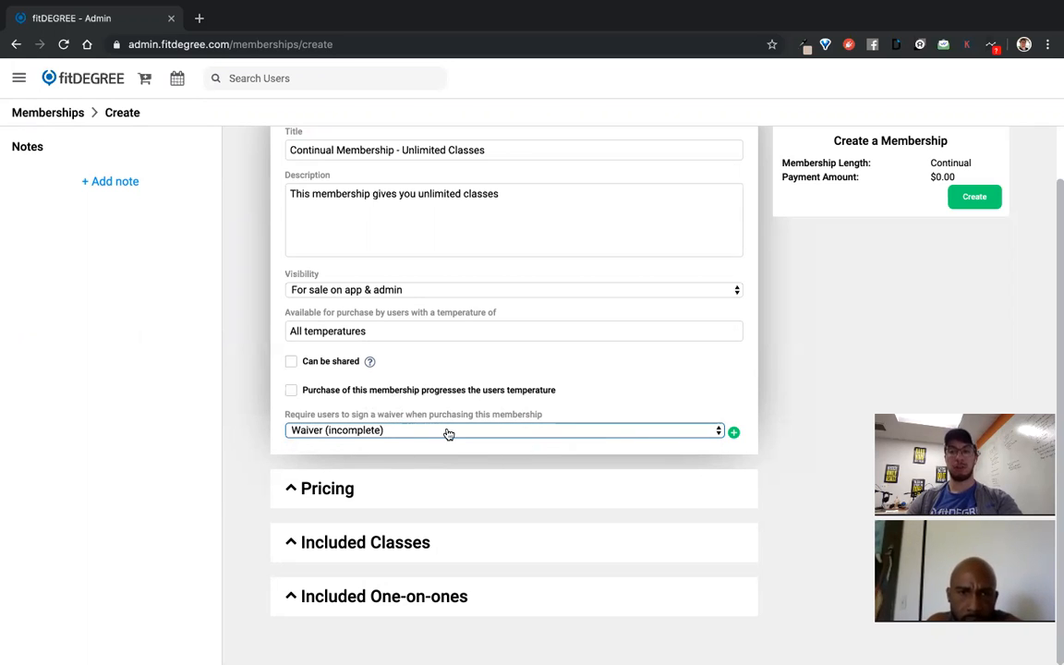
click(351, 489)
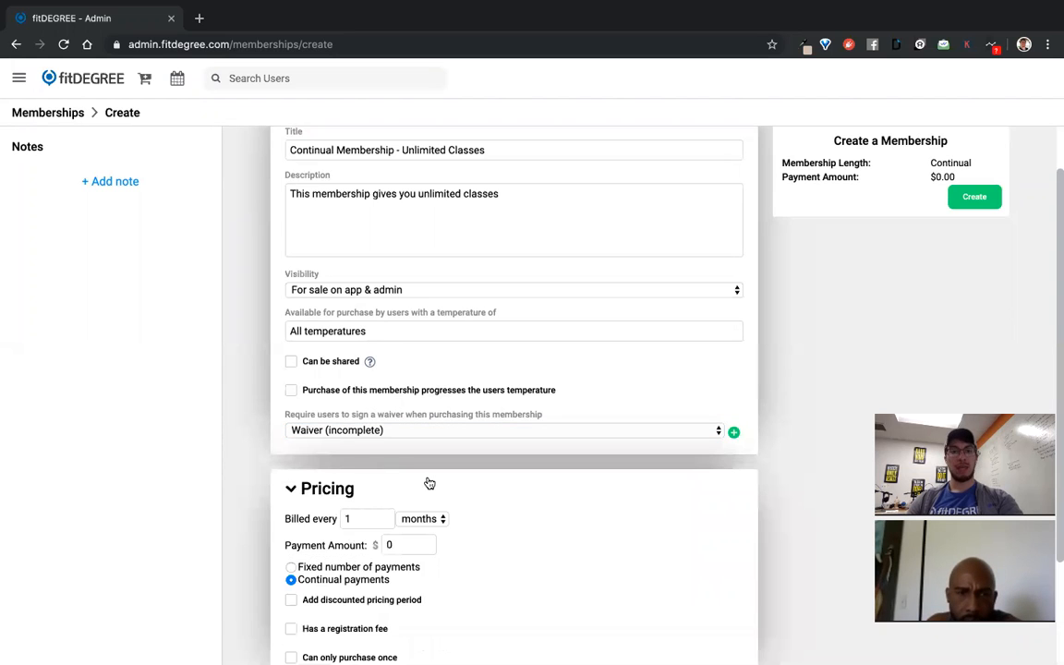
Set the payment amount to $100 with a fixed number of 3 monthly payments
scroll(429, 483, down, 3)
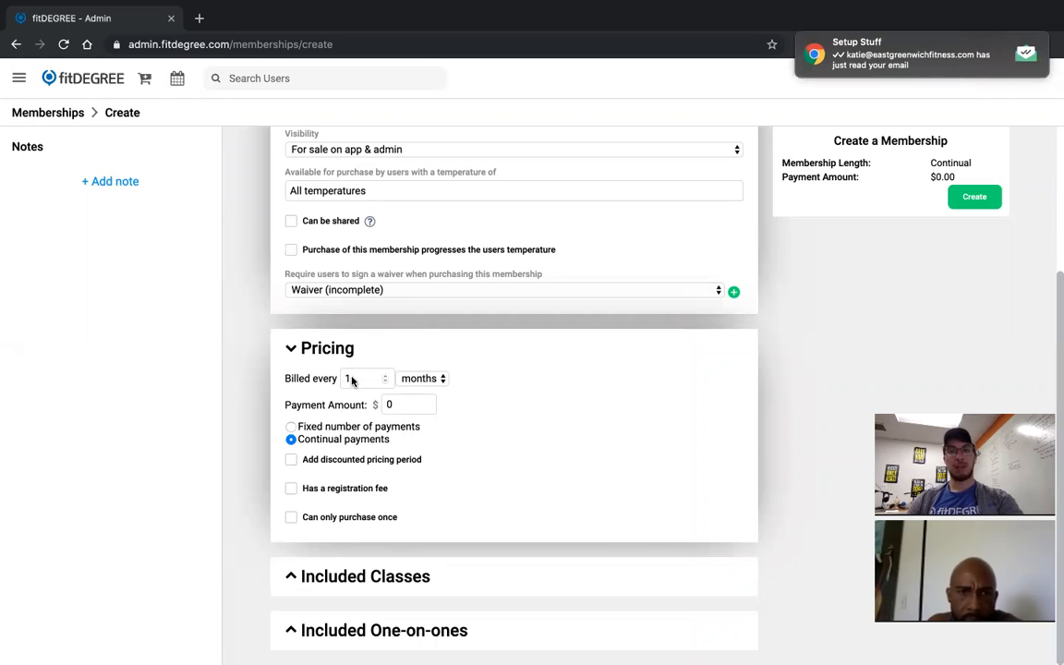
click(356, 381)
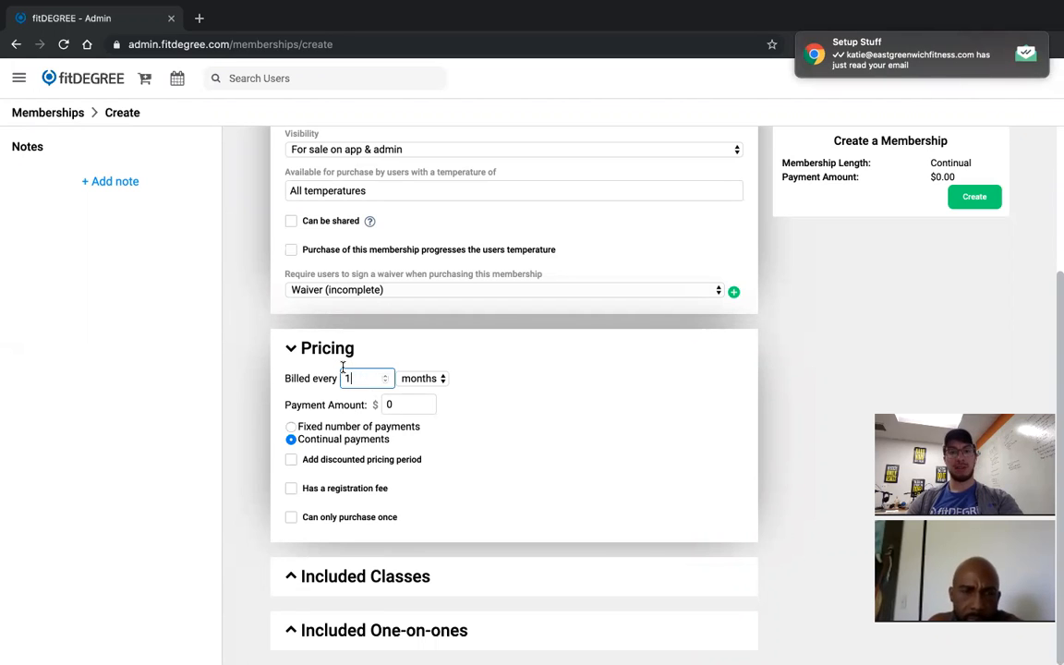
key(Tab)
text(100)
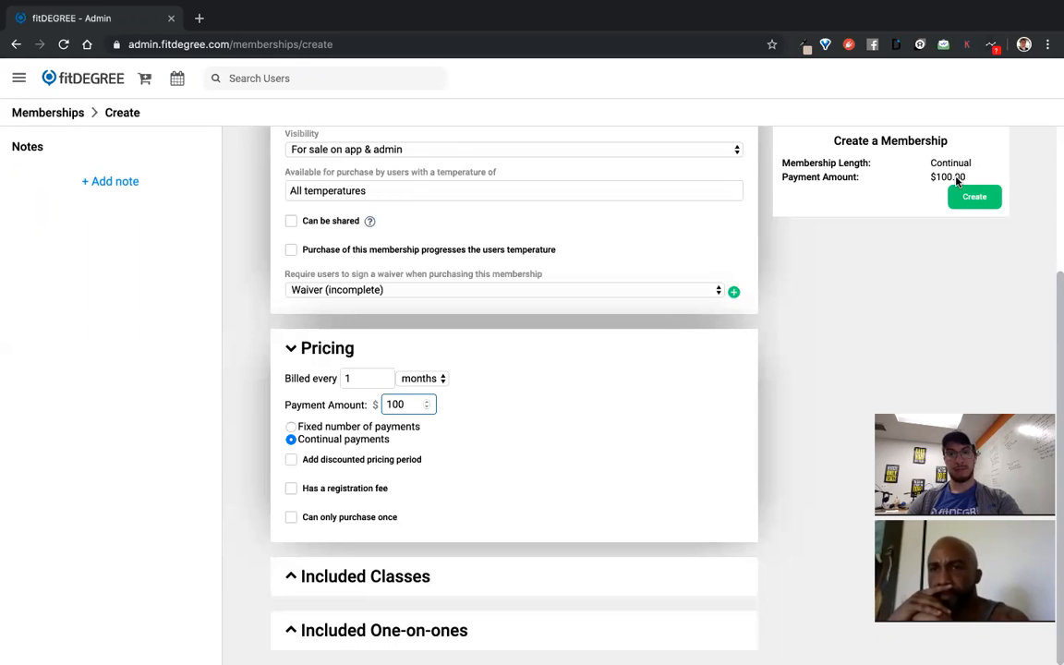
click(292, 427)
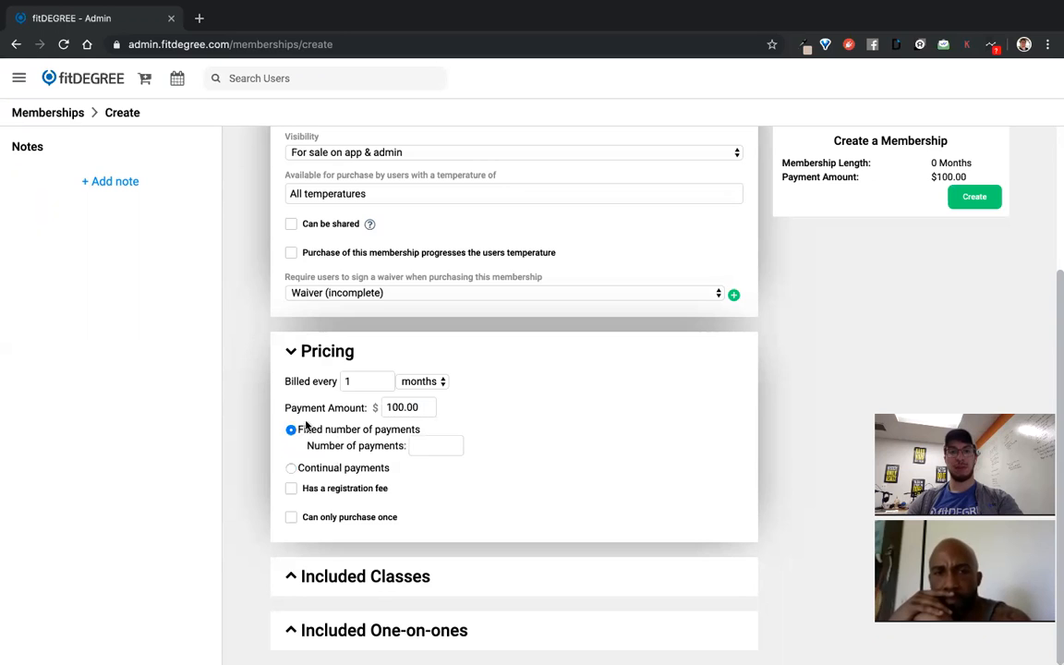
double_click(360, 380)
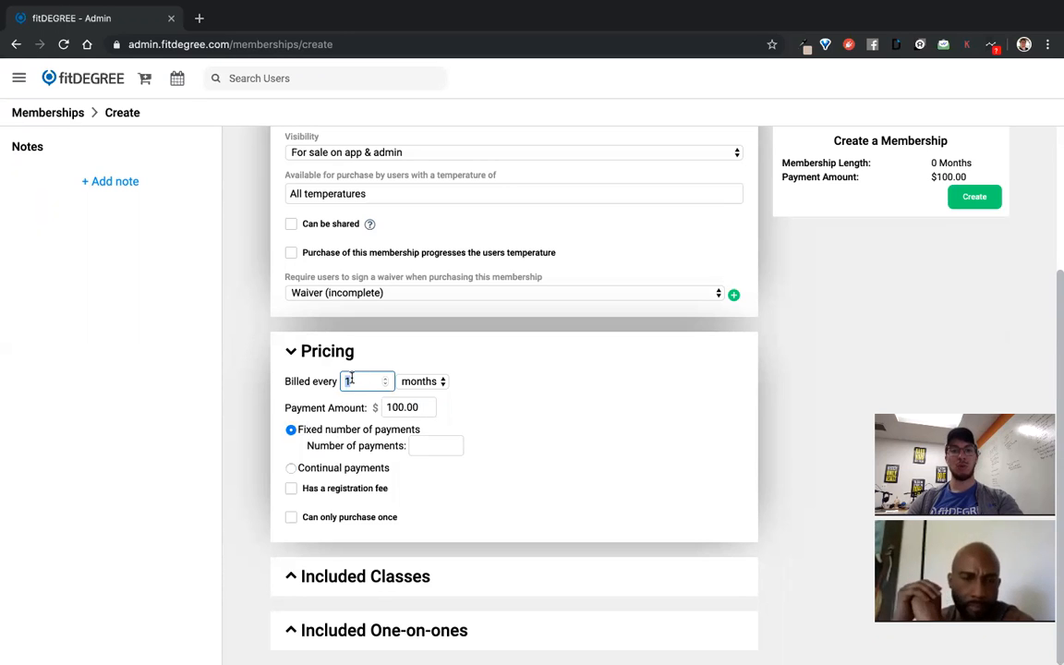
click(423, 443)
text(3)
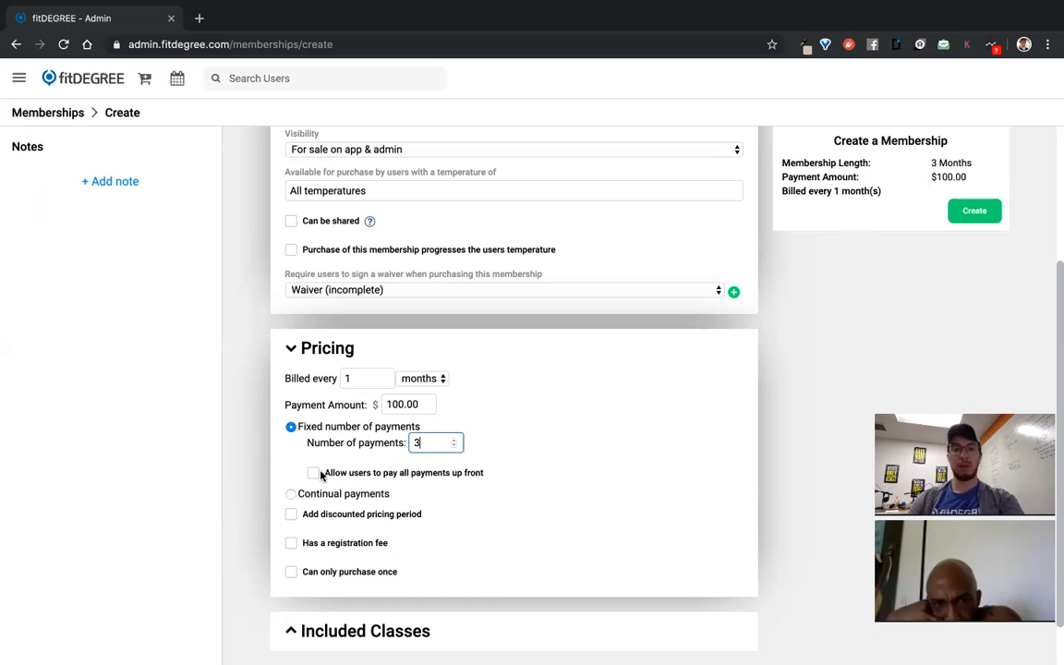
click(370, 482)
Allow paying all payments up front at an upfront price of $275.00
click(369, 479)
click(409, 497)
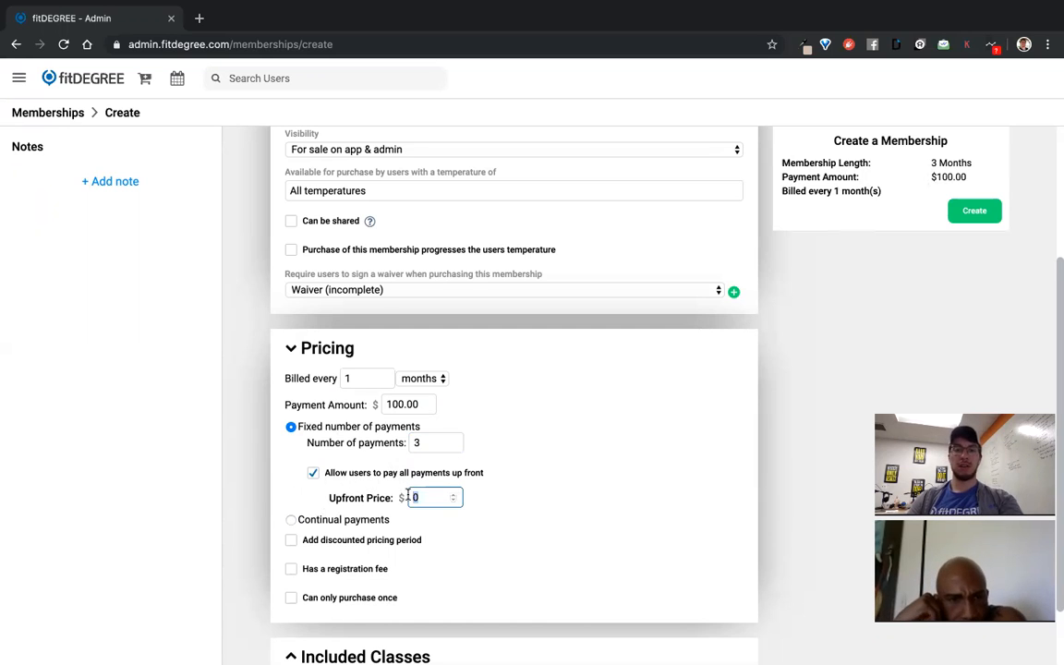
click(569, 535)
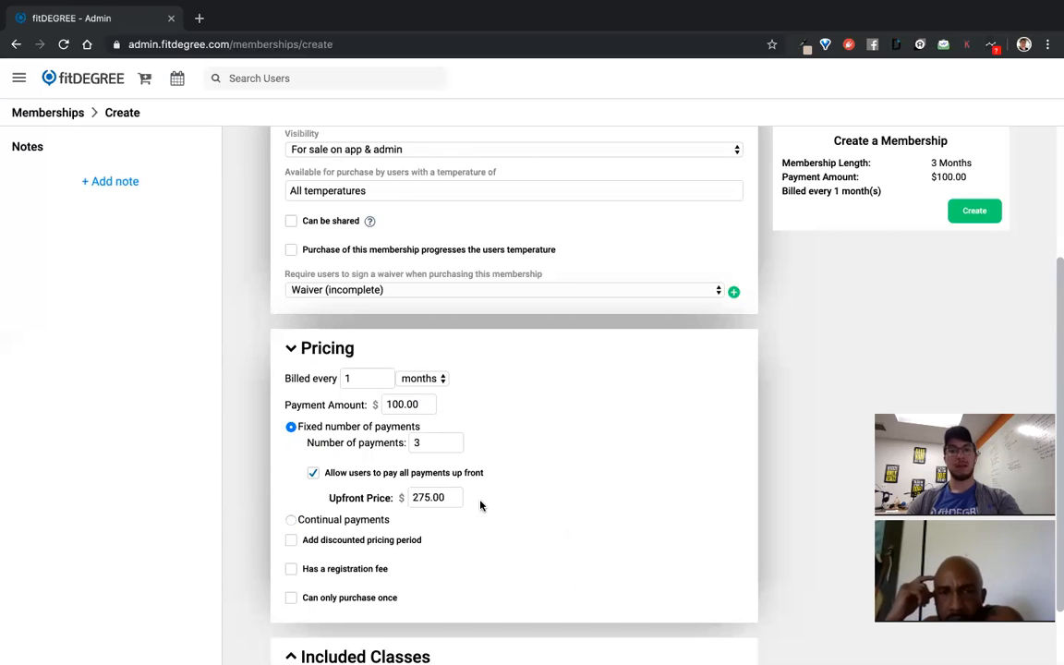
scroll(492, 464, down, 1)
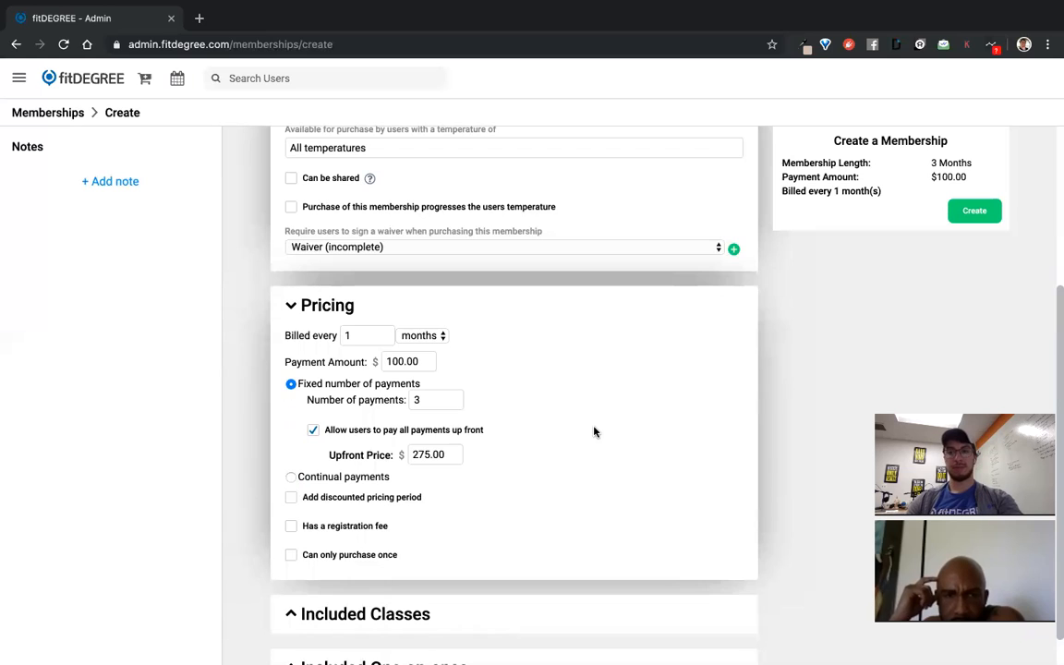
scroll(594, 433, up, 1)
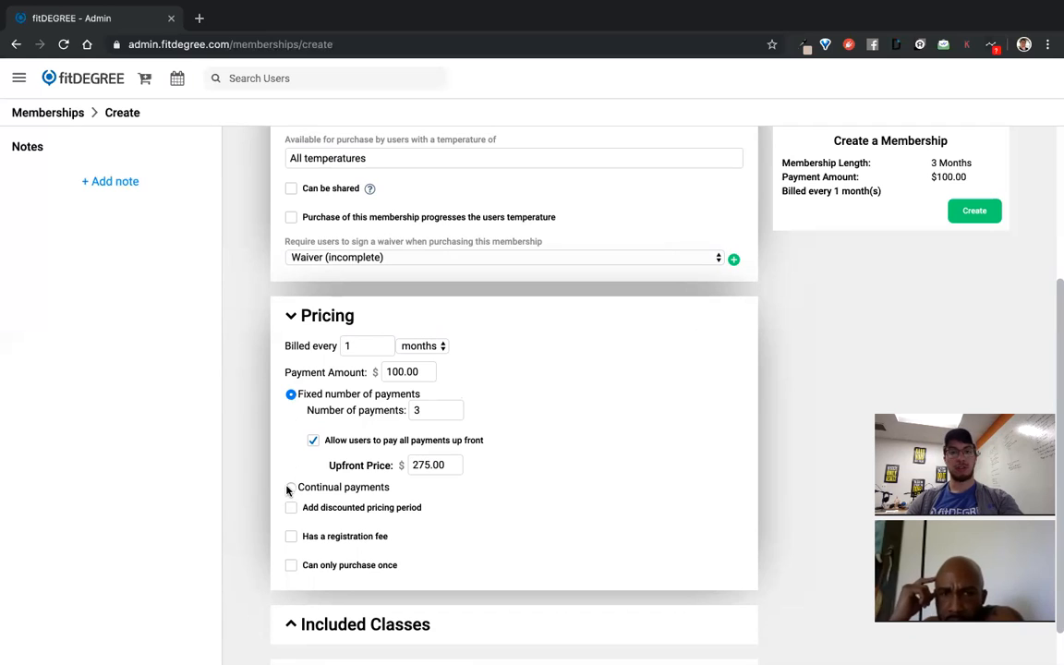
Switch to continual payments, trying then removing a 3-period $80.00 discounted price
click(289, 490)
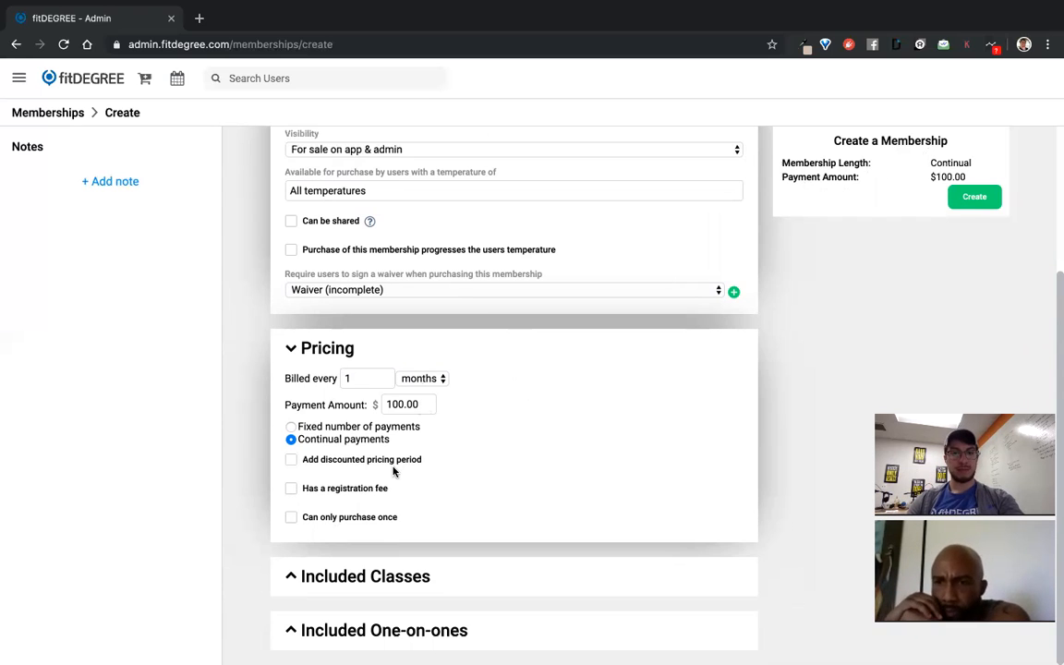
click(335, 463)
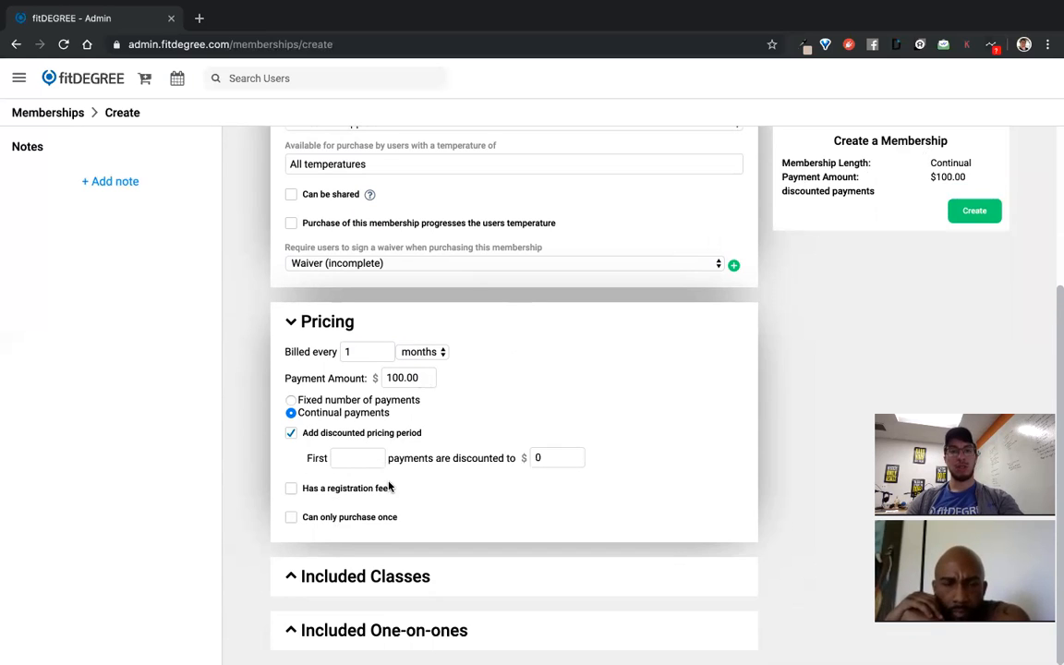
click(360, 459)
text(3)
click(538, 457)
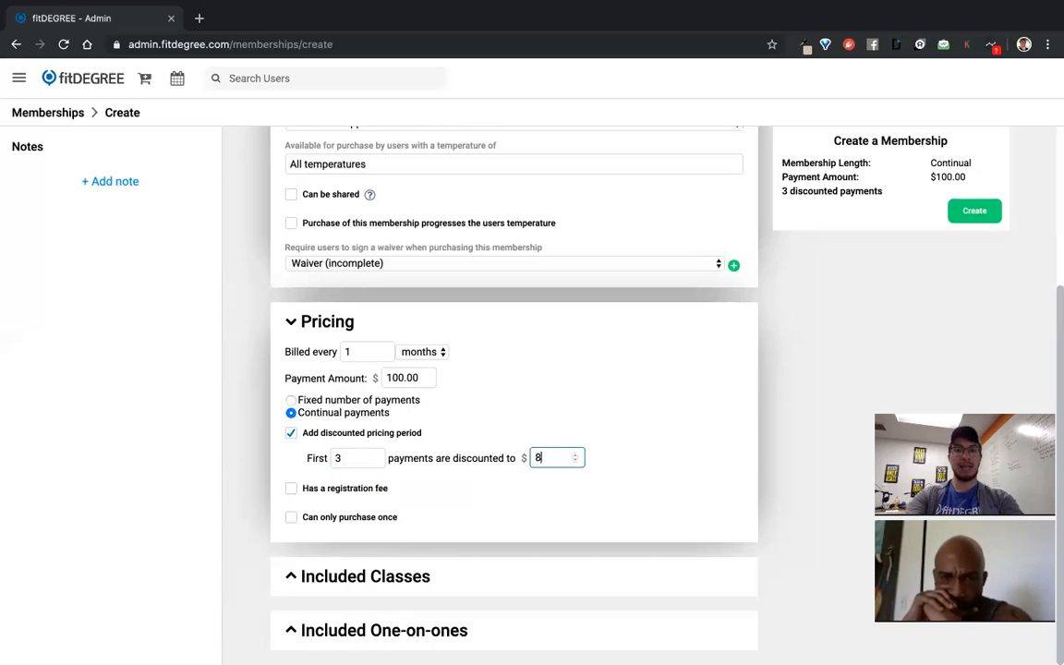
click(628, 423)
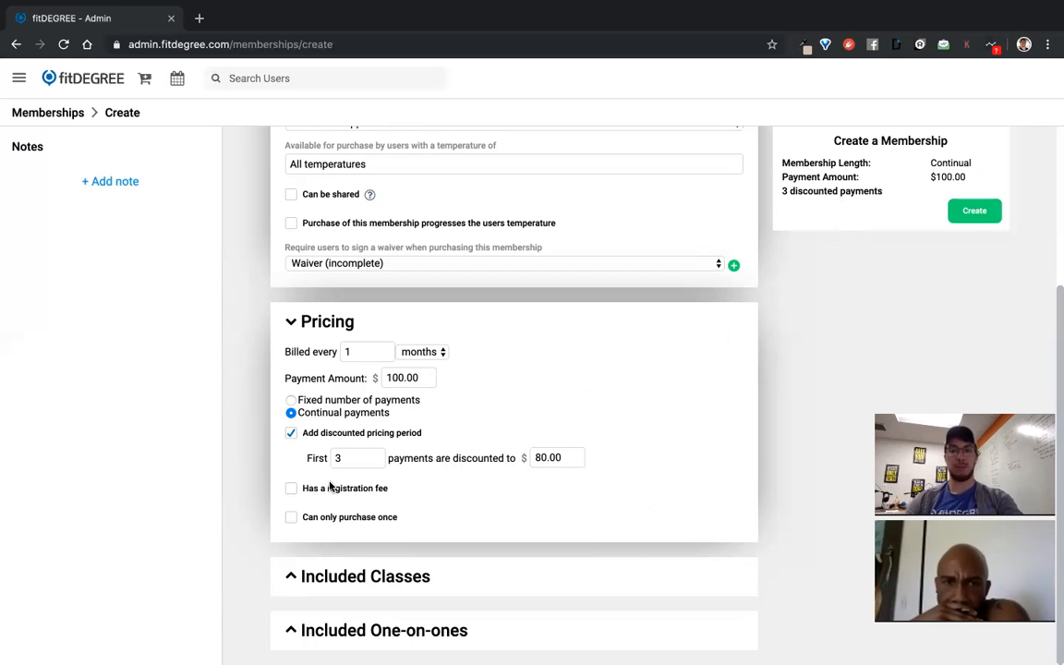
click(291, 436)
Add then remove a registration fee, and expand Included Classes
click(292, 488)
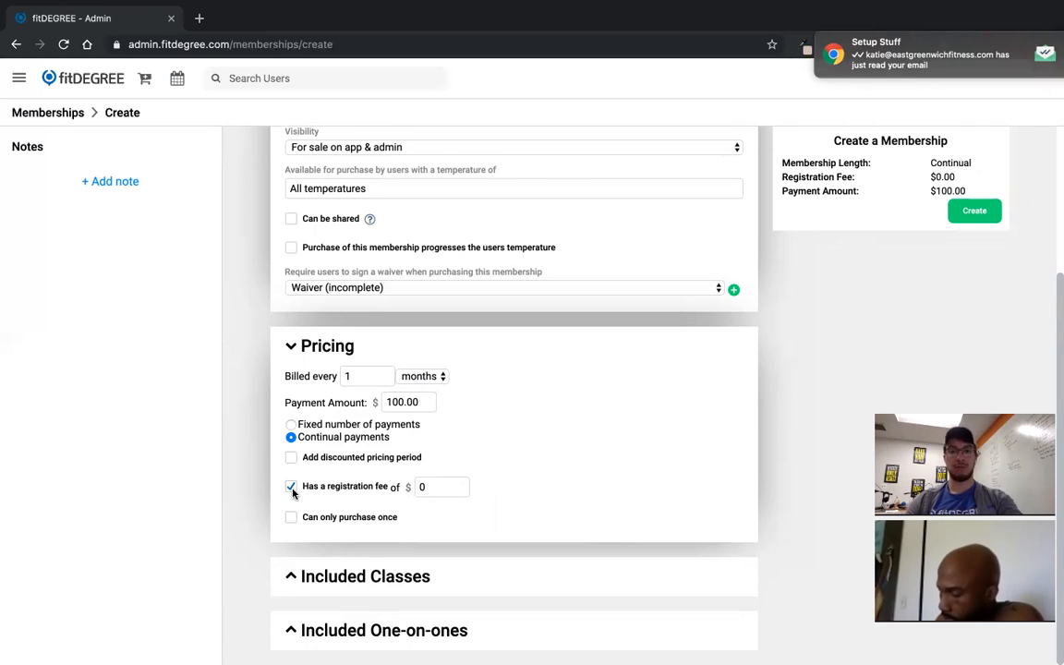
click(292, 488)
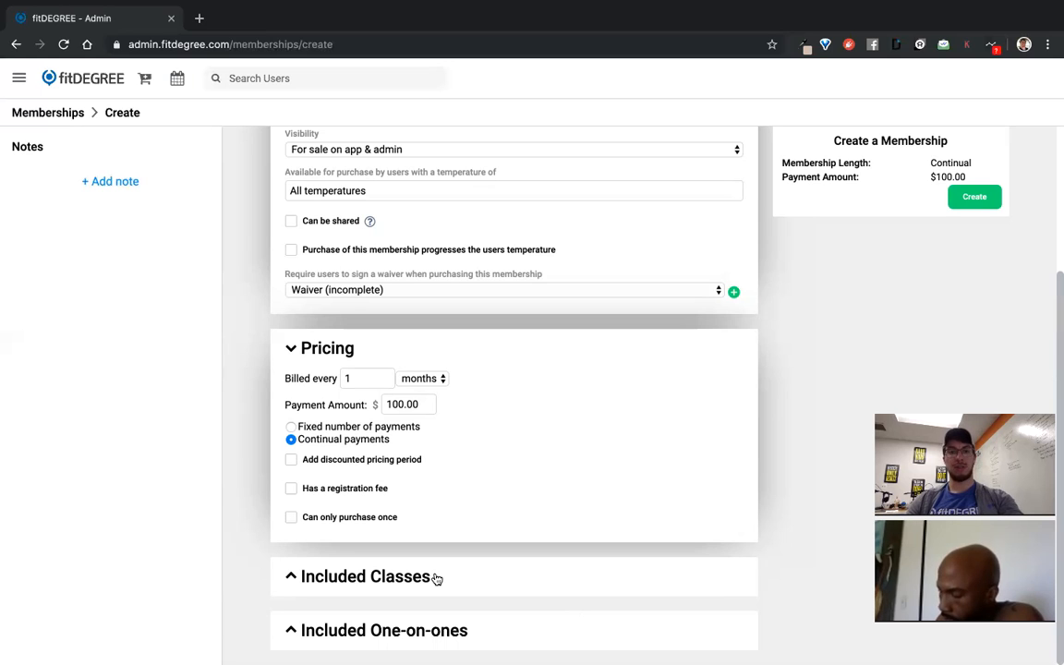
click(435, 578)
Start a new class package and change its limit from classes per month to 2 classes per week
scroll(435, 579, down, 2)
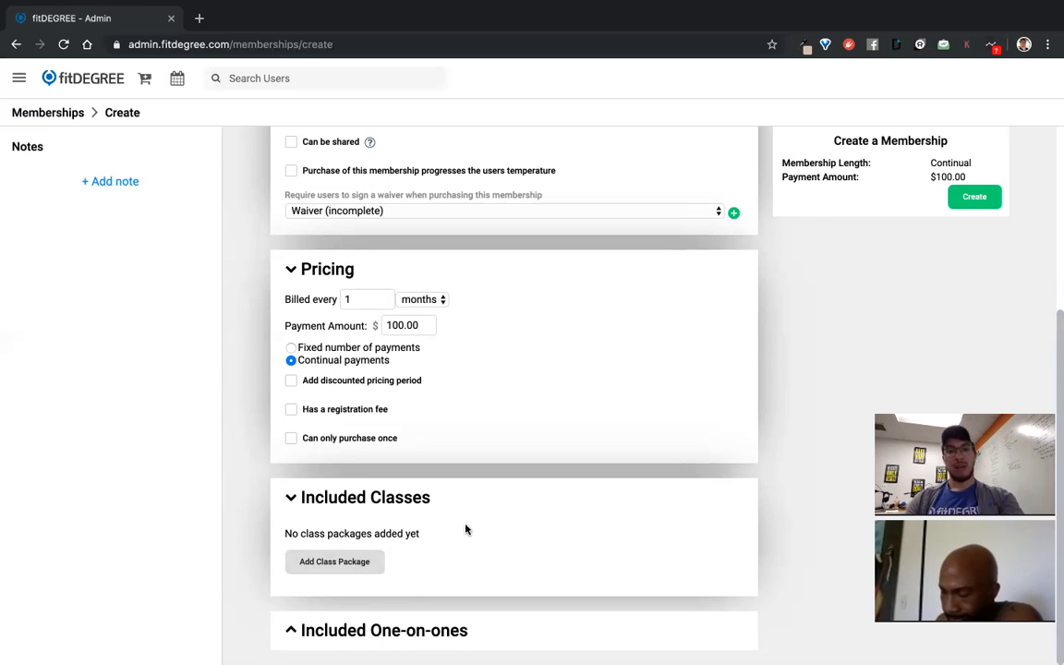
click(336, 564)
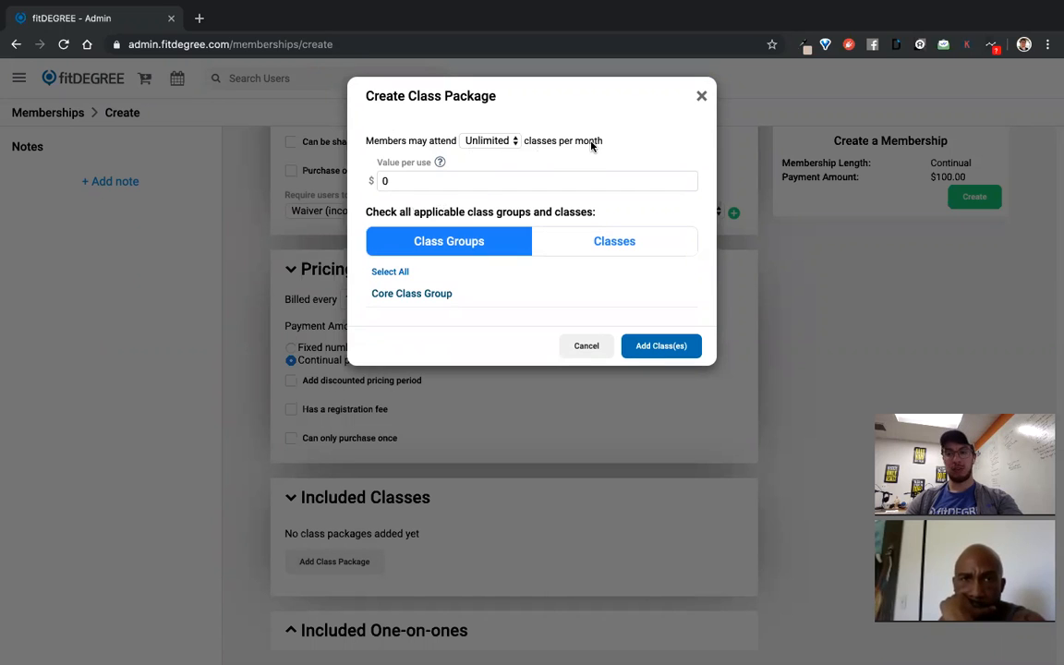
click(503, 146)
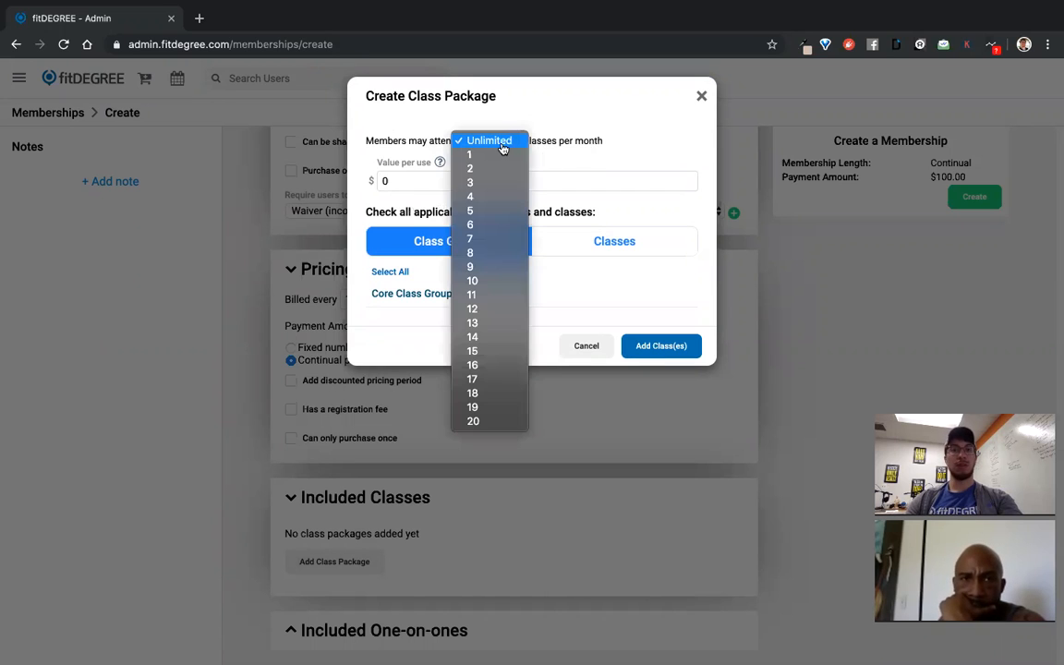
click(488, 285)
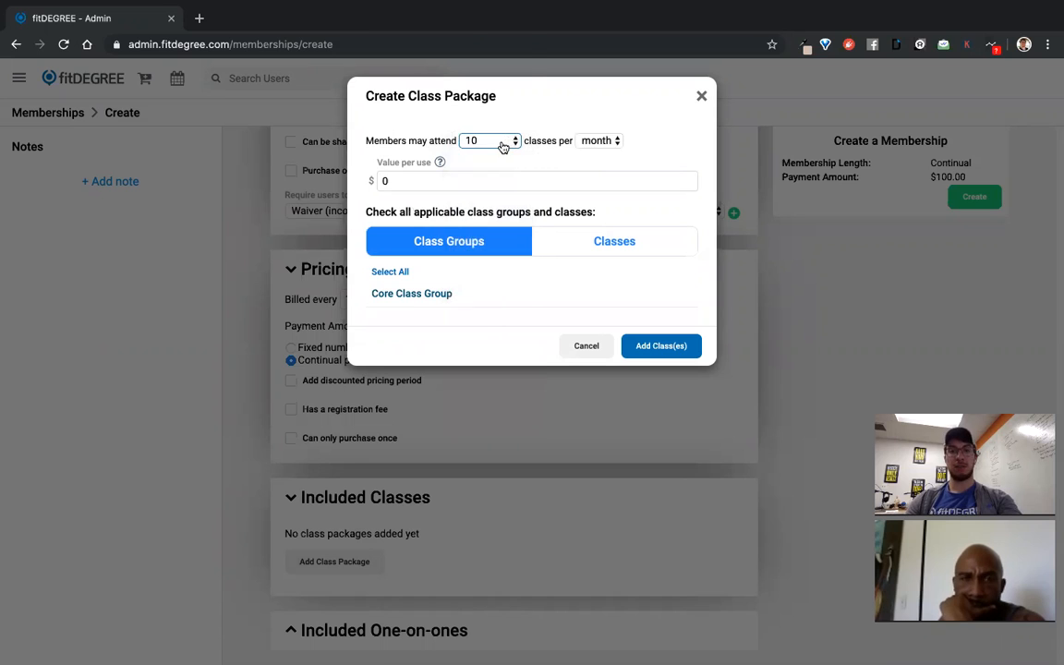
click(506, 142)
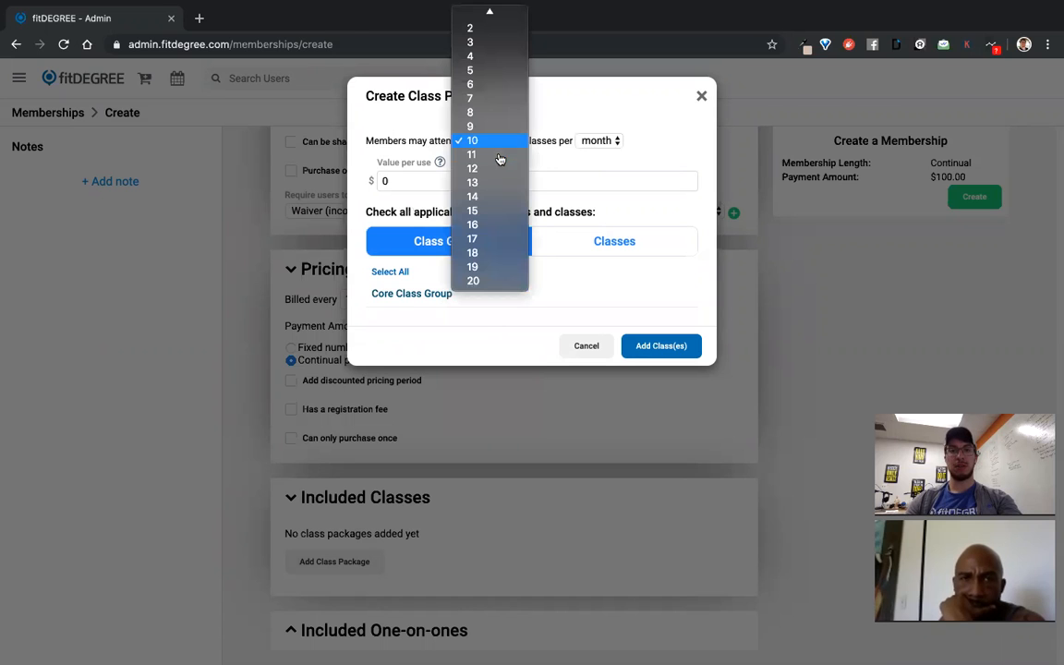
click(497, 58)
click(598, 144)
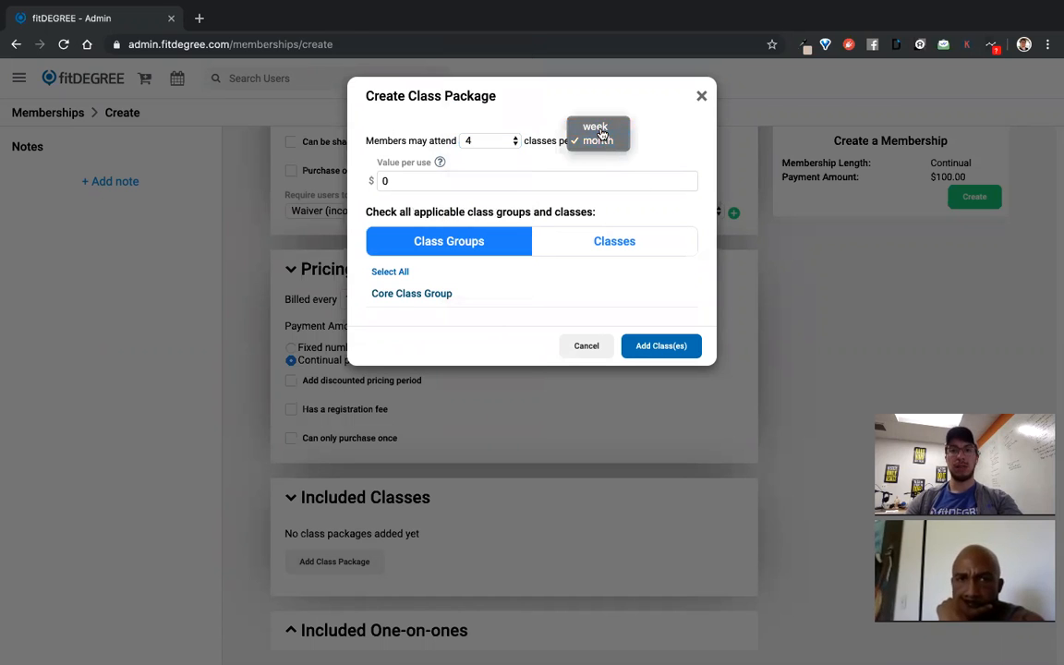
click(598, 128)
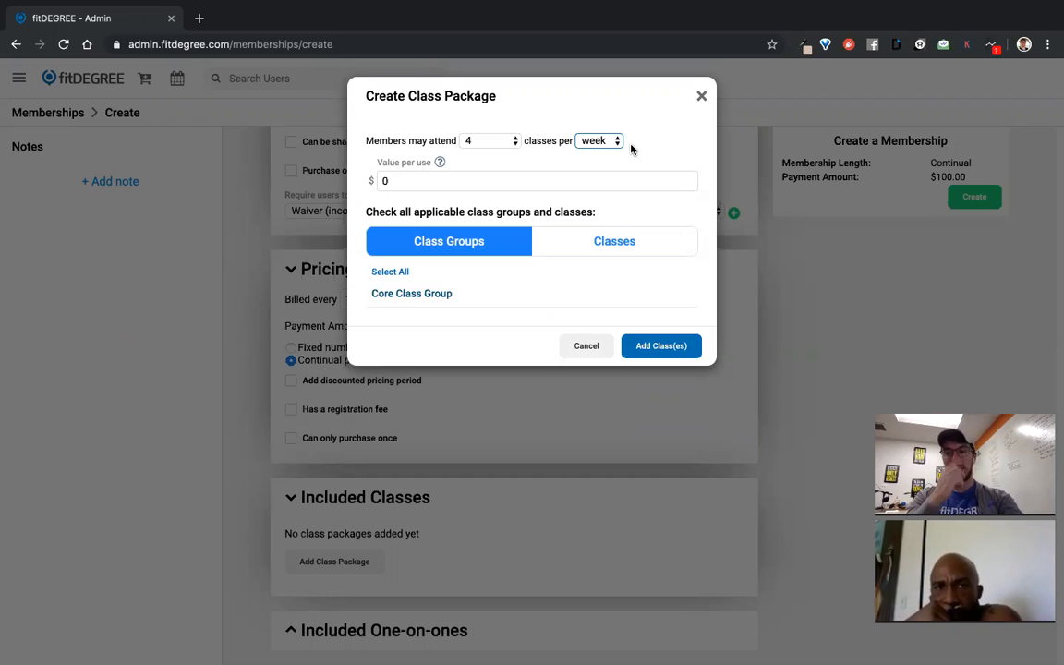
click(495, 140)
click(518, 112)
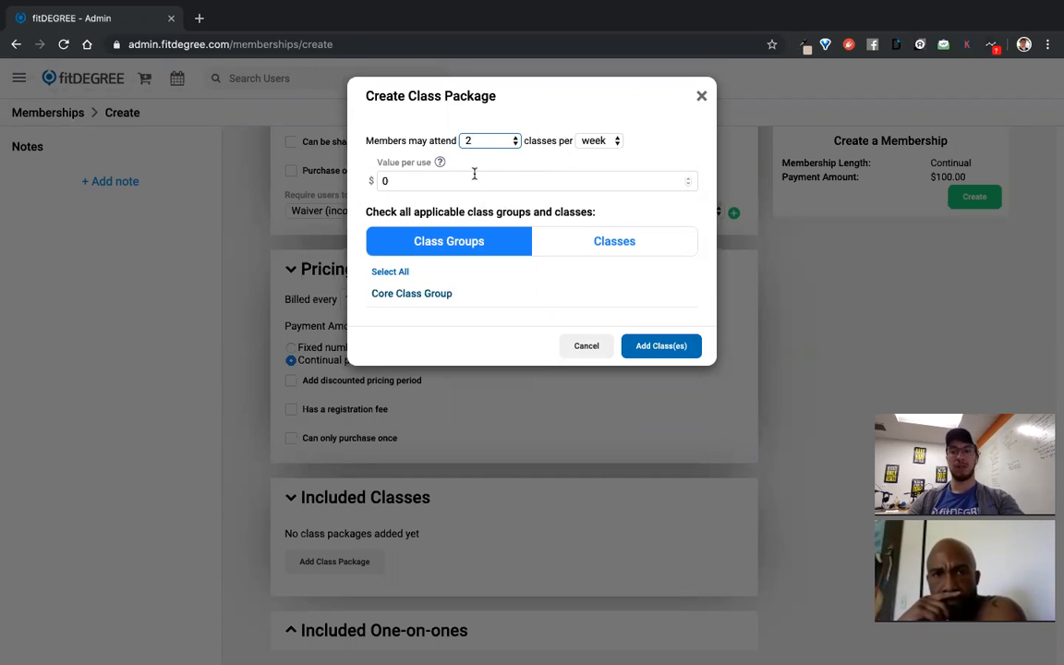
Give the package a $15 value per use, include Core Class Group, and add it to the membership
click(418, 180)
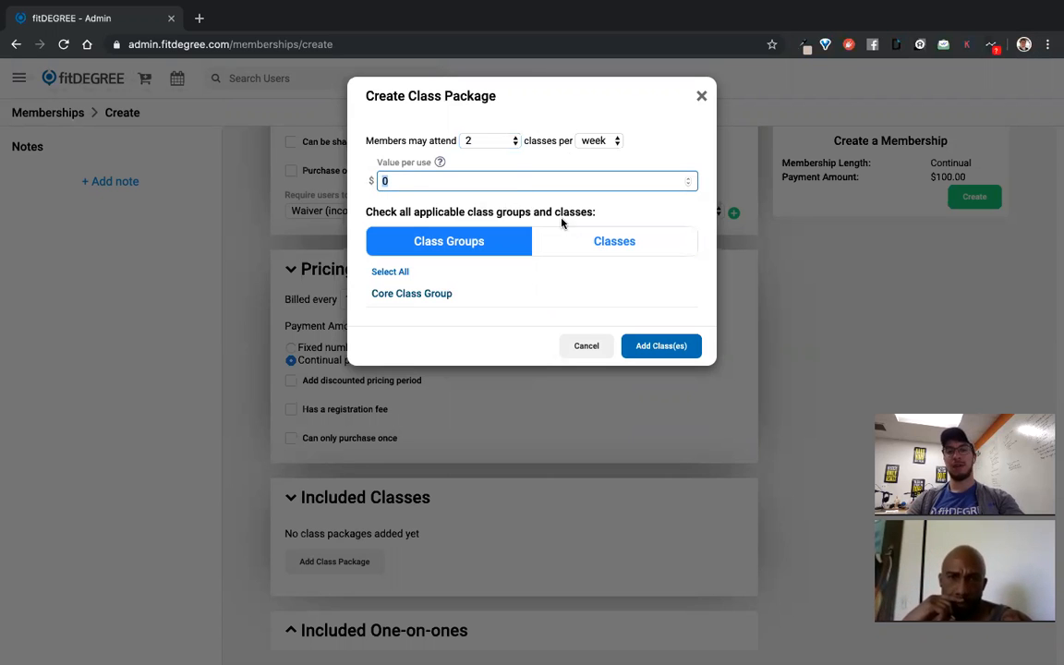
text(15)
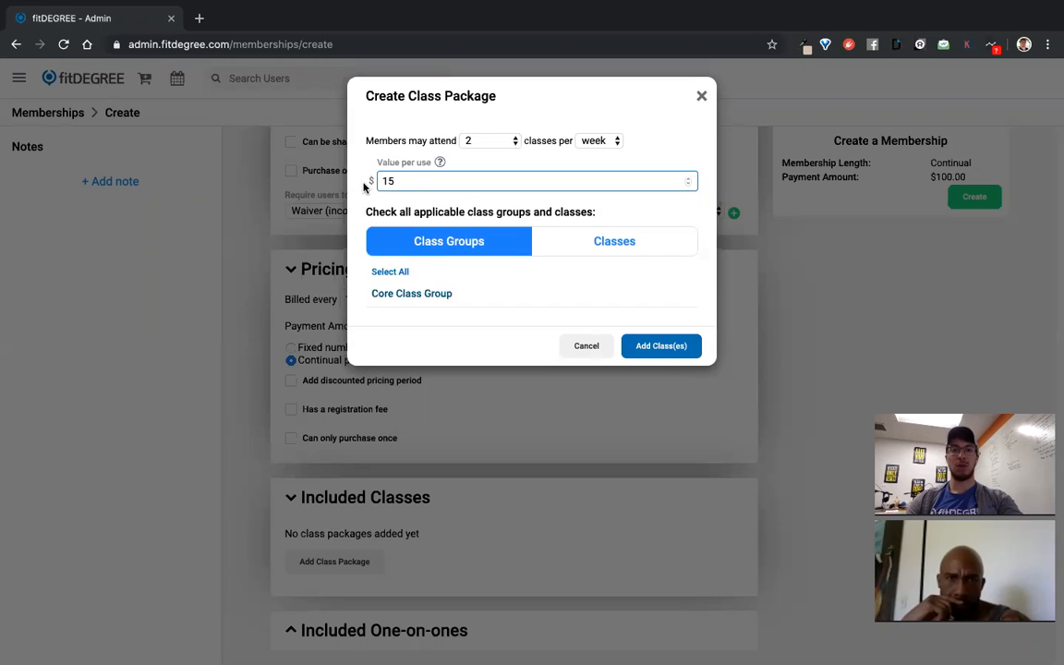
click(441, 179)
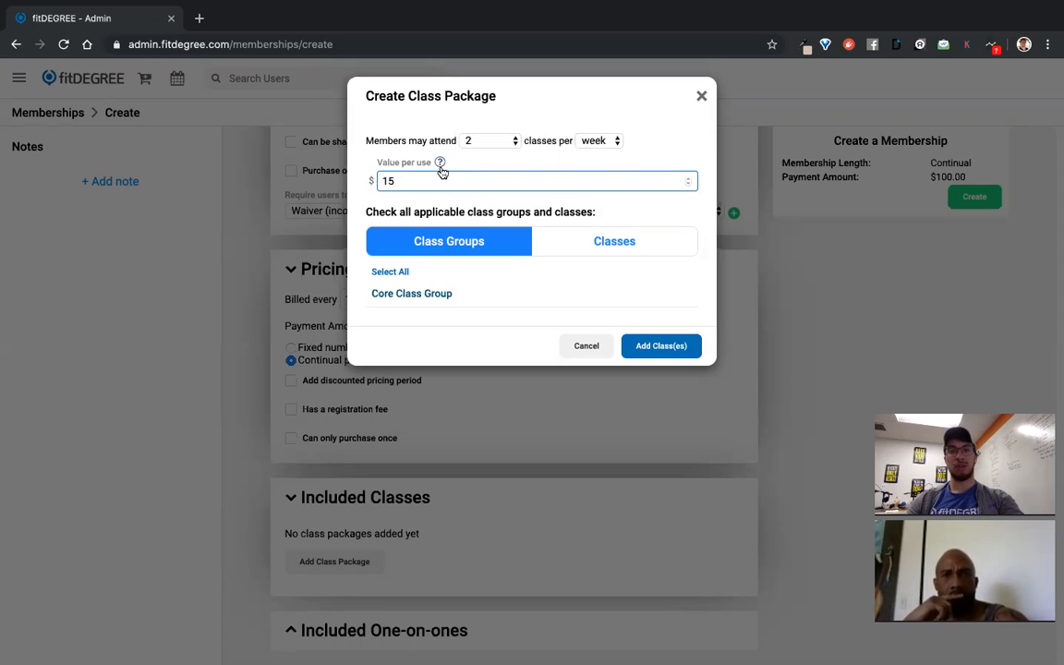
mouse_move(441, 165)
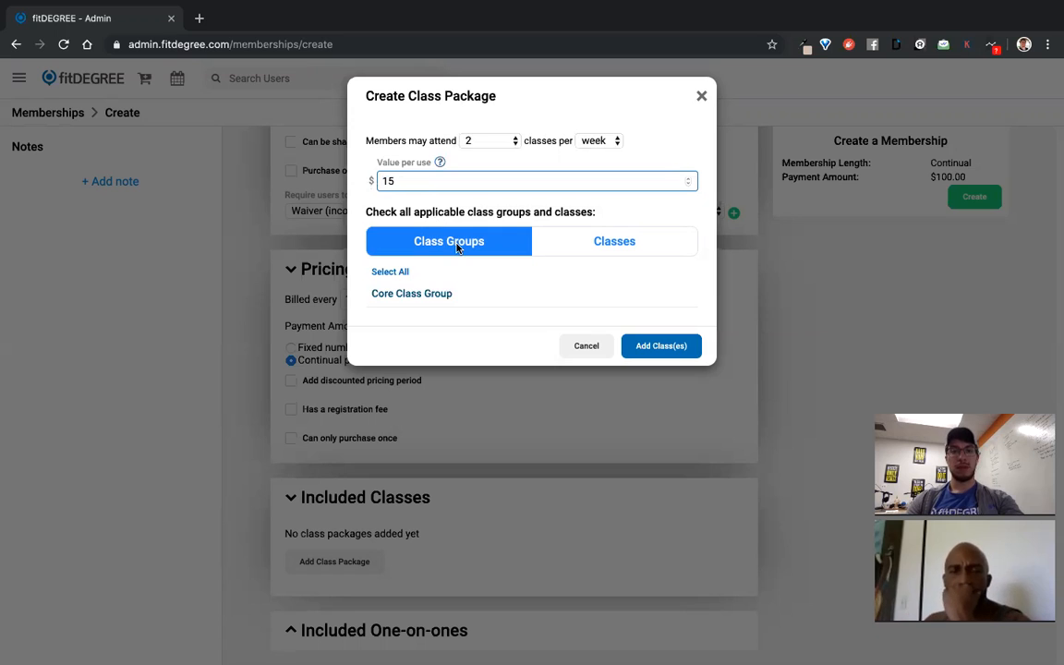
click(434, 300)
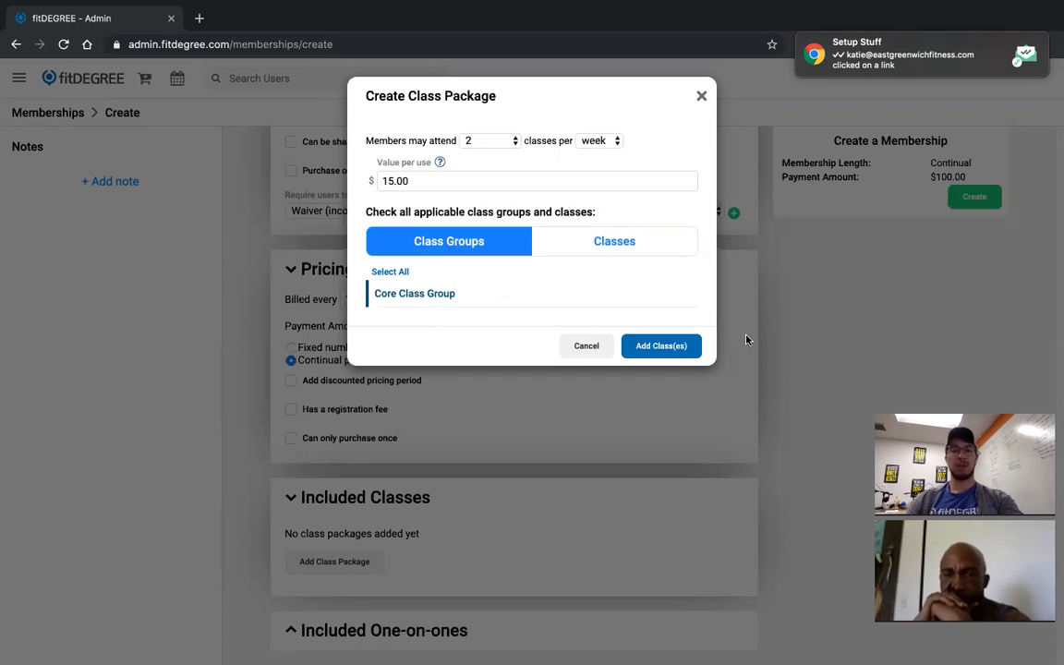
click(656, 347)
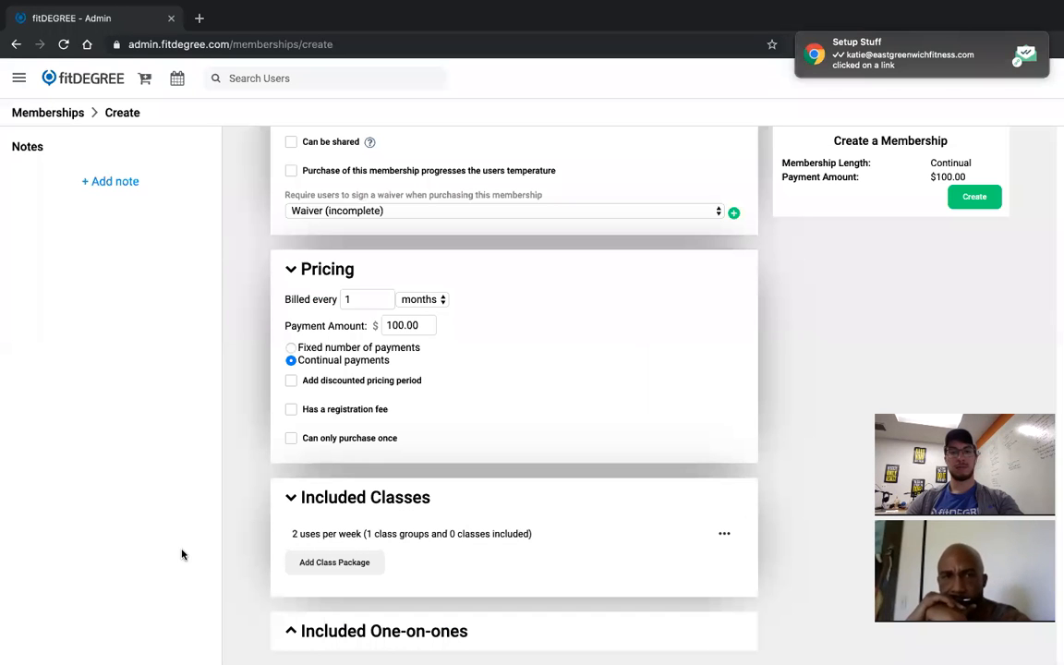
Change the class package to Unlimited classes and create the membership
click(417, 538)
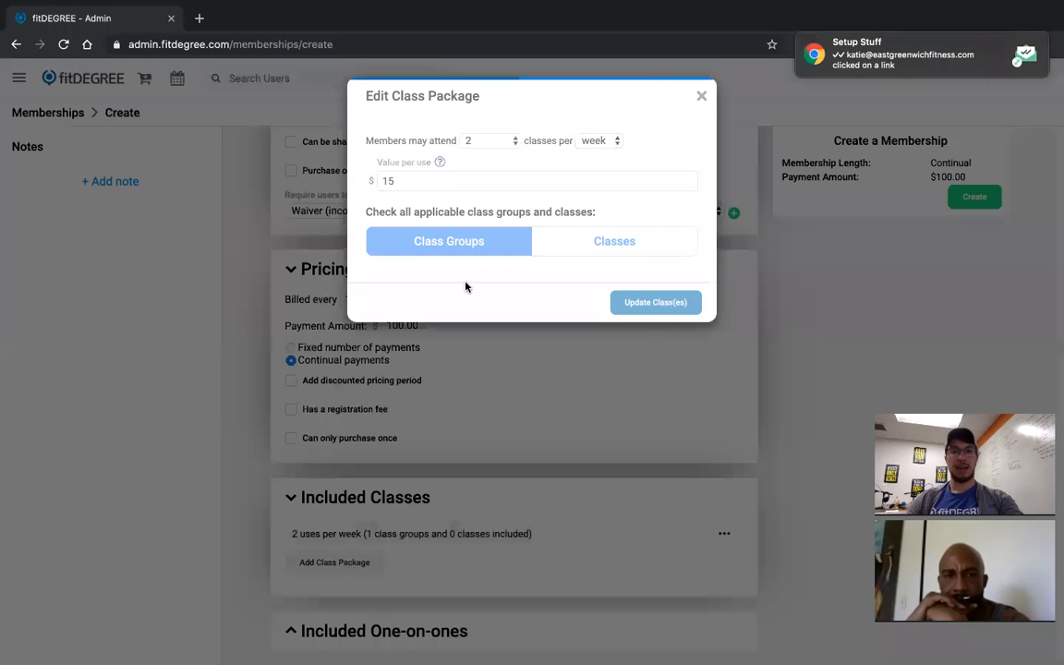
click(487, 148)
click(495, 112)
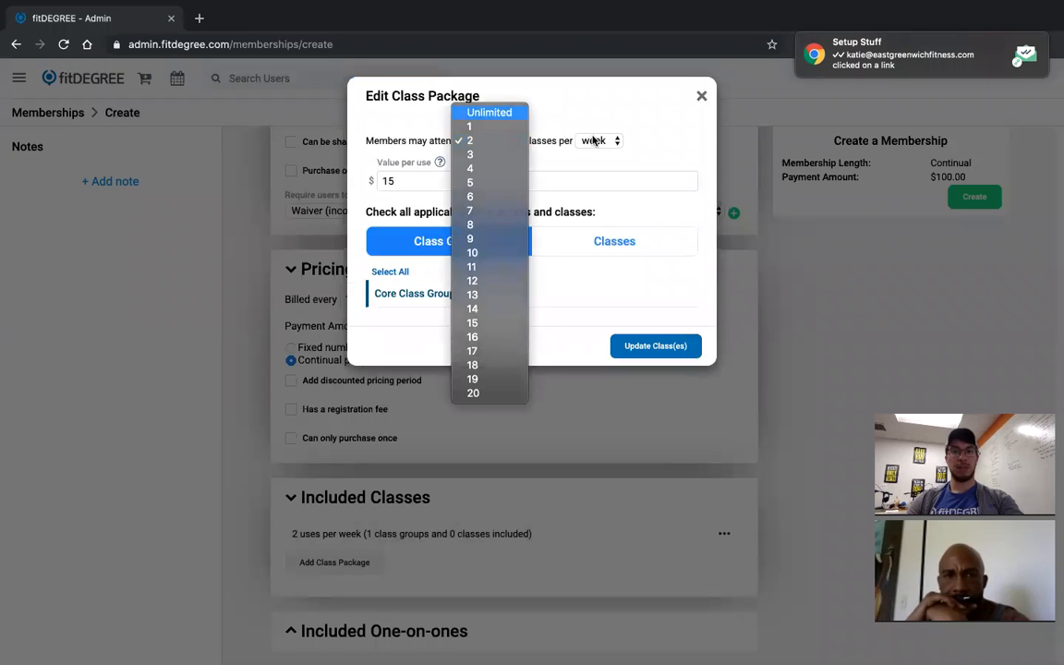
click(676, 353)
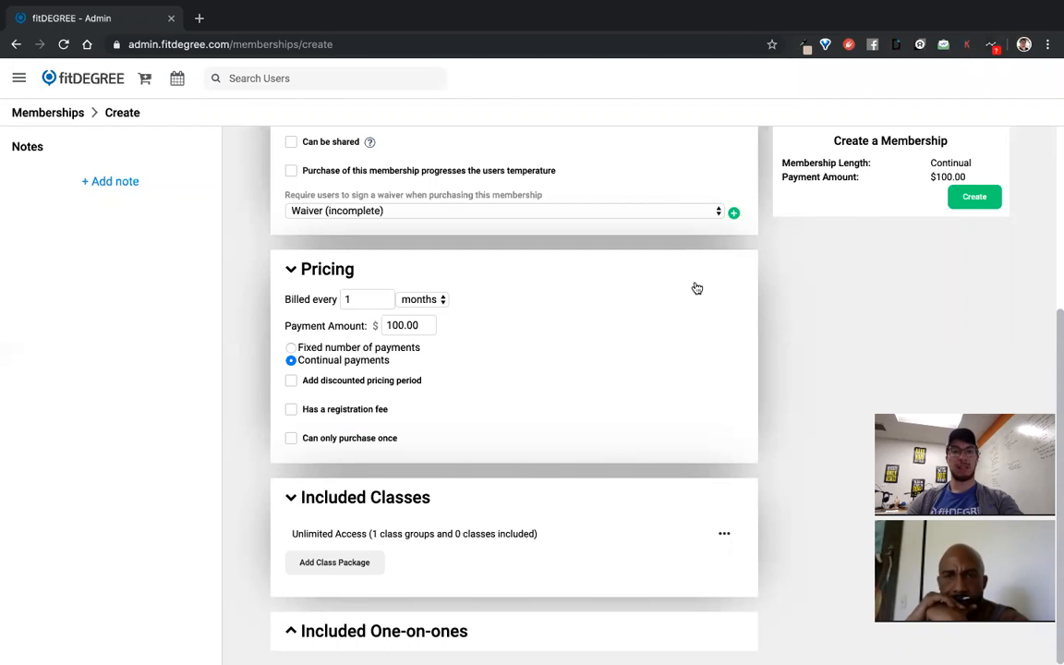
scroll(694, 287, up, 3)
click(972, 212)
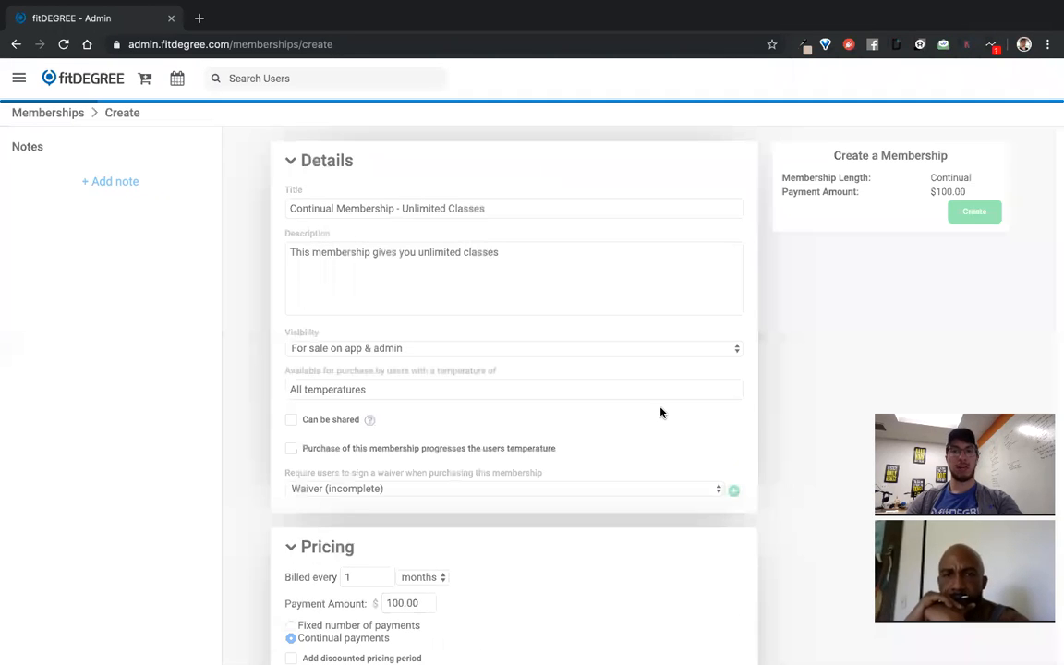
scroll(366, 240, down, 1)
scroll(369, 238, up, 1)
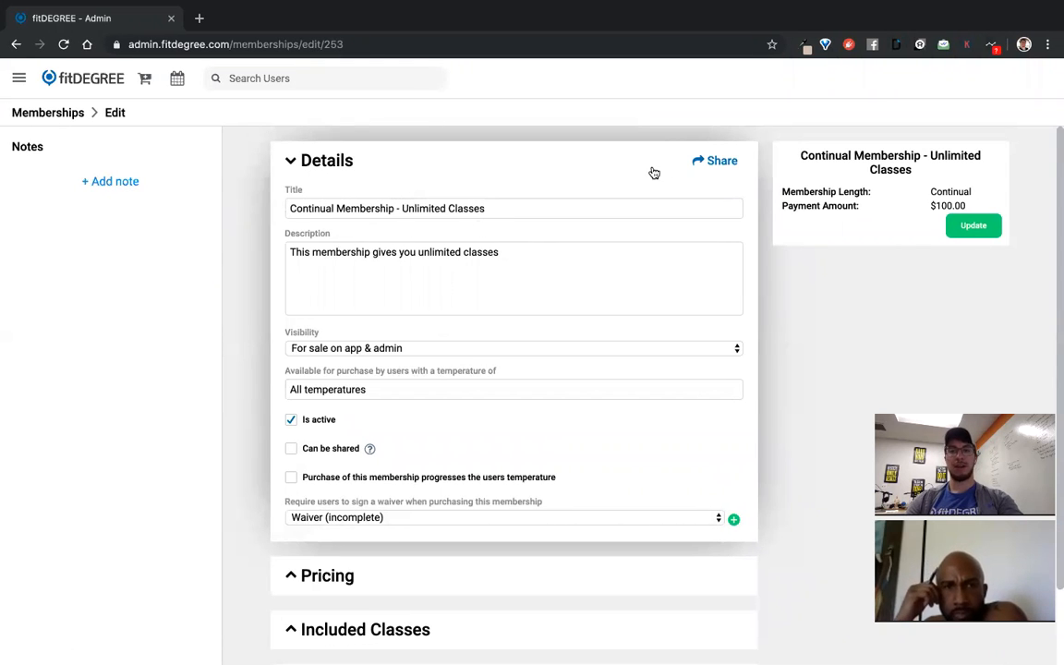
Copy the membership's share link and paste it into a new browser tab
click(722, 163)
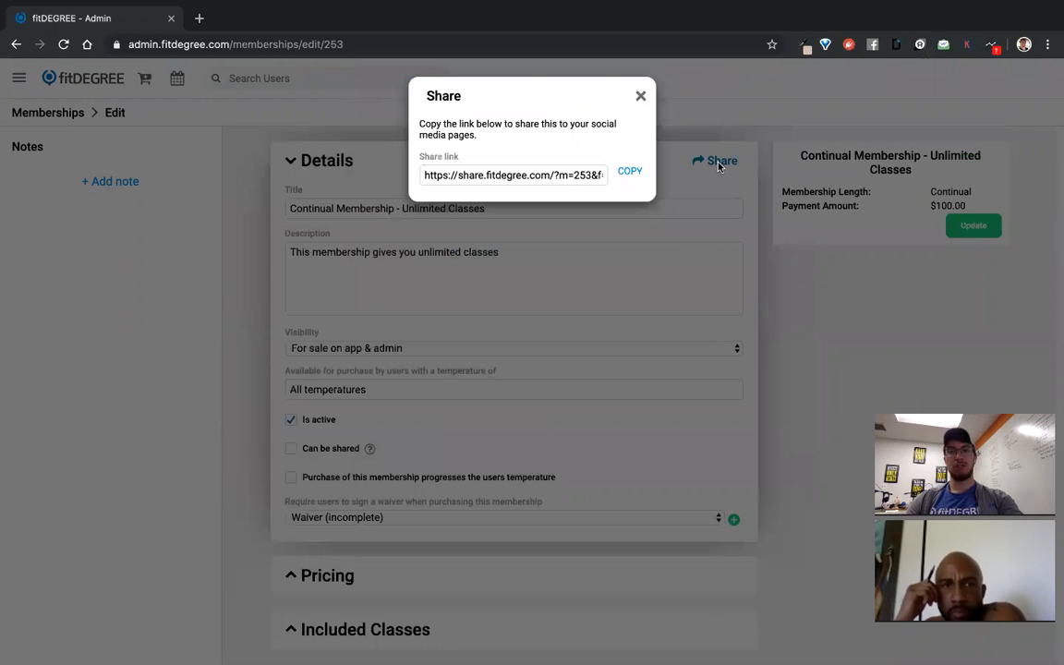
click(632, 173)
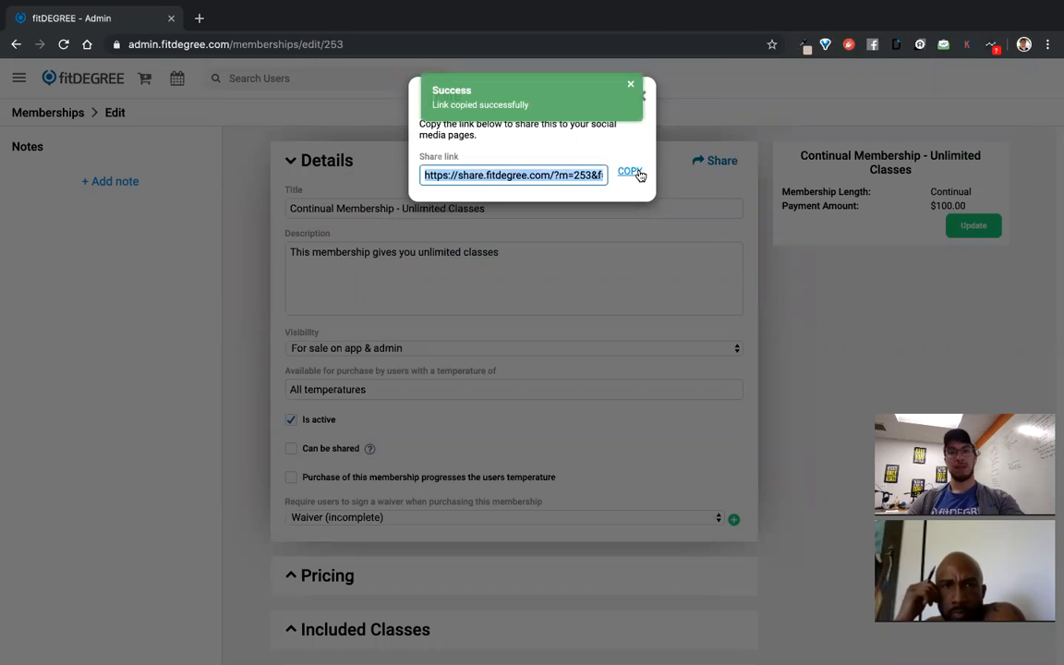
click(199, 18)
key(ctrl+v)
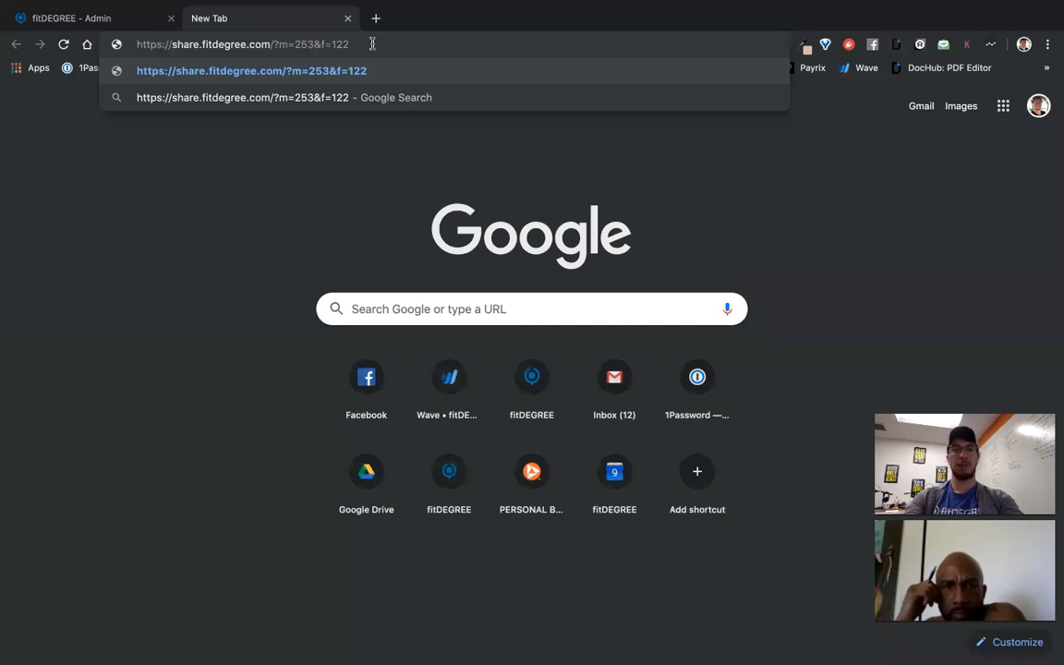
Load the share link and preview buying with Recurring Payments up to signing the waiver
key(Return)
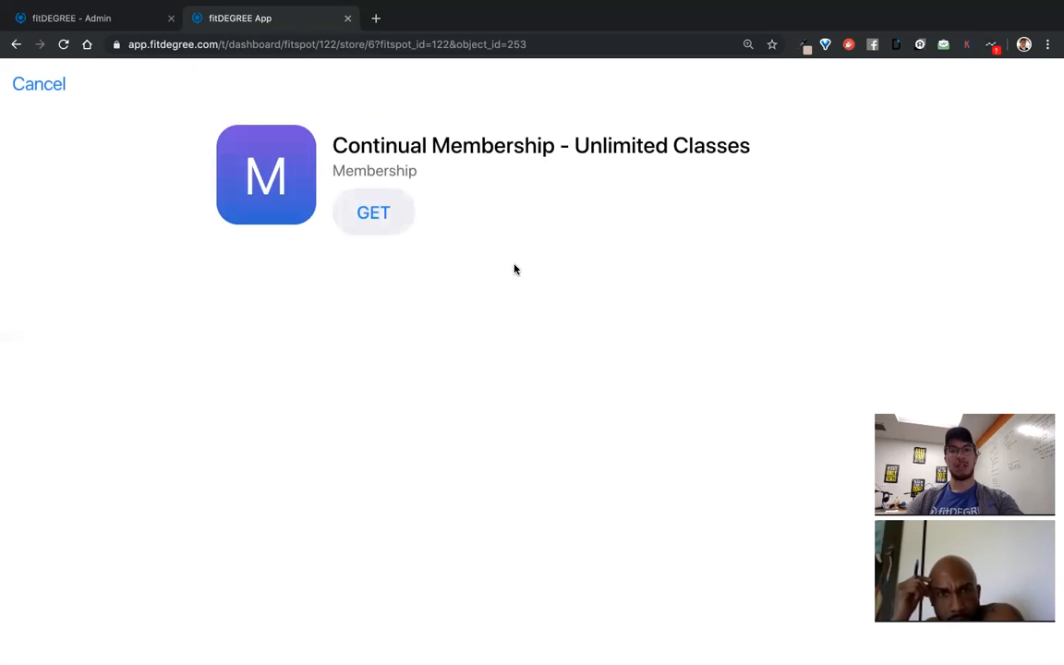
drag(305, 128, 493, 191)
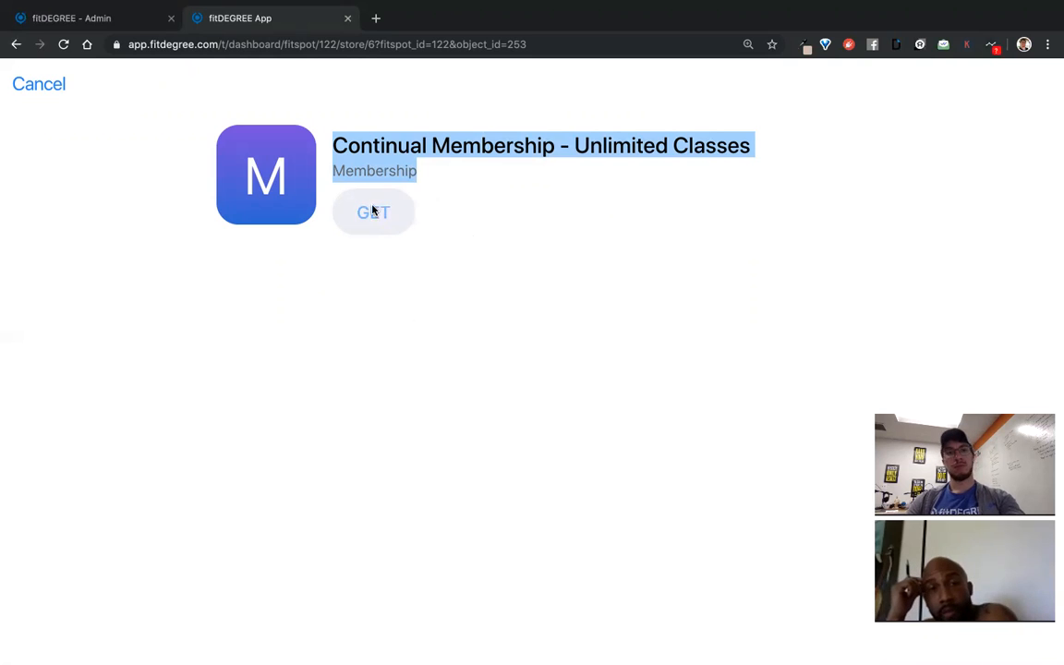
click(373, 211)
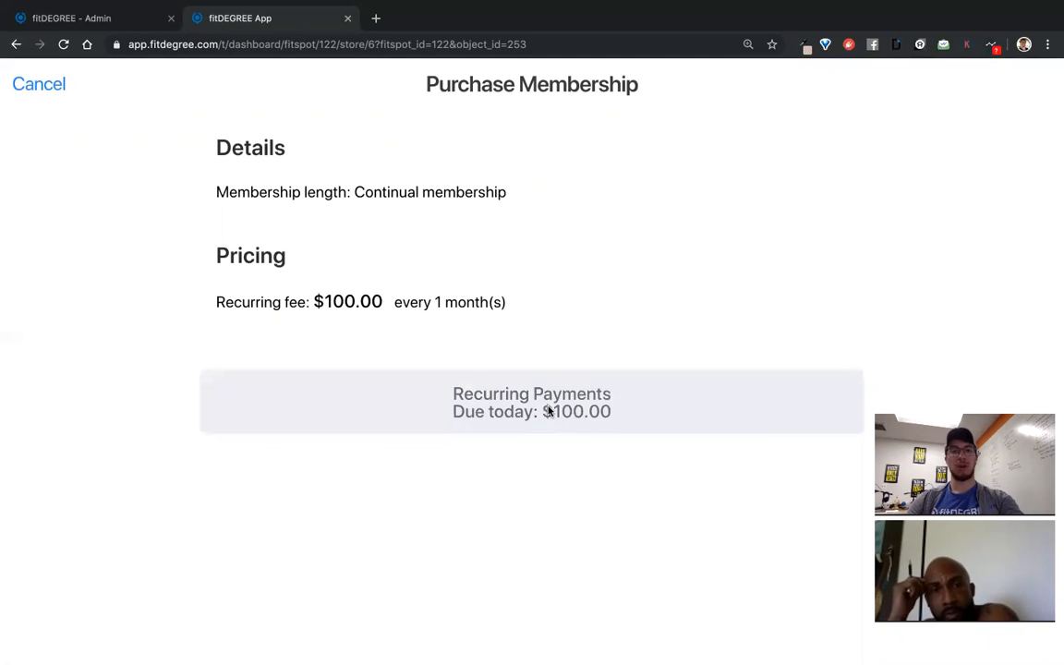
click(548, 411)
click(499, 302)
mouse_move(341, 246)
mouse_down()
mouse_move(423, 313)
mouse_move(729, 403)
mouse_up()
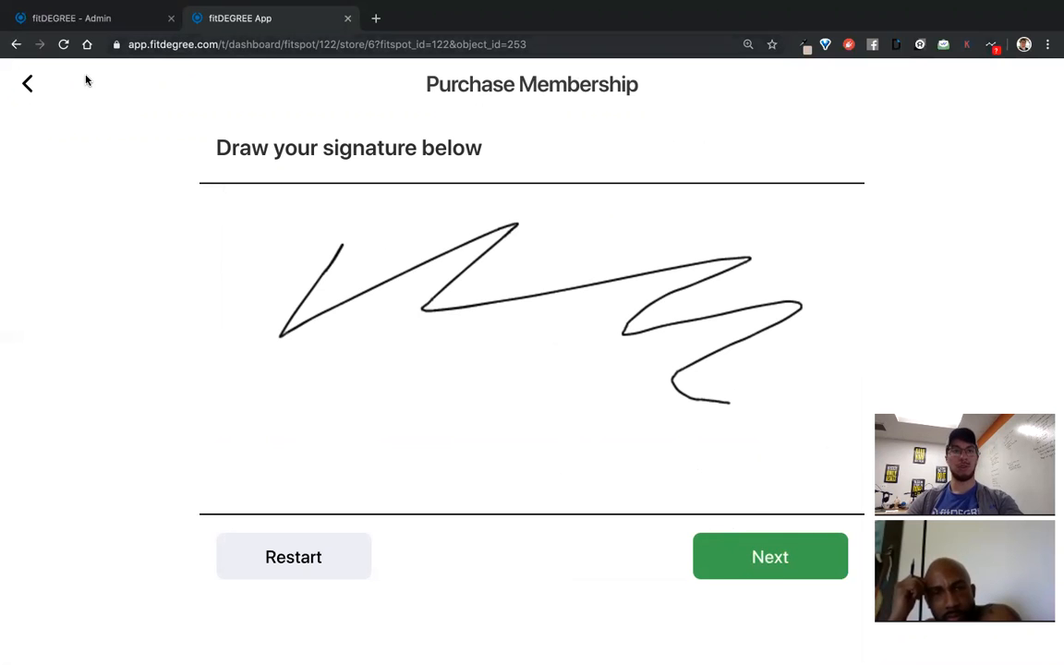
Back out of the purchase to the Memberships list and return to the admin tab
click(29, 84)
click(29, 84)
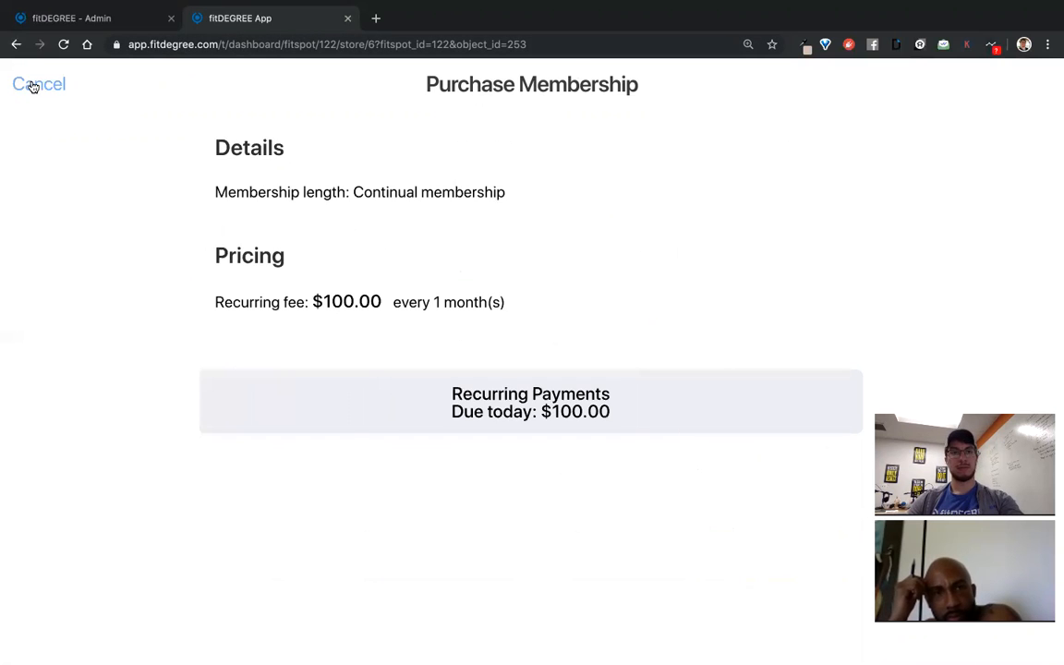
click(30, 84)
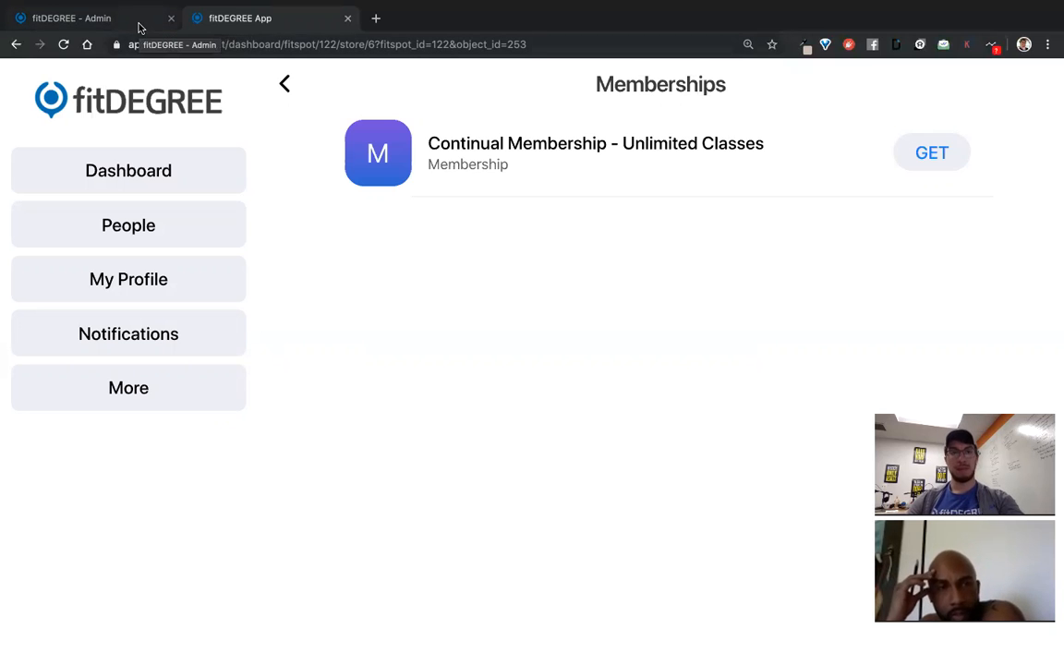
click(139, 27)
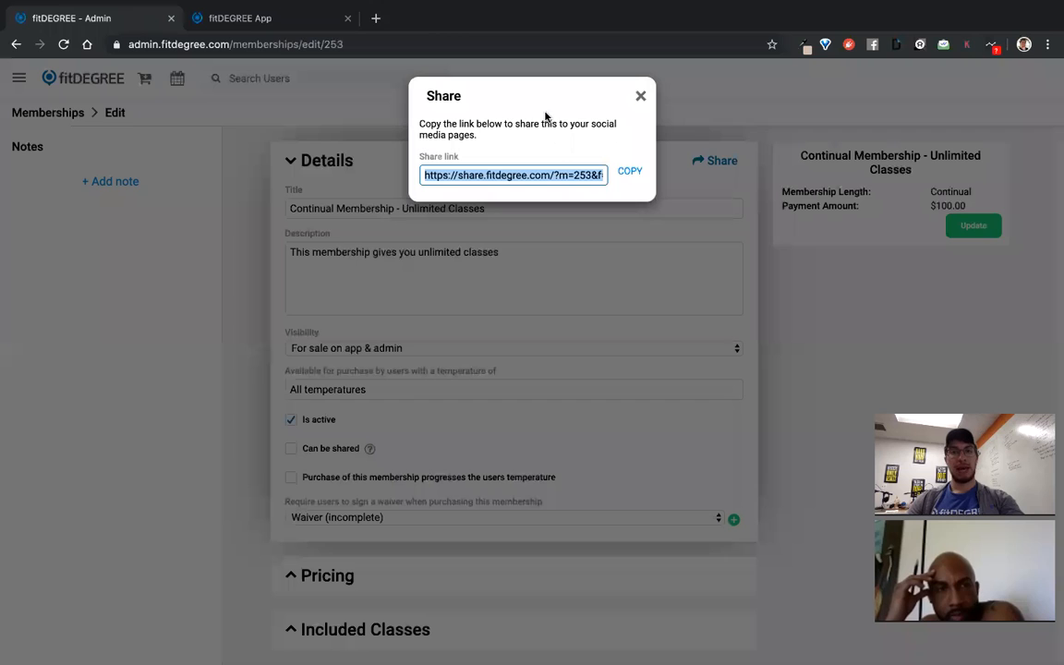
Close the Share dialog to reveal the membership's edit page
click(641, 96)
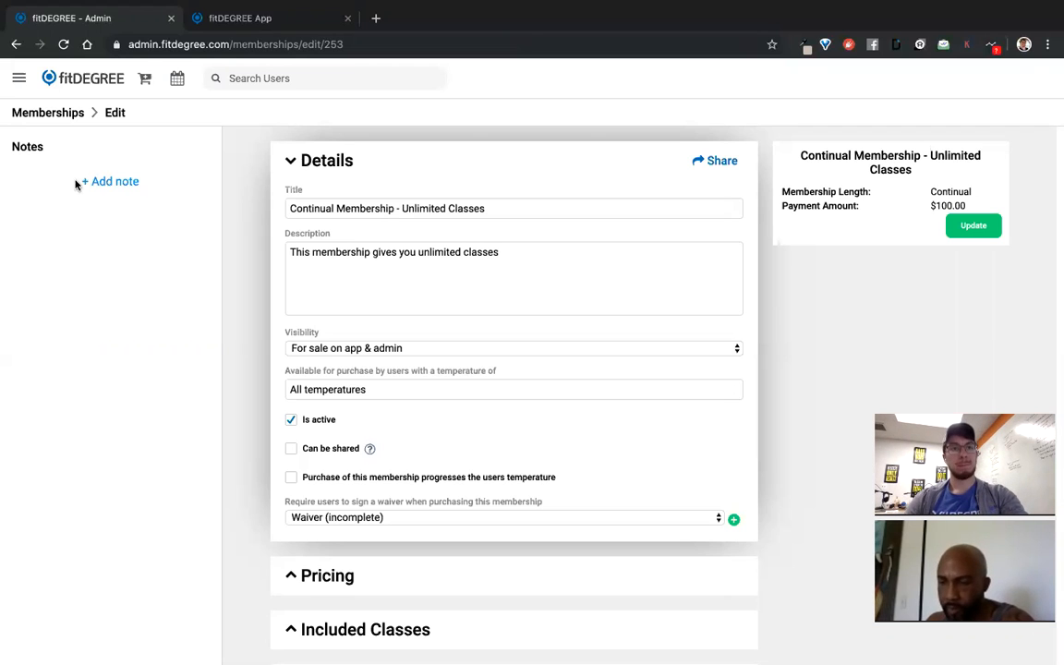
Open the main navigation menu and collapse the Setup and Manage section
click(19, 80)
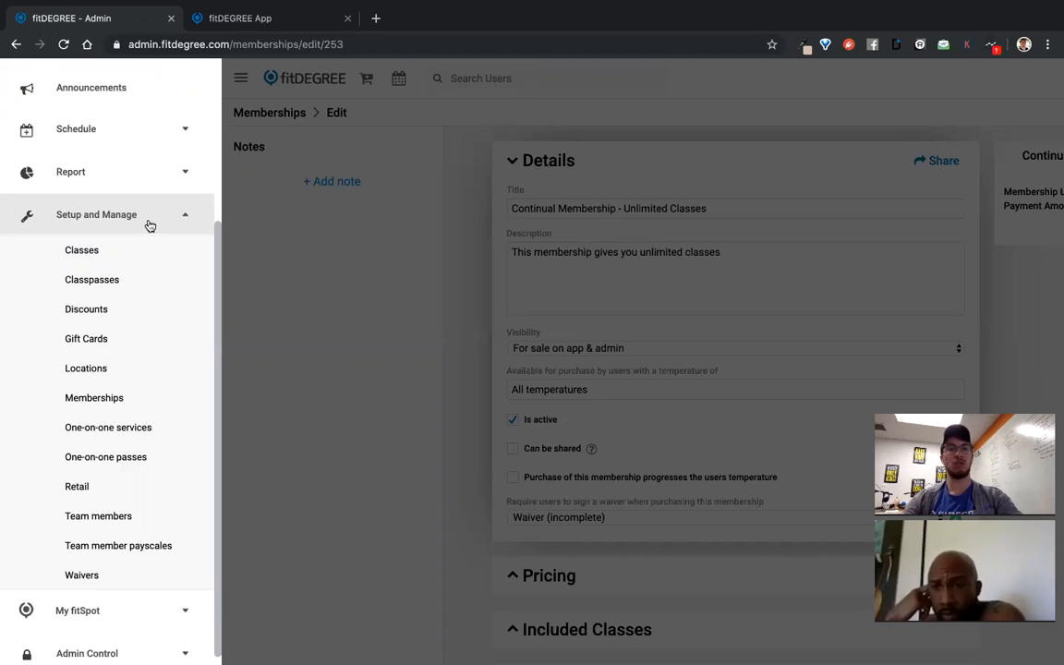
click(150, 226)
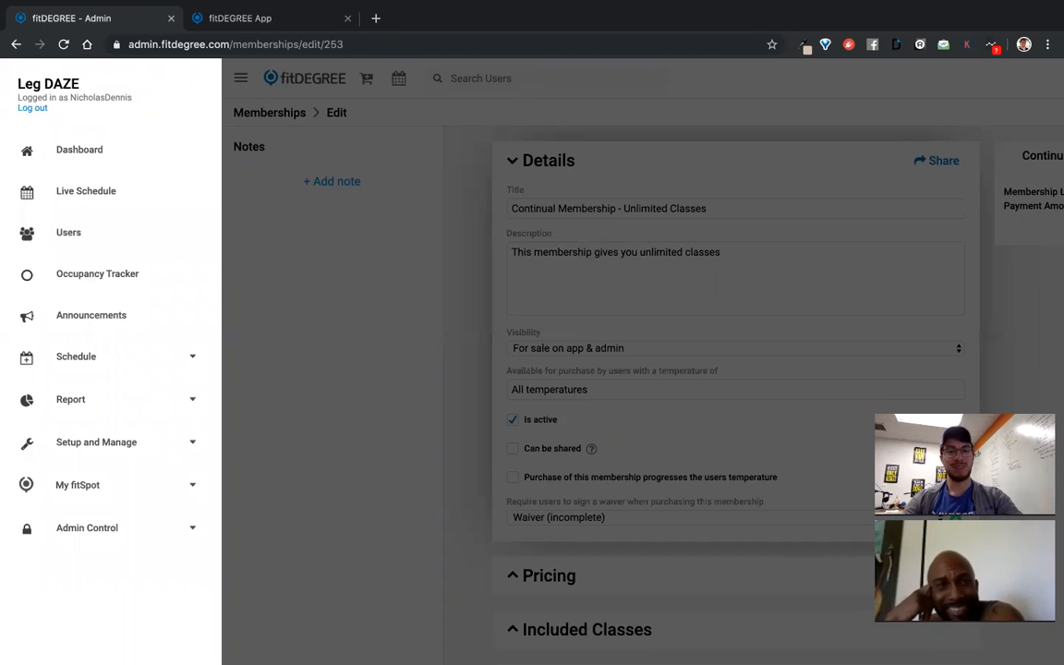